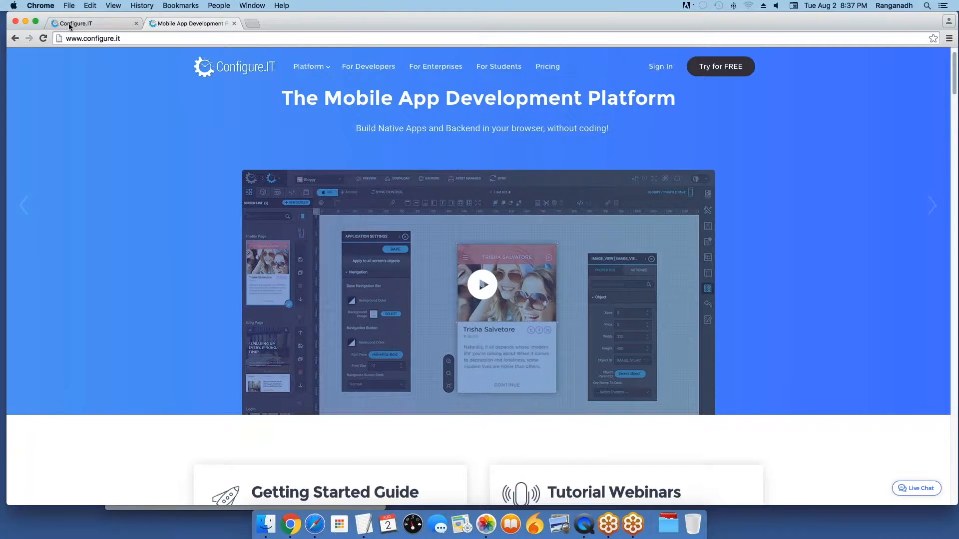
Step: Switch to the Configure.IT tab to show the My Projects list
left_click(69, 24)
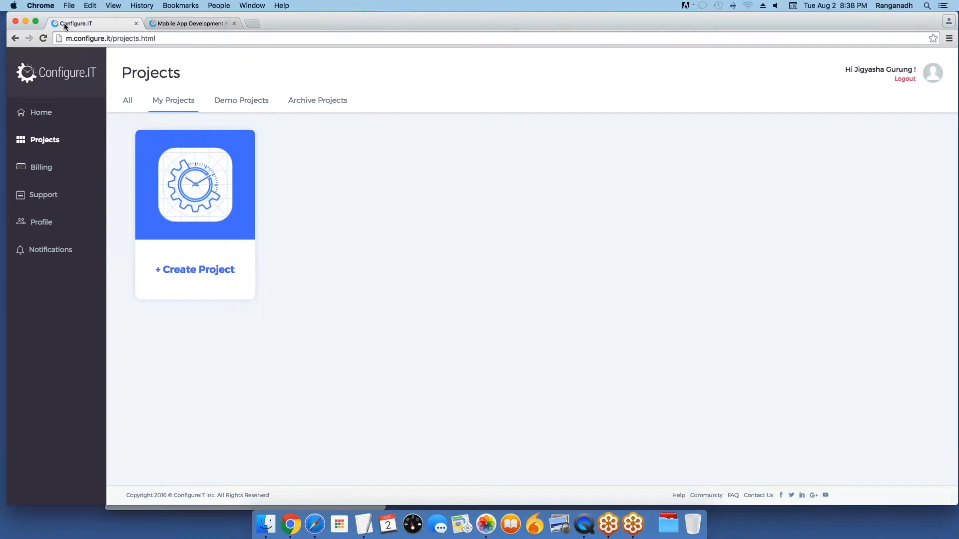
Step: Create a new project named 'Webinar'
left_click(159, 249)
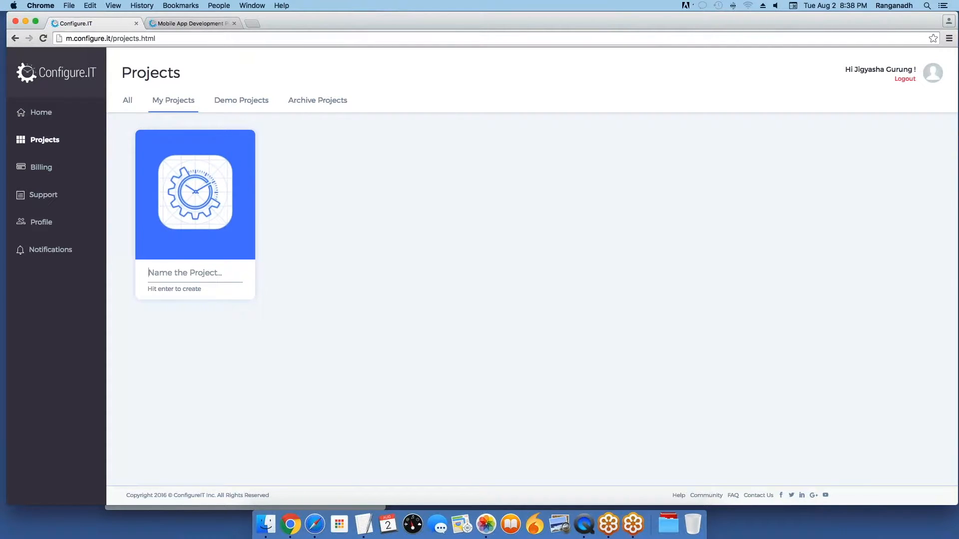
type("Webinar")
key("Return")
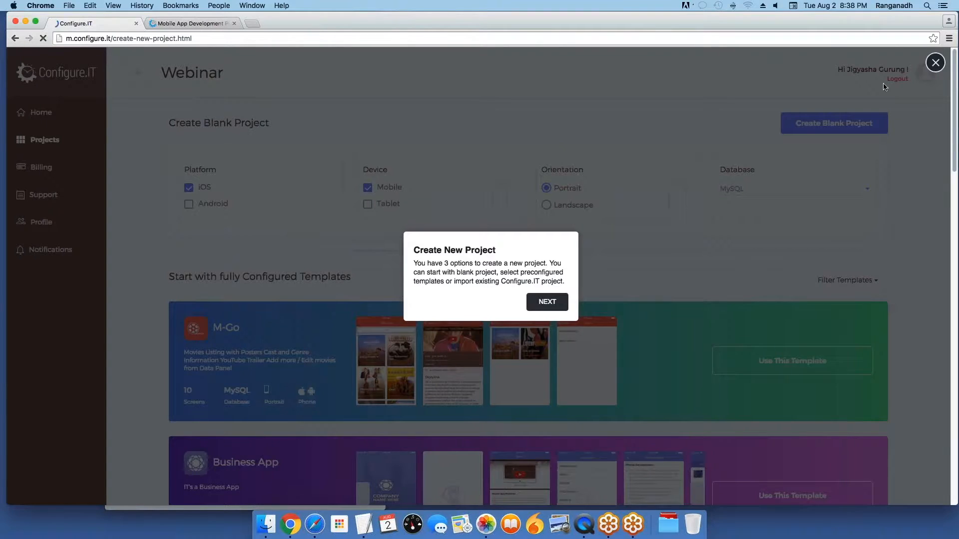
Step: Close the project-creation walkthrough, cancelling once before confirming with YES
left_click(936, 62)
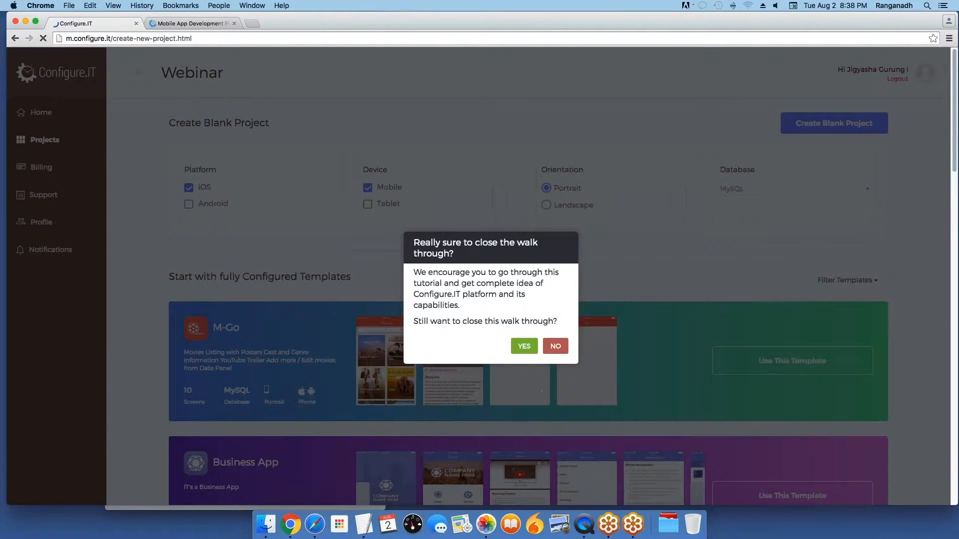
left_click(554, 346)
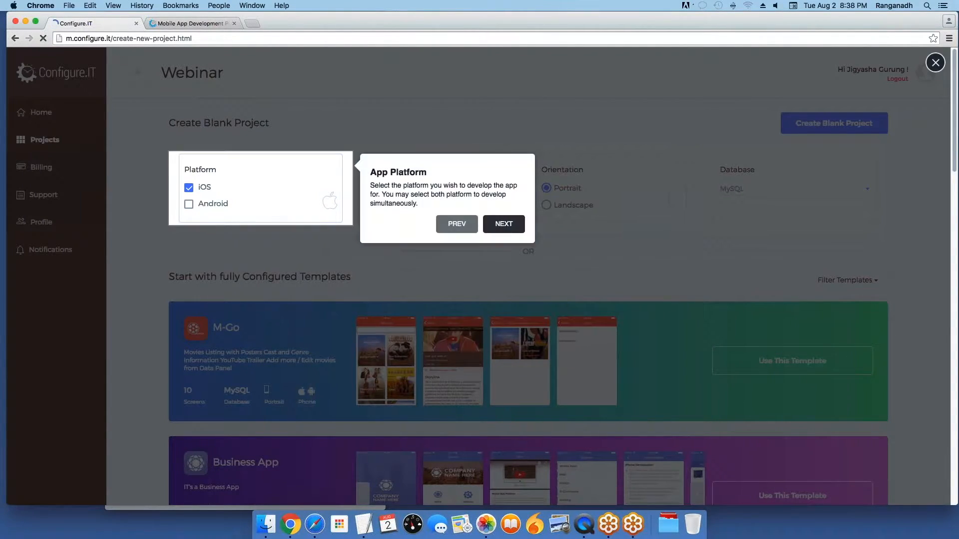
left_click(935, 63)
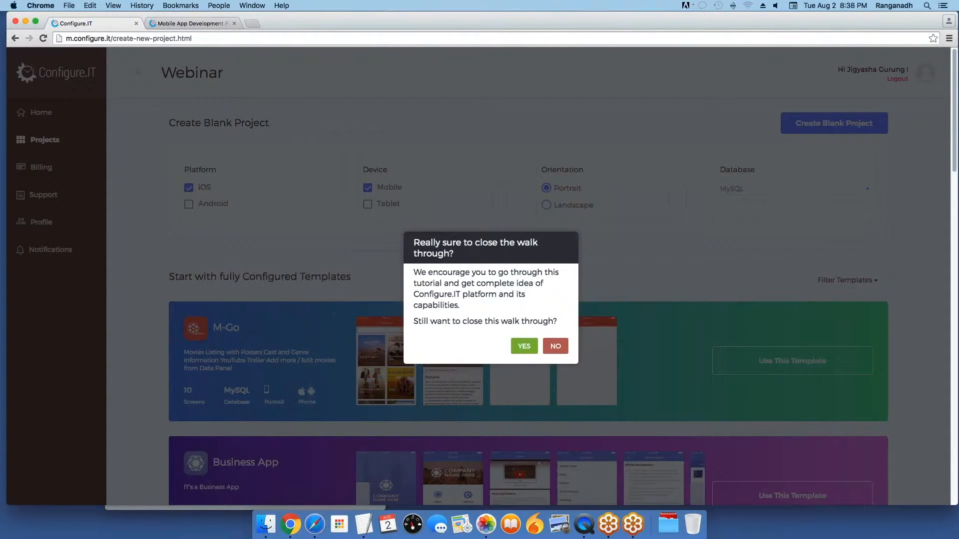
left_click(524, 346)
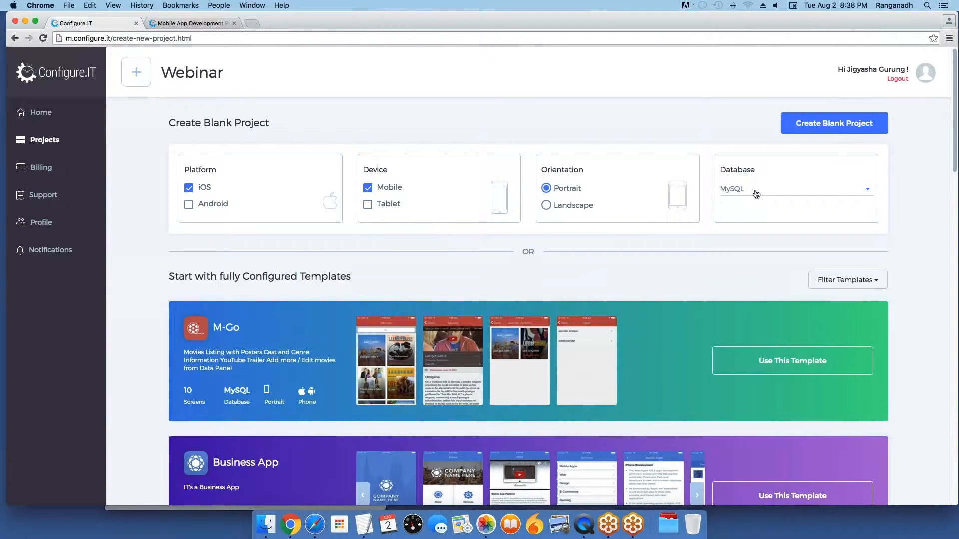
Step: Review the Database dropdown's types and the ready-made templates below
left_click(757, 194)
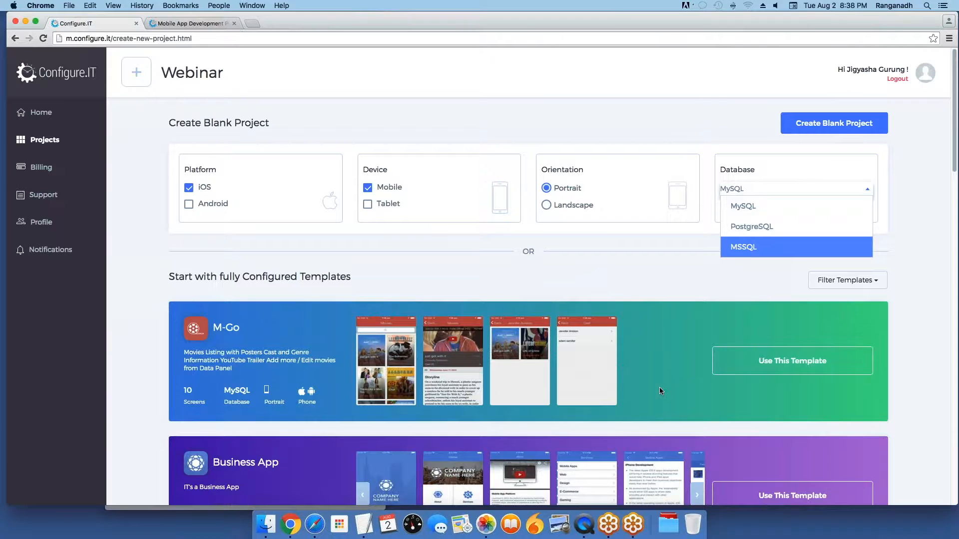
scroll(660, 393, "down", 1)
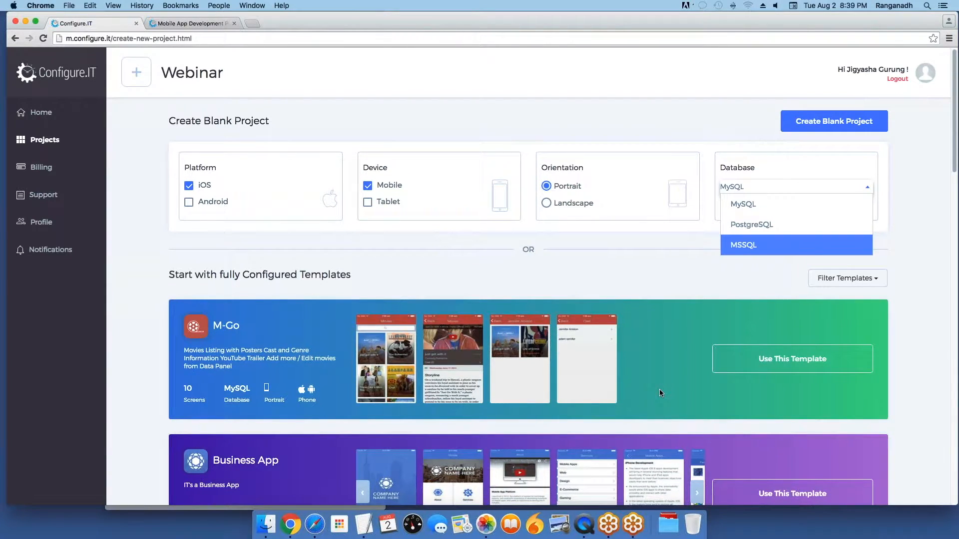
scroll(660, 393, "down", 5)
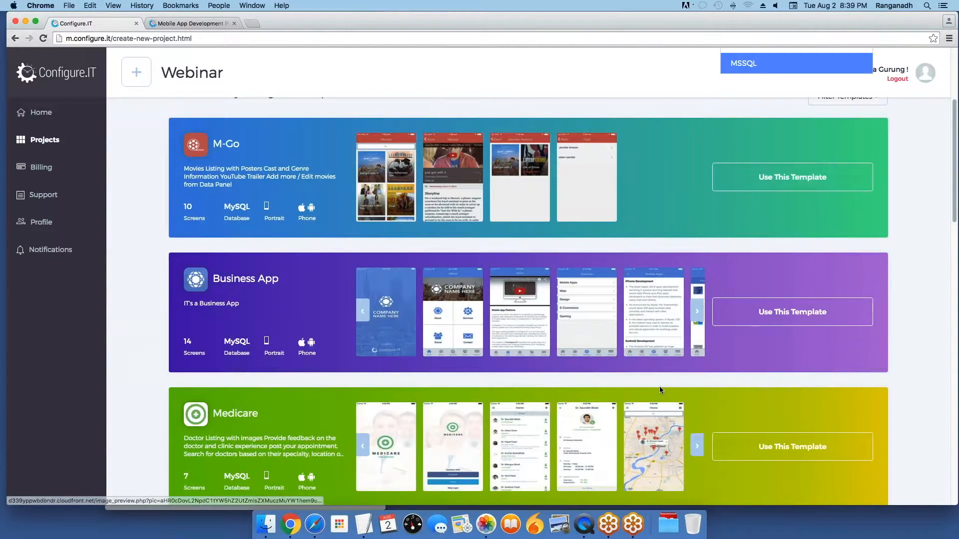
scroll(659, 385, "up", 5)
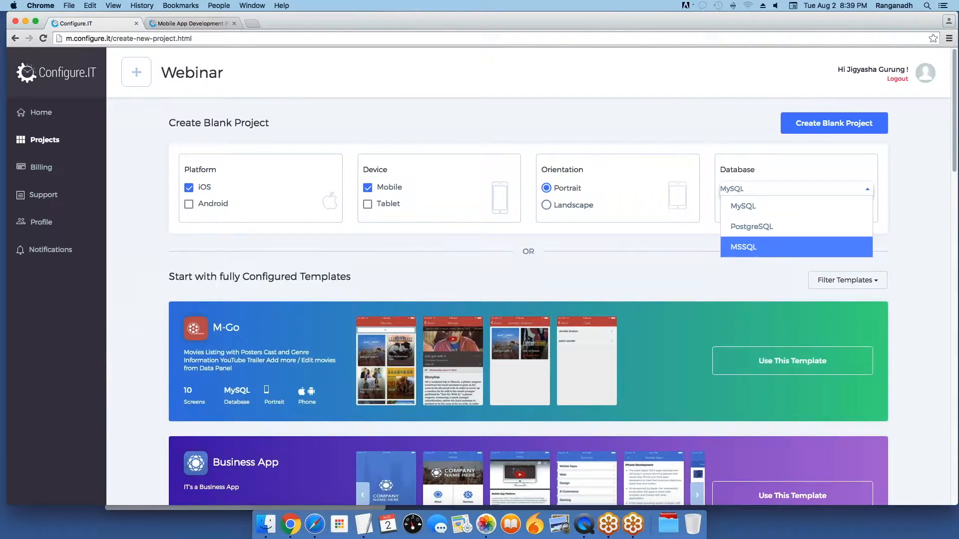
Step: Create the blank Webinar project and dismiss its getting-started walkthrough with YES
left_click(824, 130)
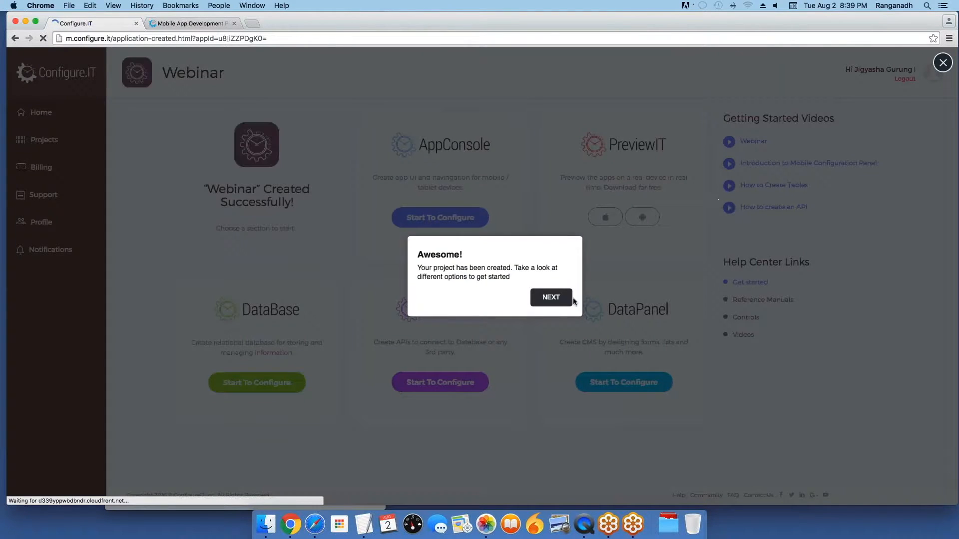
left_click(943, 62)
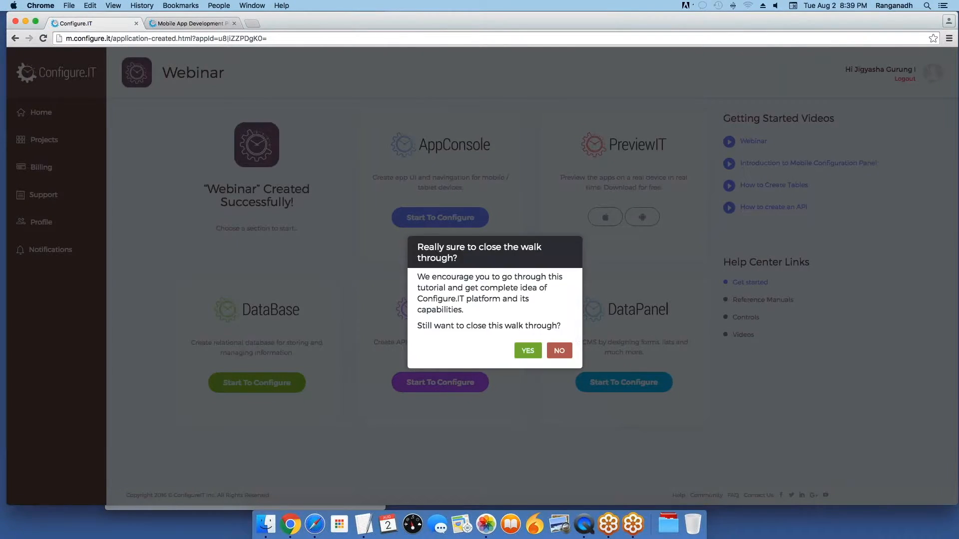
left_click(527, 351)
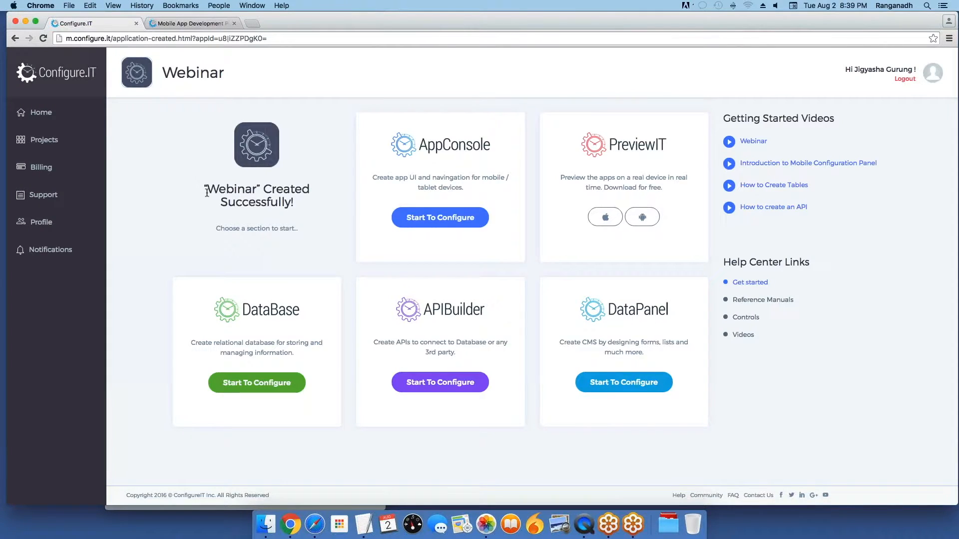
Step: Highlight the Webinar success message, then launch DataBase's Start To Configure in a new tab
left_click_drag(206, 192, 295, 242)
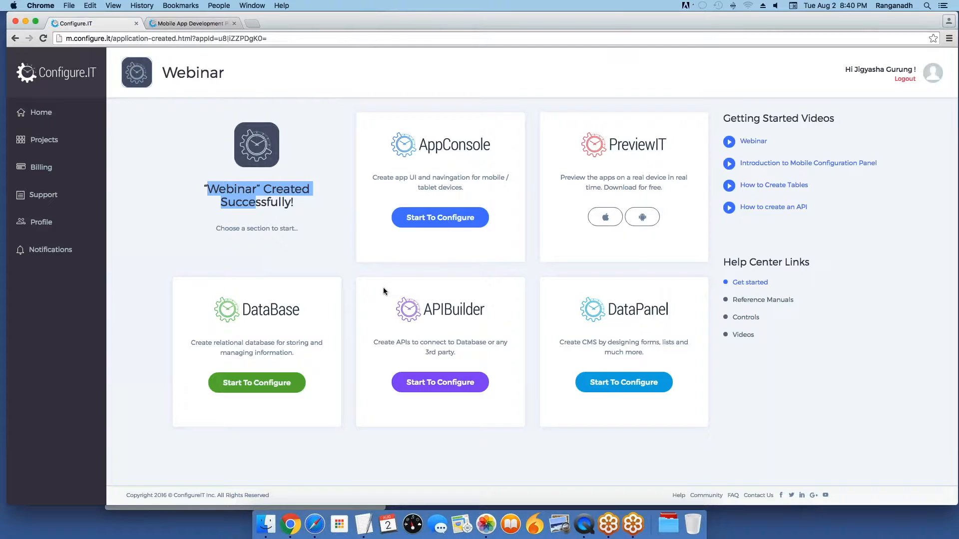
left_click(276, 385)
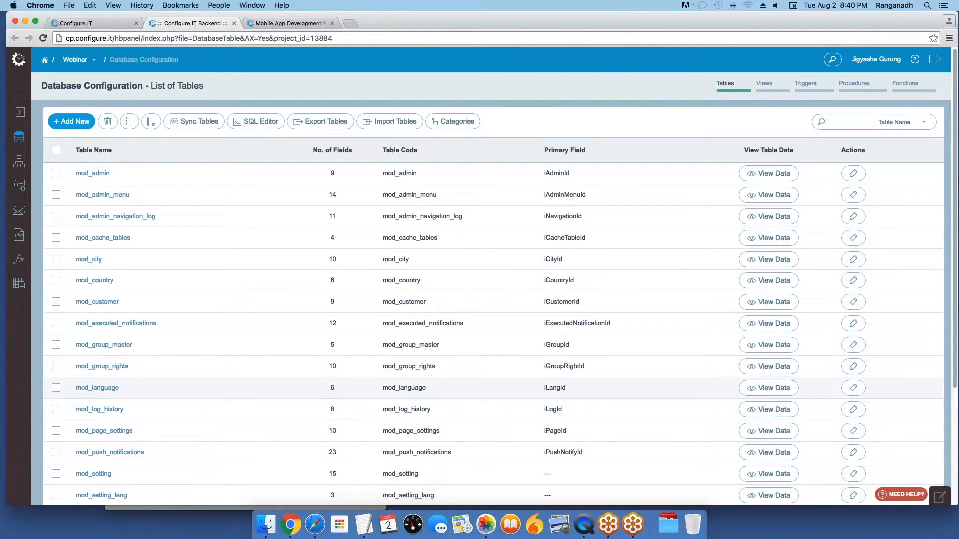
scroll(247, 343, "down", 1)
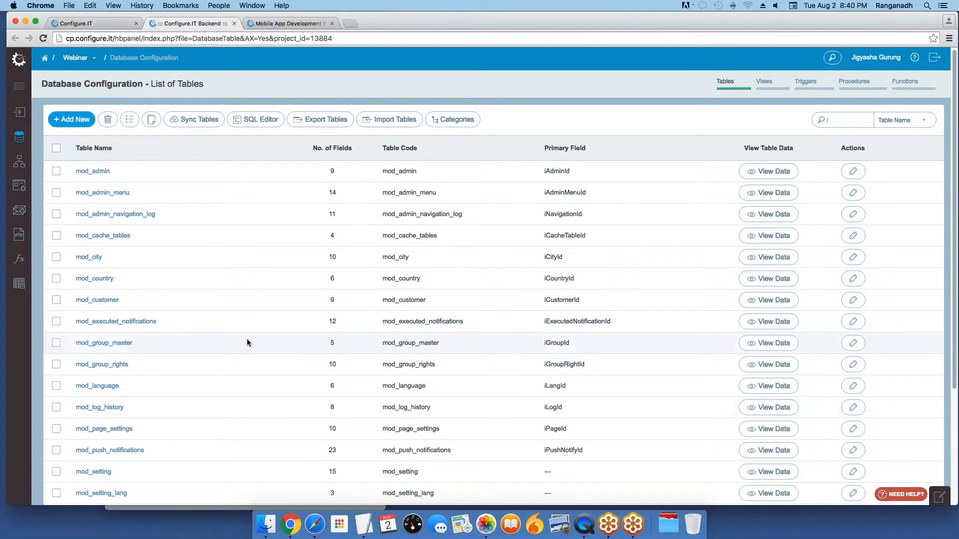
scroll(217, 406, "down", 1)
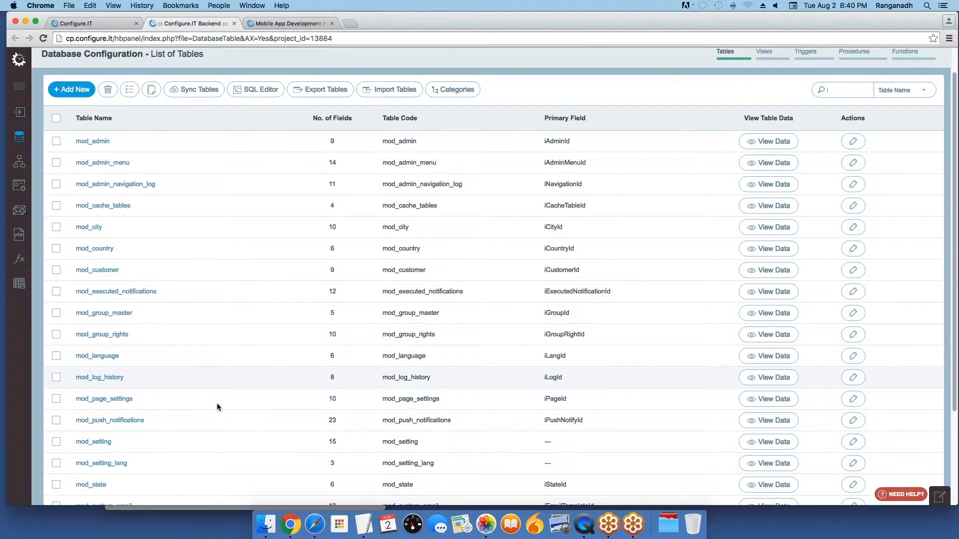
scroll(217, 403, "up", 1)
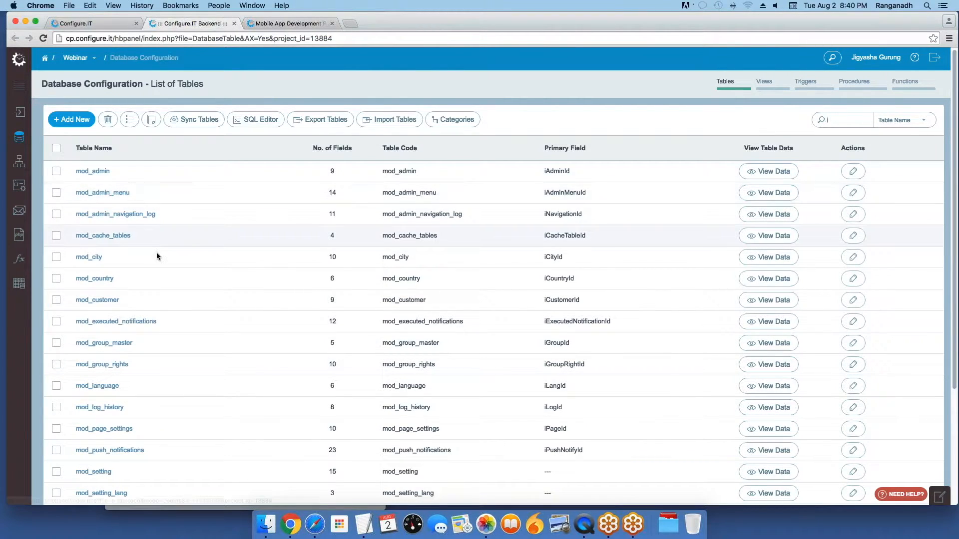
Step: Open mod_customer and scroll through its 9 fields, customer_id to status
left_click(90, 305)
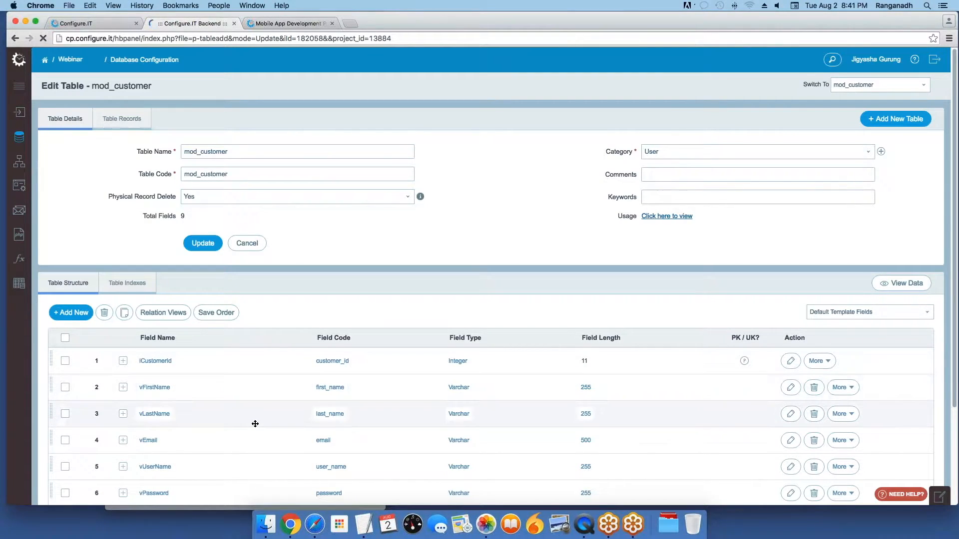
scroll(253, 424, "down", 1)
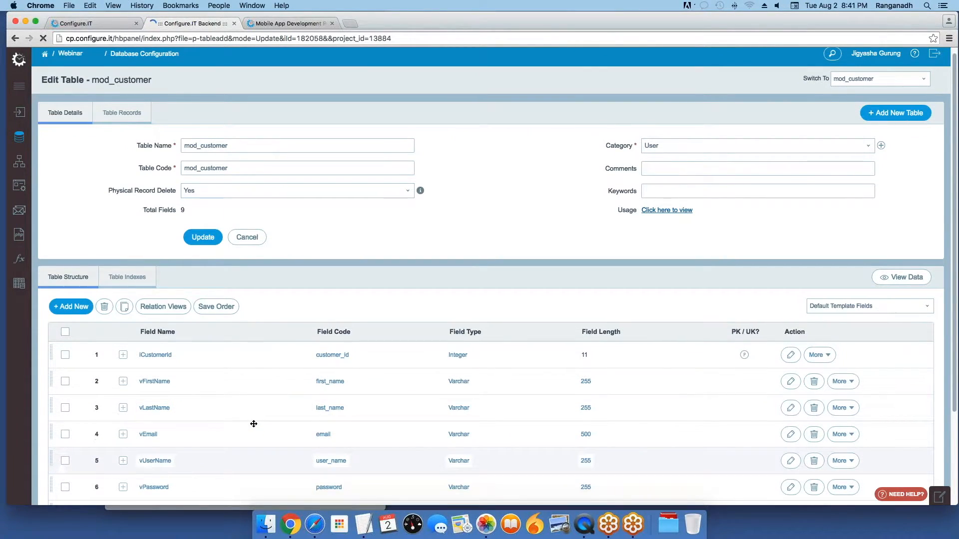
scroll(254, 423, "down", 3)
scroll(176, 401, "down", 1)
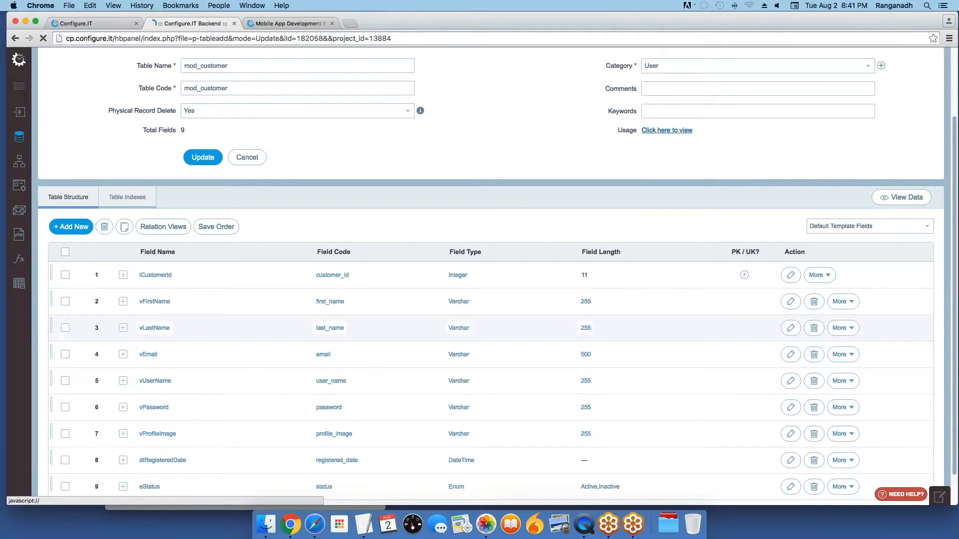
scroll(384, 432, "down", 1)
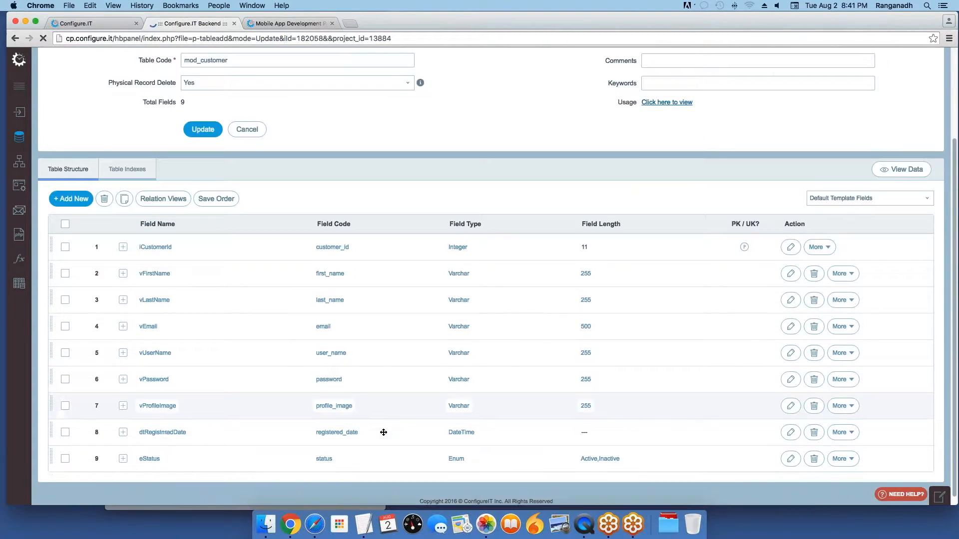
scroll(384, 432, "up", 2)
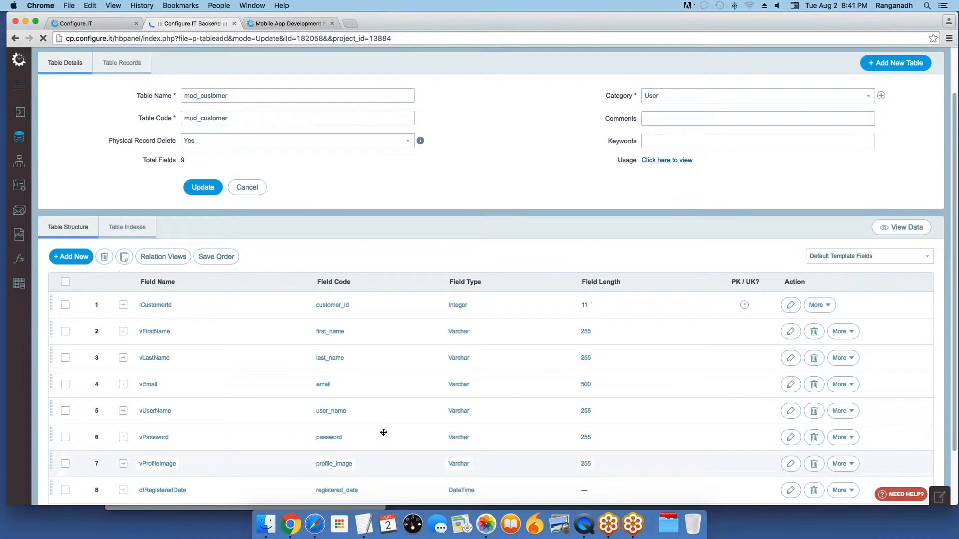
scroll(383, 433, "up", 1)
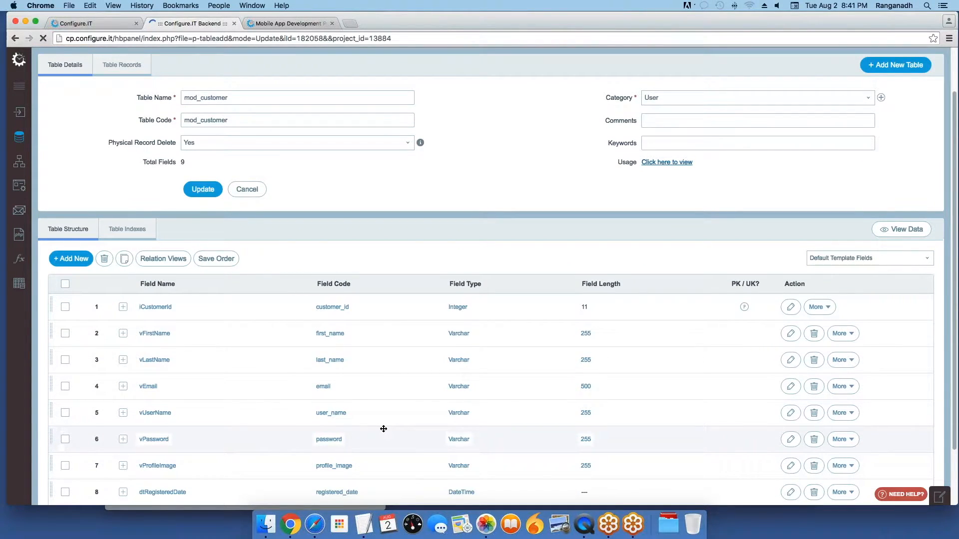
scroll(384, 429, "up", 1)
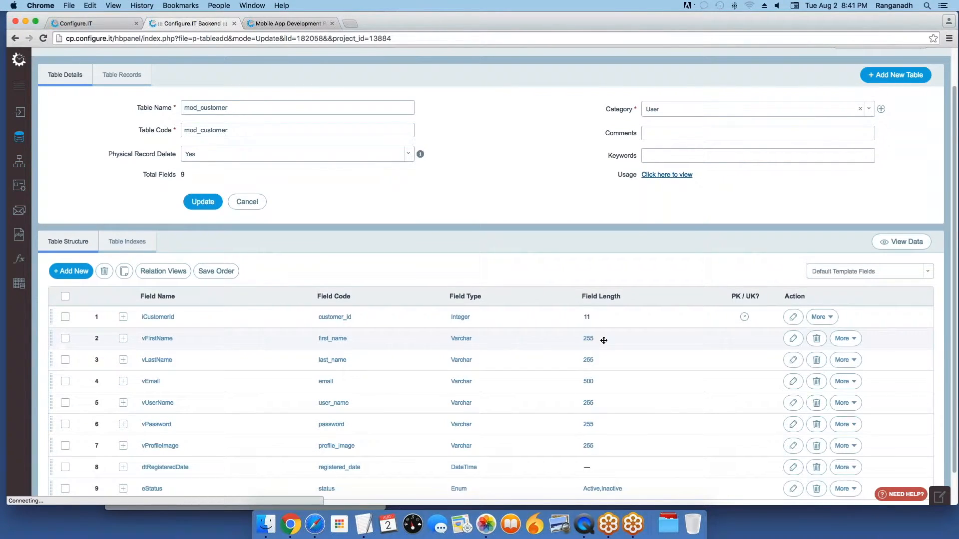
mouse_move(19, 162)
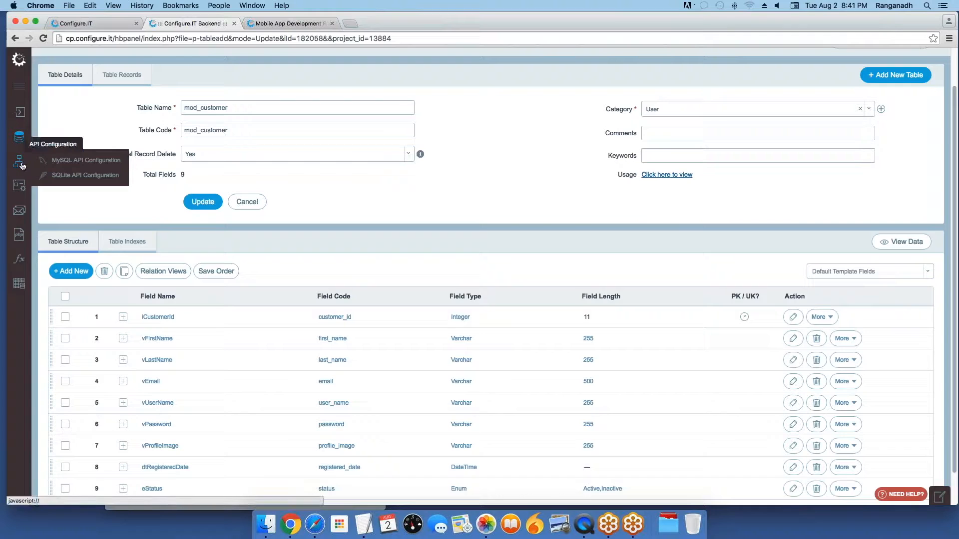
Step: Open MySQL API Configuration and start a new API from the list of 8
left_click(100, 166)
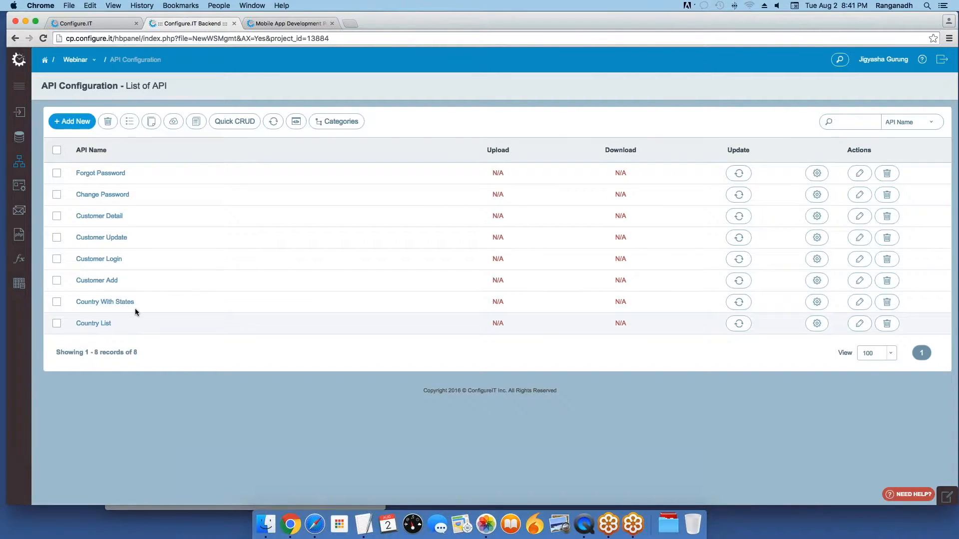
left_click(77, 121)
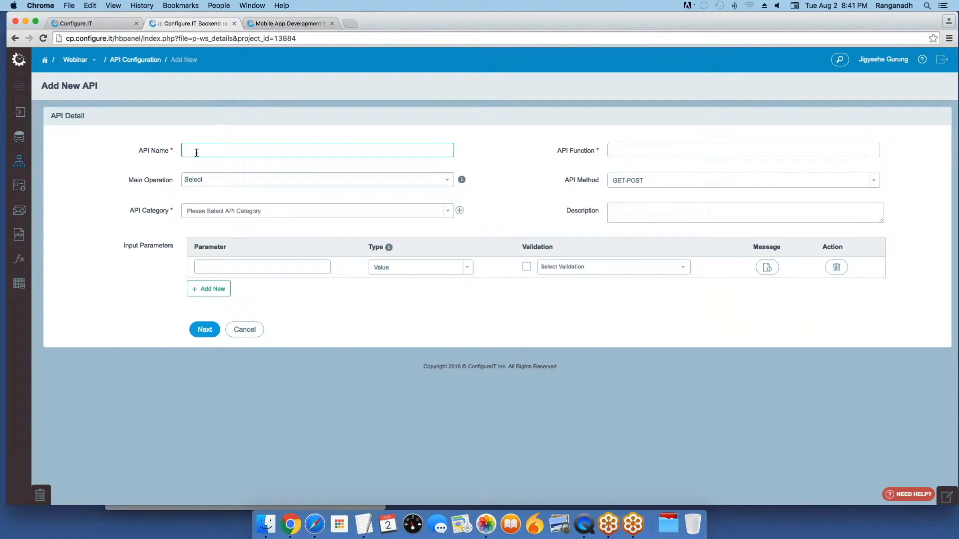
Step: Name the API 'Registration', set category User, and add a required Firstname parameter
type("Registration")
left_click(214, 216)
left_click(214, 265)
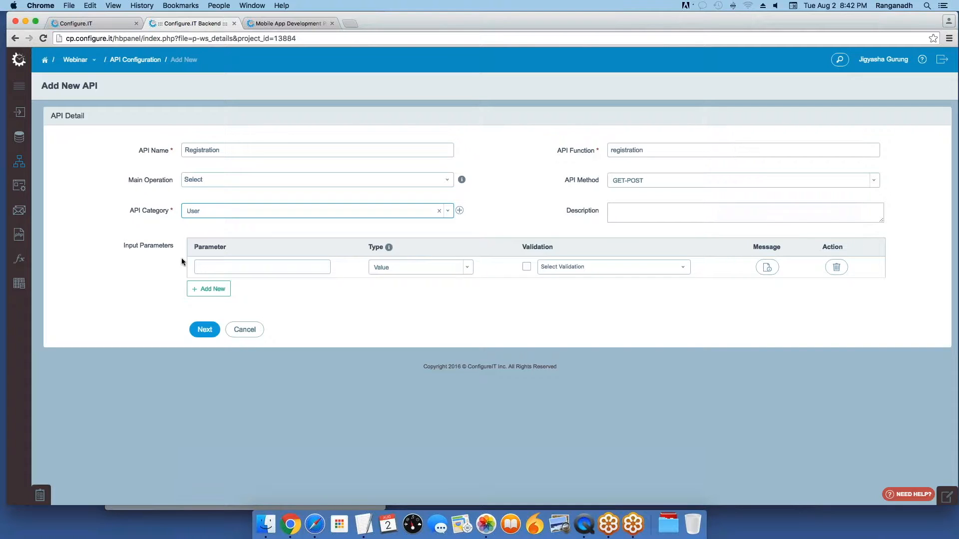
left_click(208, 268)
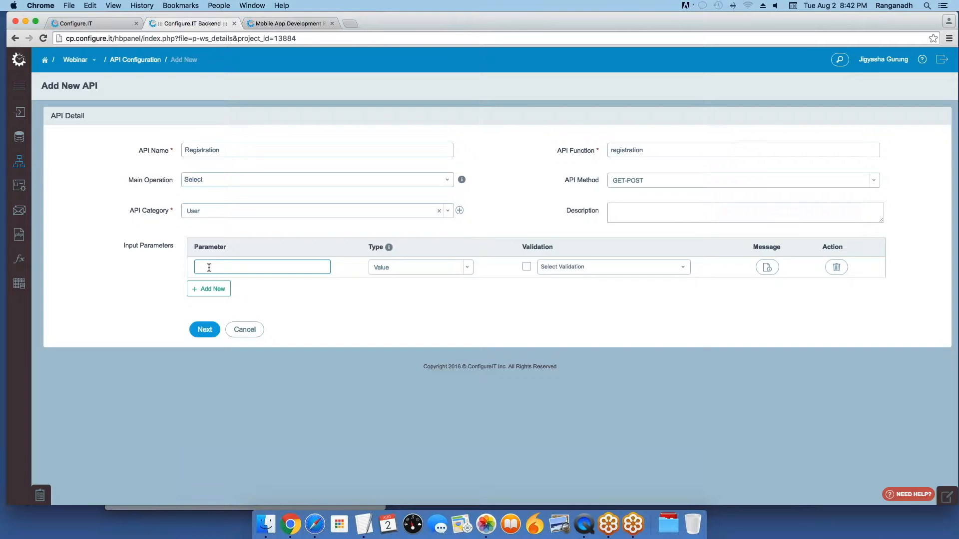
type("Firstname")
left_click(527, 266)
Step: Add Lastname plus required Email and Password parameters, then save the API
left_click(220, 291)
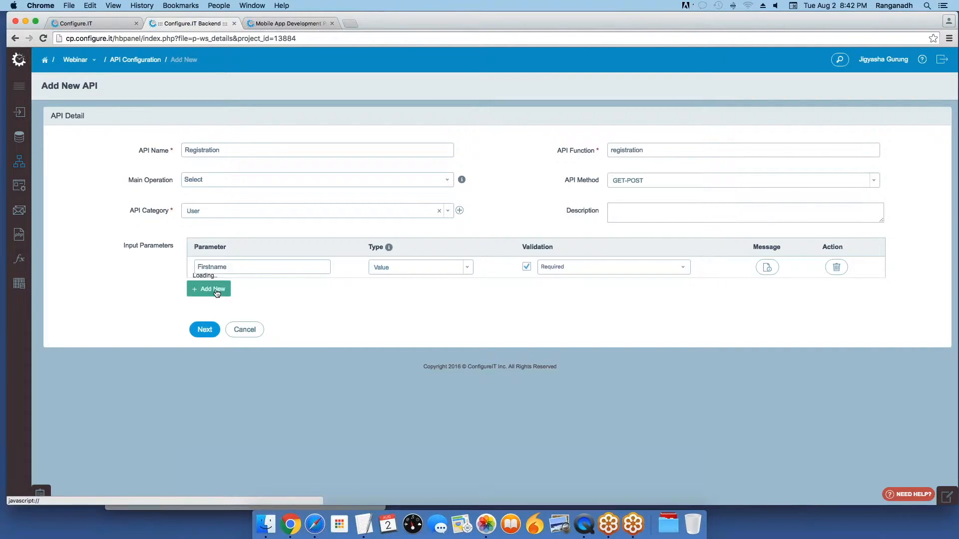
left_click(222, 288)
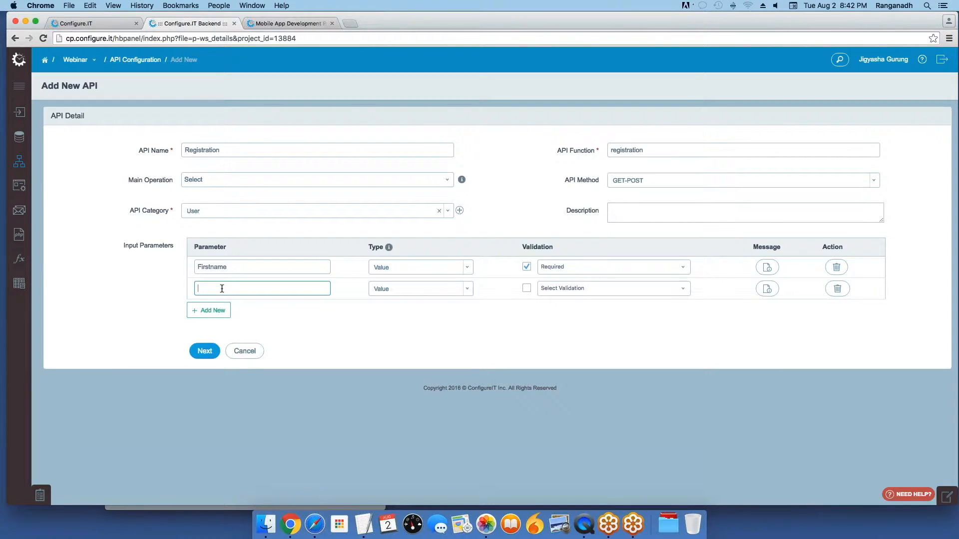
type("Lastname")
left_click(205, 310)
left_click(213, 312)
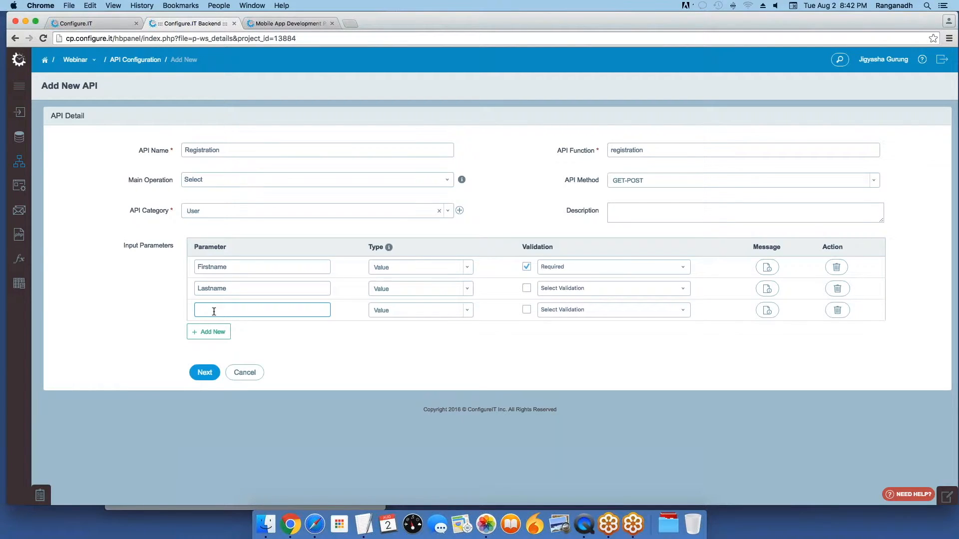
type("En")
type("mail")
left_click(526, 310)
left_click(209, 332)
type("Password")
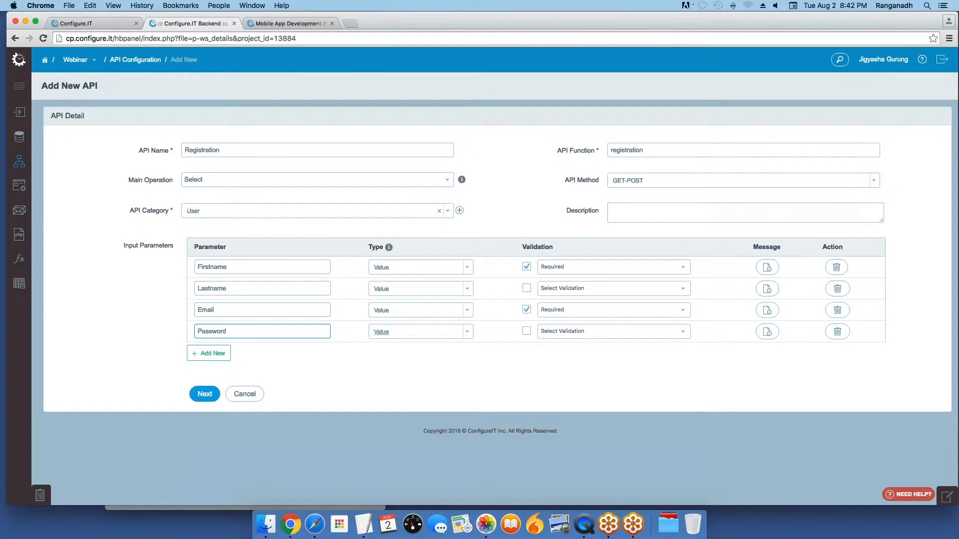
left_click(526, 332)
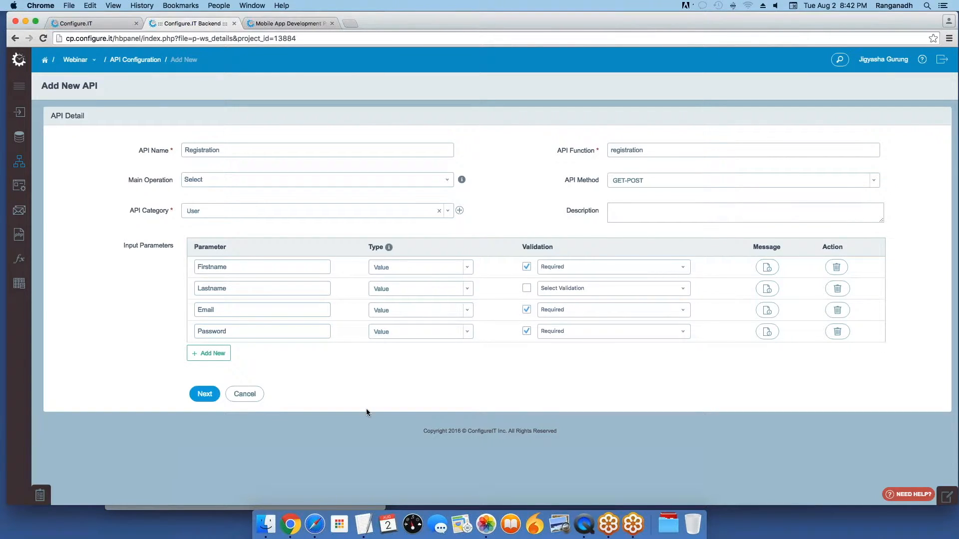
left_click(201, 397)
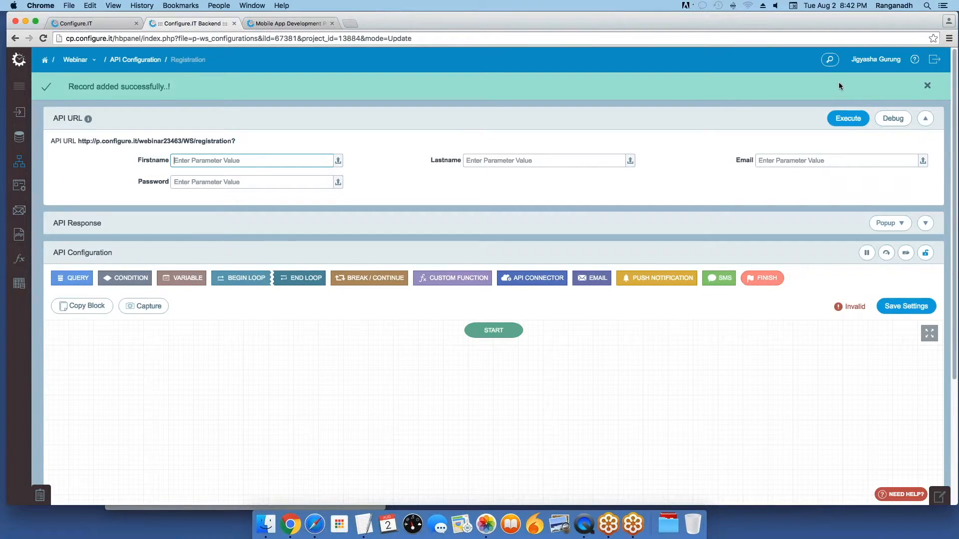
Step: Dismiss the 'Record added successfully' banner and add a QUERY block after START
left_click(927, 86)
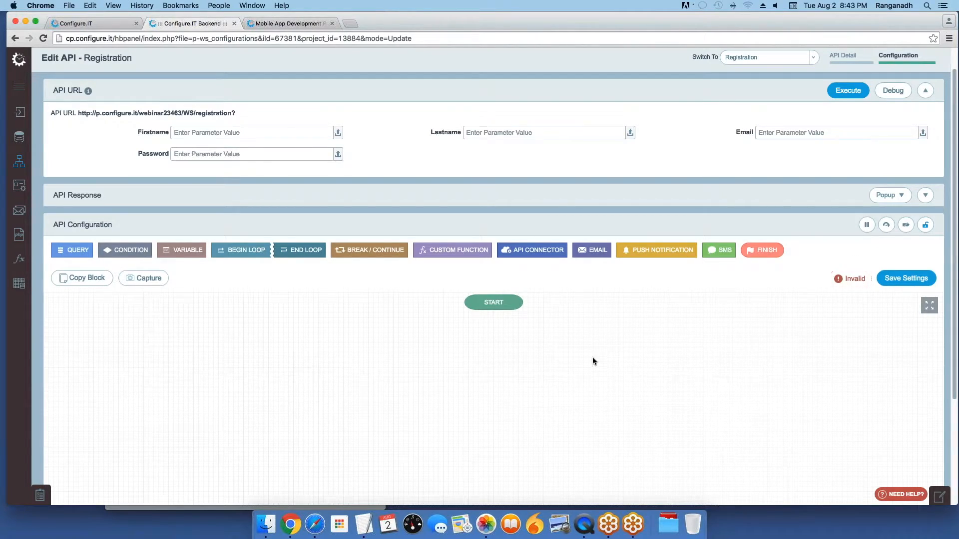
scroll(579, 357, "up", 1)
scroll(566, 359, "up", 2)
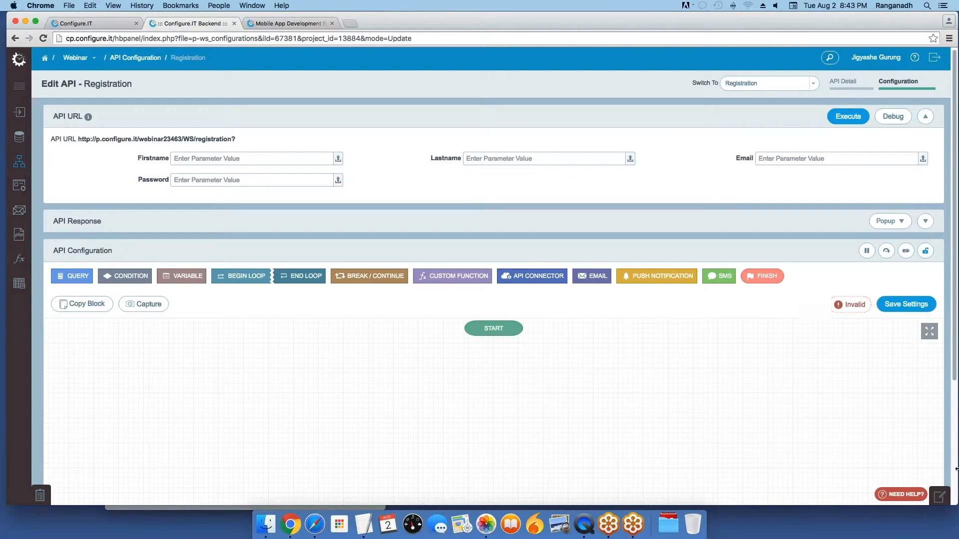
left_click(64, 277)
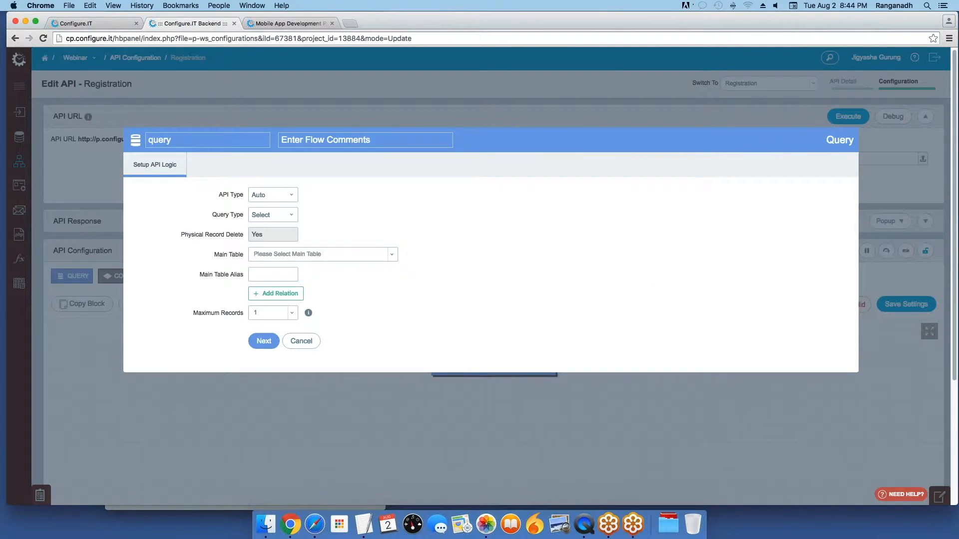
Step: Rename the query check_for_uniqueness, keep Select type, and use mod_customer as main table
double_click(181, 142)
type("ch")
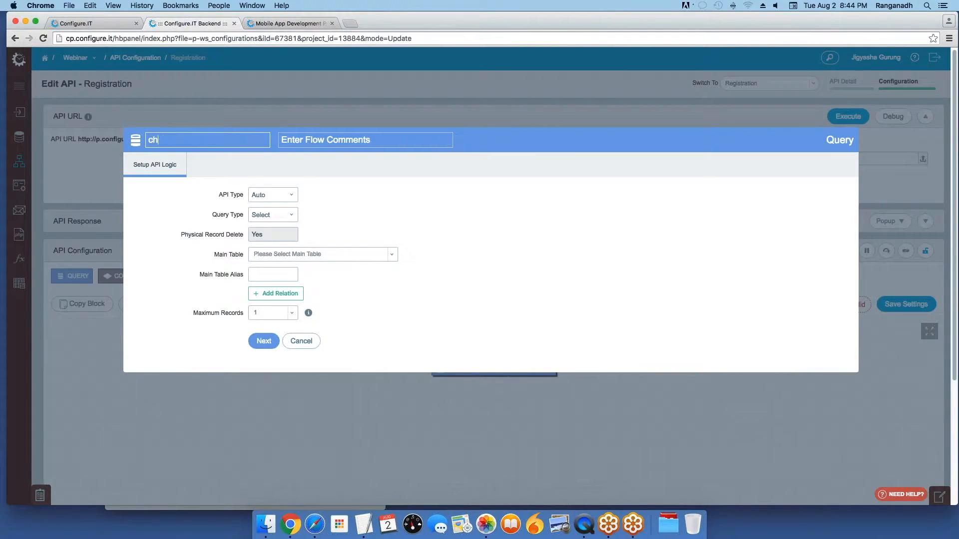
type("eck_for_uniqueness")
left_click(275, 215)
left_click(275, 217)
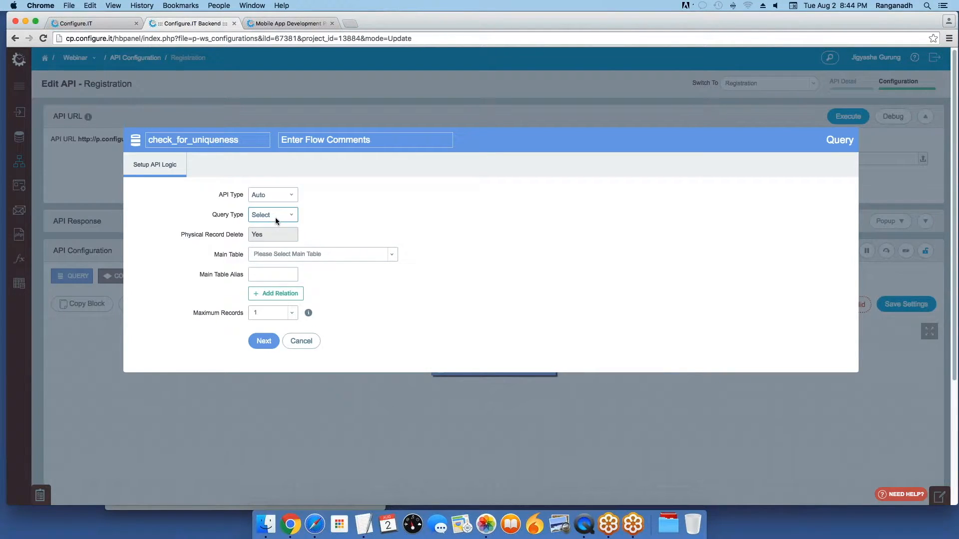
left_click(284, 256)
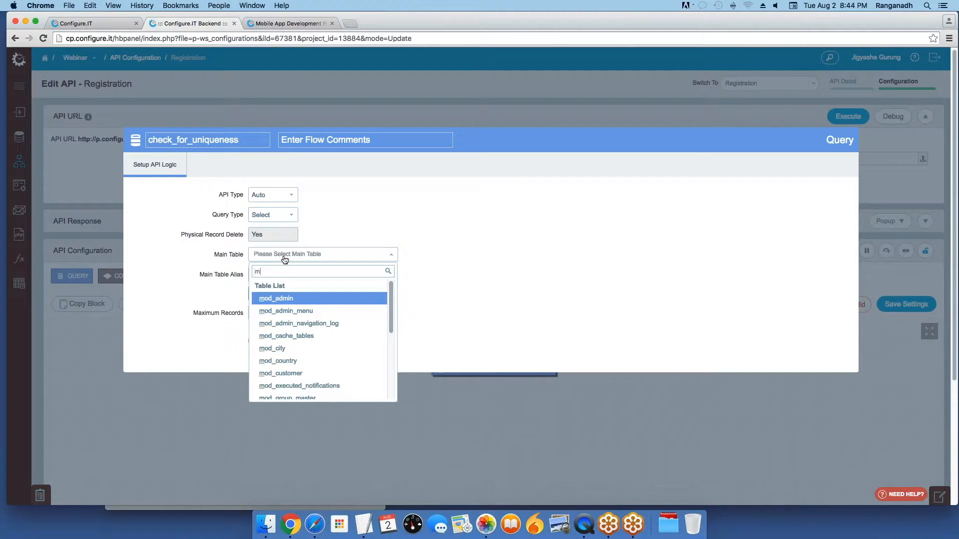
type("mod_cu")
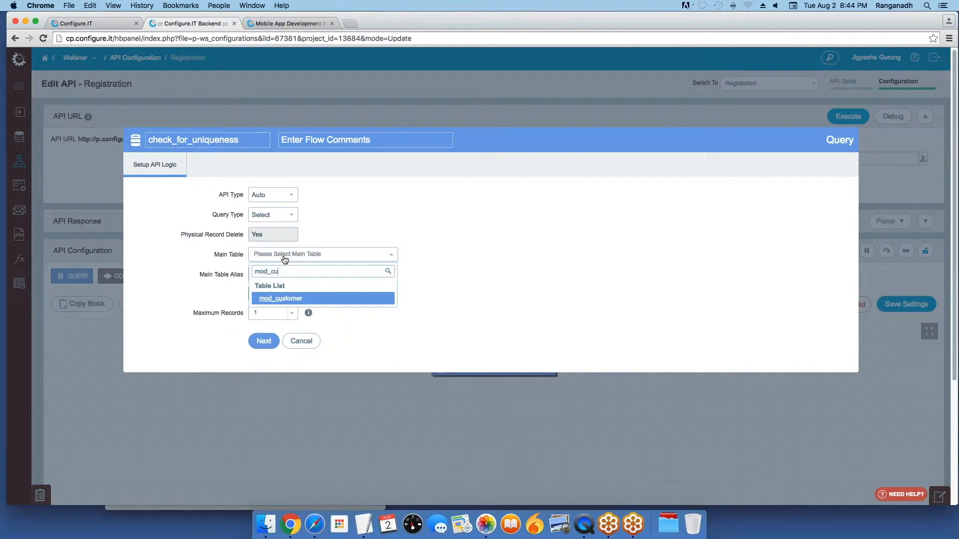
key("Return")
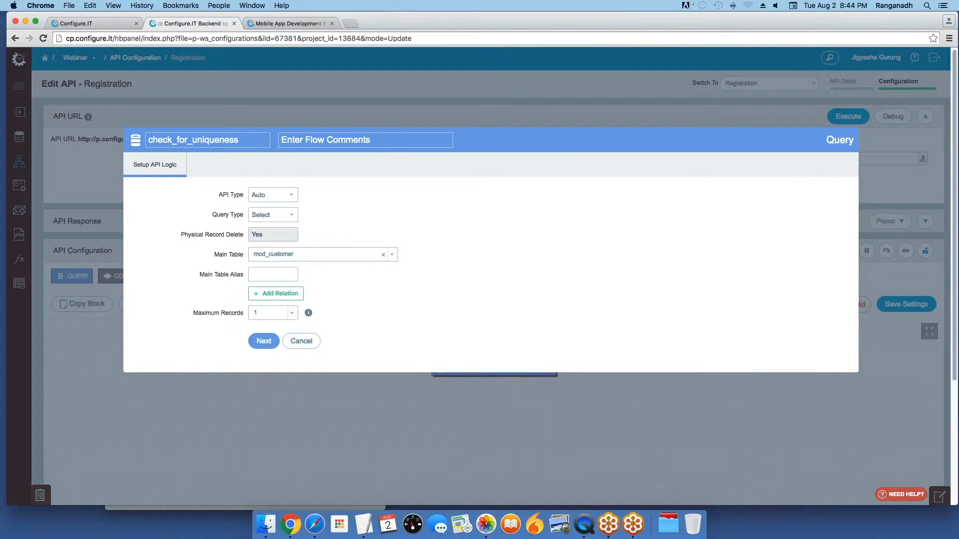
left_click(261, 341)
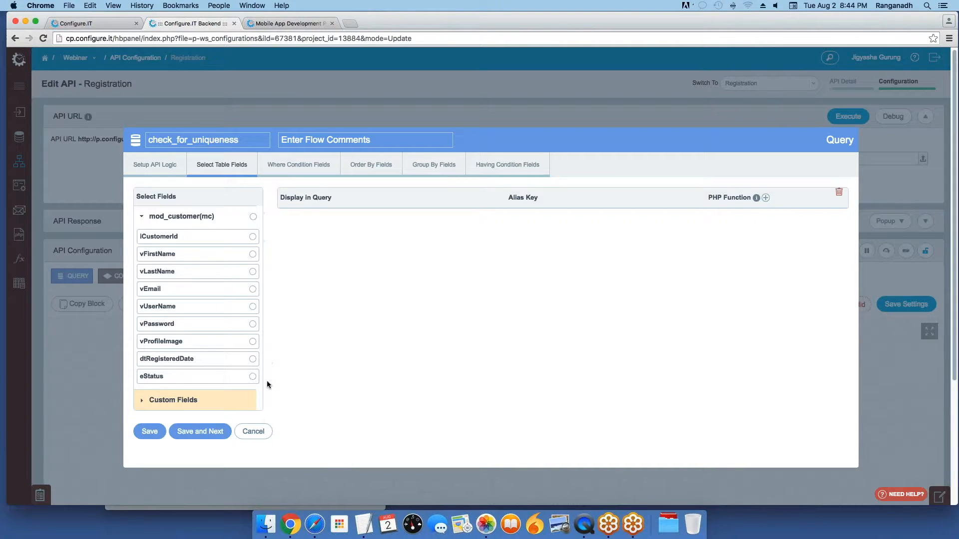
Step: Select iCustomerId, vFirstName, vLastName and vEmail as output fields and save
left_click(252, 238)
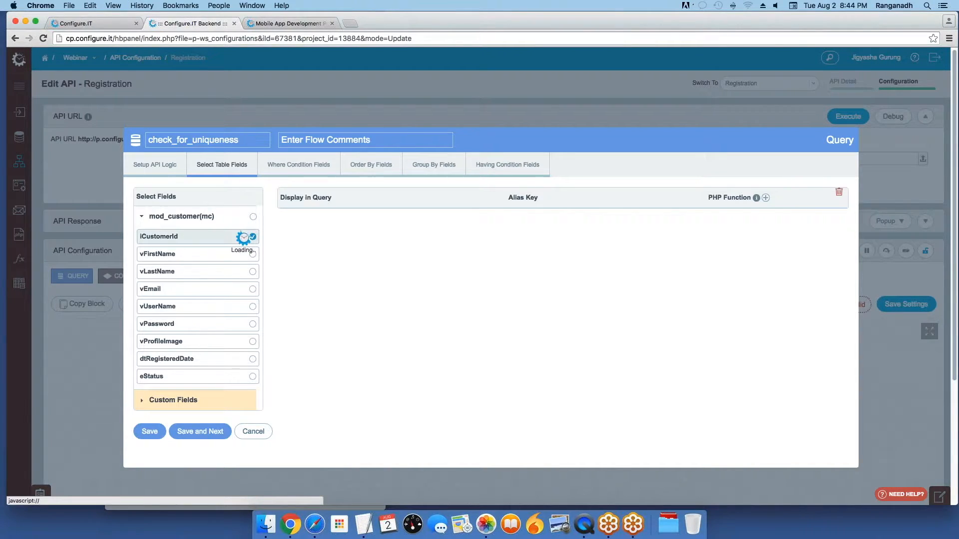
left_click(253, 254)
left_click(253, 271)
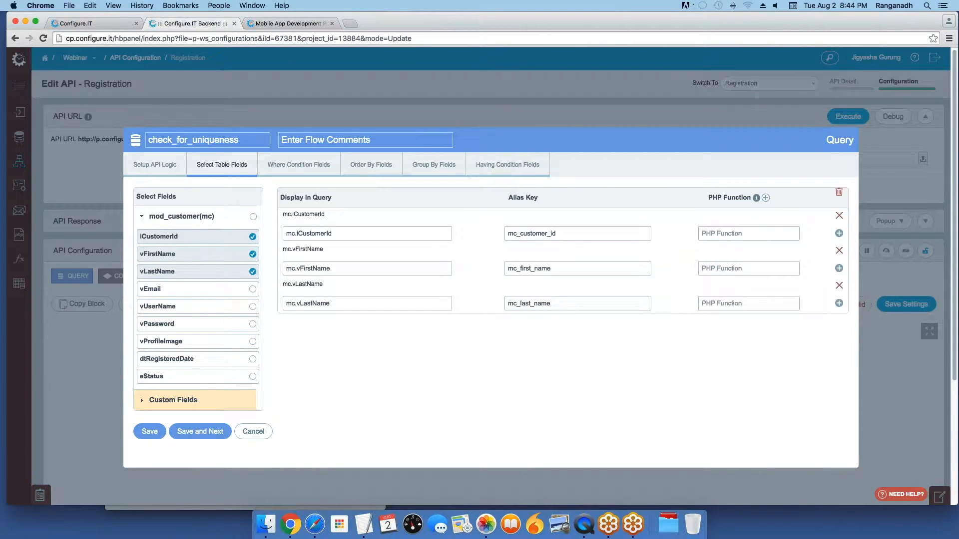
left_click(253, 289)
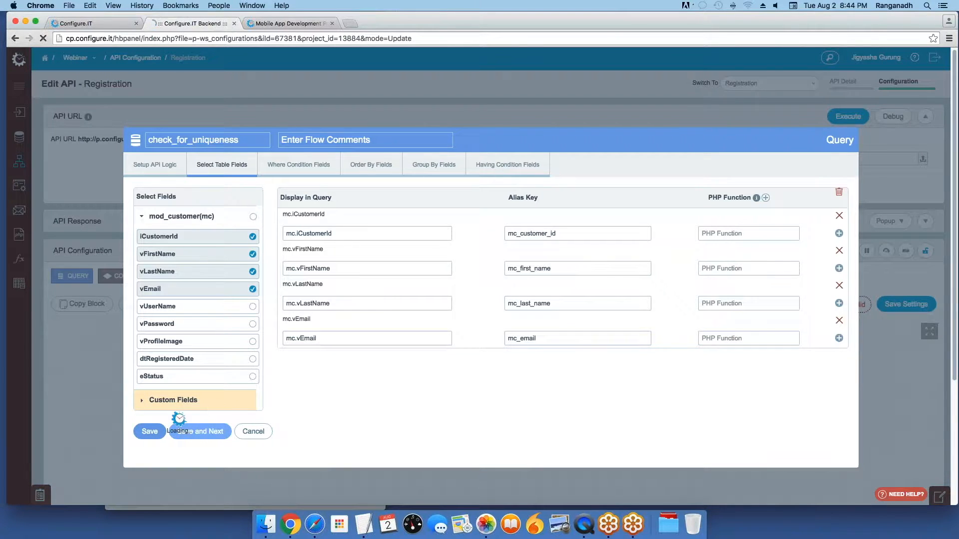
left_click(189, 430)
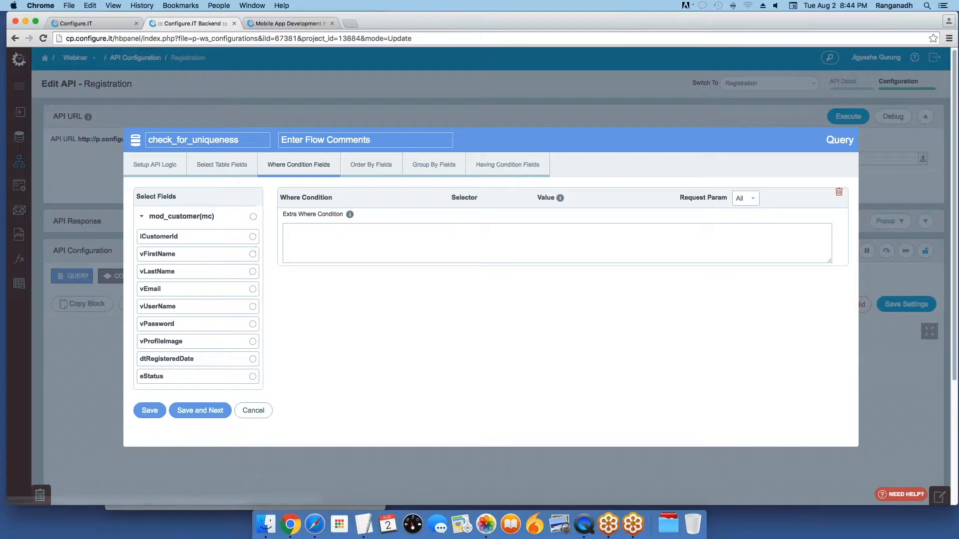
Step: Add a where condition matching vEmail to the Email request parameter, and save the query
left_click(239, 286)
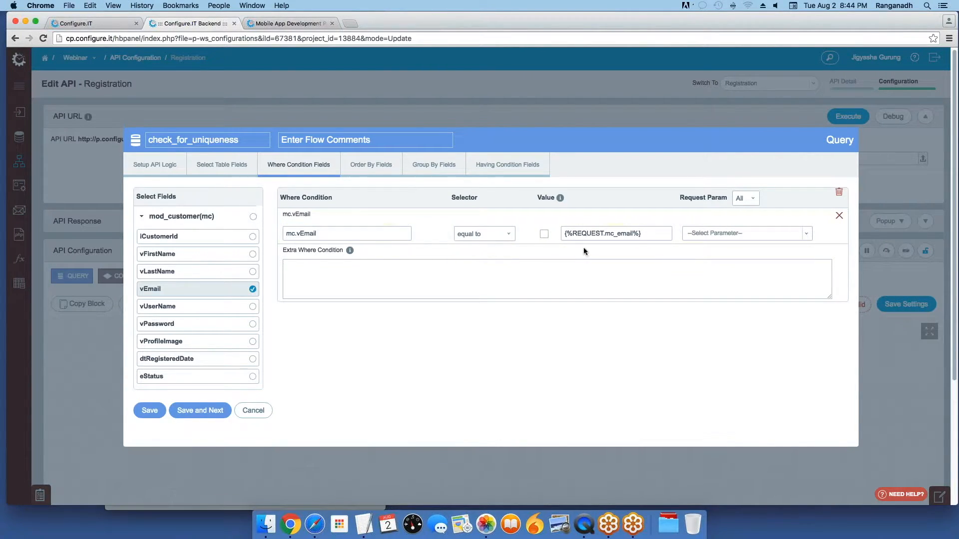
left_click(724, 236)
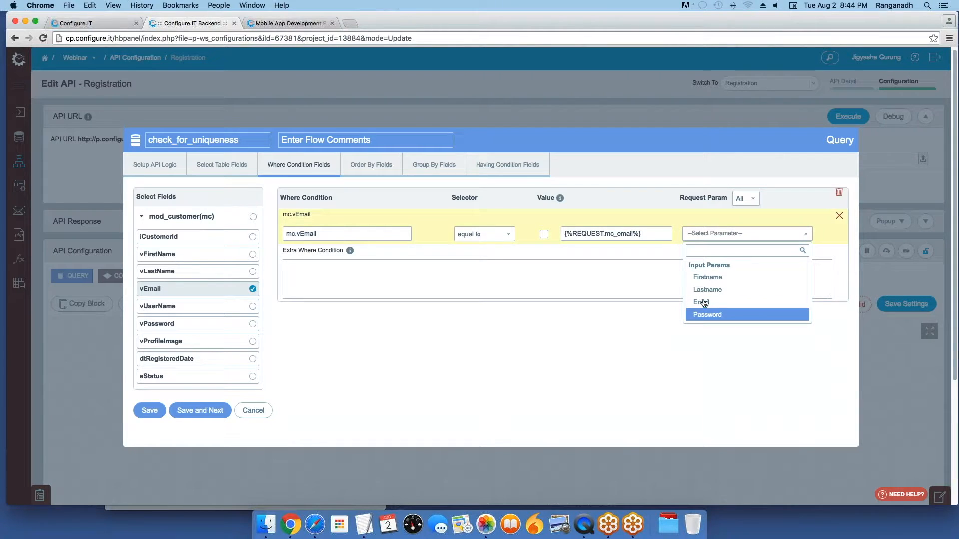
left_click(702, 302)
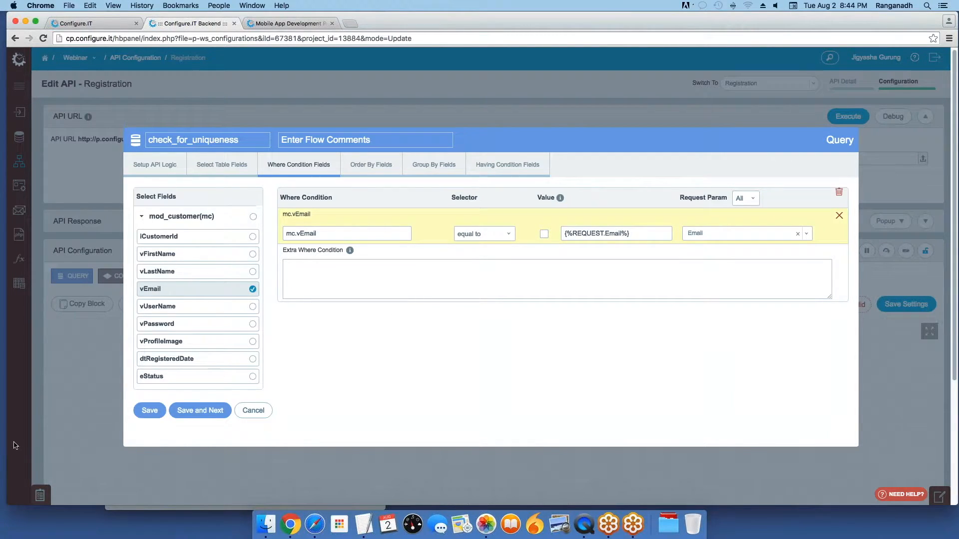
left_click(150, 411)
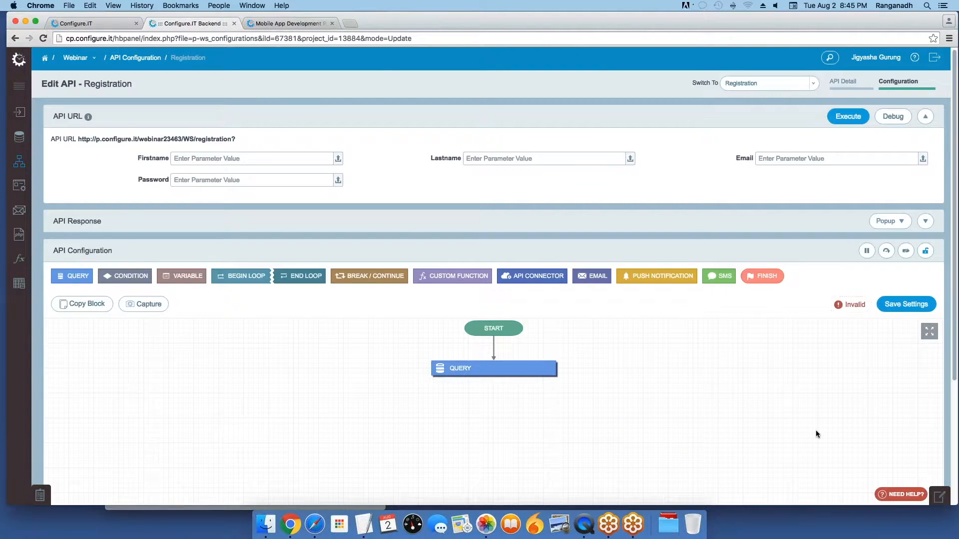
Step: Add a condition step checking that the check_for_uniqueness flow result equals Success, and save it
left_click(122, 281)
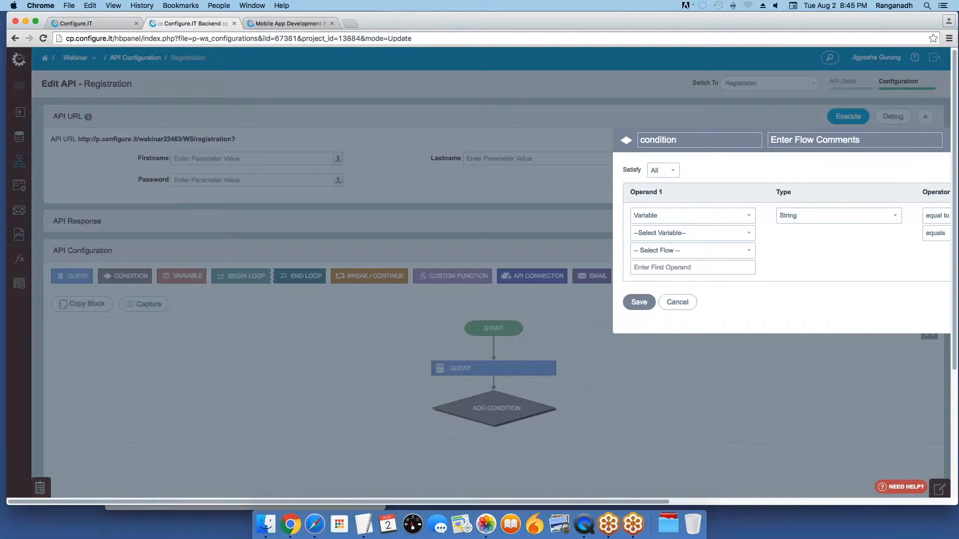
left_click(200, 216)
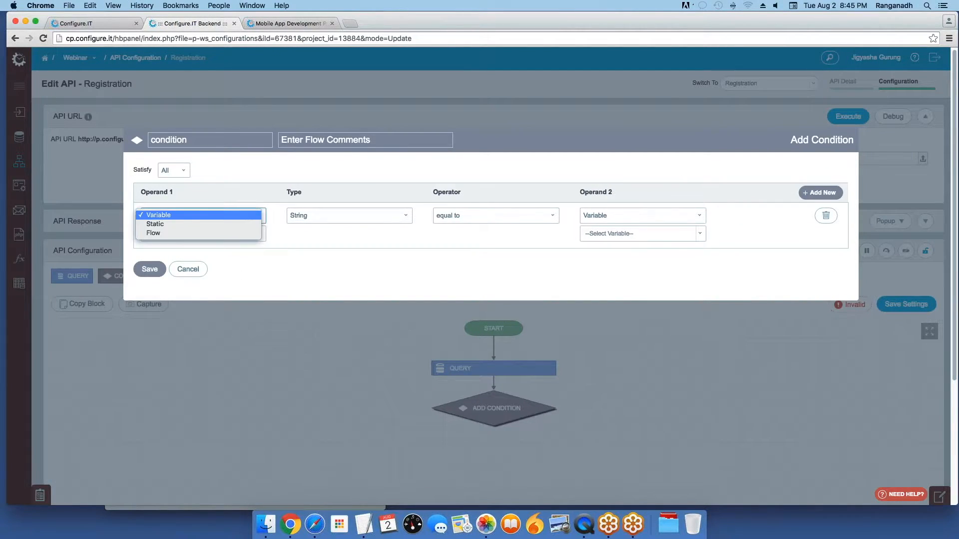
left_click(174, 240)
left_click(174, 233)
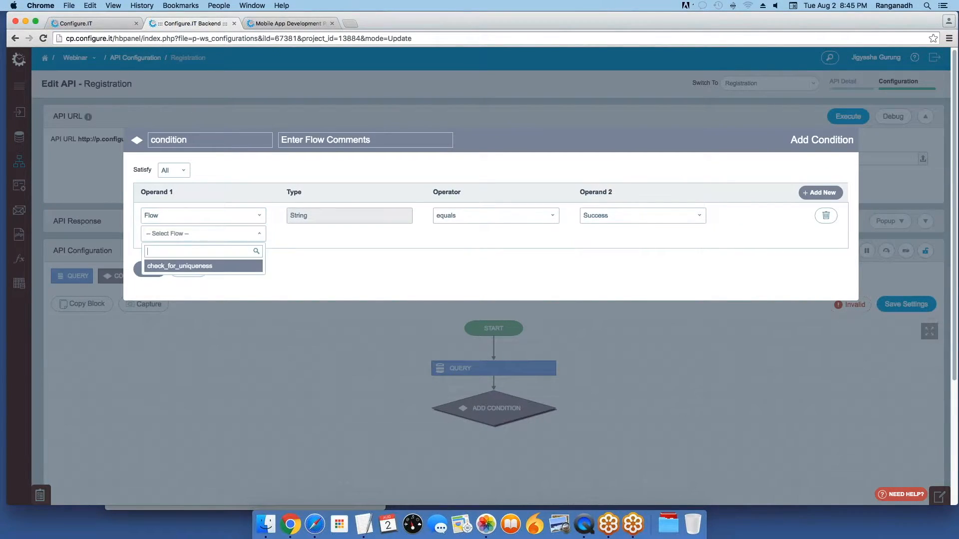
left_click(178, 267)
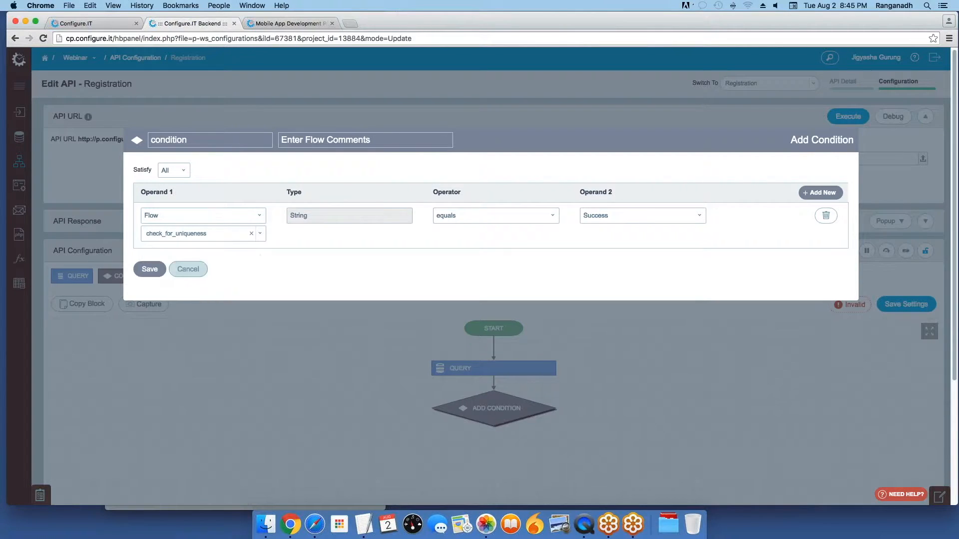
left_click(474, 217)
left_click(470, 225)
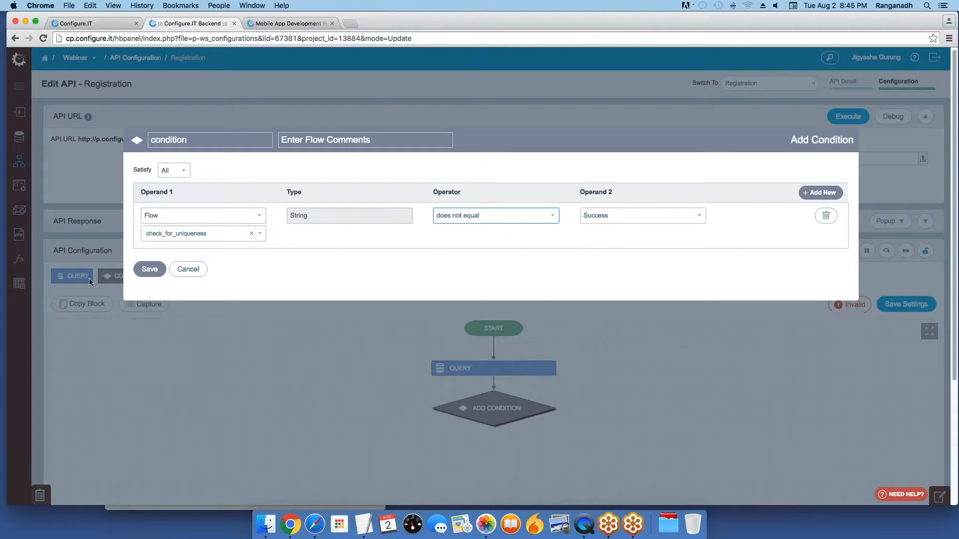
left_click(139, 267)
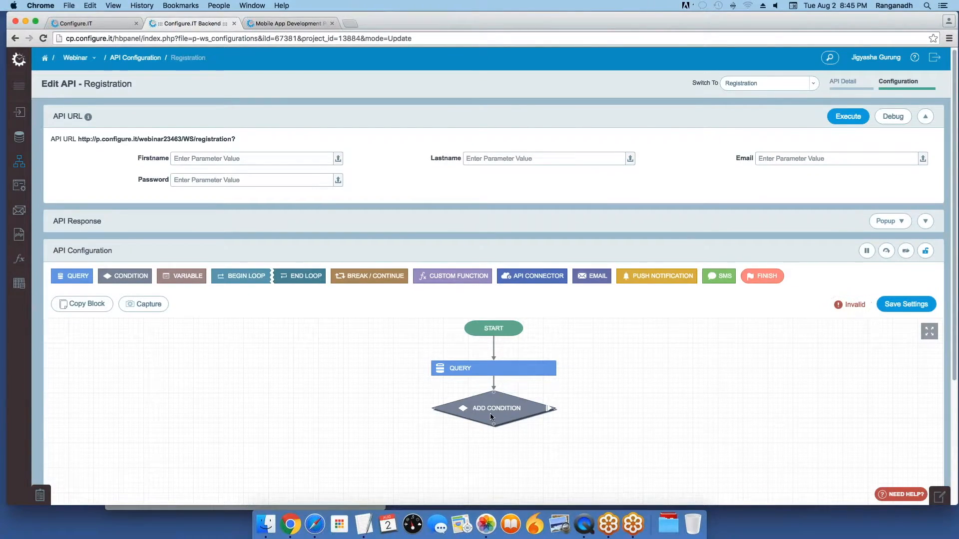
Step: Insert a query step named Register_into_table on the condition's Yes branch
left_click(537, 411)
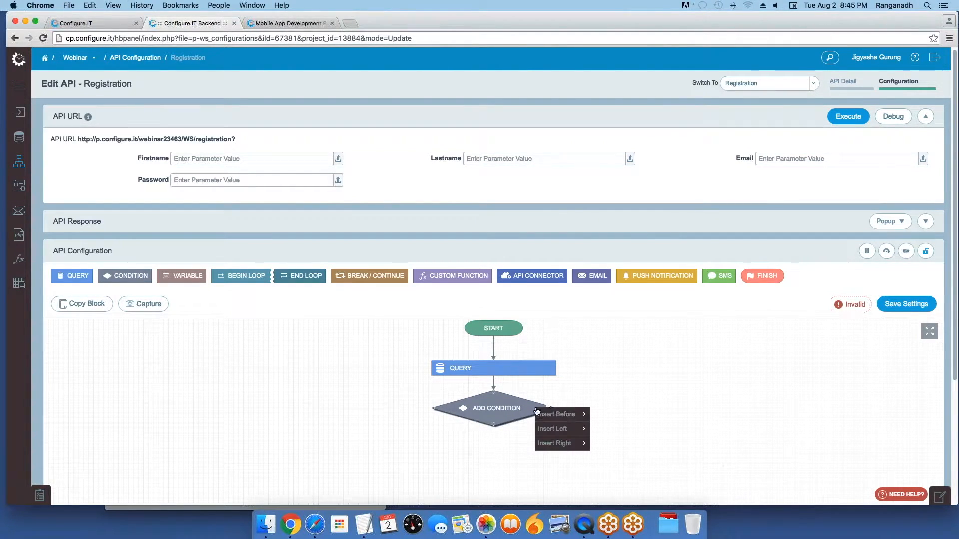
mouse_move(575, 446)
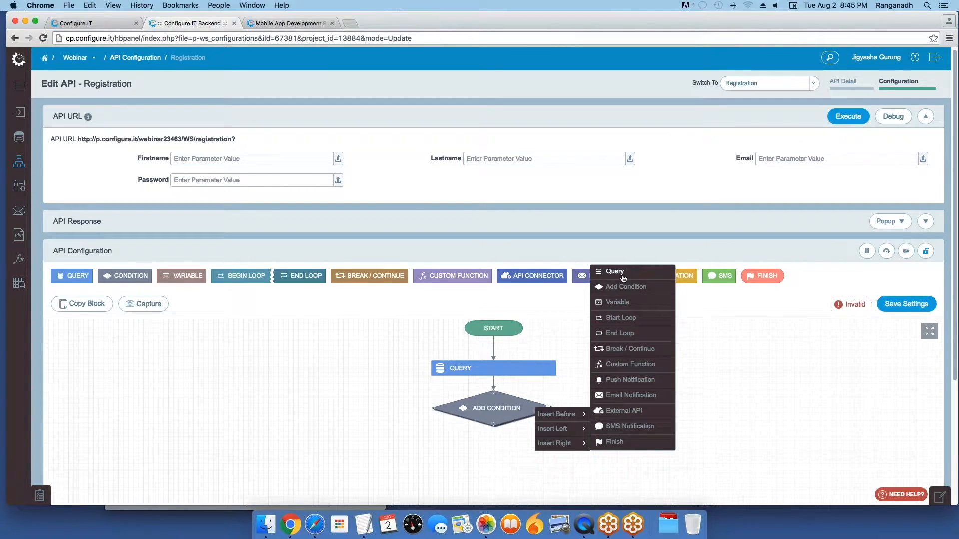
left_click(620, 272)
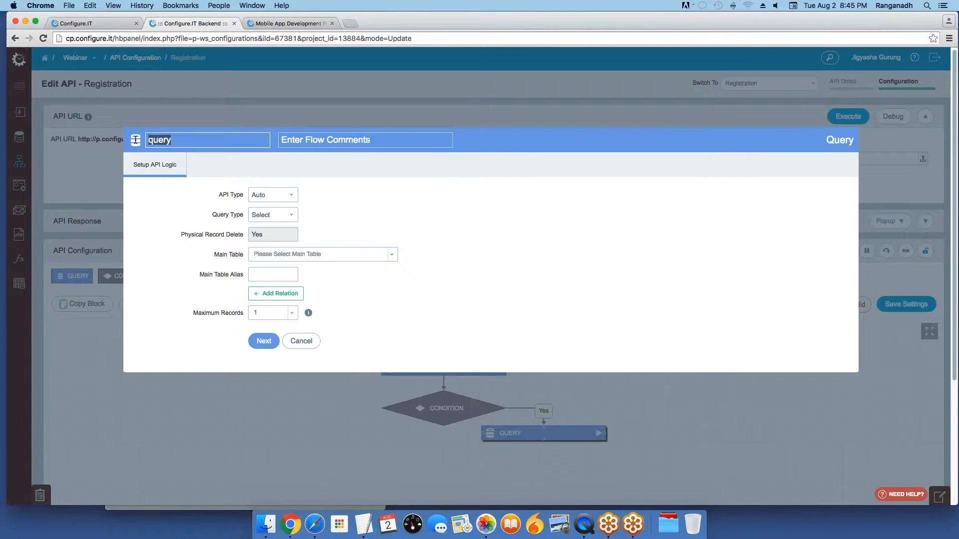
type("Register_into_table")
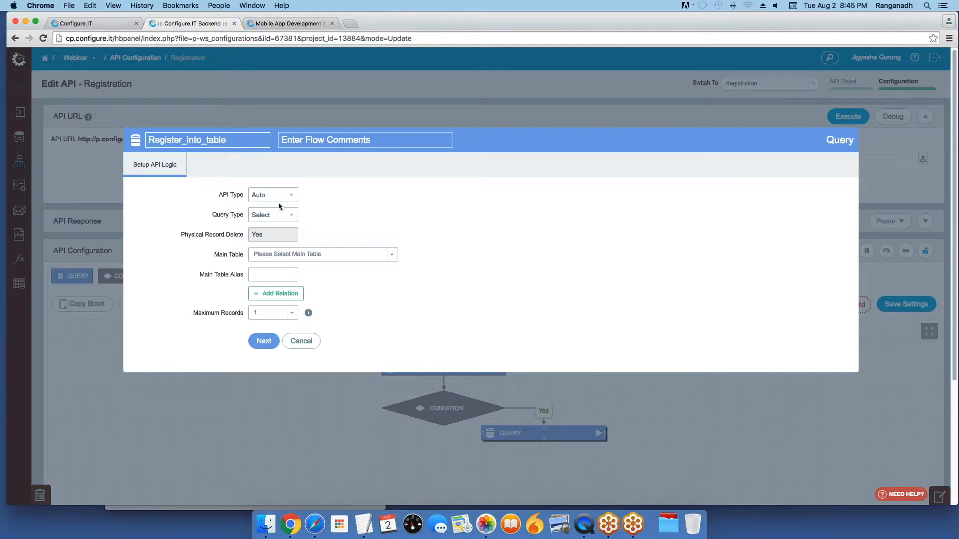
Step: Set the query type to Insert with mod_customer as the main table, then continue
left_click(278, 214)
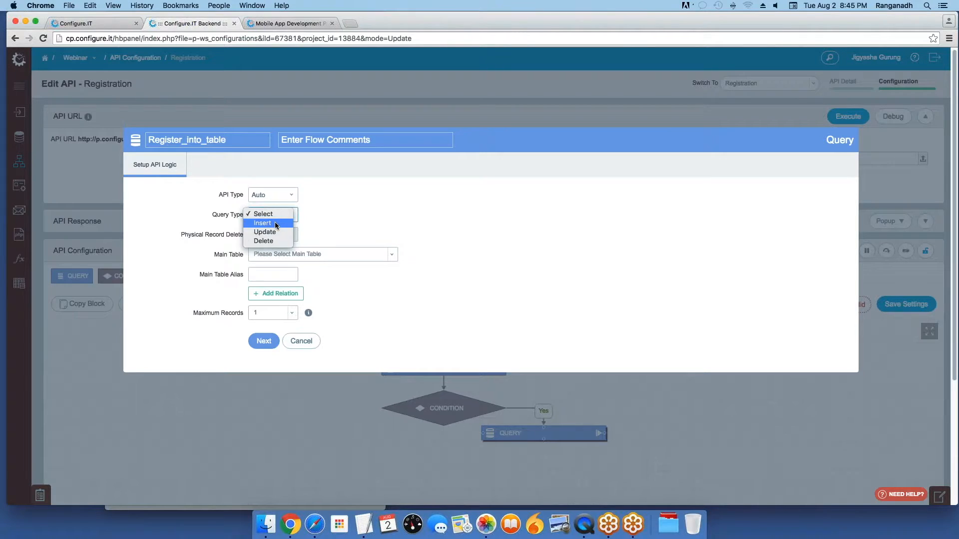
left_click(275, 222)
left_click(309, 258)
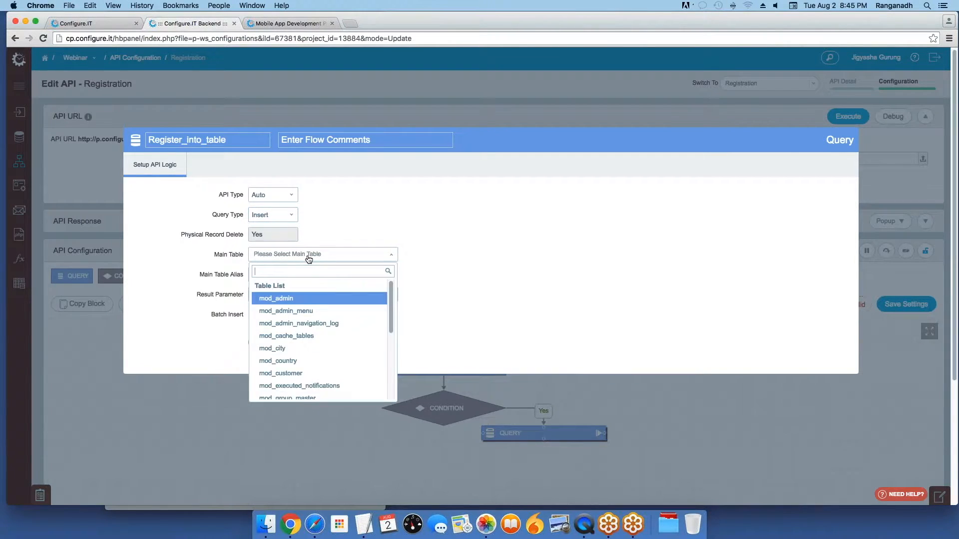
type("mod_cust")
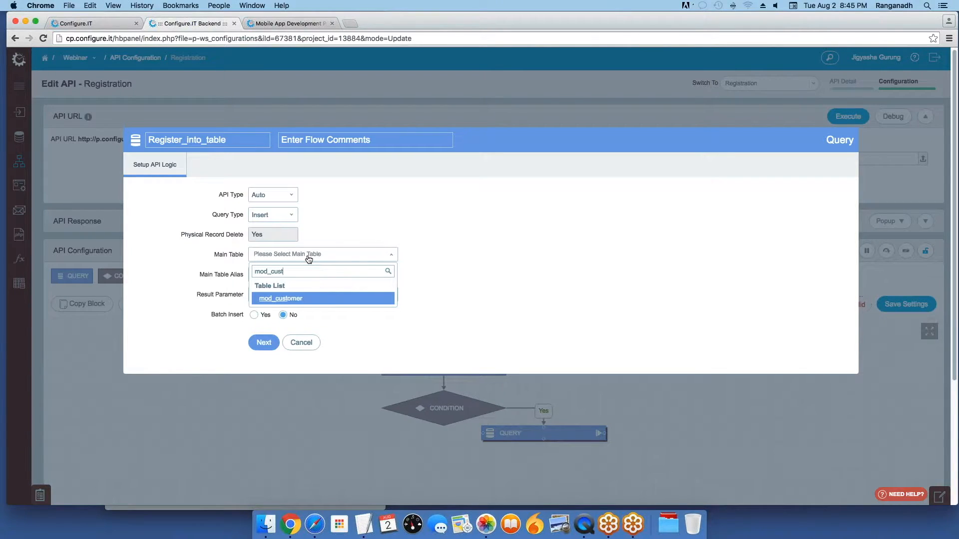
key("Return")
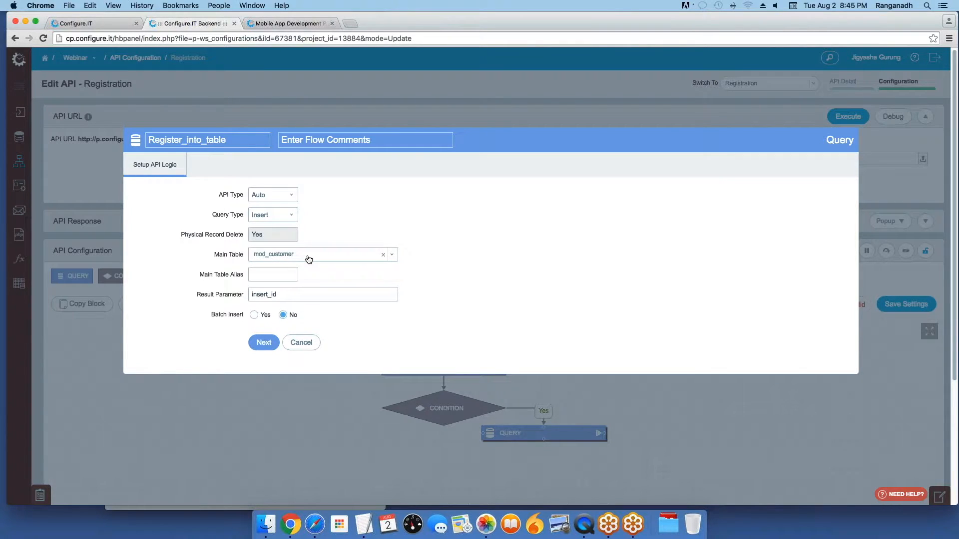
left_click(265, 342)
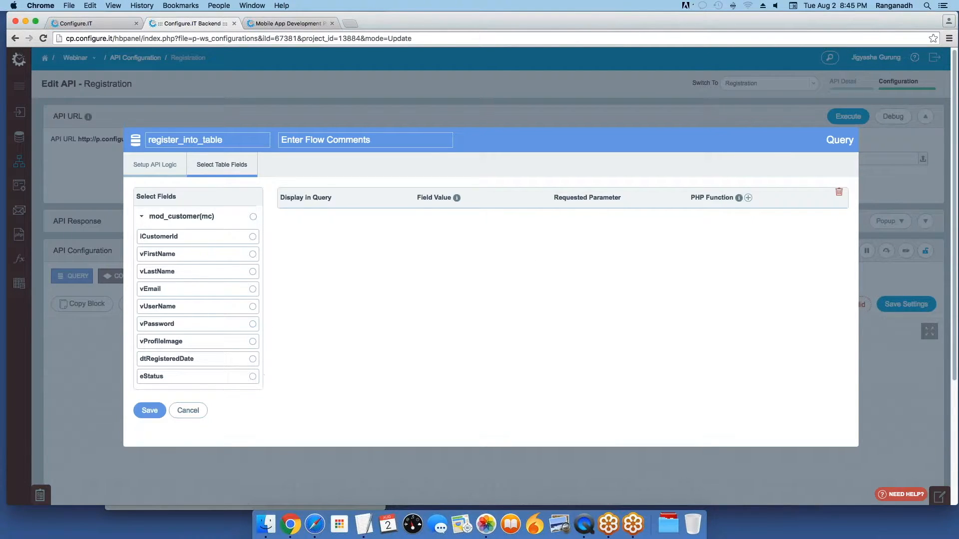
Step: Select vFirstName, vLastName, vEmail and vPassword as the fields to insert
left_click(253, 255)
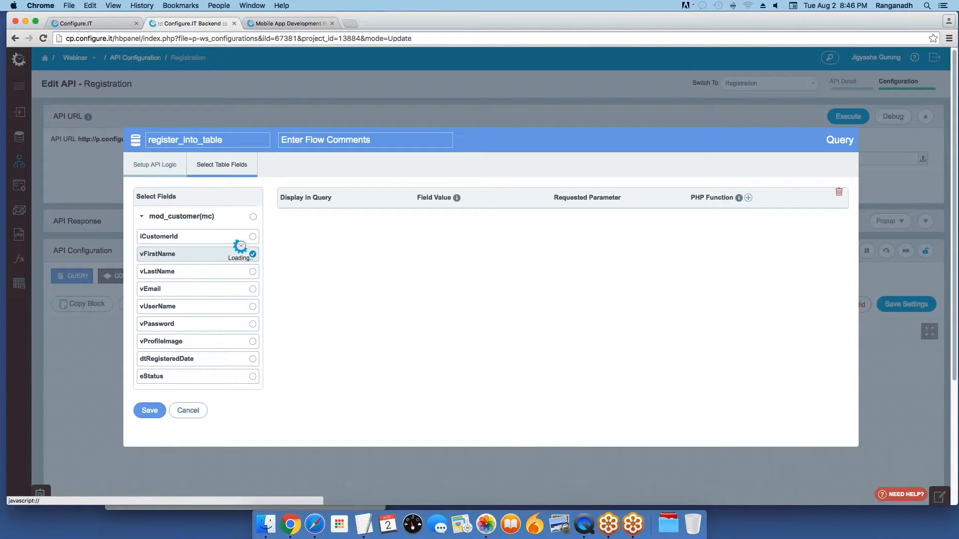
left_click(255, 274)
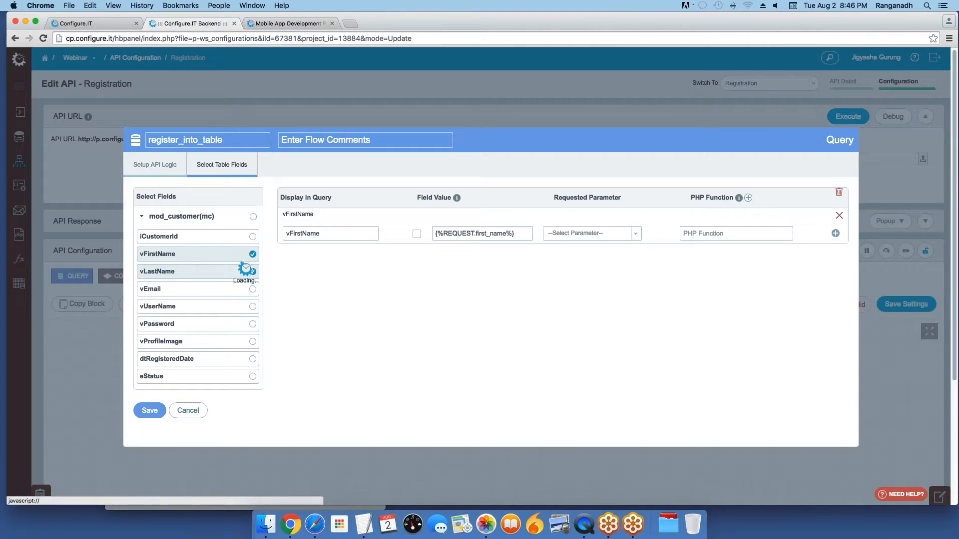
left_click(253, 293)
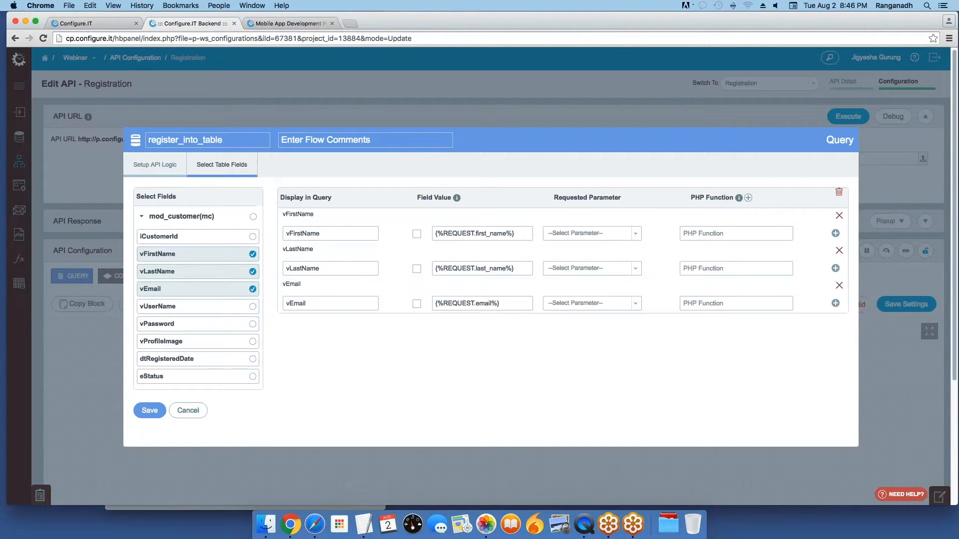
left_click(253, 324)
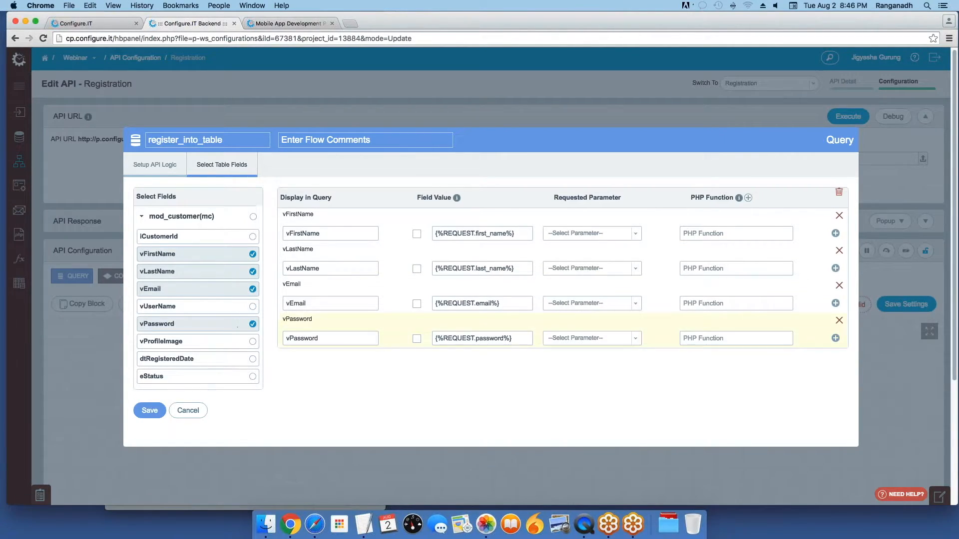
Step: Map those fields to the Firstname, Lastname, Email and Password inputs, and save
left_click(592, 234)
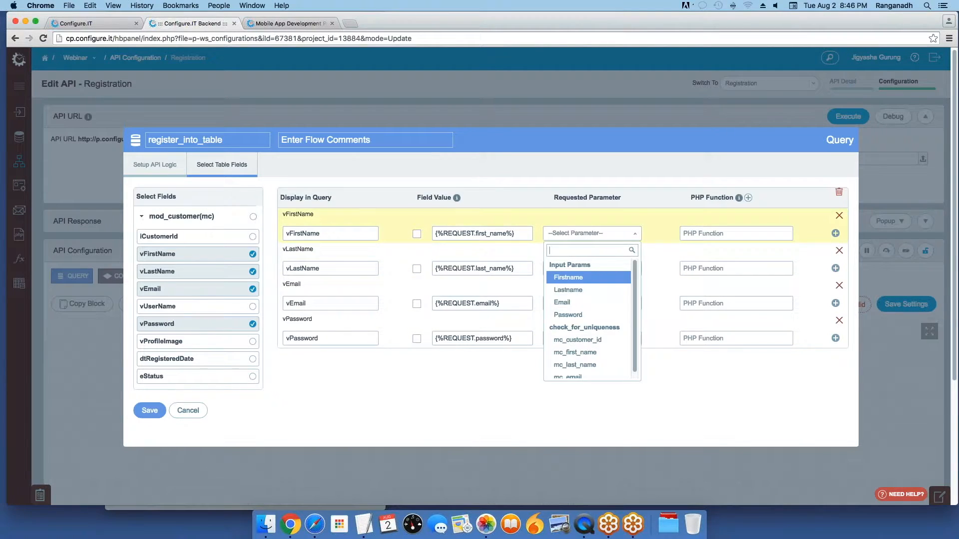
left_click(579, 280)
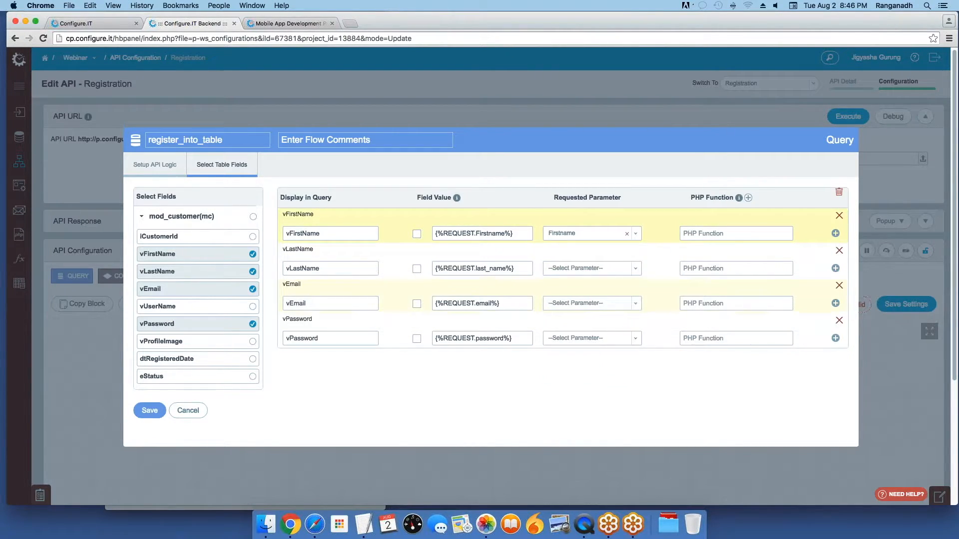
left_click(578, 269)
left_click(568, 326)
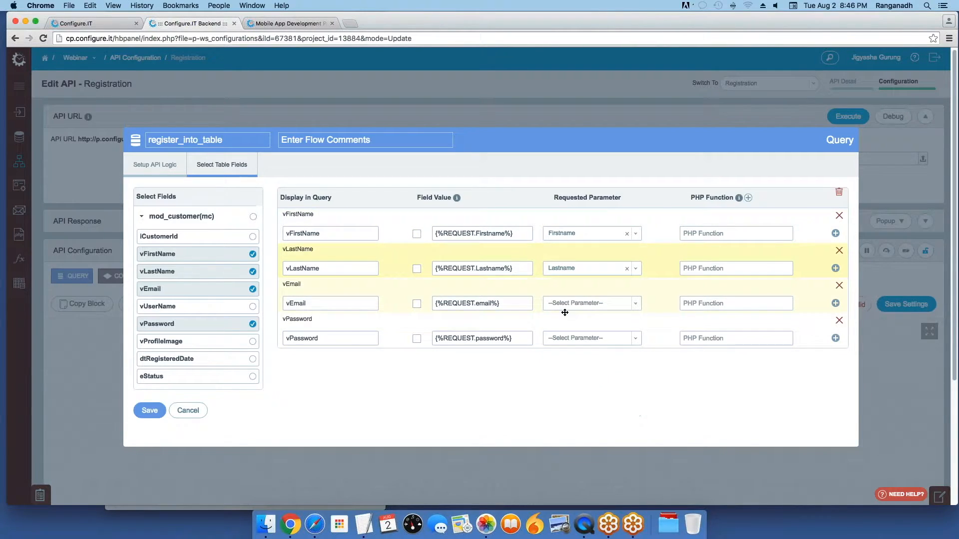
left_click(570, 304)
left_click(573, 370)
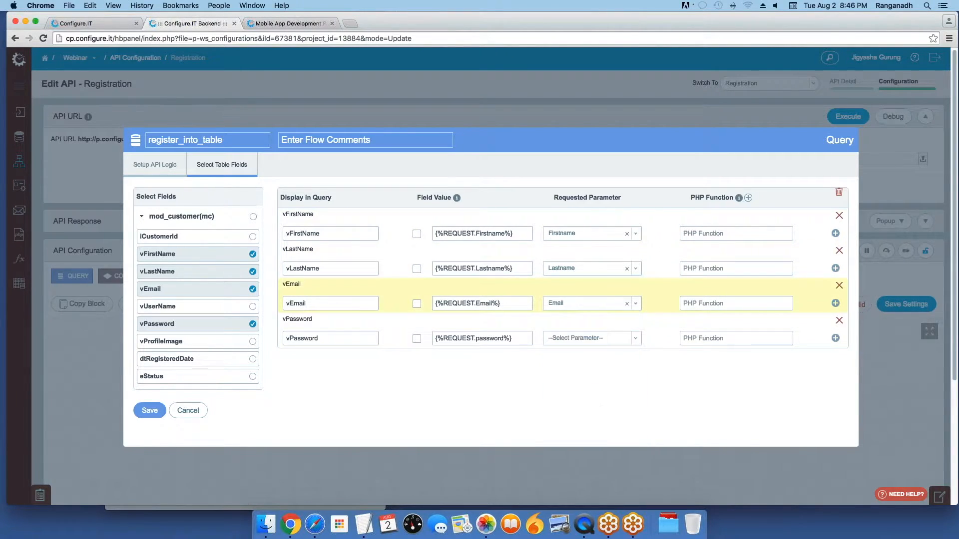
left_click(565, 343)
left_click(559, 420)
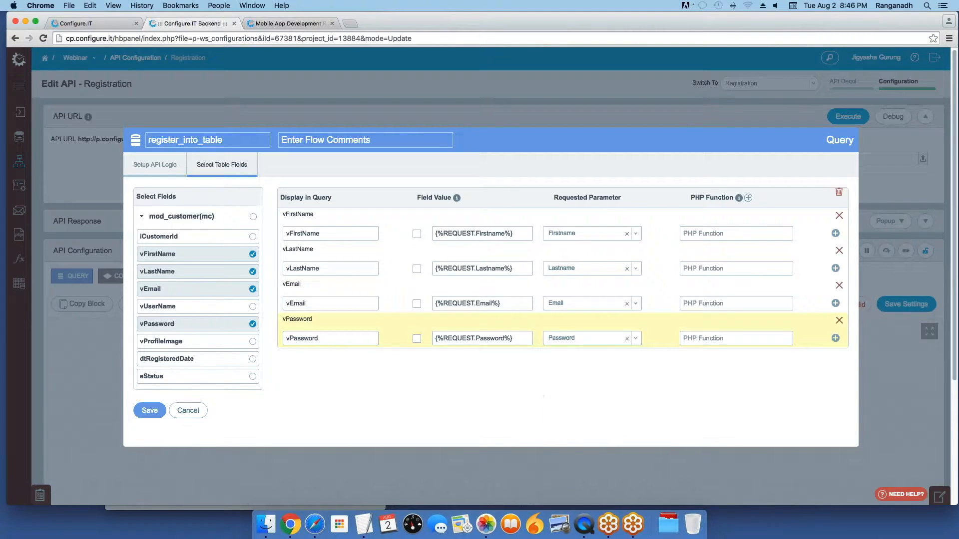
left_click(150, 410)
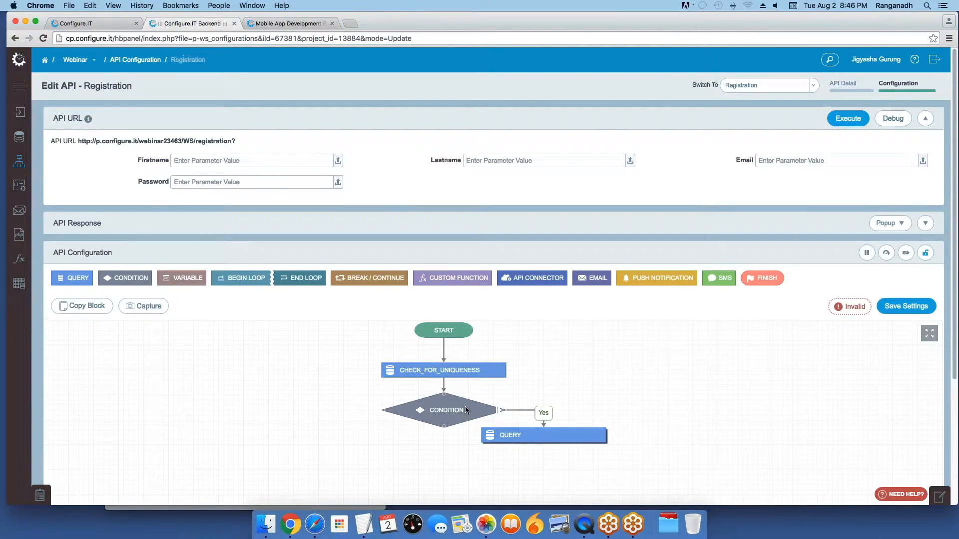
Step: Add a finish step on the No branch with success 2 and message 'User already registered'
left_click(396, 412)
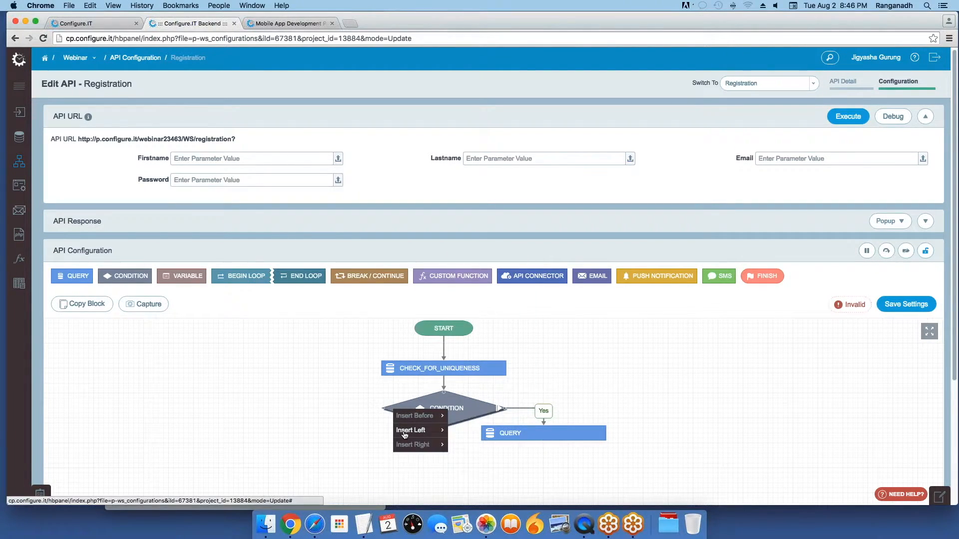
left_click(356, 442)
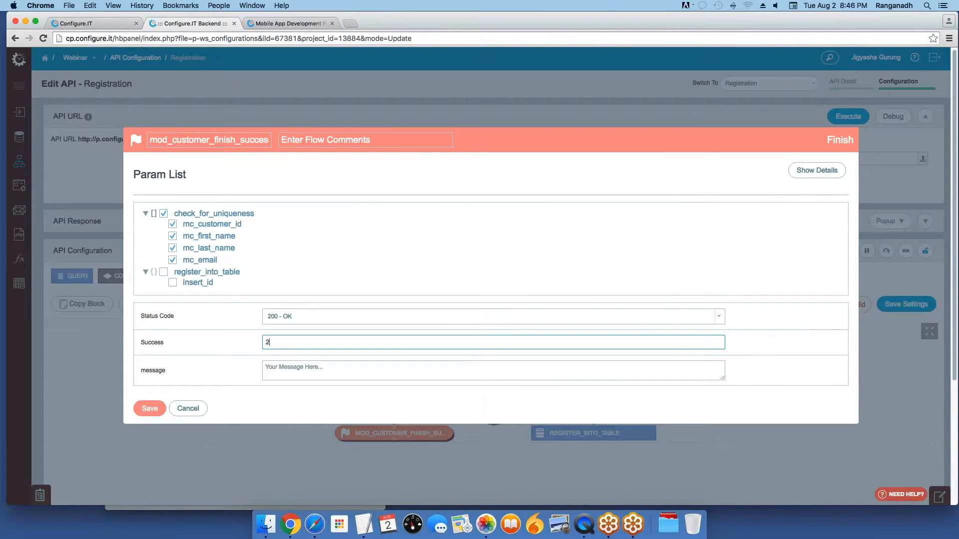
left_click(282, 369)
type("User")
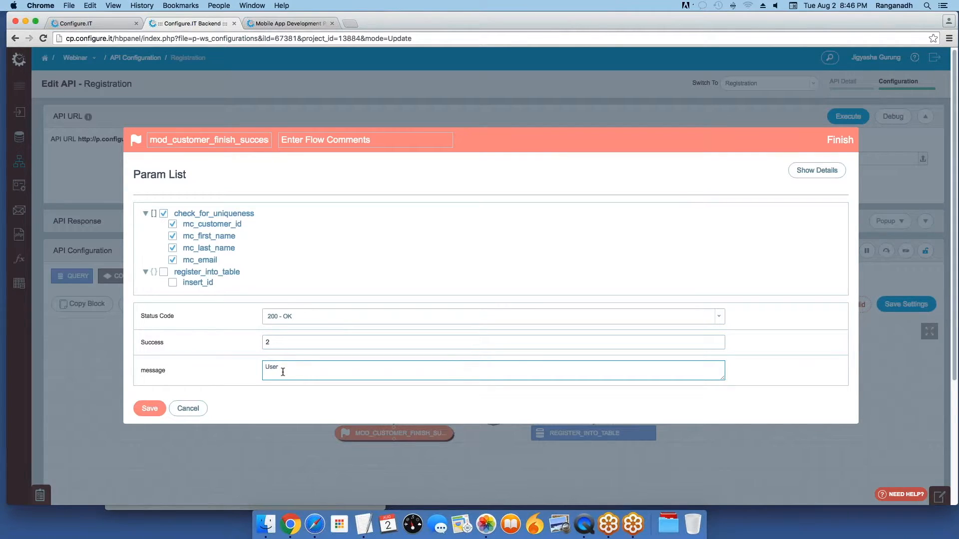
type(" already registered")
left_click(150, 408)
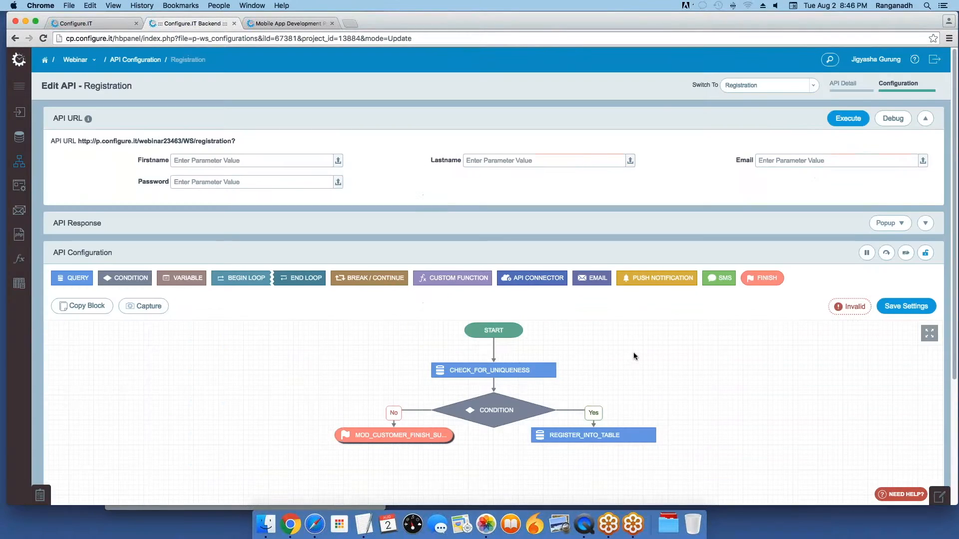
scroll(611, 402, "down", 2)
mouse_move(609, 407)
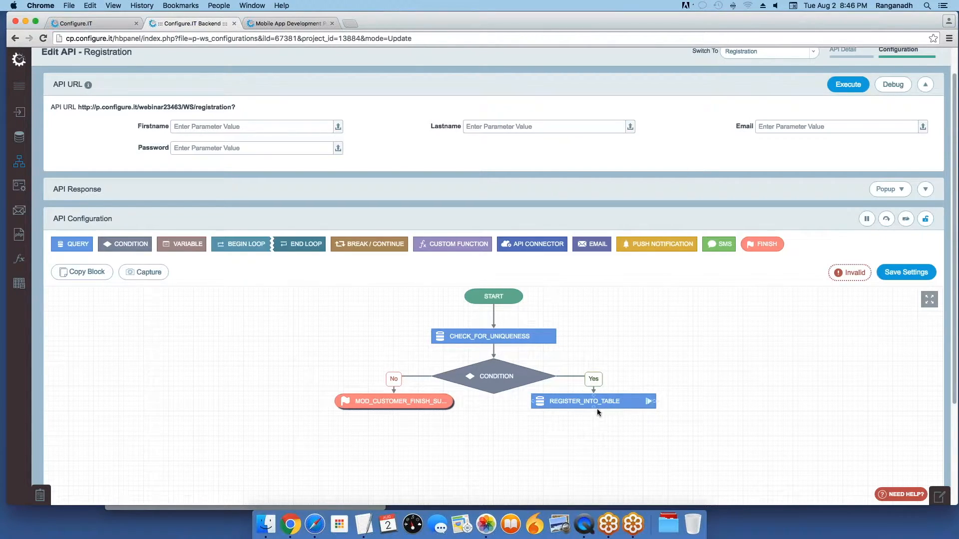
Step: Add a condition after REGISTER_INTO_TABLE checking the register_into_table flow result, and save it
left_click(648, 401)
mouse_move(642, 425)
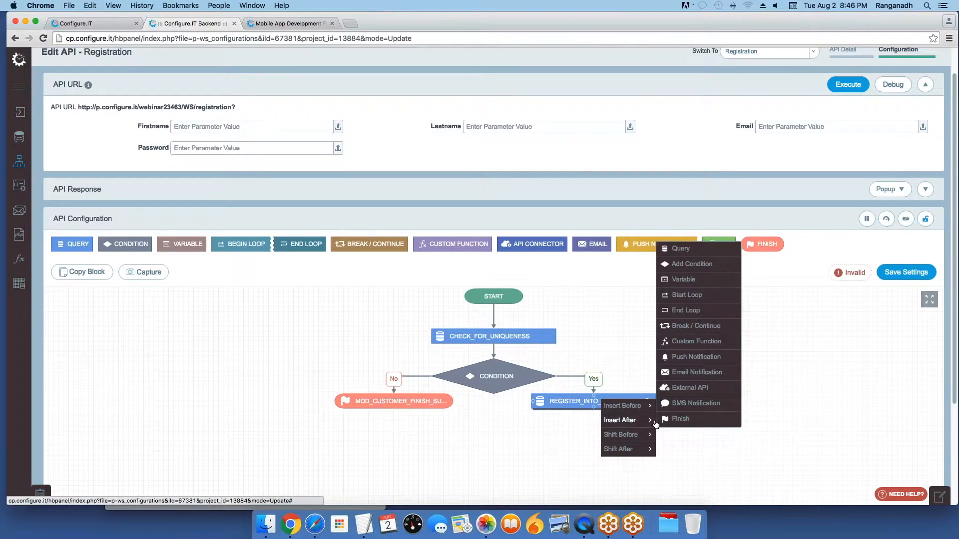
left_click(694, 260)
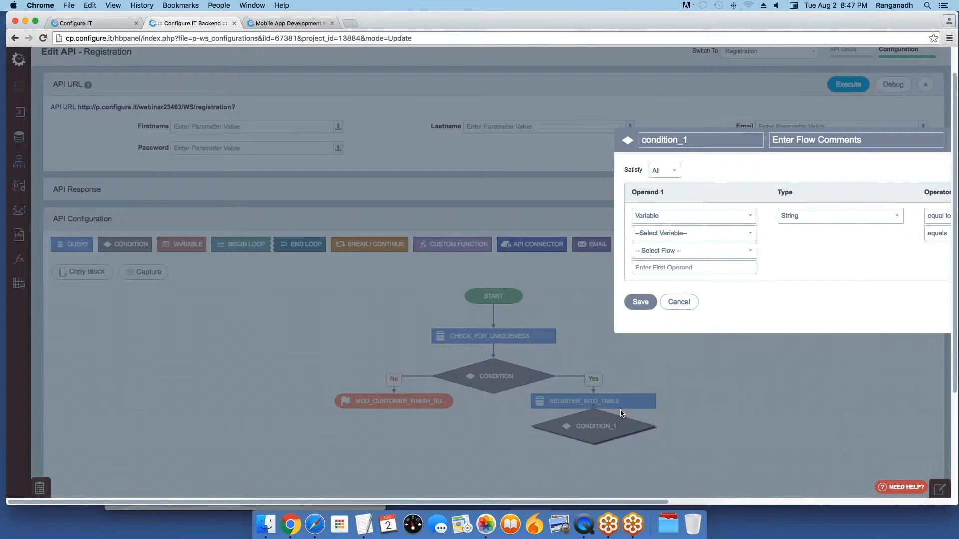
left_click(228, 215)
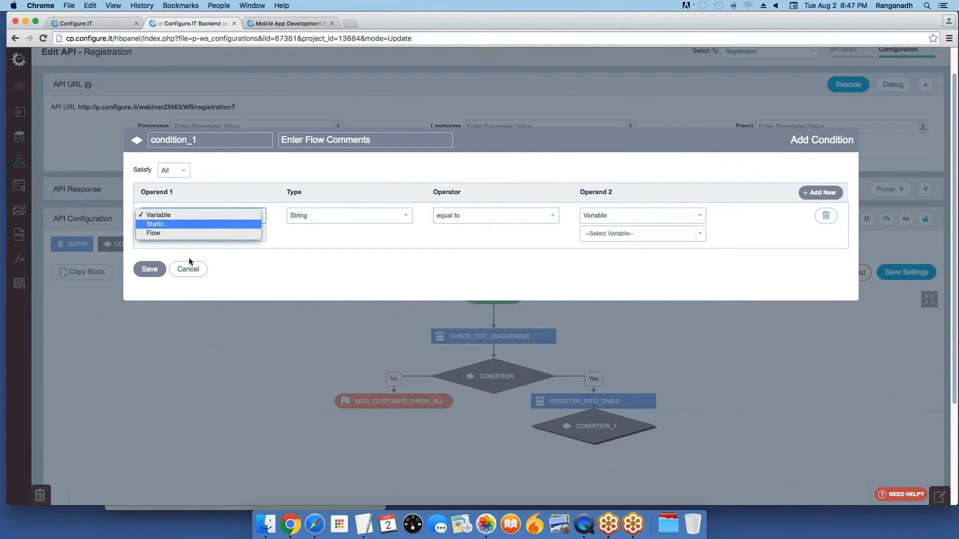
left_click(181, 233)
left_click(181, 233)
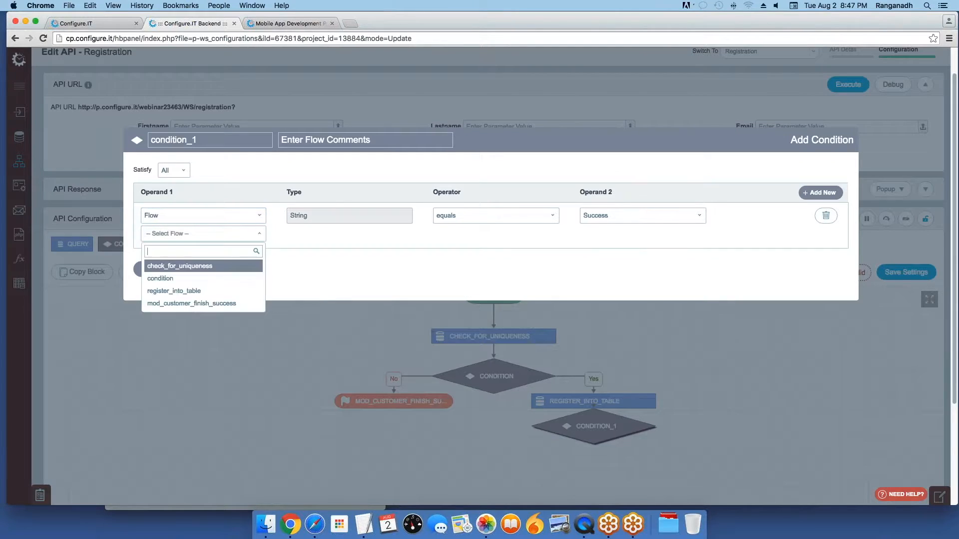
left_click(179, 291)
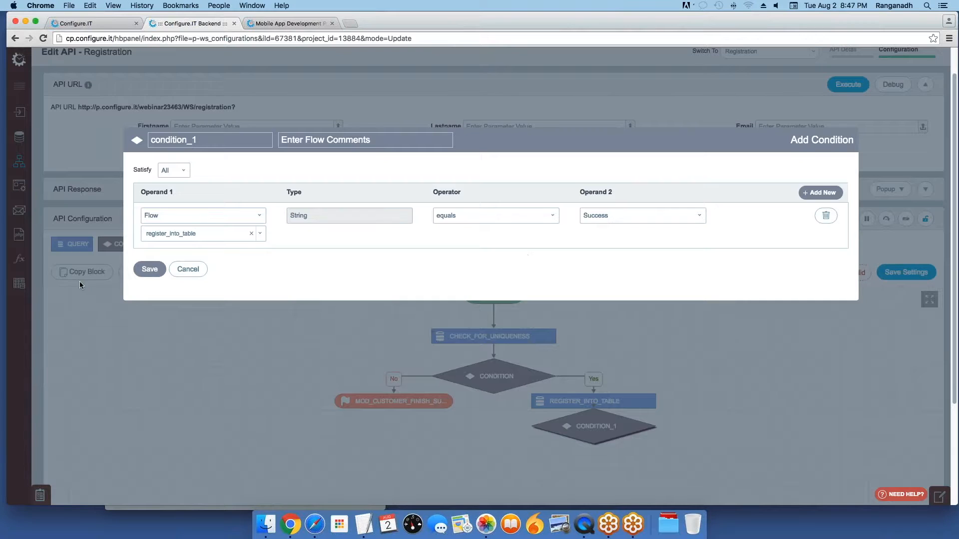
left_click(136, 268)
Step: Move the CONDITION_1 diamond lower beneath REGISTER_INTO_TABLE
left_click_drag(603, 437, 604, 448)
scroll(604, 296, "up", 2)
scroll(599, 324, "down", 2)
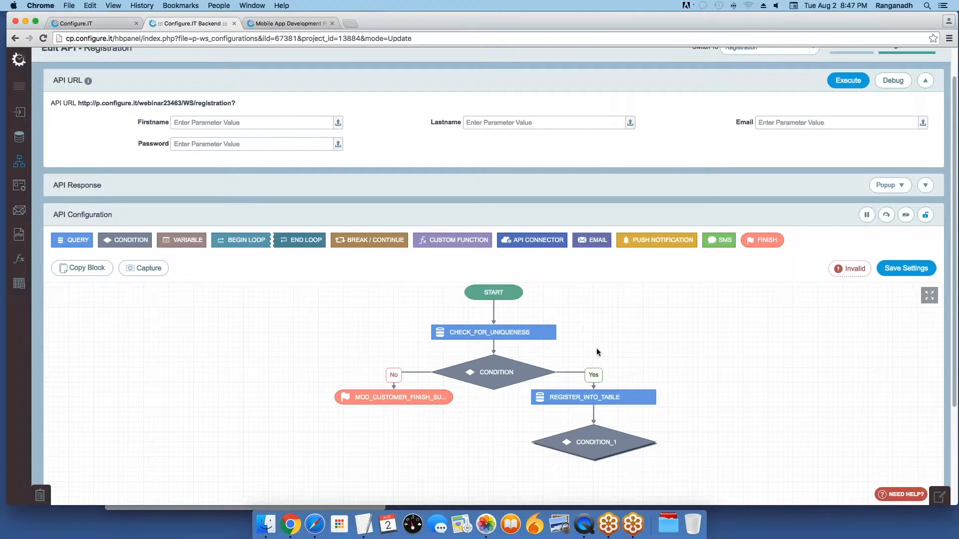
scroll(598, 352, "down", 3)
Step: Add a finish on CONDITION_1's Yes branch returning insert_id, success 1 and 'Registration Successful'
right_click(627, 313)
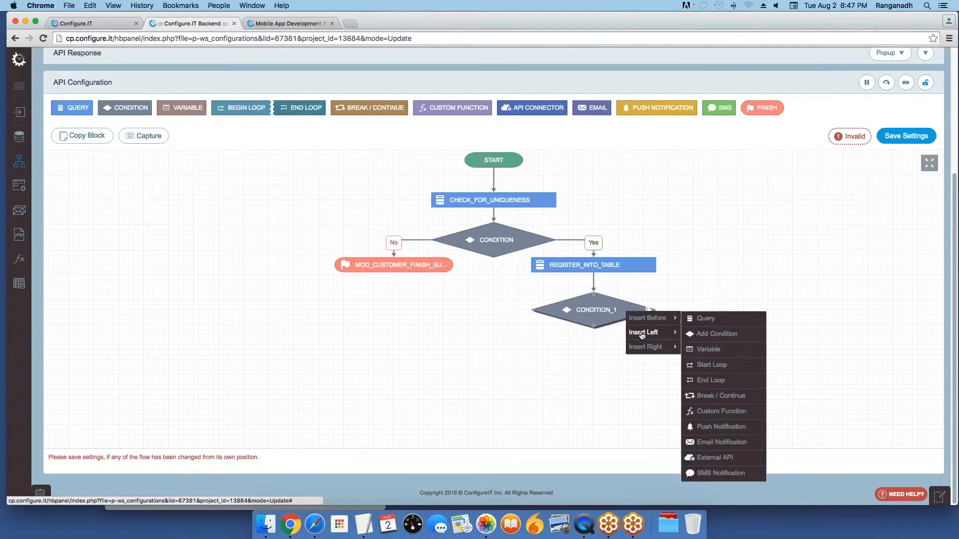
mouse_move(649, 349)
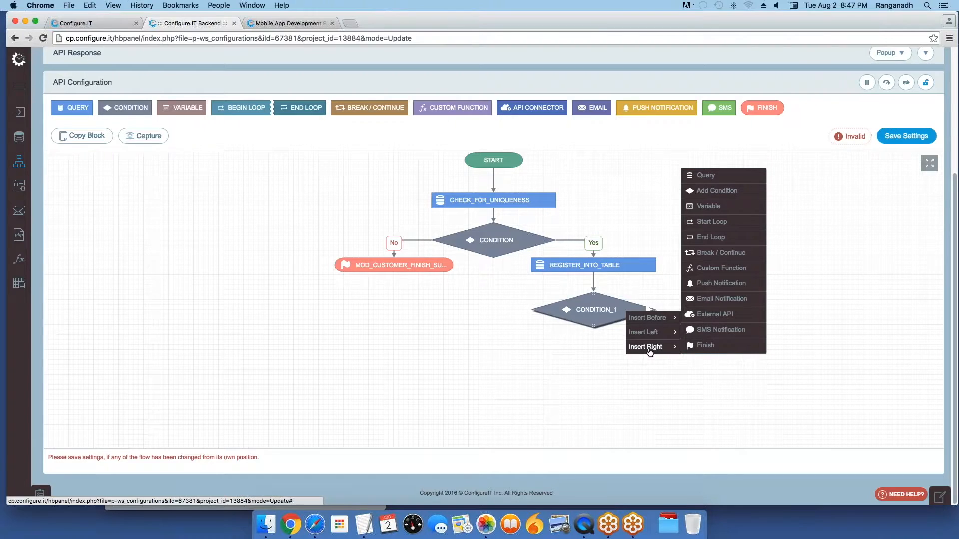
left_click(702, 346)
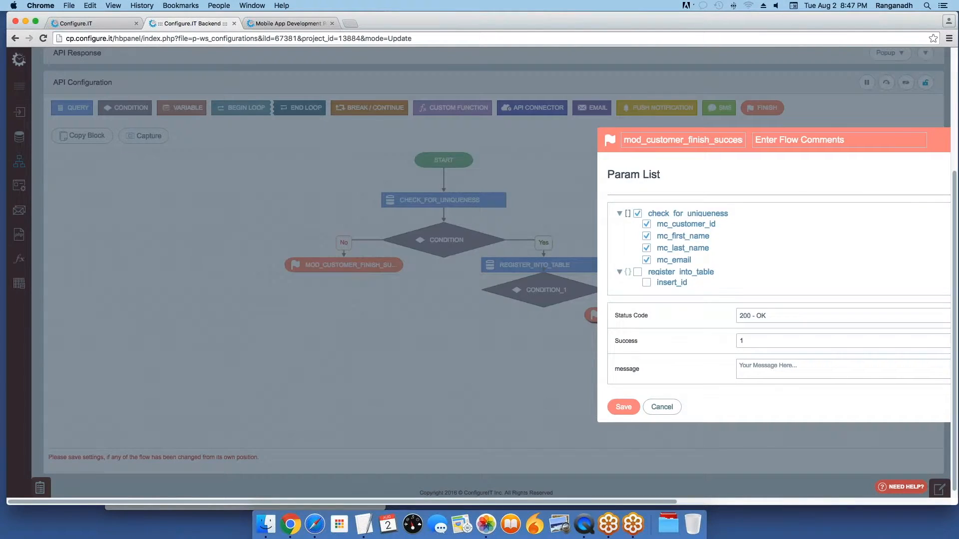
left_click(164, 272)
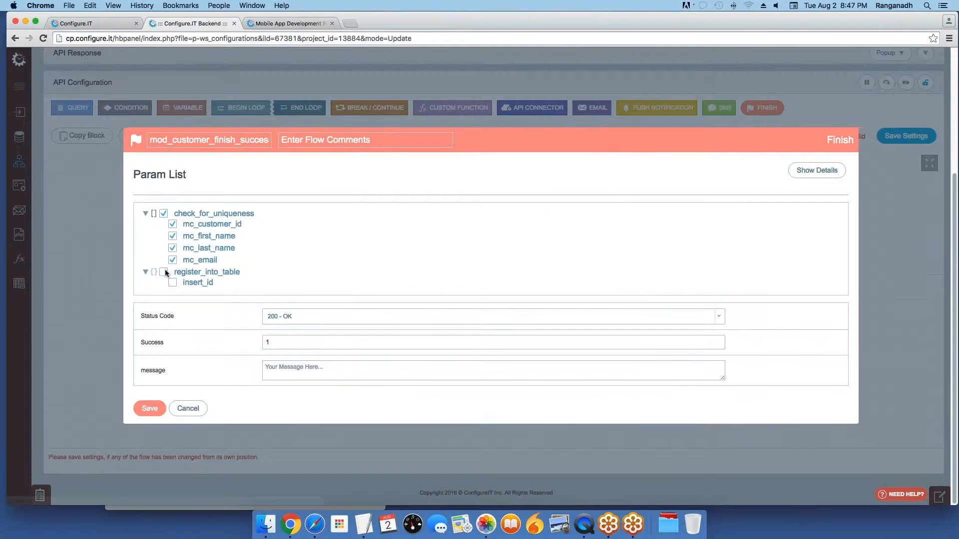
left_click(280, 341)
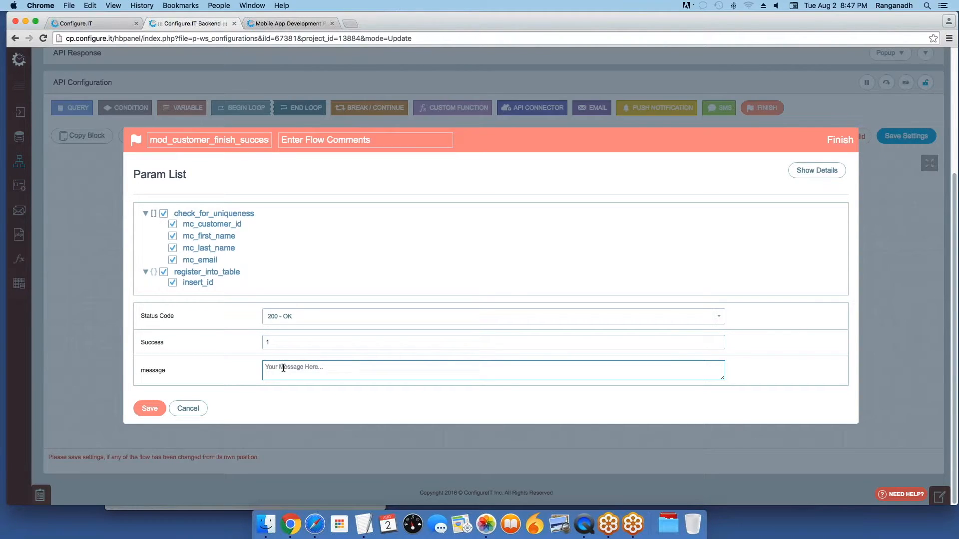
type("Registration Successful")
left_click(143, 408)
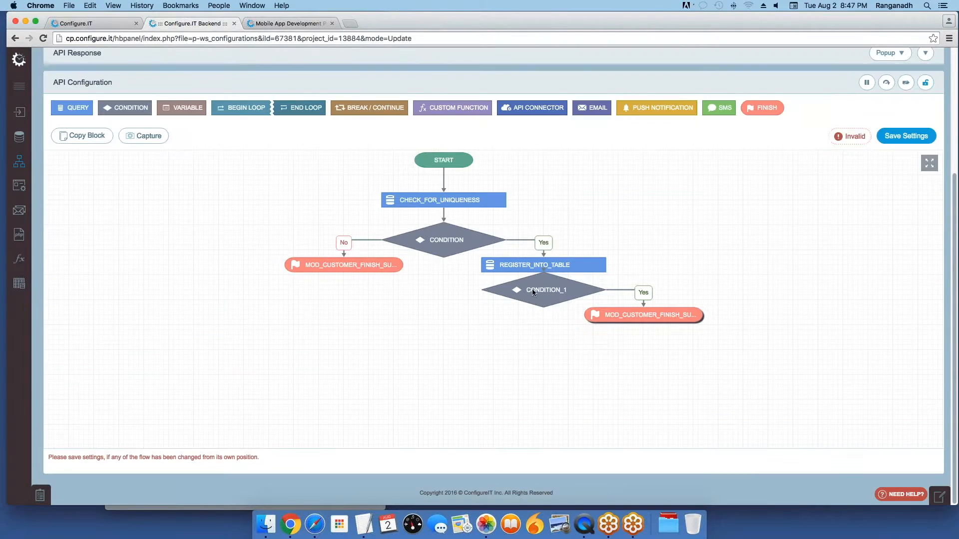
Step: Move the Yes-branch finish lower and add a finish block on CONDITION_1's No branch
left_click_drag(639, 316, 645, 328)
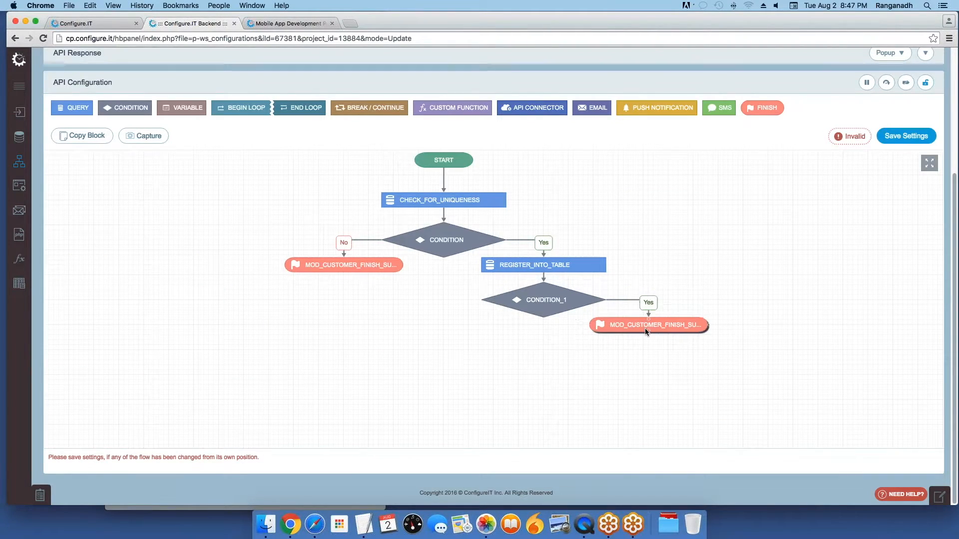
left_click(490, 300)
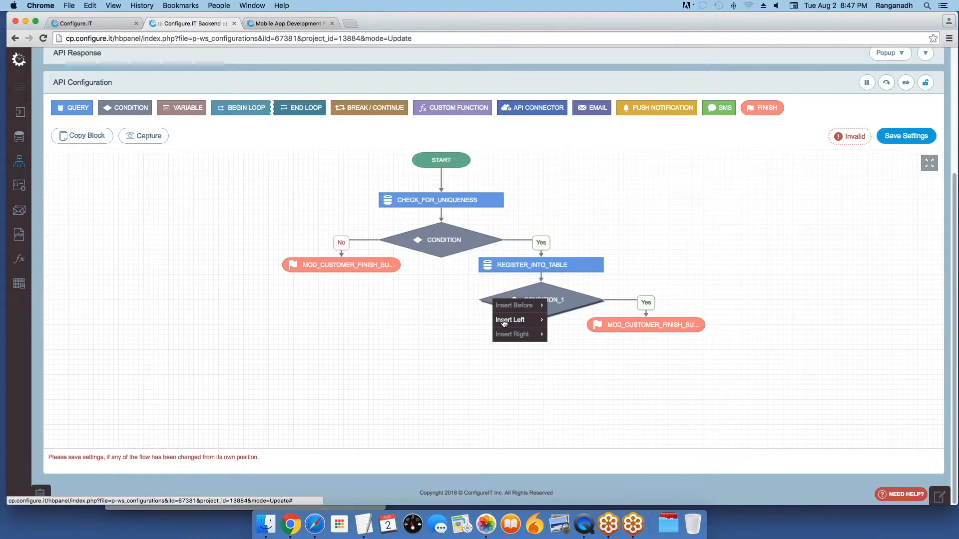
mouse_move(520, 319)
left_click(579, 336)
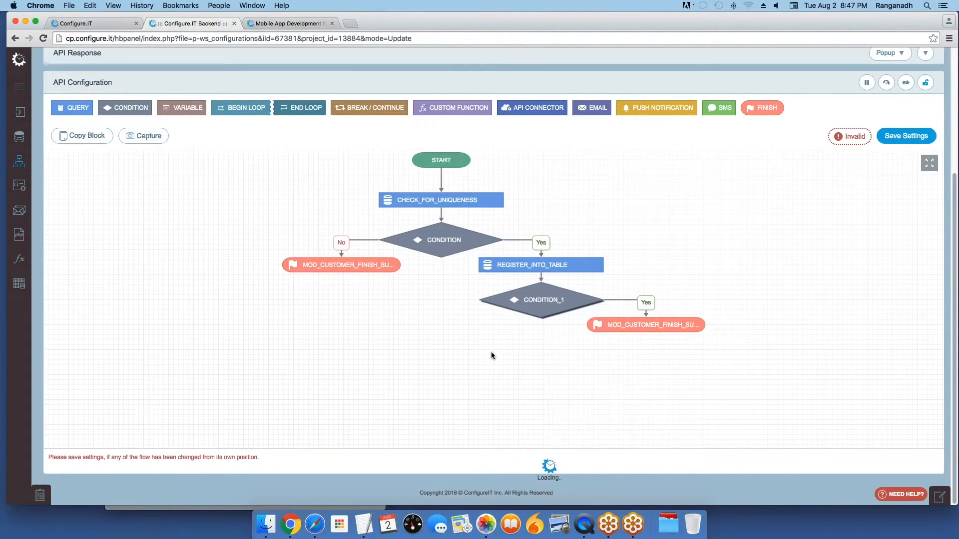
left_click(442, 317)
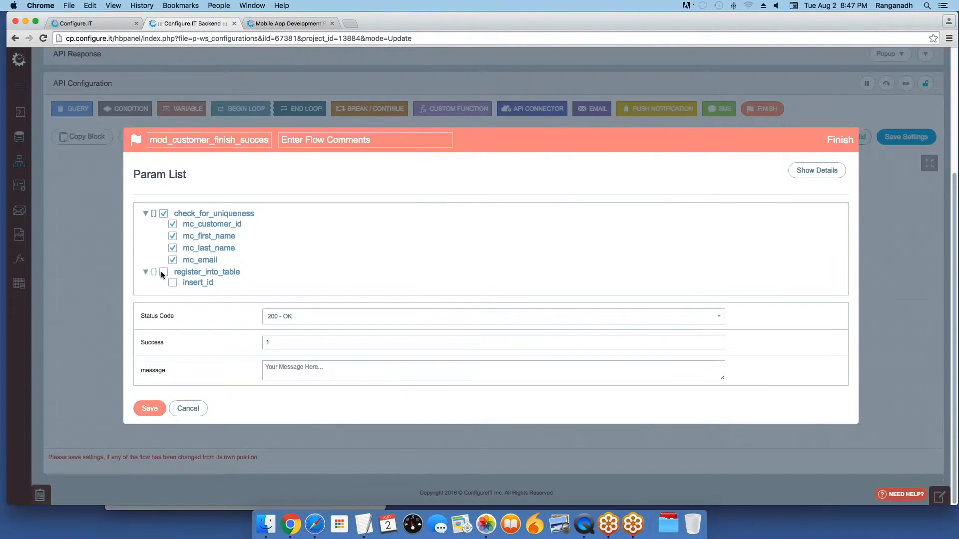
Step: Uncheck all output parameters, set Success to 0 and message 'Registration Failure', and save
left_click(165, 214)
left_click(164, 272)
left_click(268, 342)
key("BackSpace")
type("0")
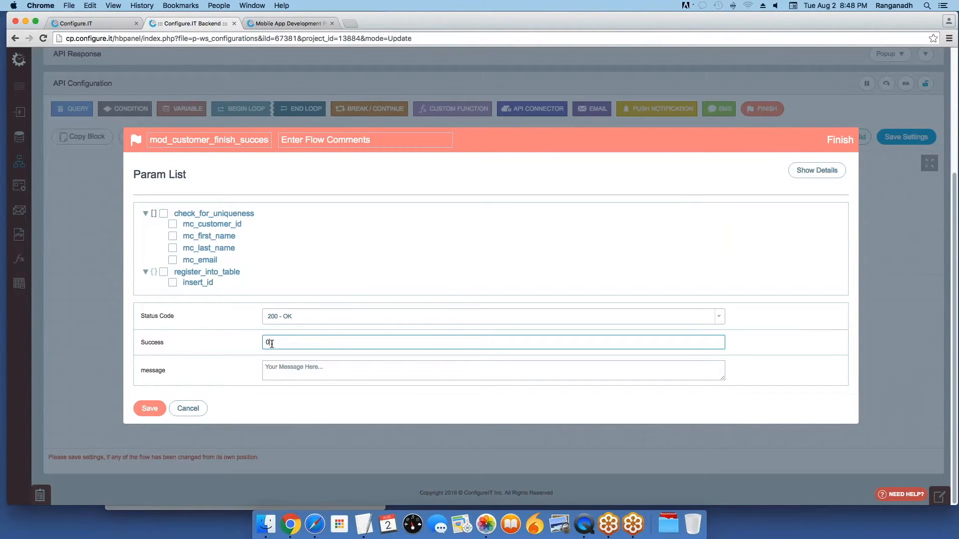
key("Tab")
type("Registratio")
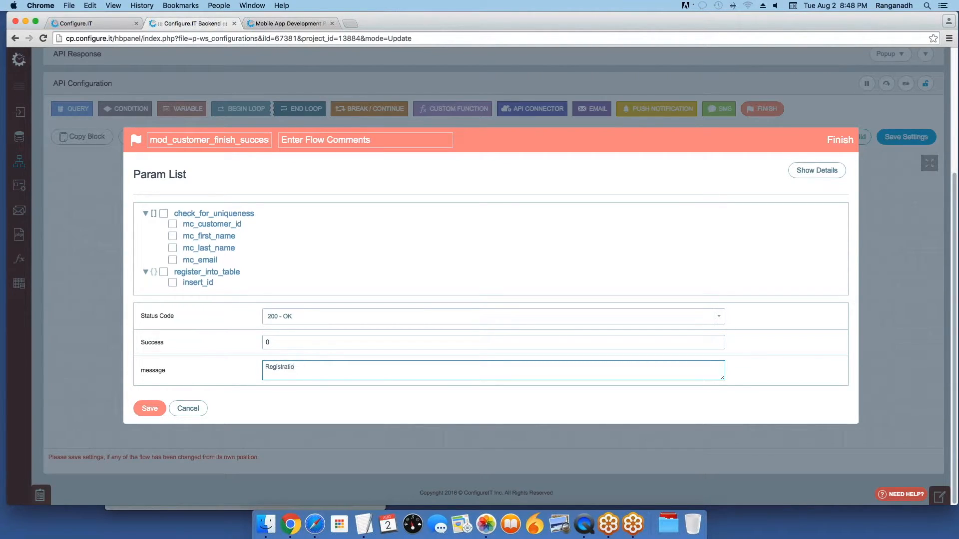
type("n Failure")
left_click(145, 412)
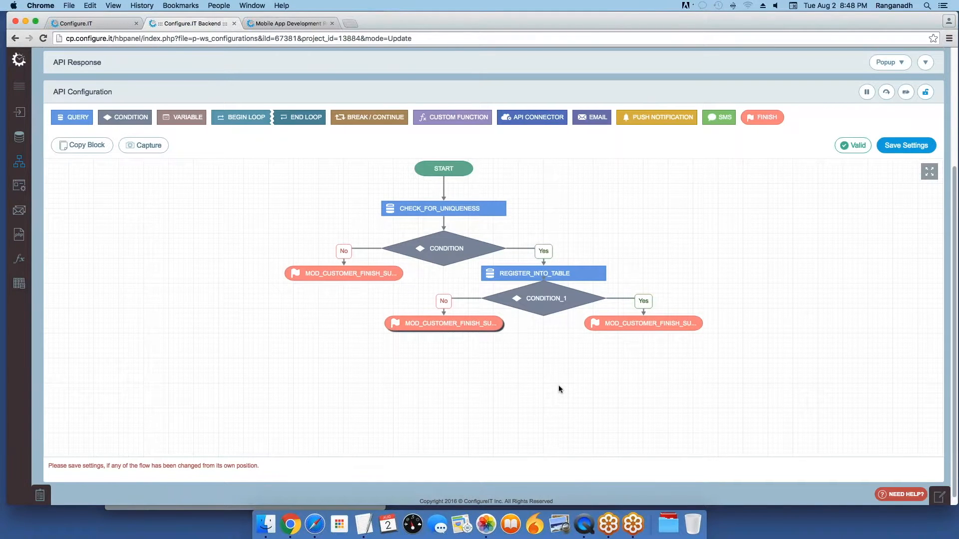
Step: Enter abc as the Firstname and xyz as the Lastname API parameters
scroll(561, 390, "up", 3)
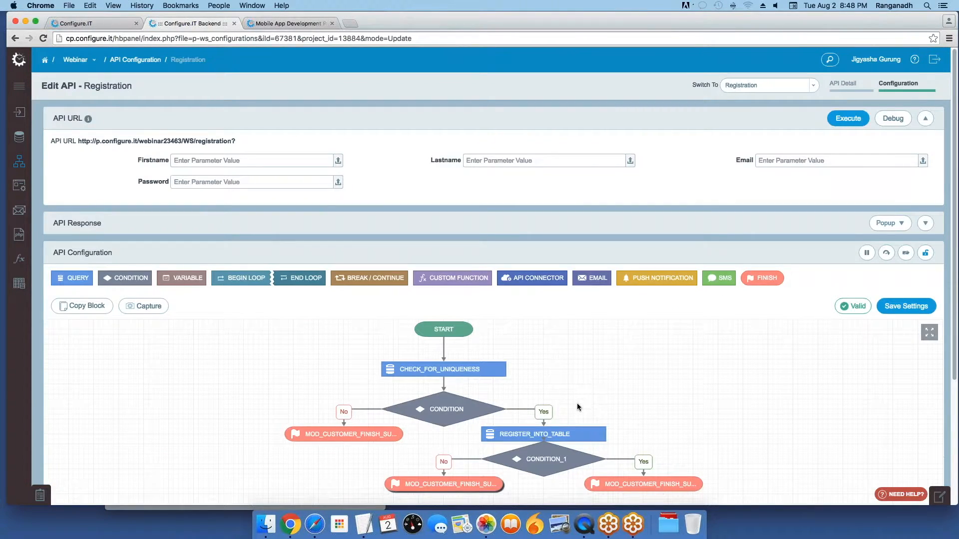
scroll(578, 407, "down", 1)
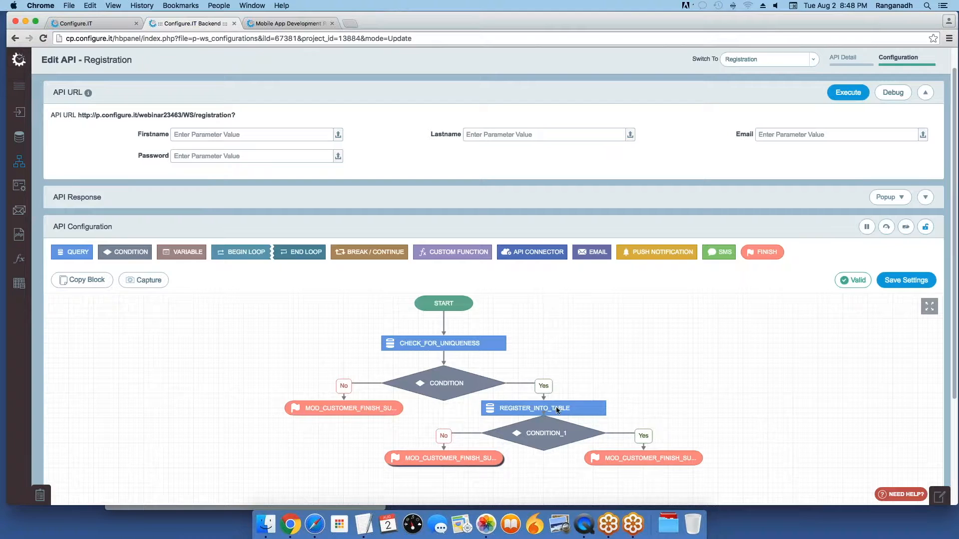
scroll(558, 407, "down", 1)
scroll(557, 407, "down", 1)
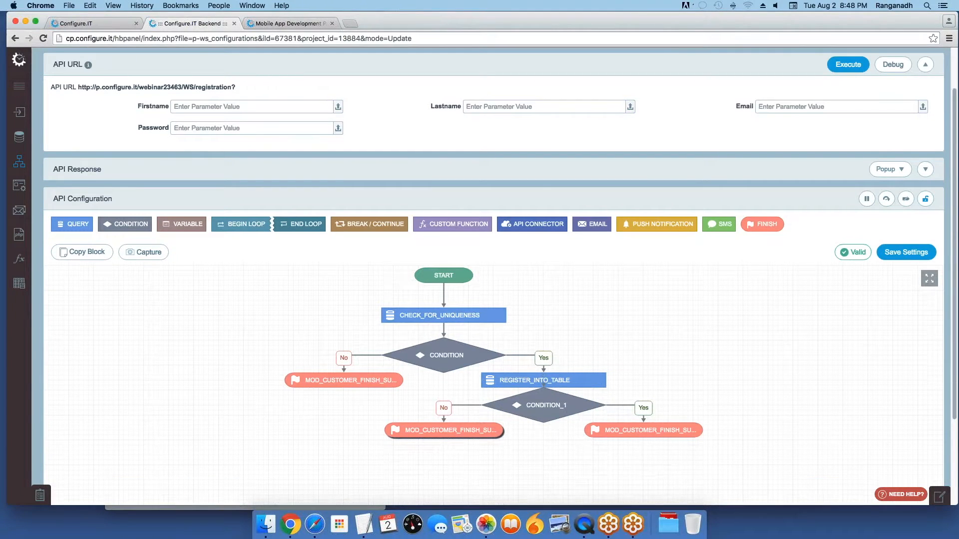
scroll(639, 378, "down", 1)
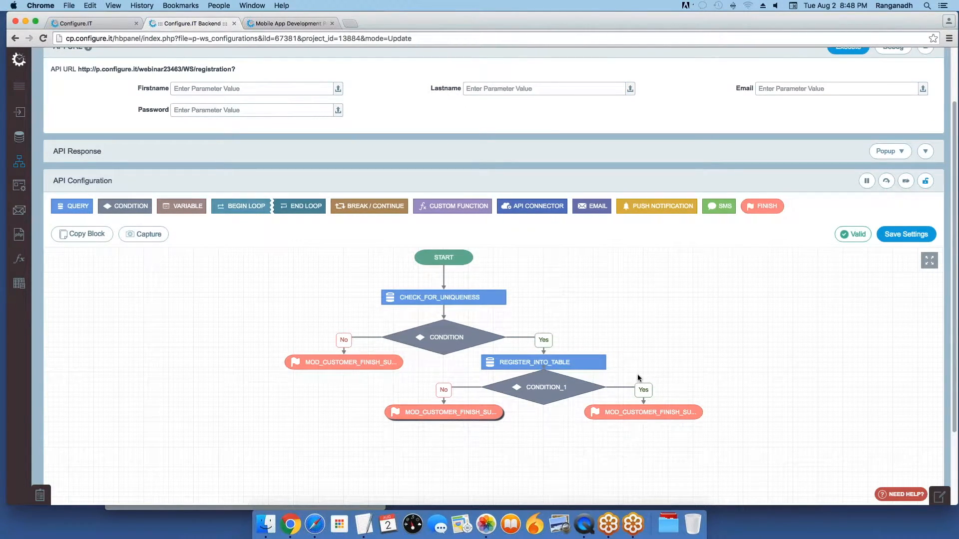
scroll(650, 385, "up", 1)
left_click(249, 91)
type("abc")
key("Tab")
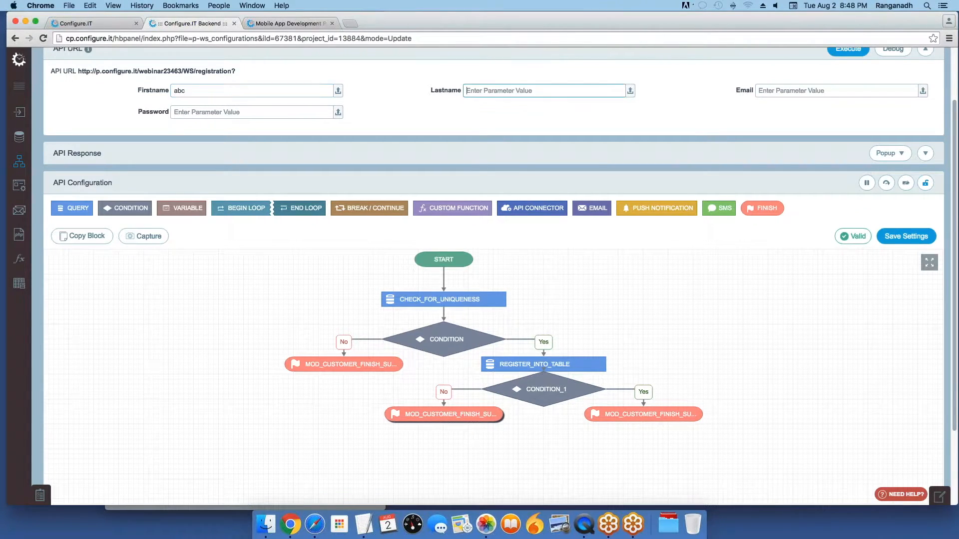
type("xyz")
Step: Enter a test e-mail and password, save the API settings, and execute the API
left_click(783, 91)
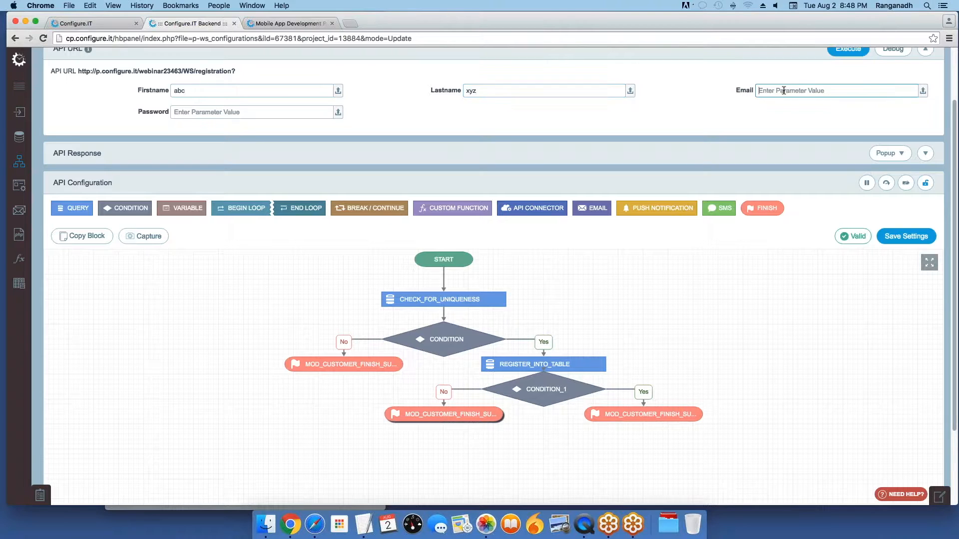
type("abc@gmail.com")
key("Tab")
type("abc")
left_click(912, 236)
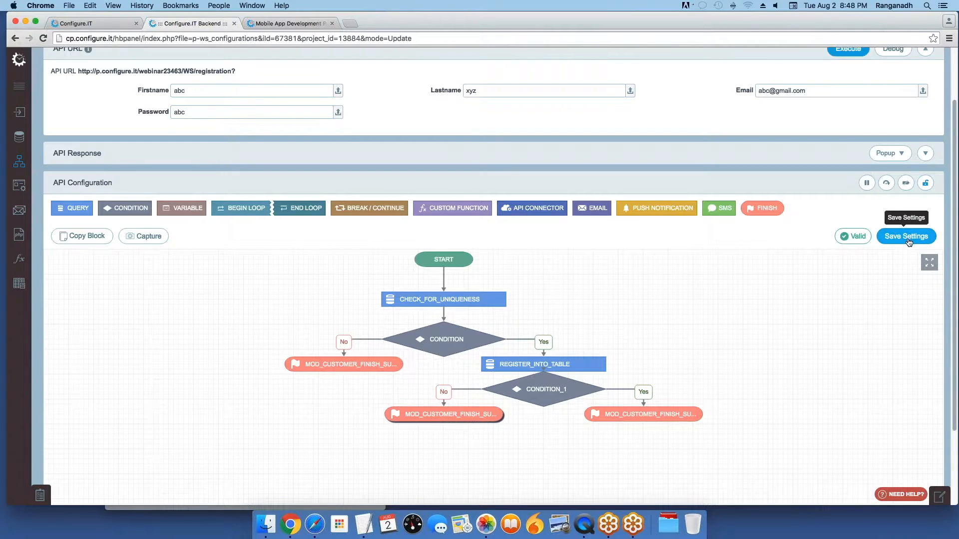
scroll(912, 238, "down", 2)
scroll(906, 200, "up", 5)
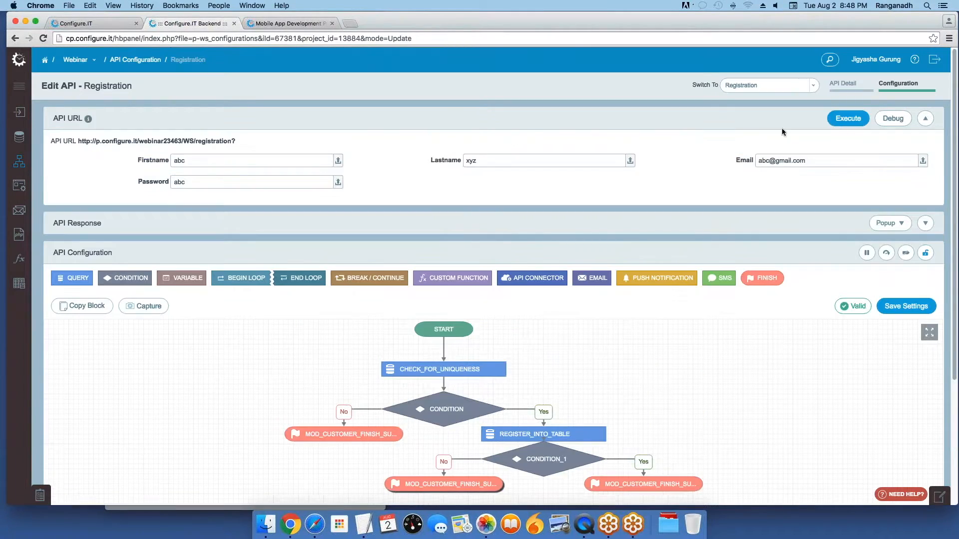
left_click(858, 120)
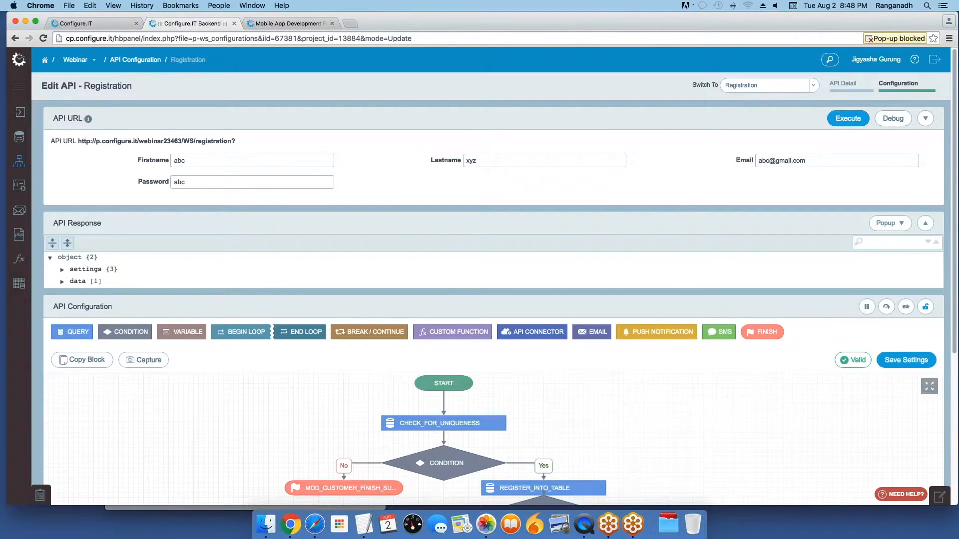
Step: Expand the response settings to inspect success 1 and the message 'Registration Successful'
left_click(62, 271)
double_click(120, 281)
left_click(168, 284)
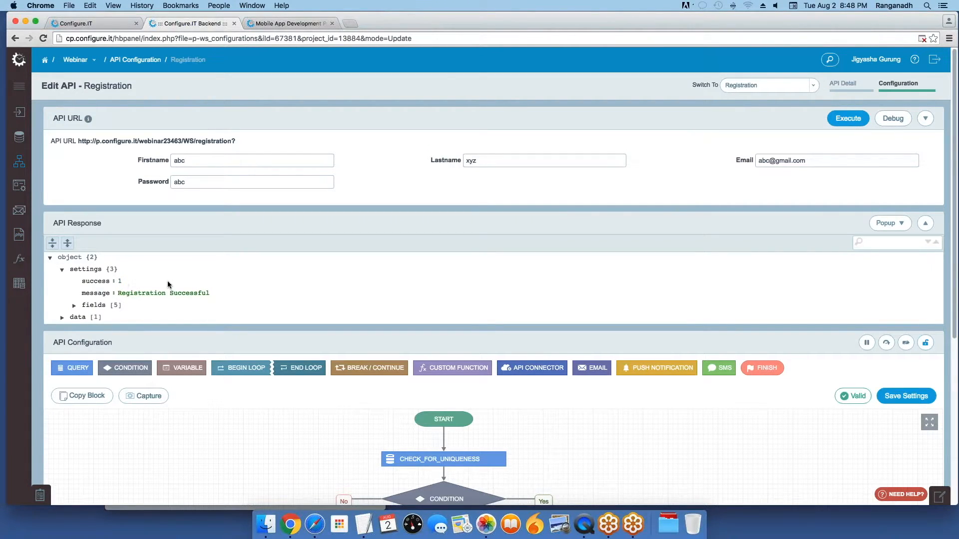
left_click_drag(118, 294, 228, 295)
left_click(280, 344)
scroll(494, 300, "down", 1)
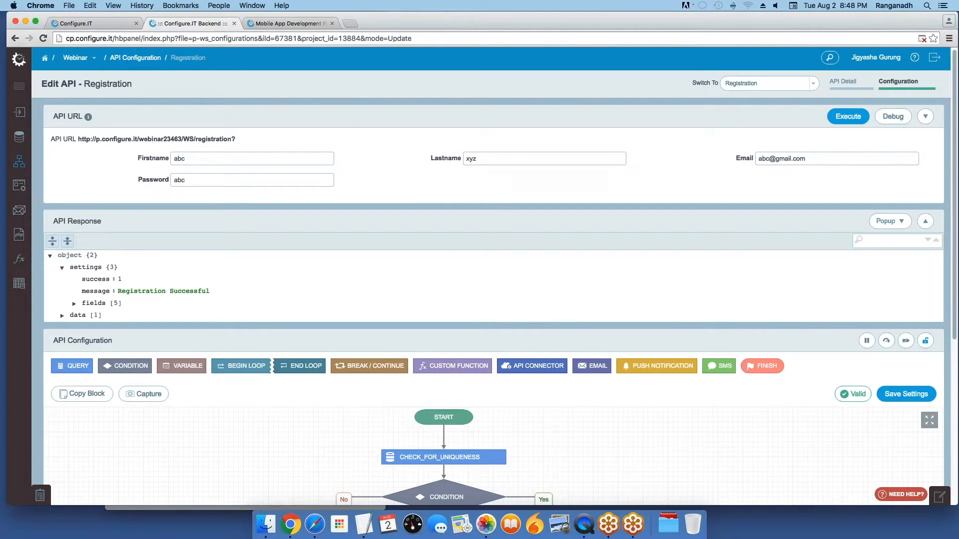
scroll(494, 300, "down", 2)
scroll(493, 300, "down", 5)
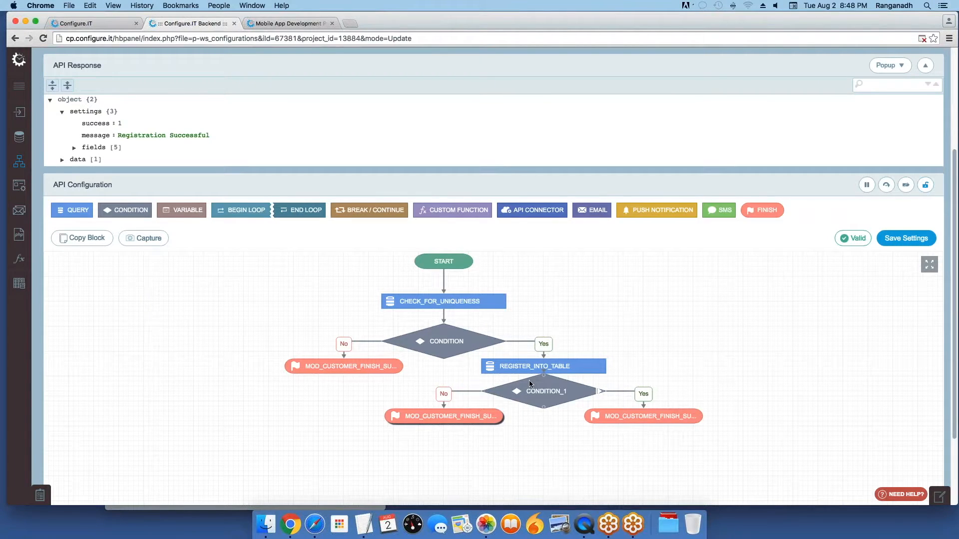
scroll(529, 383, "up", 1)
scroll(529, 382, "down", 2)
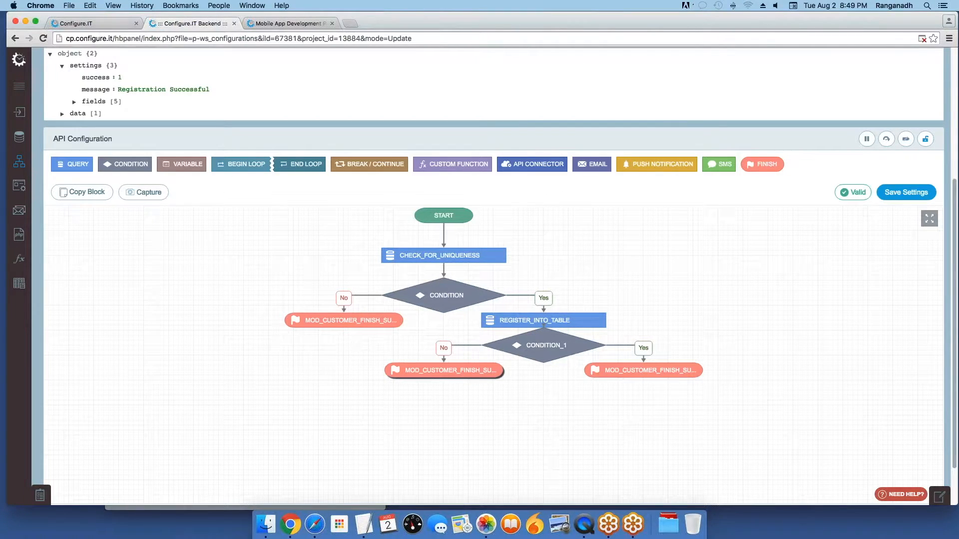
Step: Open the AppConsole configuration page for the Webinar app in Configure.IT
left_click(98, 25)
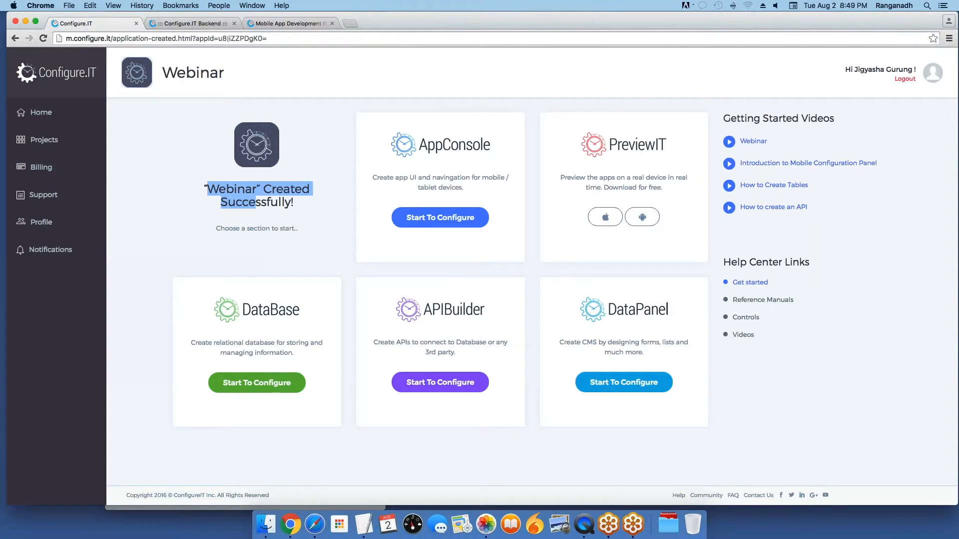
left_click(437, 221)
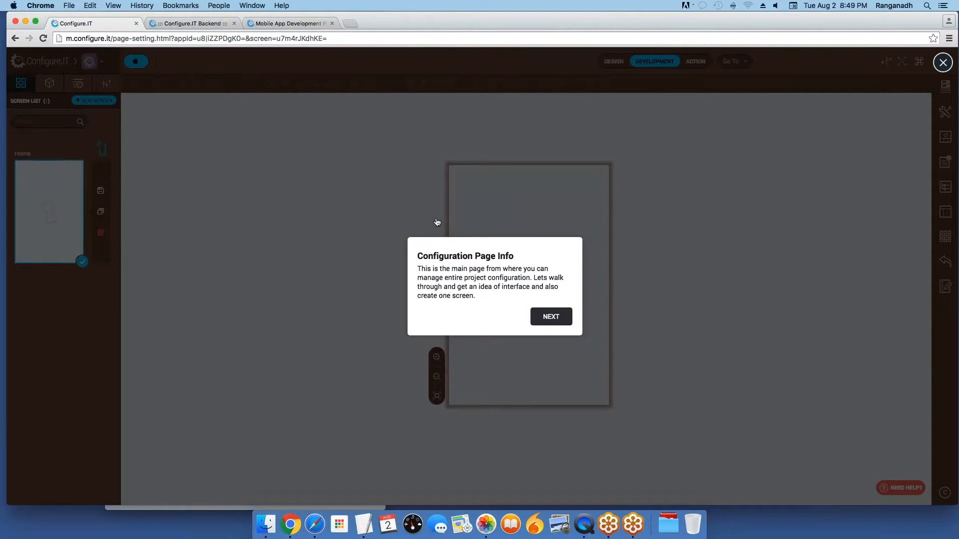
Step: Dismiss the intro popup, decline the tutorial with 'No, I am pro now', and begin a new screen
left_click(943, 62)
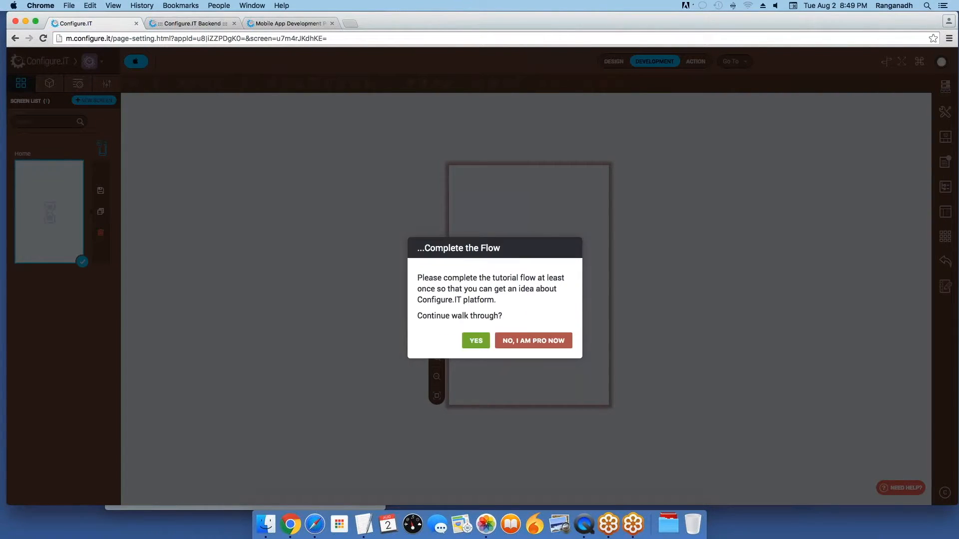
left_click(534, 341)
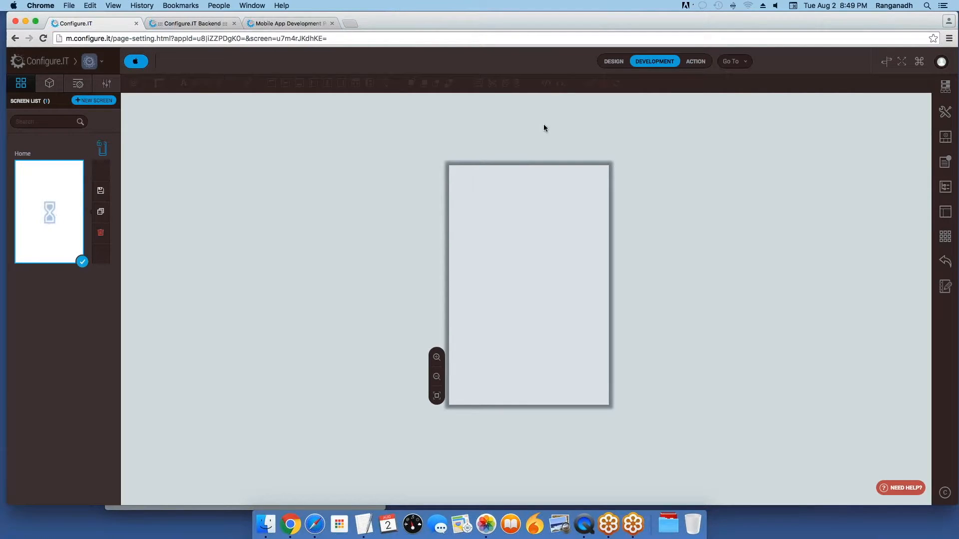
left_click(88, 102)
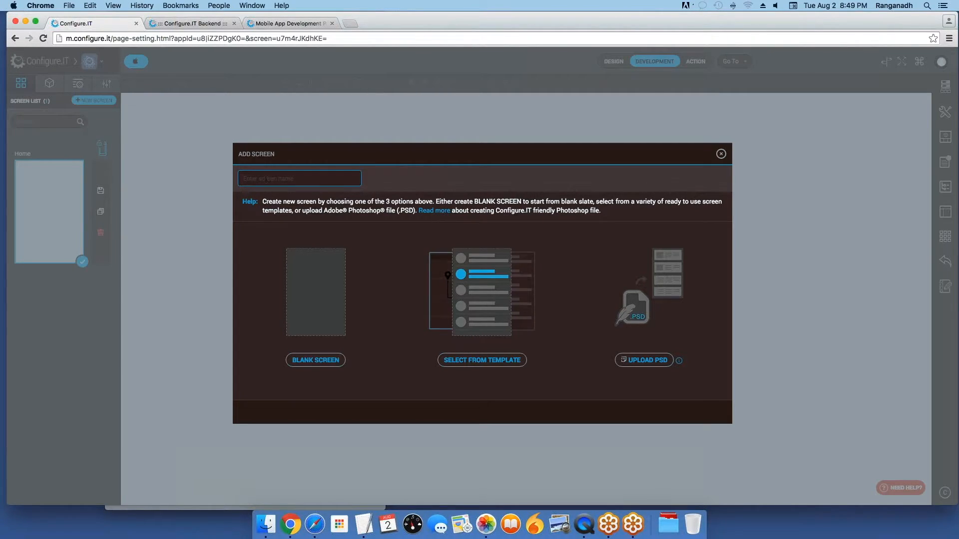
Step: Name the new screen 'Signup' and choose the sign_up1 layout from the Form templates
type("Signup")
left_click(482, 367)
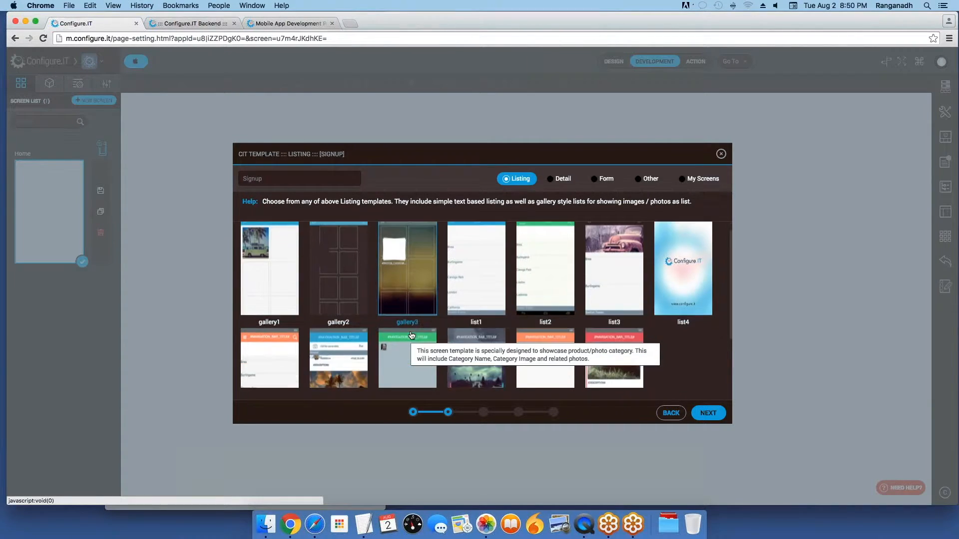
scroll(409, 335, "down", 3)
scroll(409, 334, "up", 3)
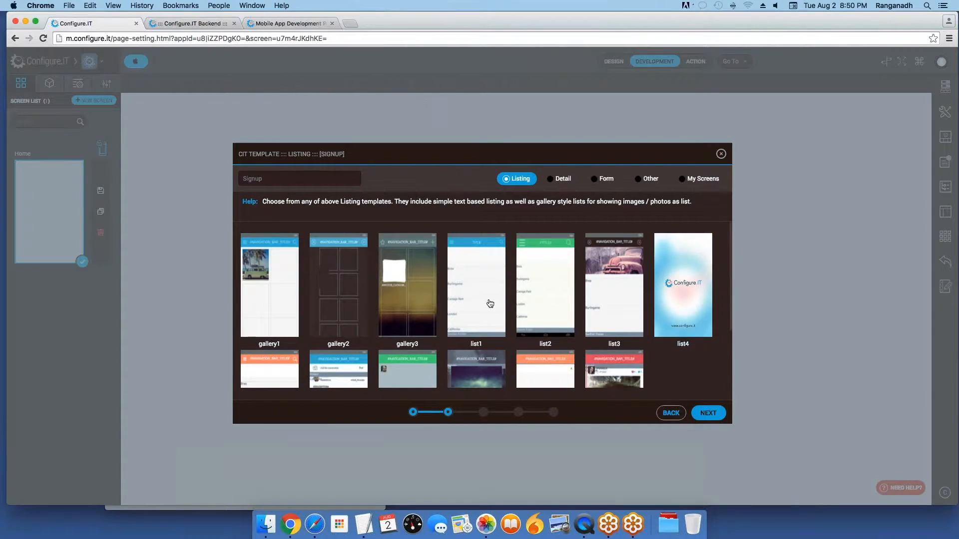
left_click_drag(511, 179, 694, 179)
left_click(560, 179)
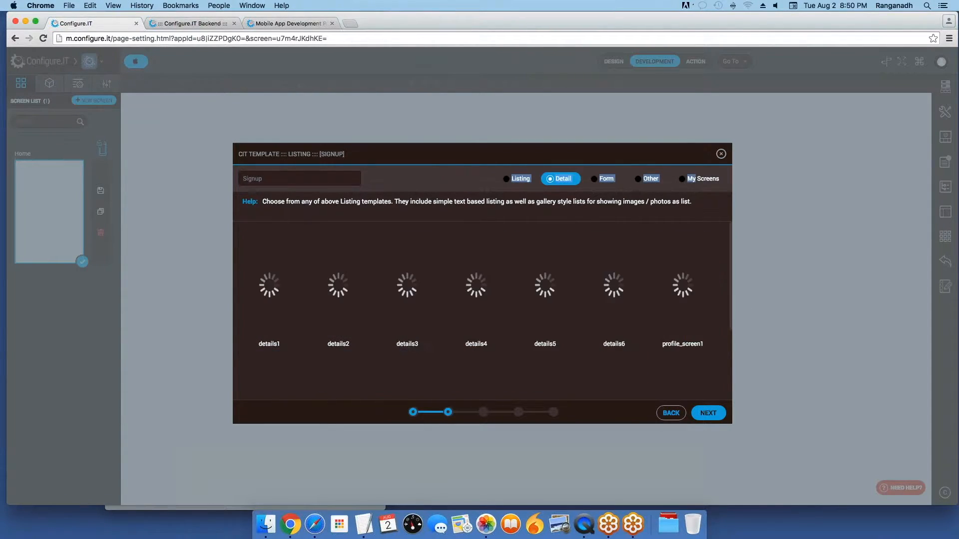
left_click(605, 182)
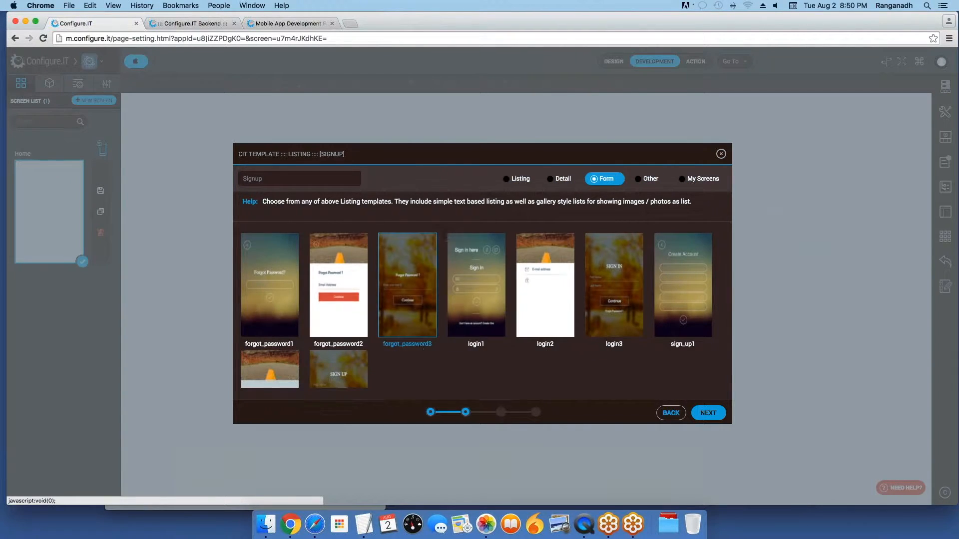
scroll(423, 349, "down", 3)
scroll(424, 347, "up", 3)
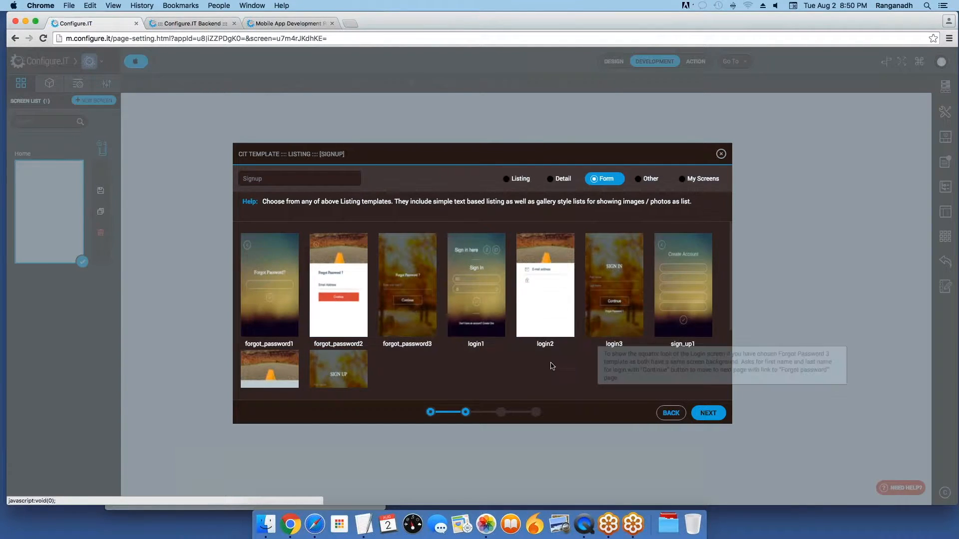
left_click(684, 301)
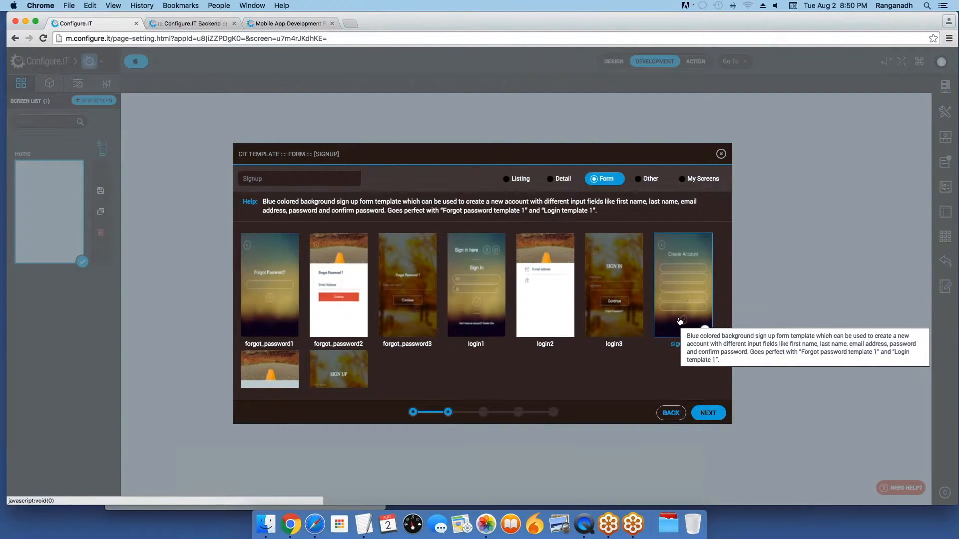
Step: Link the Signup form to the REGISTRATION API and continue to its input parameters
left_click(707, 414)
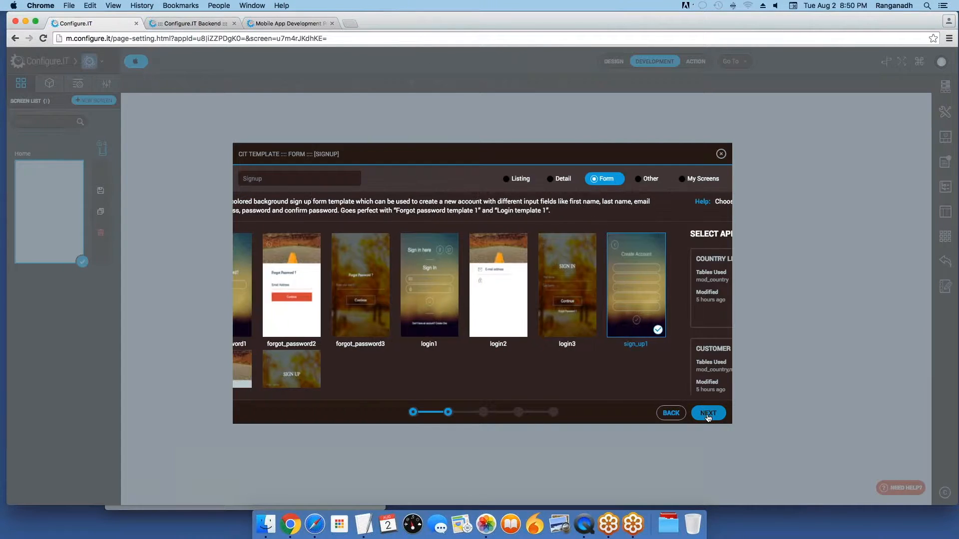
scroll(534, 324, "down", 2)
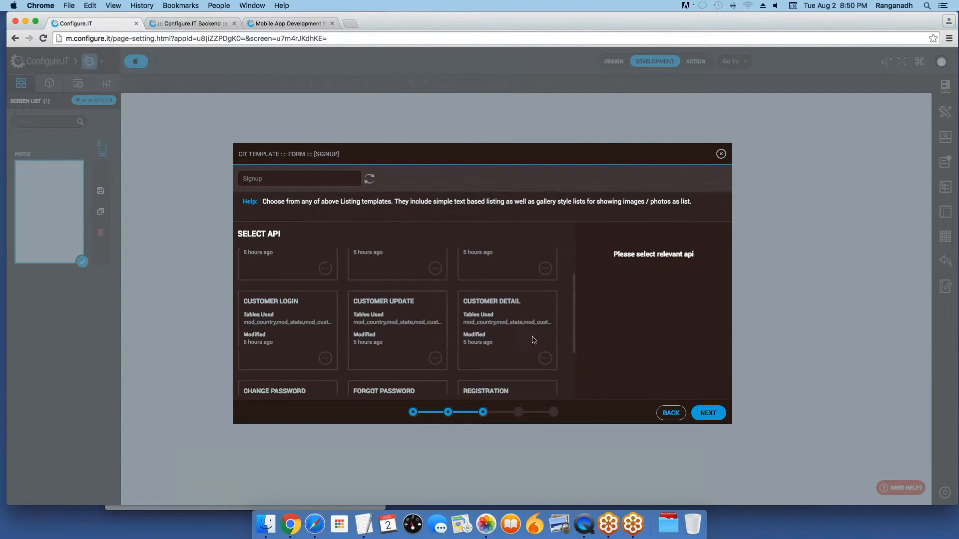
scroll(534, 340, "down", 3)
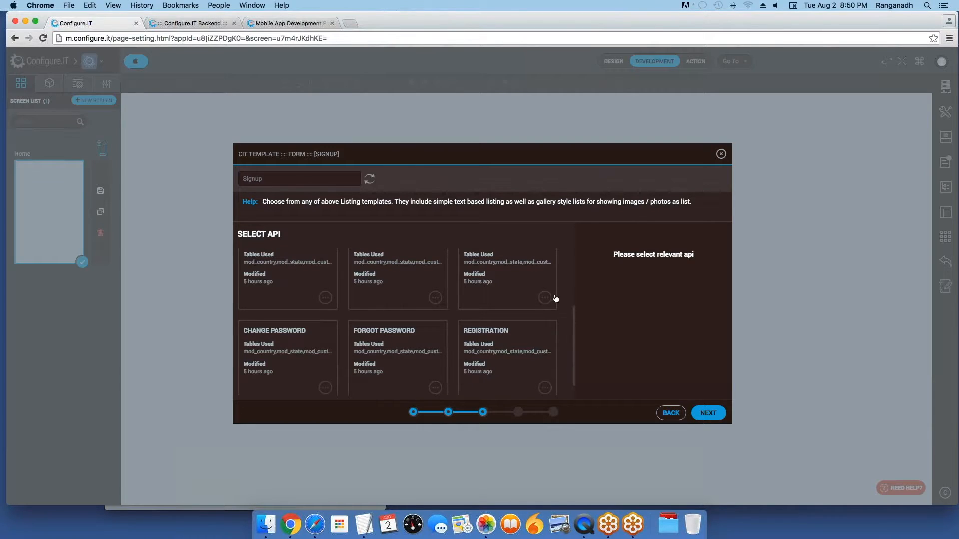
scroll(554, 300, "up", 1)
scroll(397, 322, "up", 3)
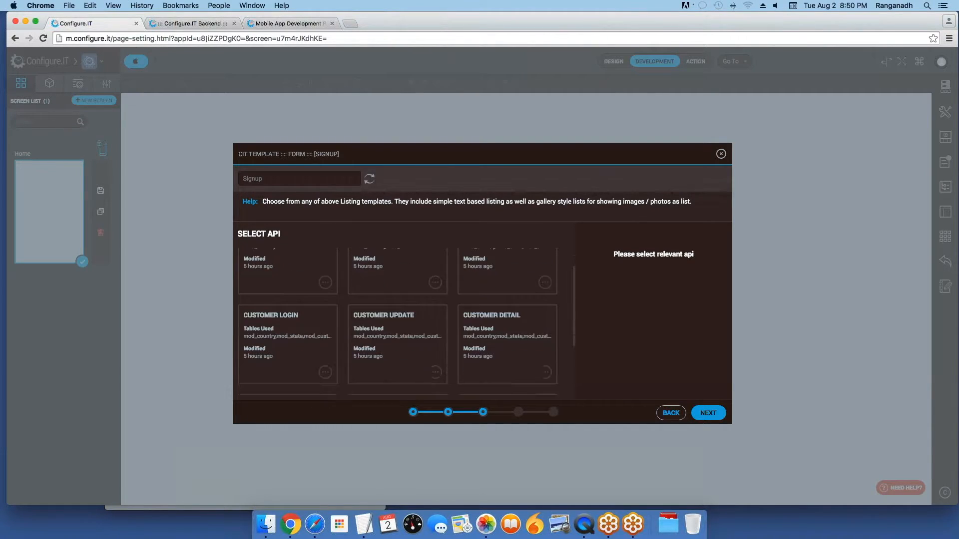
scroll(497, 324, "down", 4)
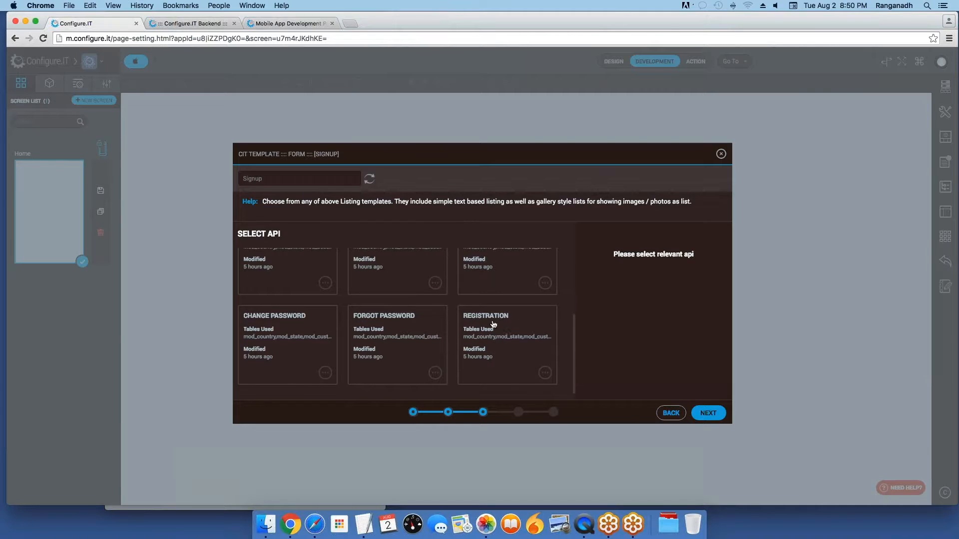
left_click(498, 347)
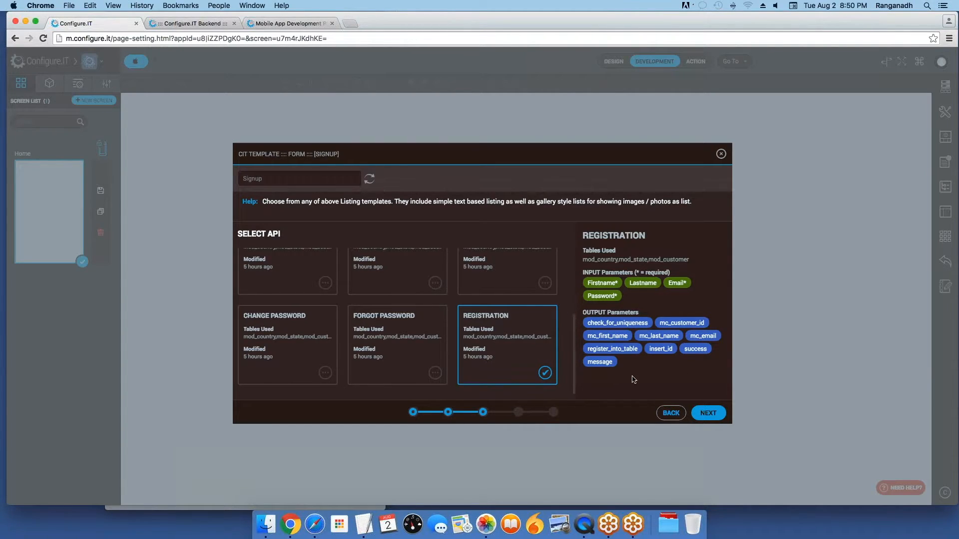
left_click(702, 417)
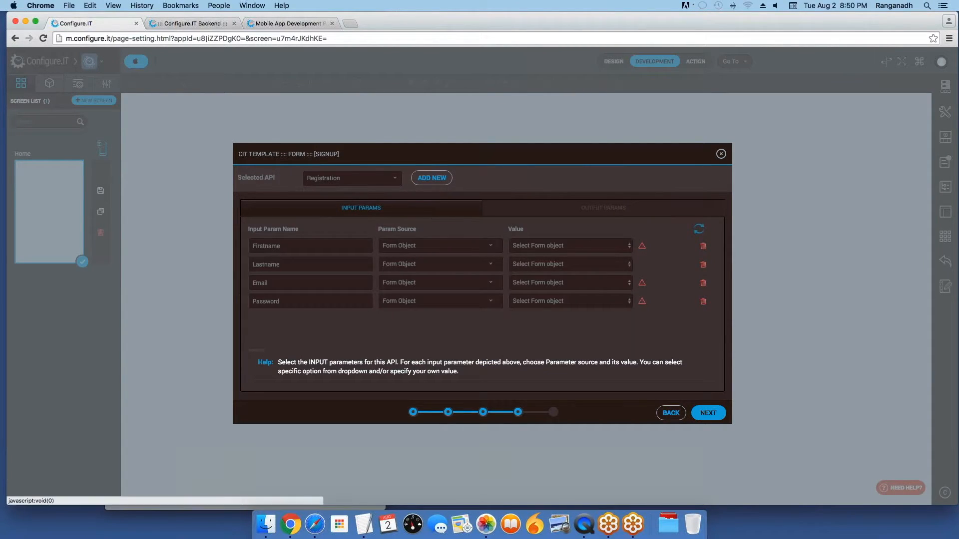
Step: Map Firstname, Lastname, Email and Password to #FIRST_NAME#, #LAST_NAME#, #EMAIL# and #PASSWORD#
left_click(319, 247)
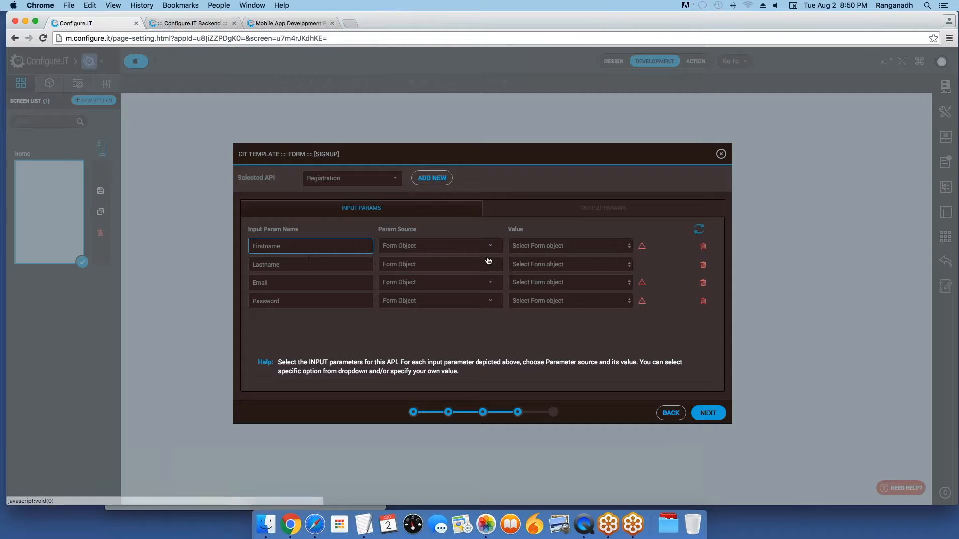
left_click(528, 245)
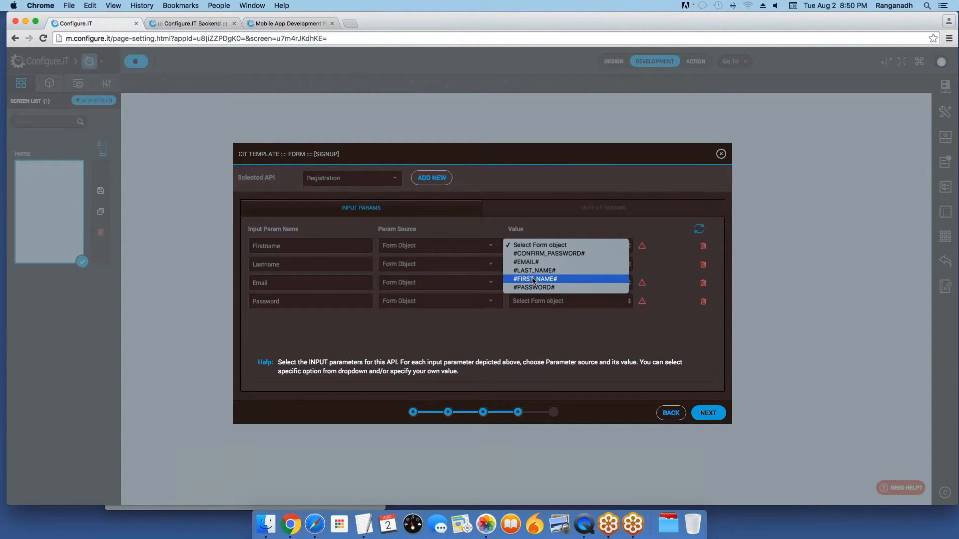
left_click(533, 280)
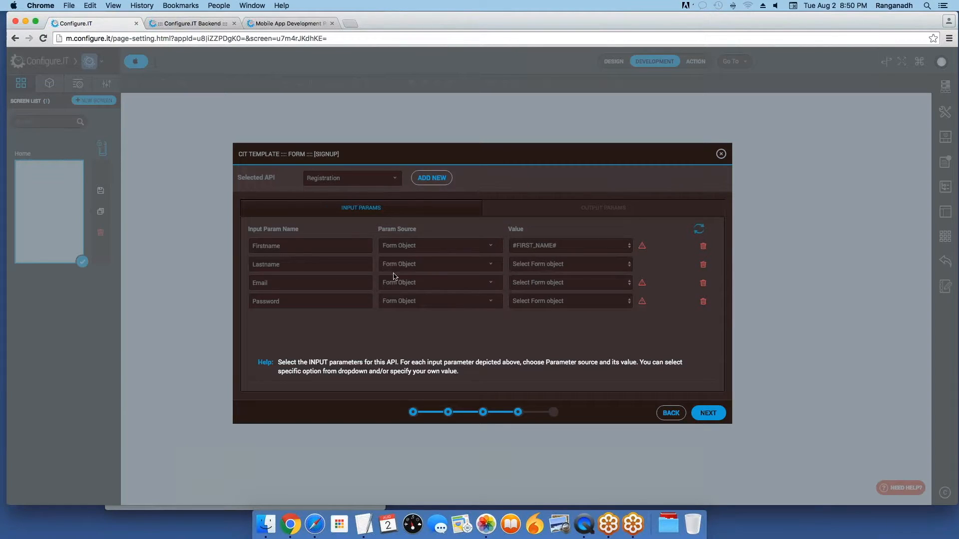
left_click(568, 266)
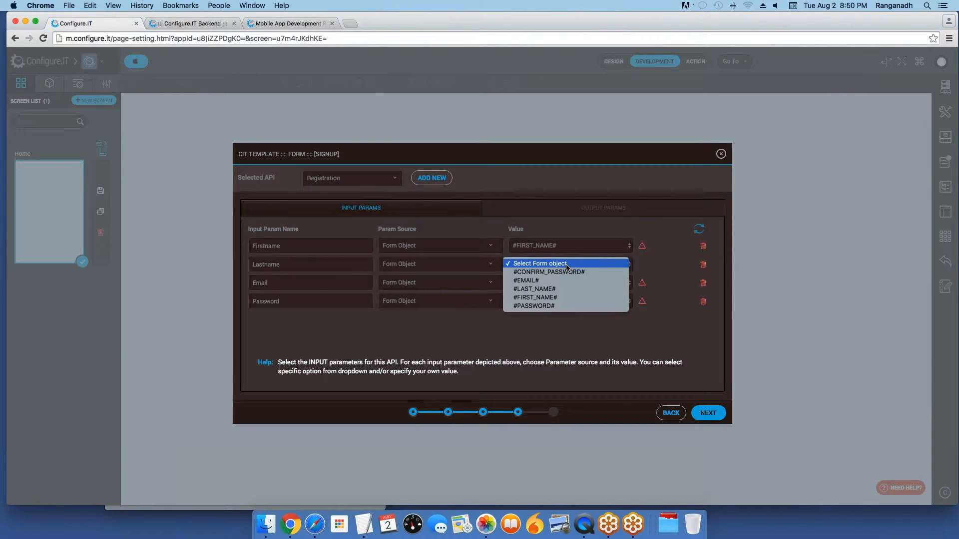
left_click(557, 290)
left_click(546, 283)
left_click(547, 299)
left_click(546, 302)
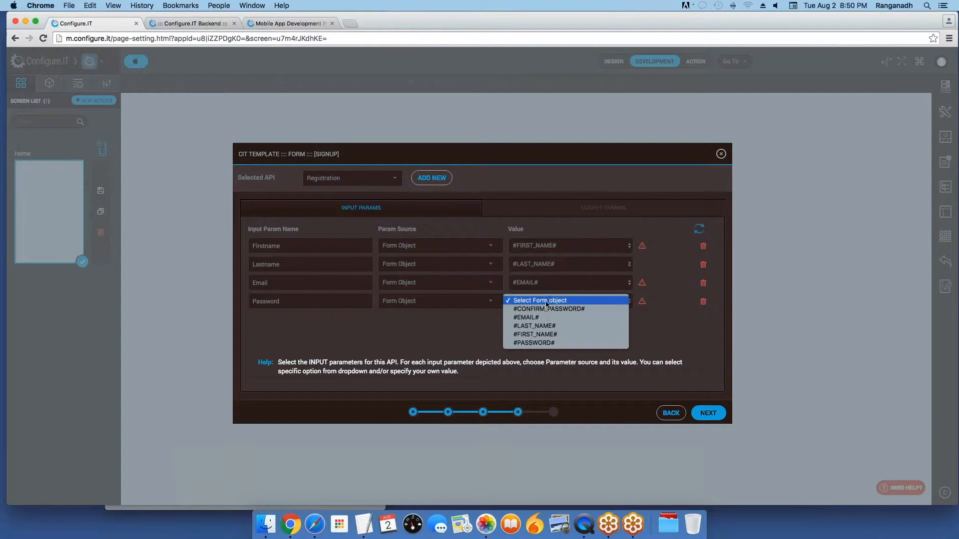
left_click(537, 342)
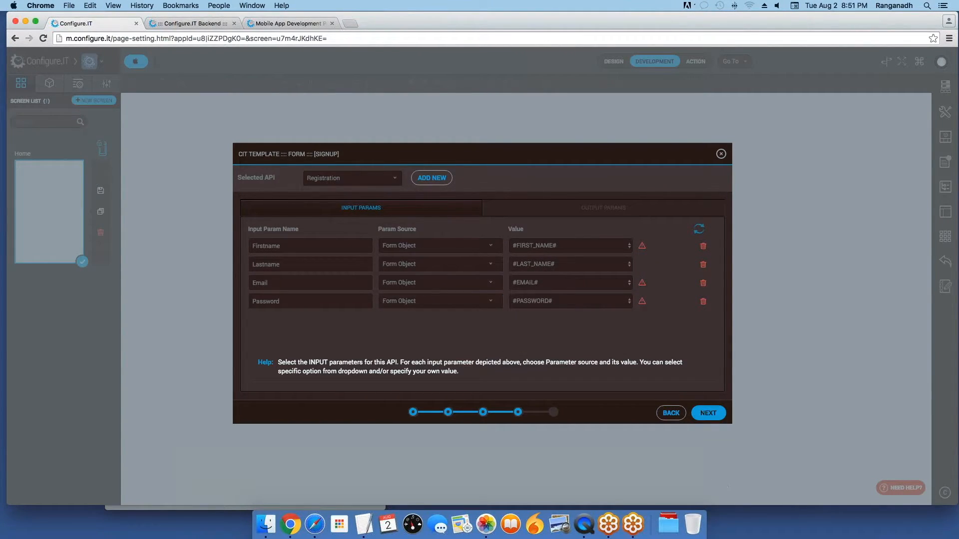
left_click(716, 417)
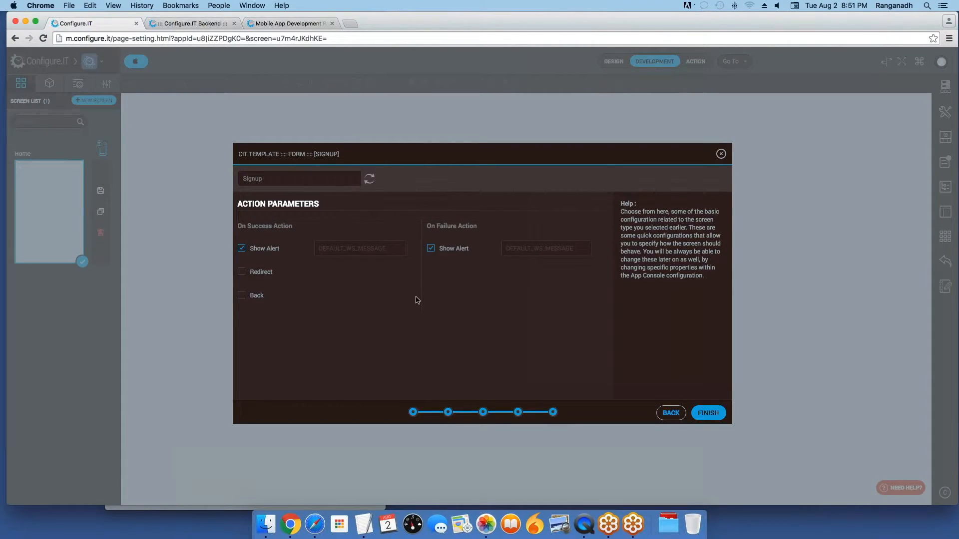
Step: Set the alerts to 'Registration Successful' on success and 'Registration Failure' on failure, then finish
left_click_drag(331, 210, 254, 199)
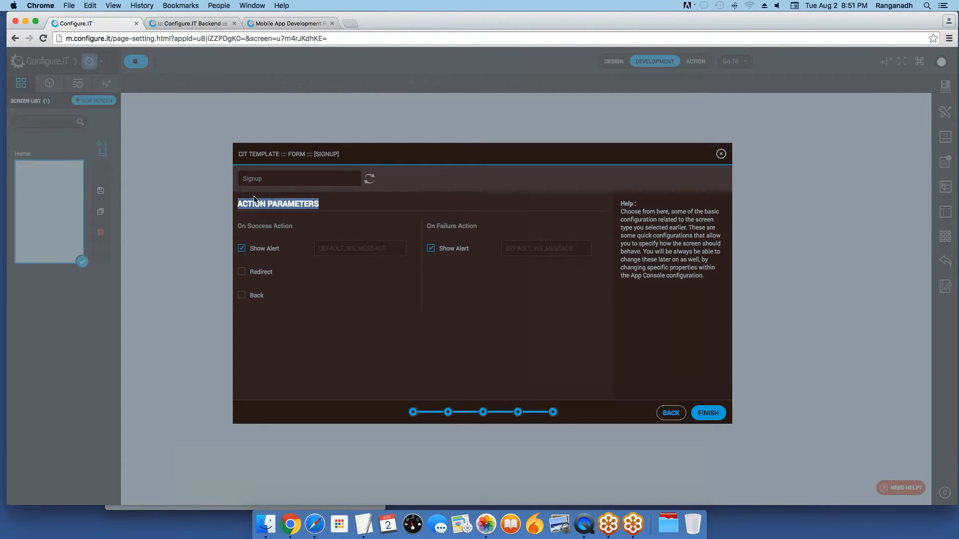
left_click(361, 230)
left_click(333, 251)
type("Reg")
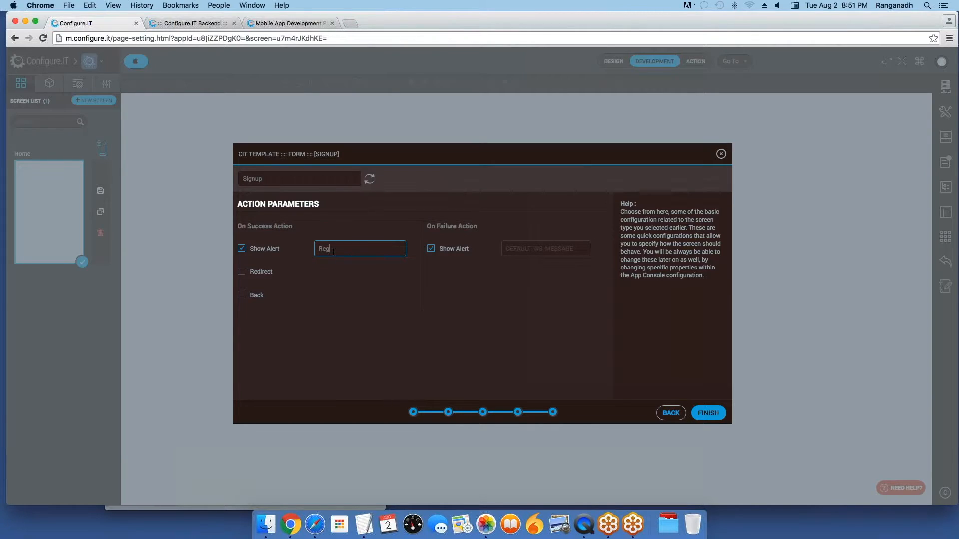
type("istration Successful")
left_click(528, 249)
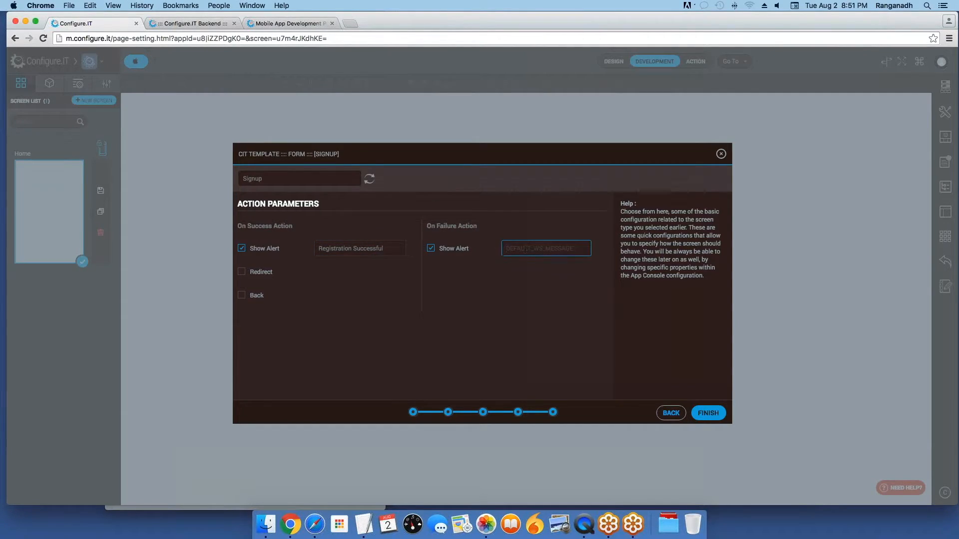
type("Registration Failure")
left_click(708, 415)
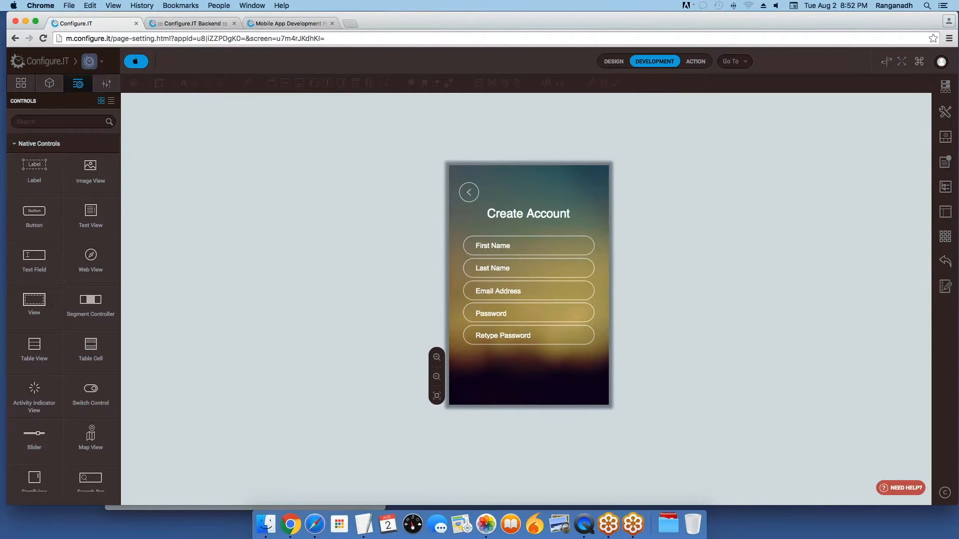
Step: Show the Screen List, which now includes the generated Signup screen
left_click(20, 83)
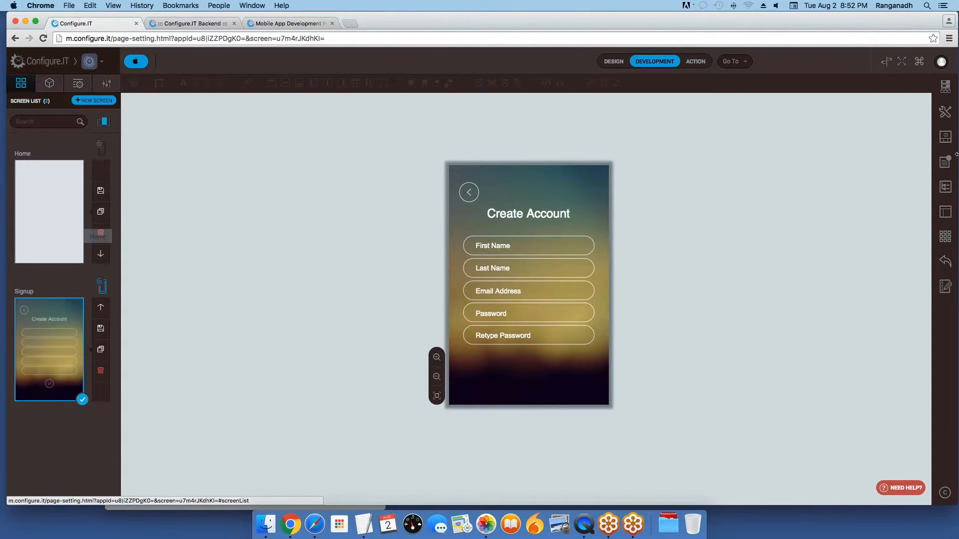
Step: Change the Default Page in Miscellaneous Settings from Home to Signup and save it
left_click(945, 111)
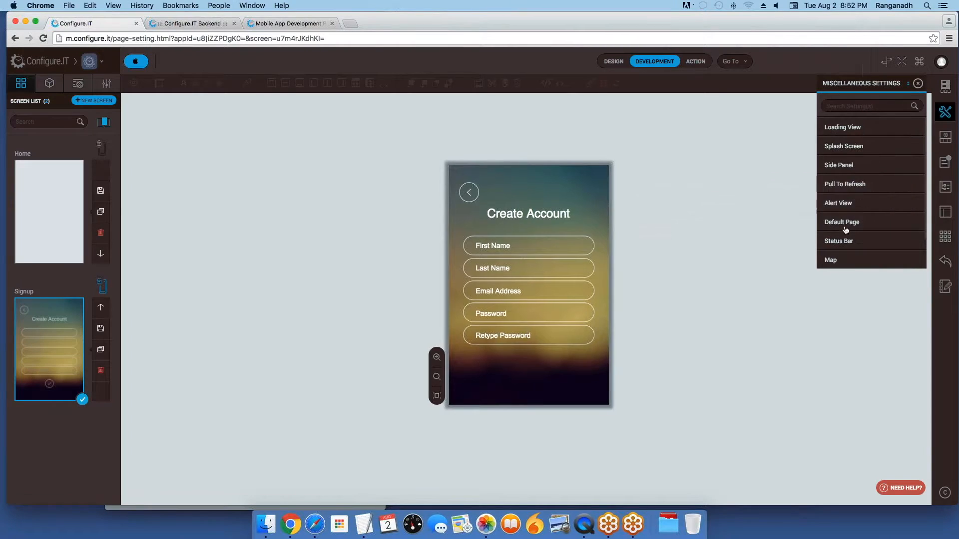
left_click(843, 222)
left_click(865, 161)
left_click(852, 235)
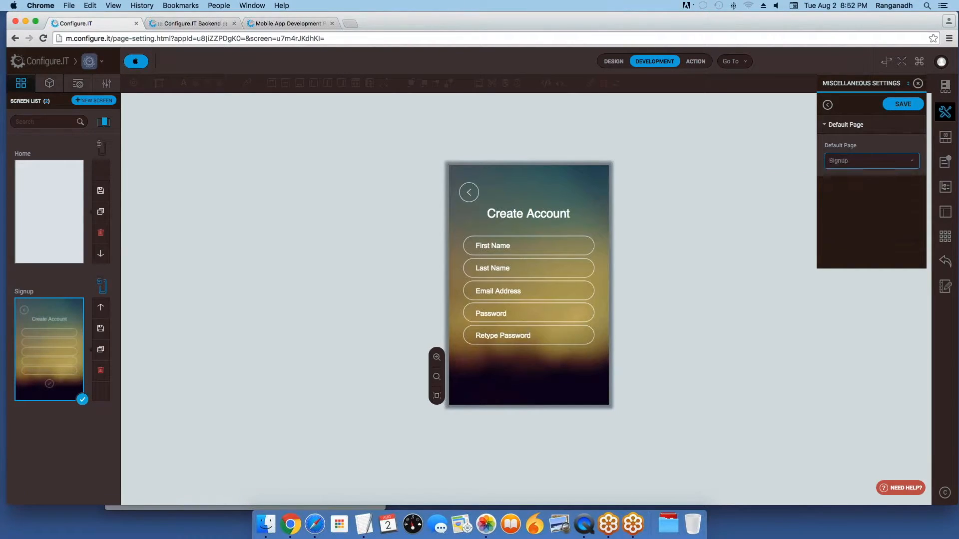
left_click(912, 108)
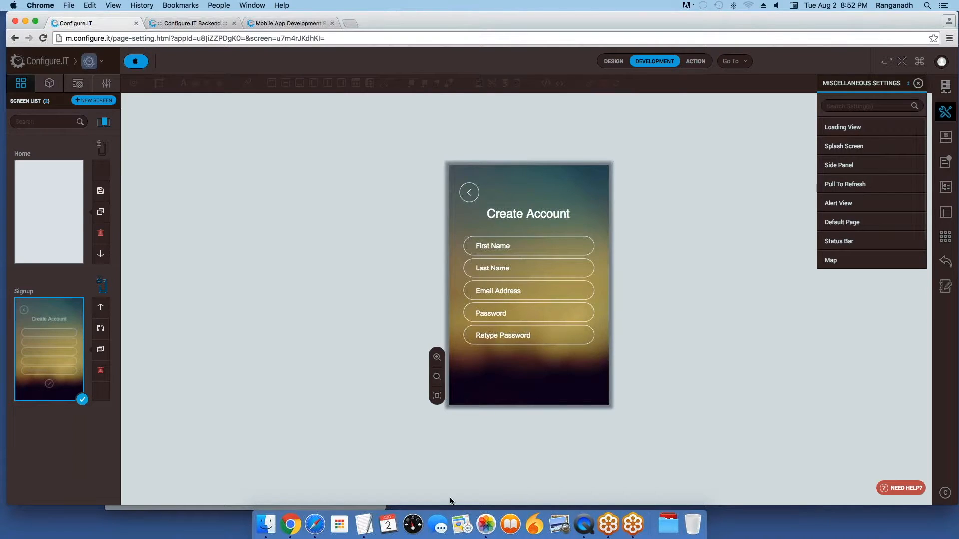
Step: Bring the QuickTime phone mirror showing the Create Account screen to the front
left_click(589, 528)
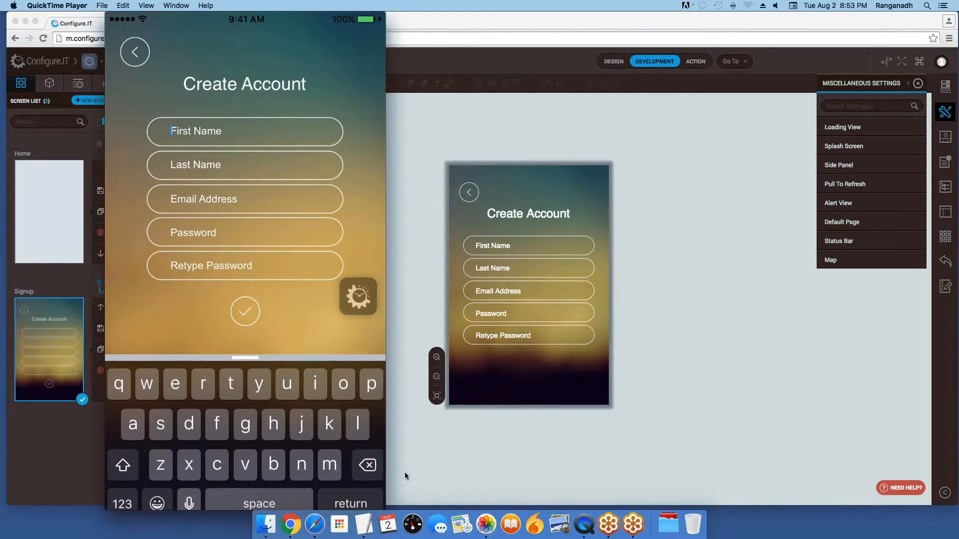
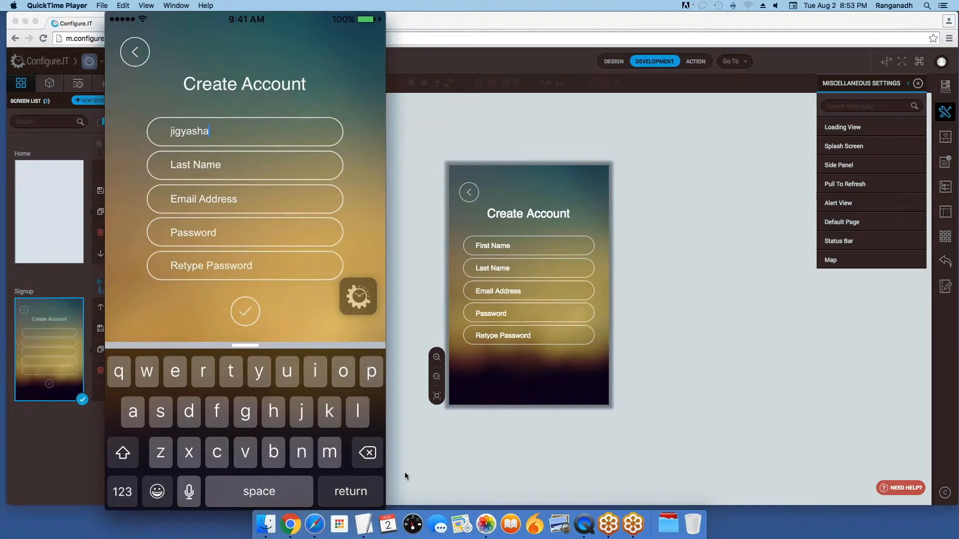
Step: Enter a test first name, last name and e-mail address in the mirrored Create Account form
key("Tab")
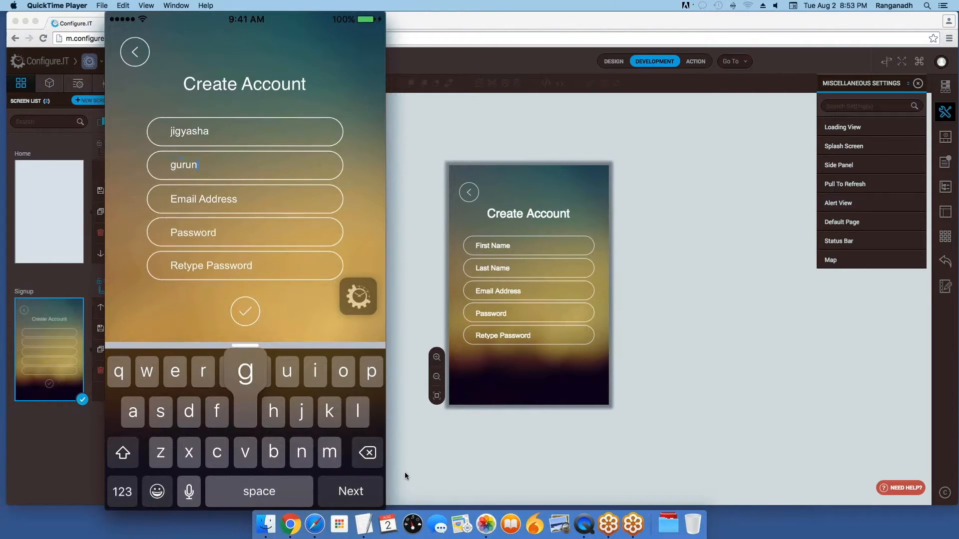
key("Tab")
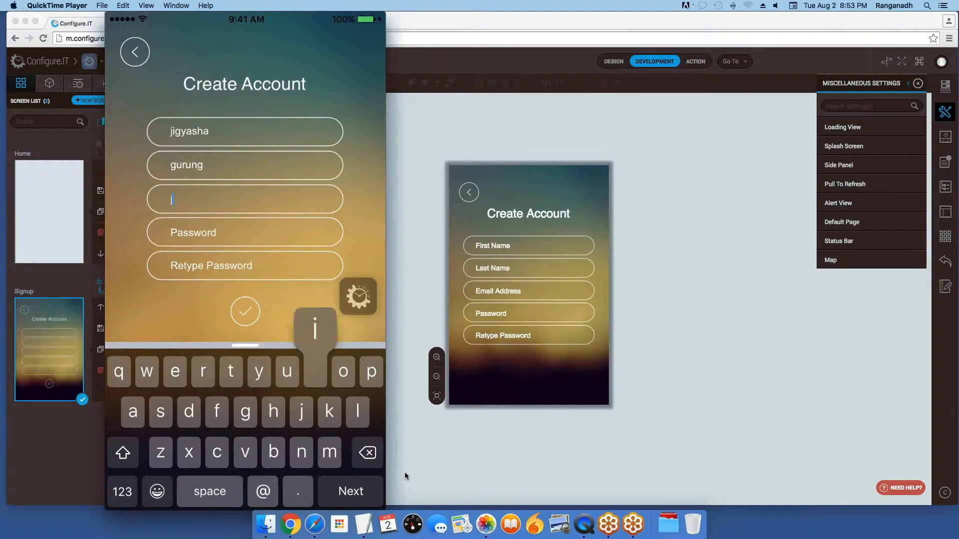
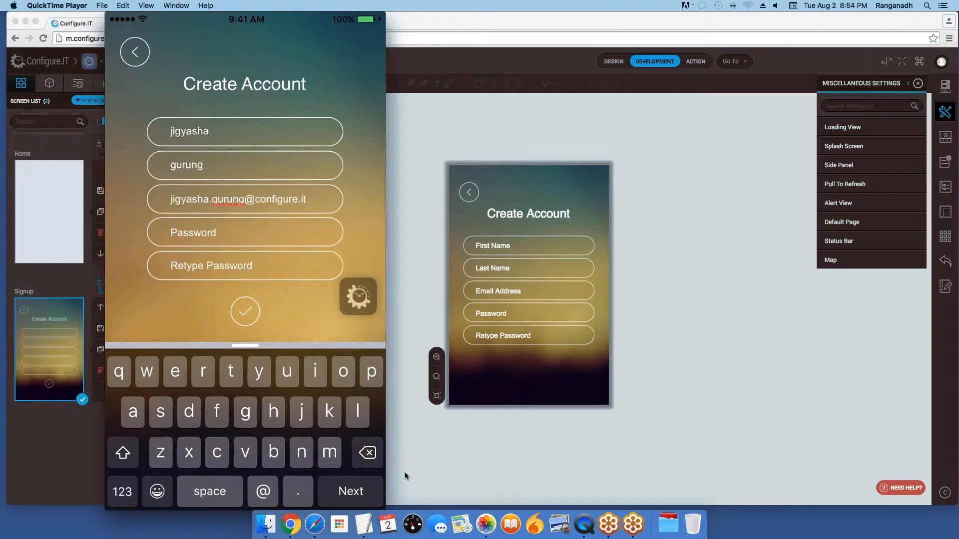
Step: Enter a test password, submit the registration, and return to Chrome
key("Tab")
type("ab")
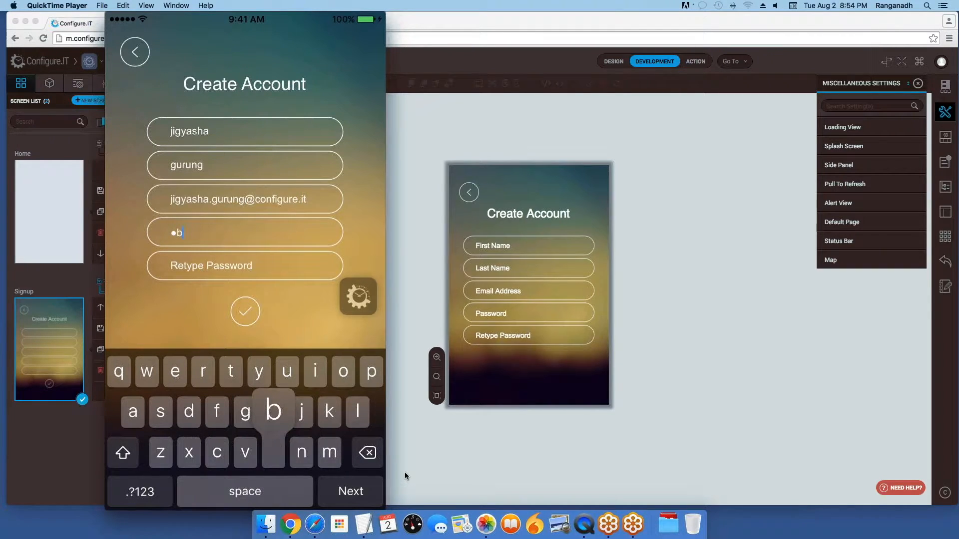
type("c")
key("Tab")
type("abc")
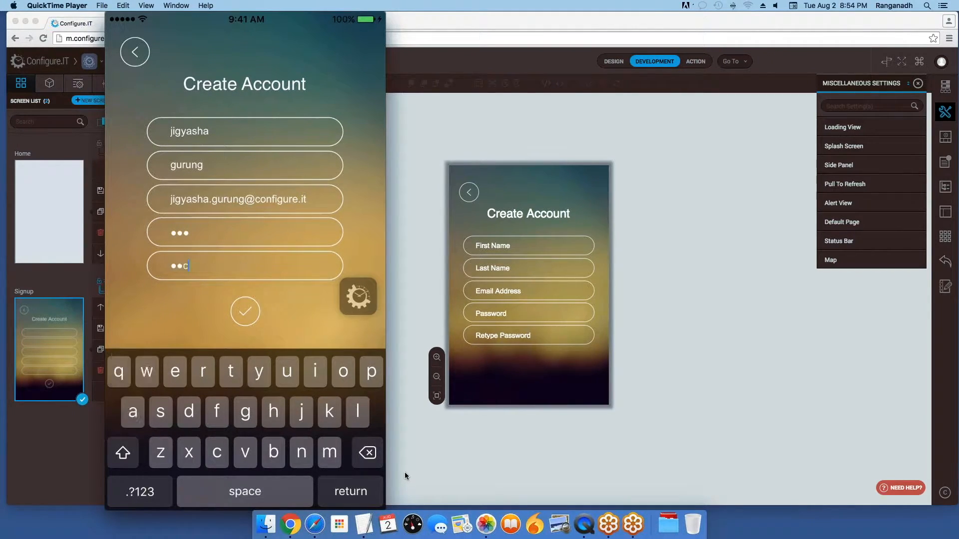
key("Return")
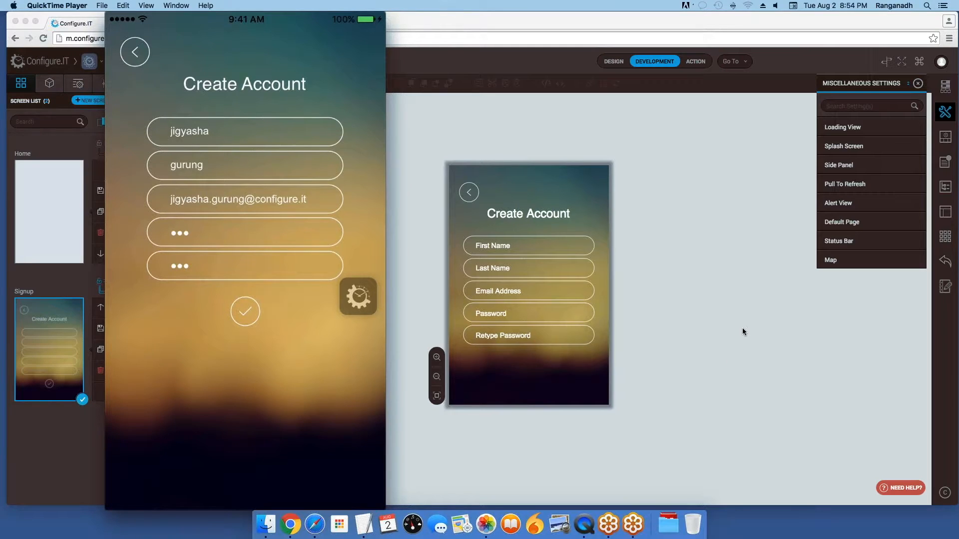
key("super+Tab")
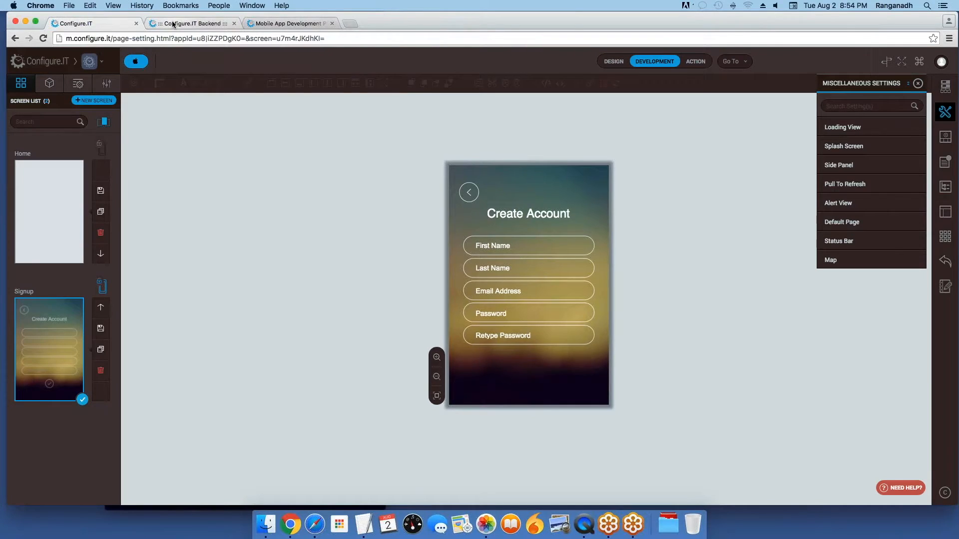
left_click(220, 24)
mouse_move(19, 136)
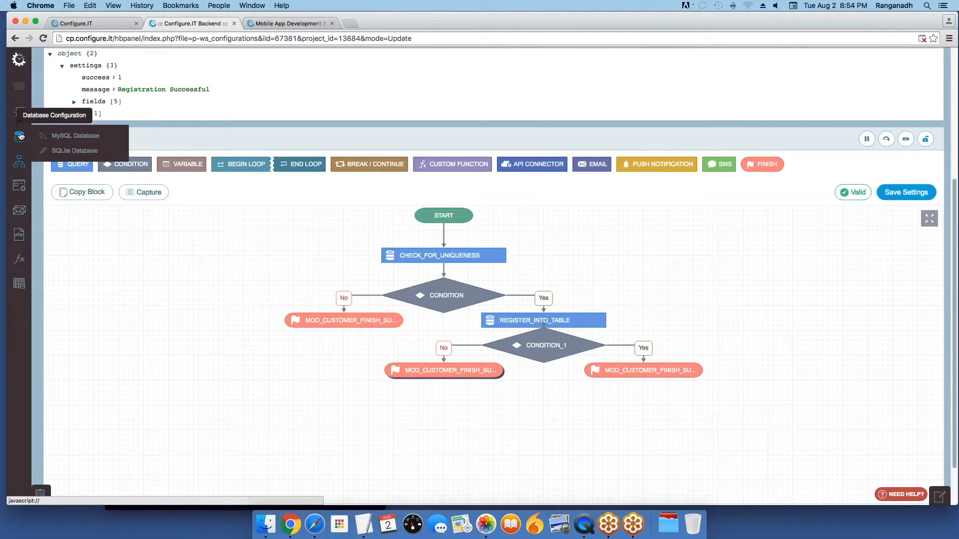
right_click(70, 136)
left_click(179, 141)
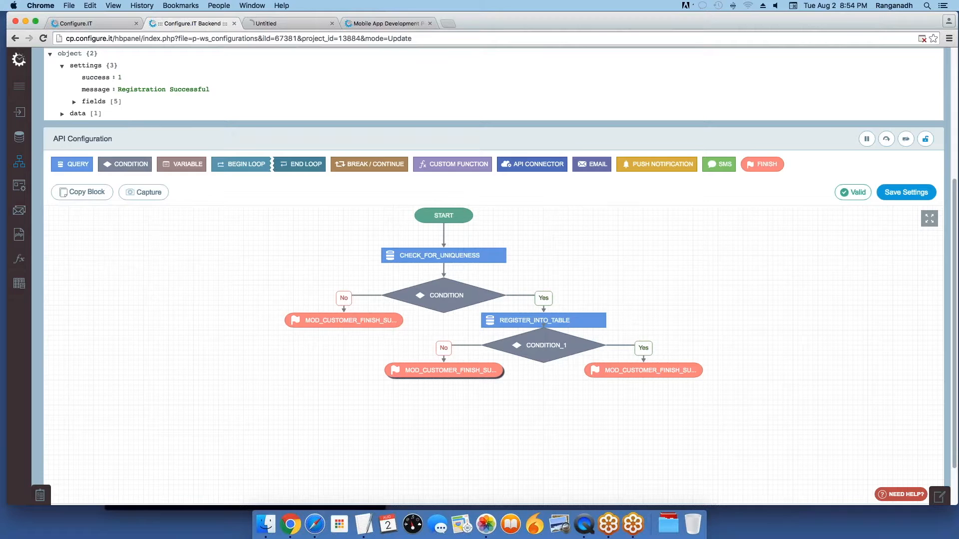
left_click(280, 24)
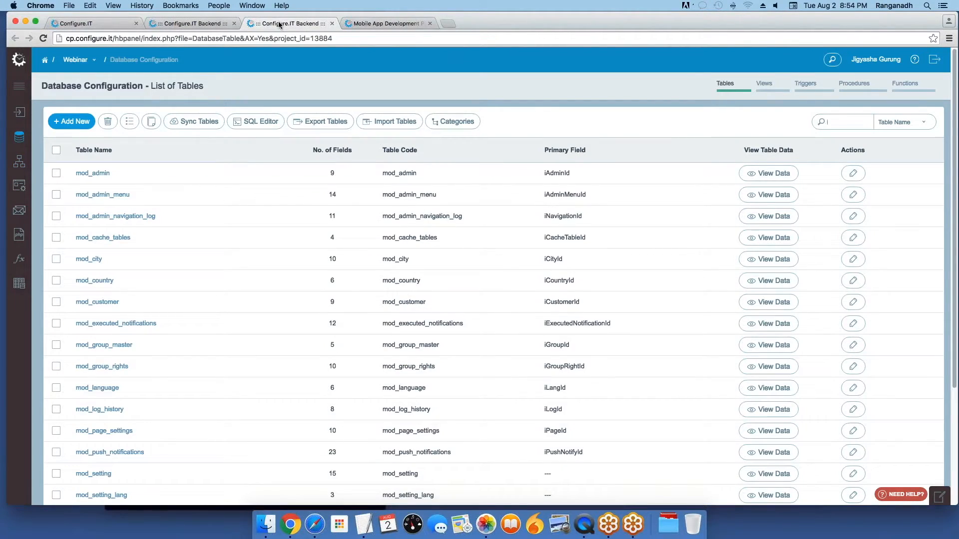
left_click(772, 302)
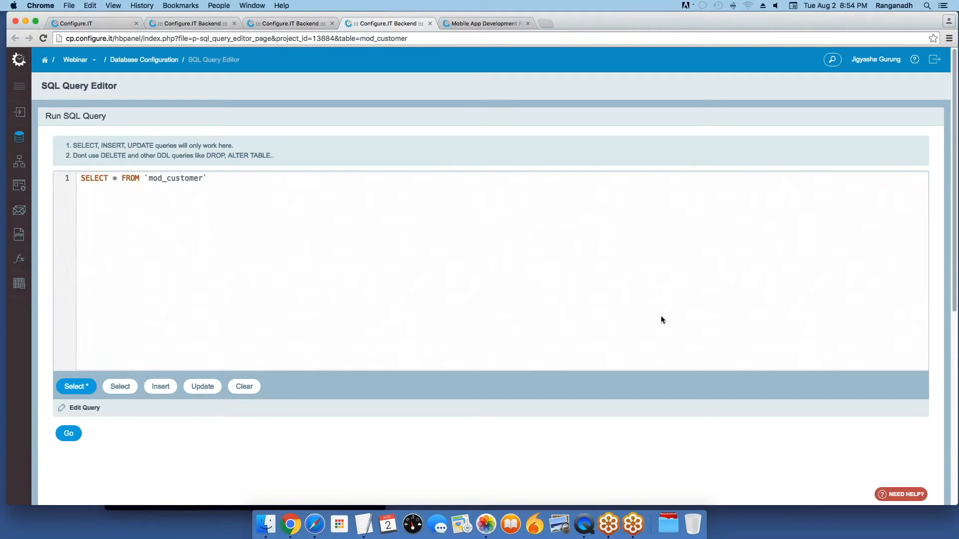
scroll(481, 408, "down", 2)
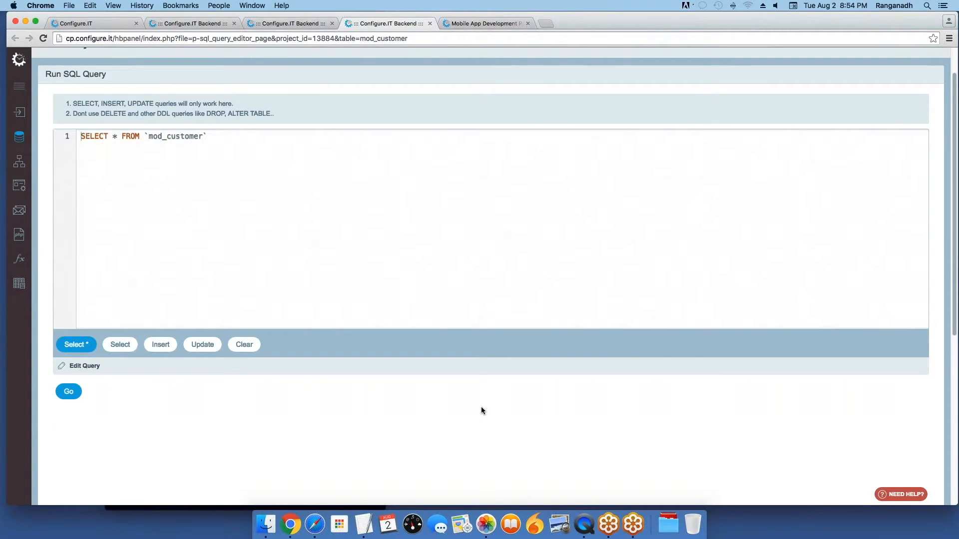
scroll(482, 408, "down", 6)
left_click(88, 205)
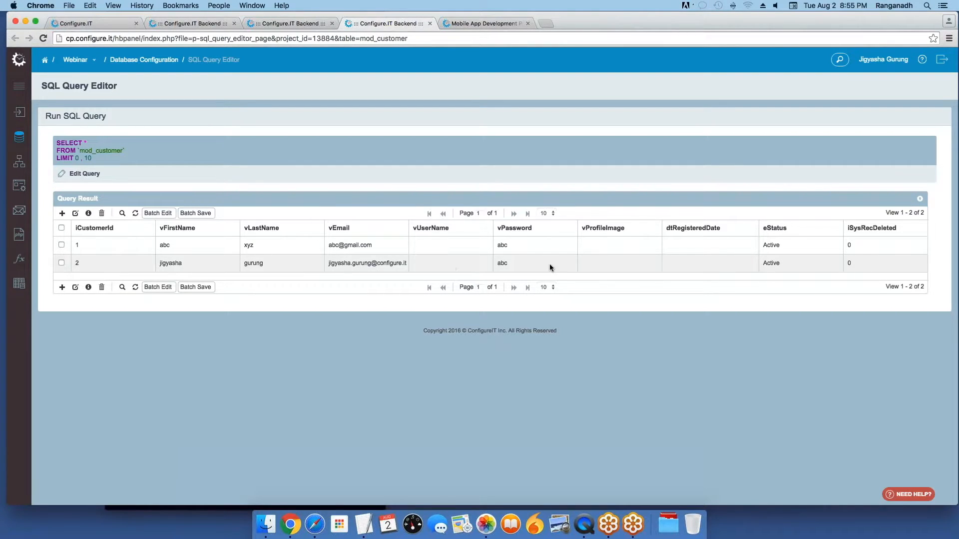
left_click(87, 24)
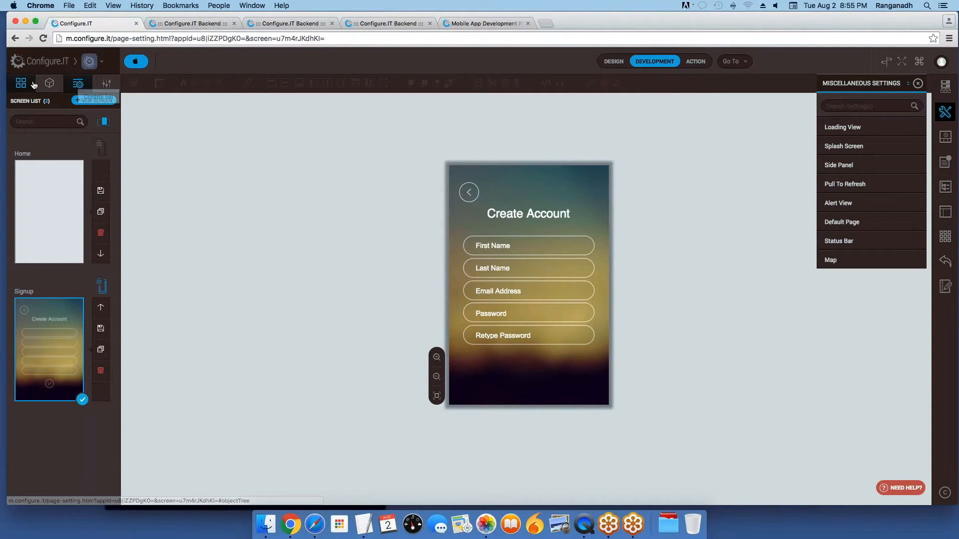
Step: Create a blank screen named 'Login', dismiss the notification and show the Screen List
left_click(95, 100)
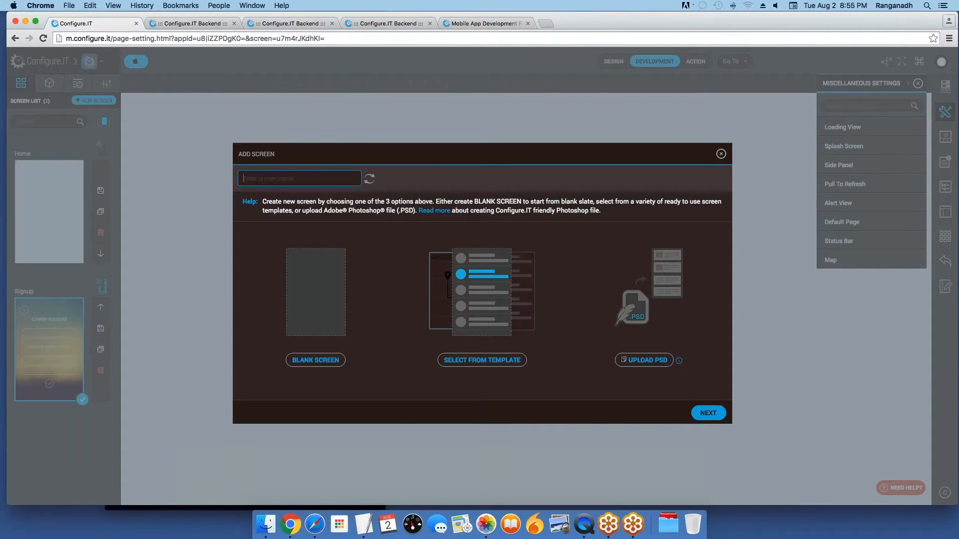
type("Login")
left_click(328, 336)
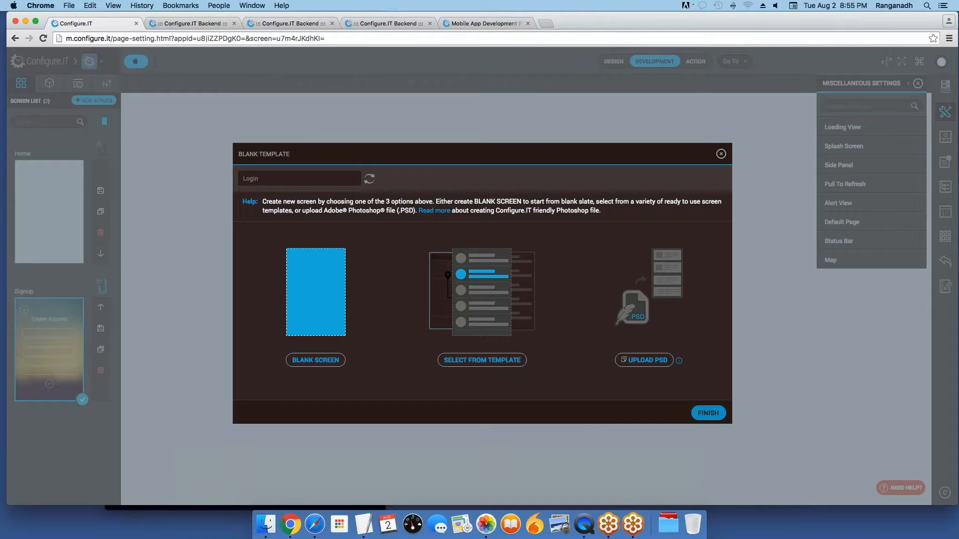
left_click(708, 413)
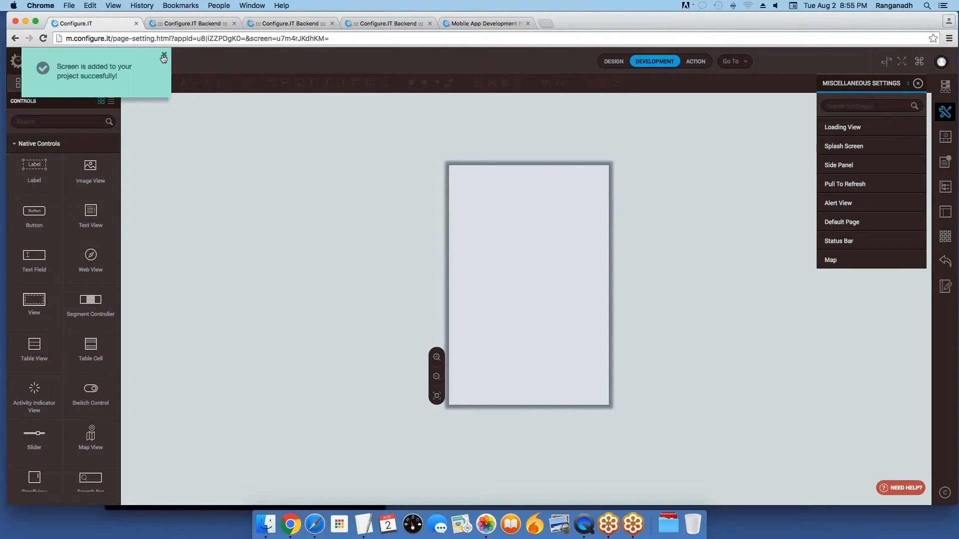
left_click(165, 55)
left_click(21, 87)
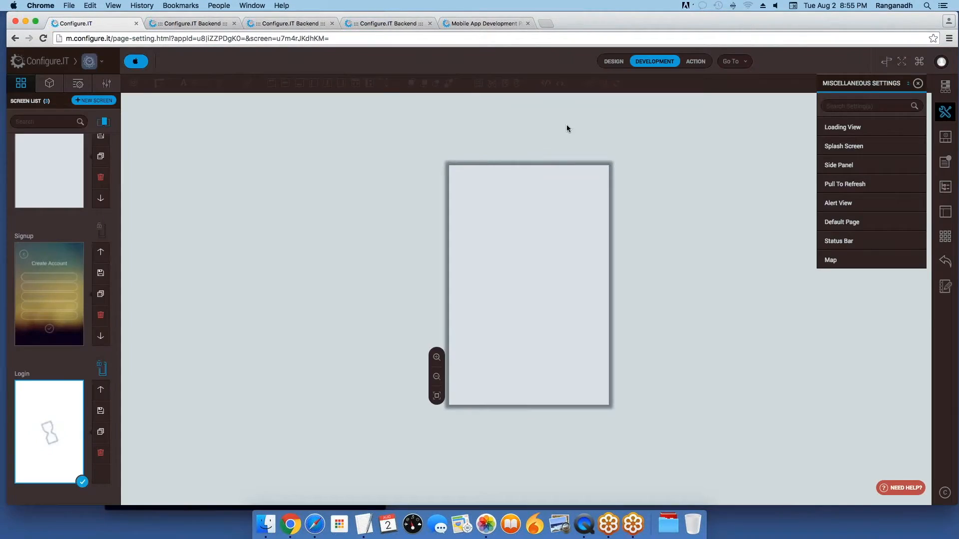
Step: Drag a Label near the top of the Login screen and open its properties panel beside it
left_click(78, 84)
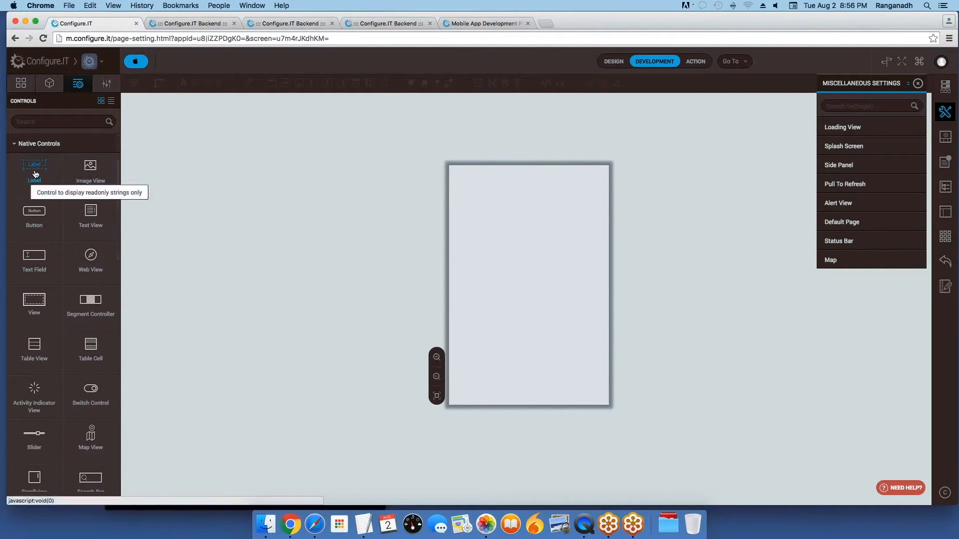
left_click_drag(34, 170, 475, 205)
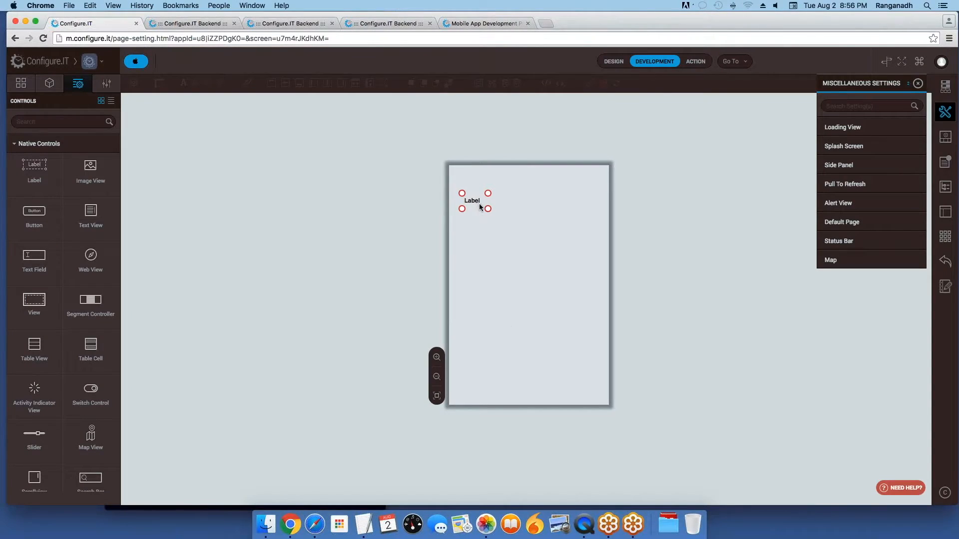
left_click(479, 206)
left_click_drag(208, 137, 352, 169)
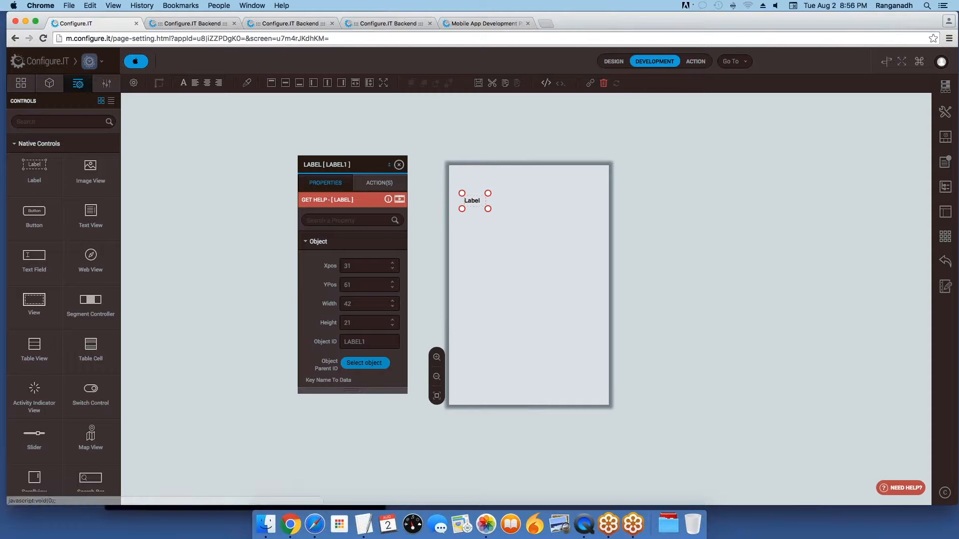
Step: Browse the Label's properties and gesture actions, then return to its properties
scroll(352, 309, "down", 3)
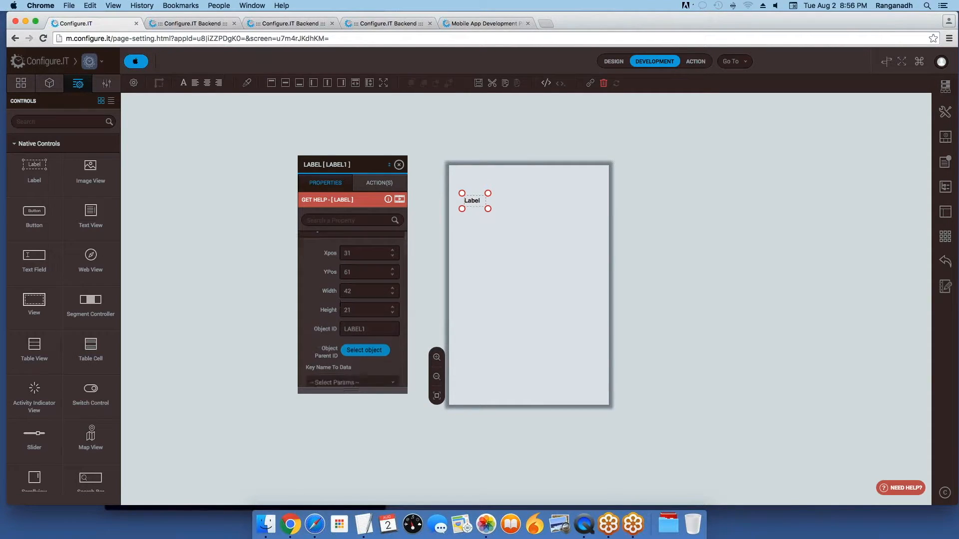
scroll(356, 311, "down", 2)
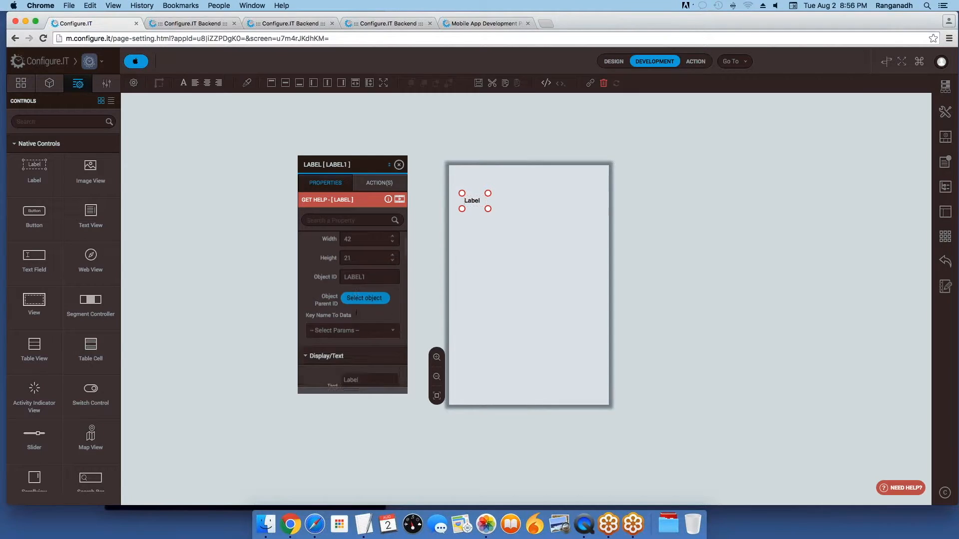
scroll(362, 301, "up", 3)
scroll(362, 301, "down", 10)
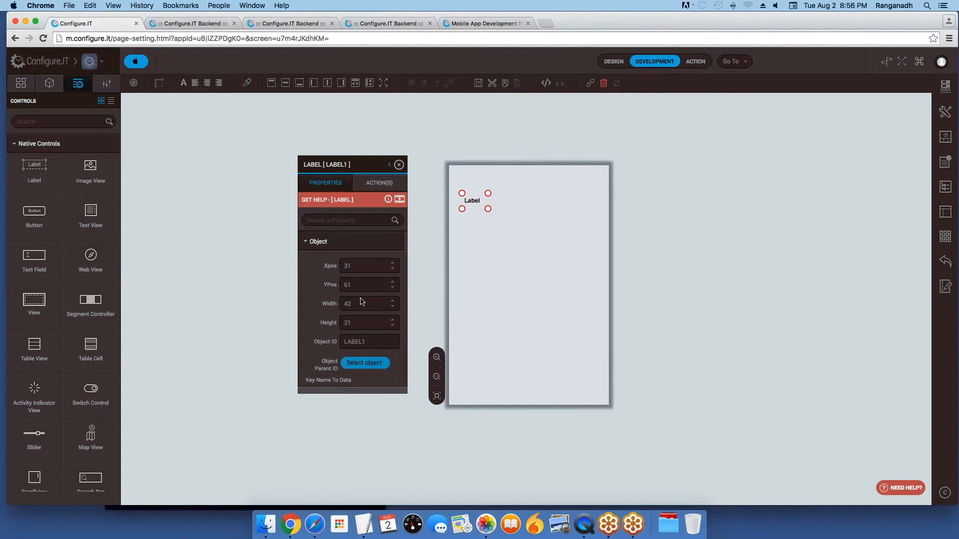
scroll(352, 309, "down", 10)
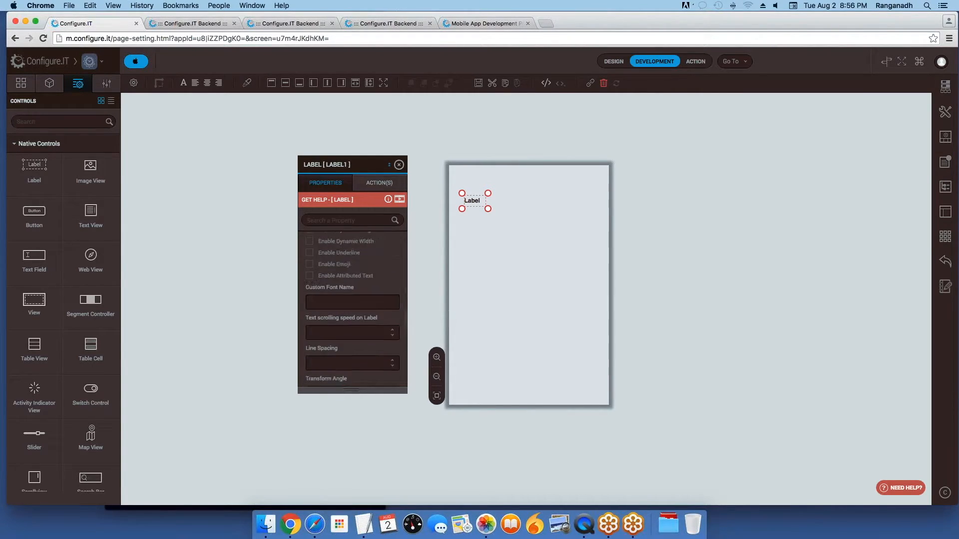
left_click(380, 182)
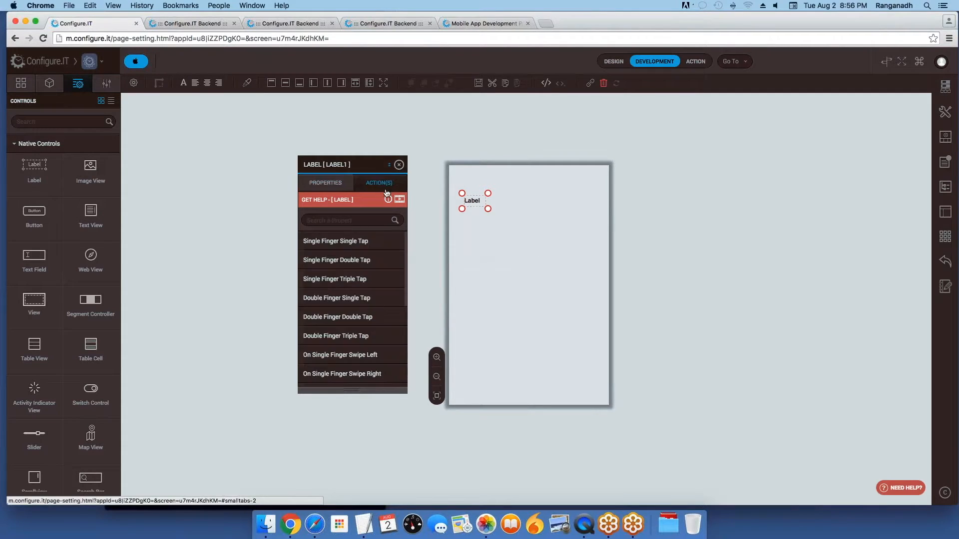
left_click(325, 183)
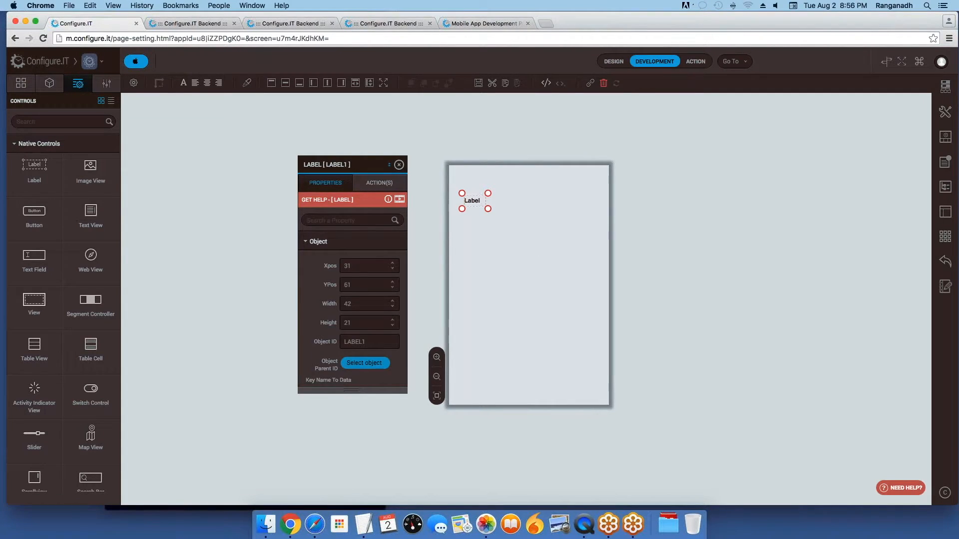
Step: Switch to Design mode and select LABEL1 in the Object Tree to review its properties
left_click(613, 64)
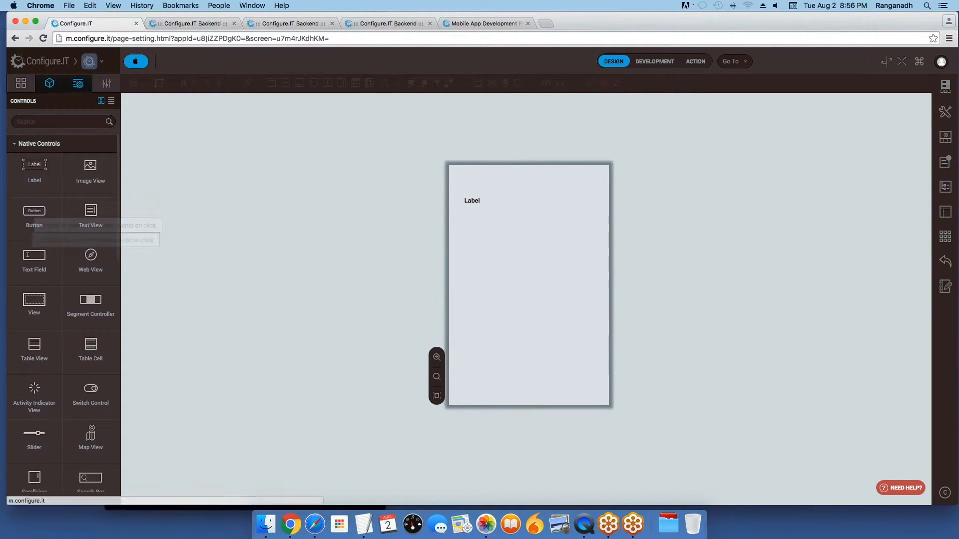
left_click(49, 83)
left_click(39, 156)
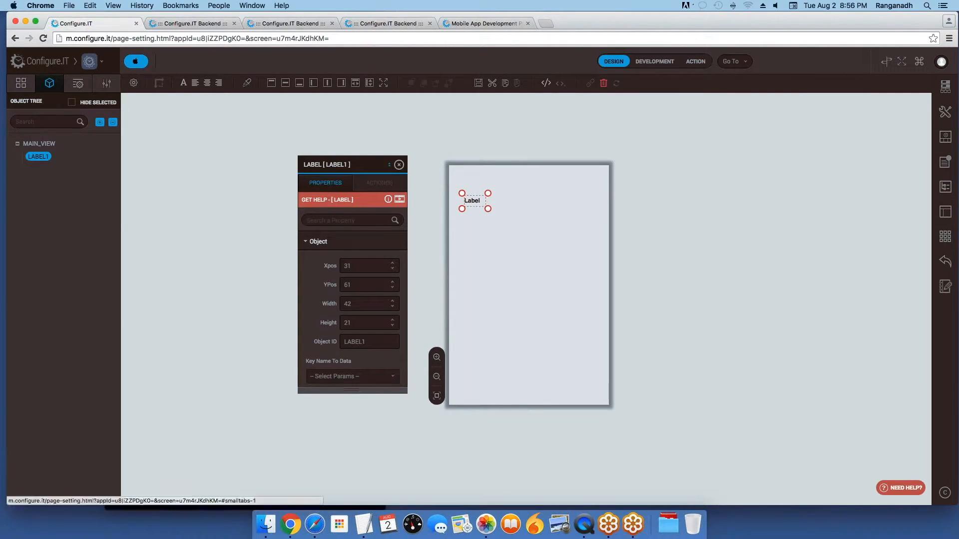
scroll(335, 340, "down", 5)
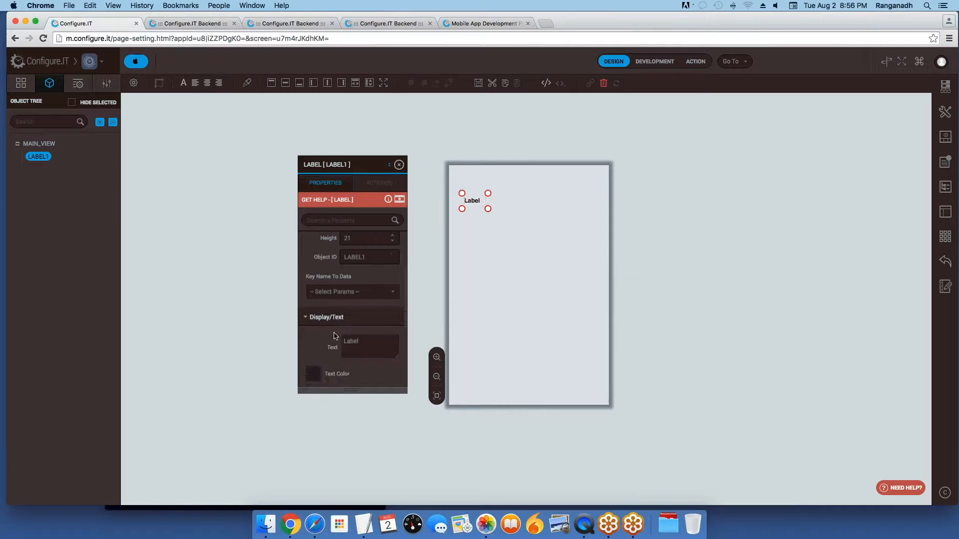
scroll(335, 336, "down", 4)
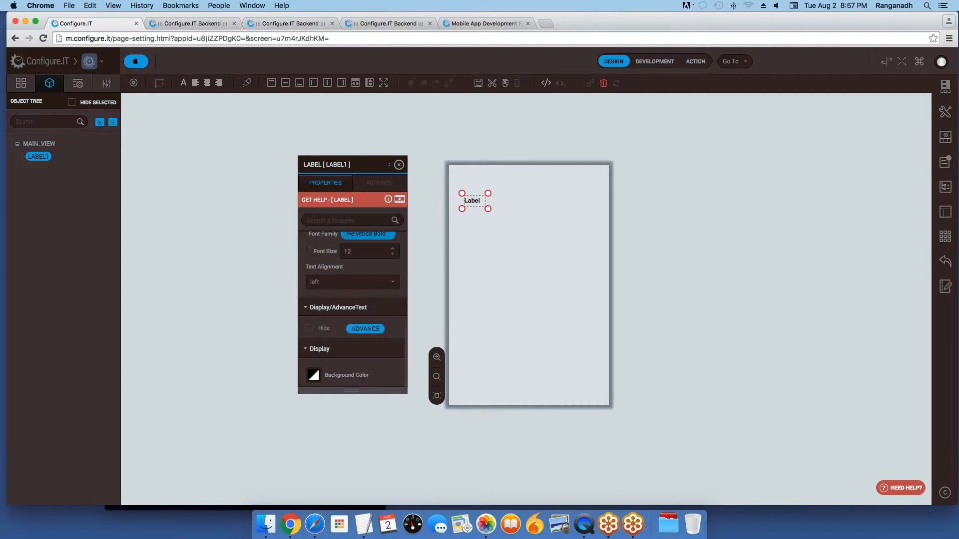
scroll(339, 339, "up", 2)
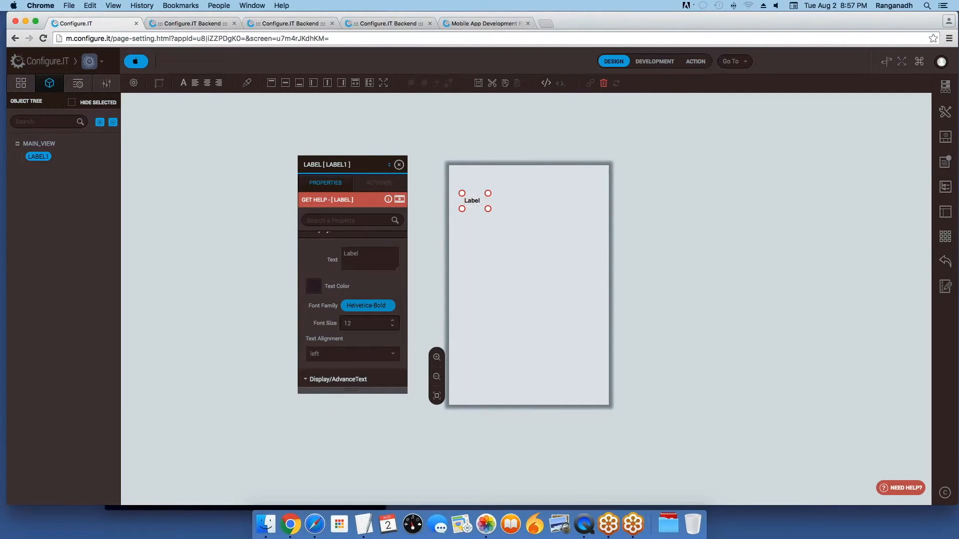
scroll(339, 340, "up", 2)
scroll(338, 340, "down", 2)
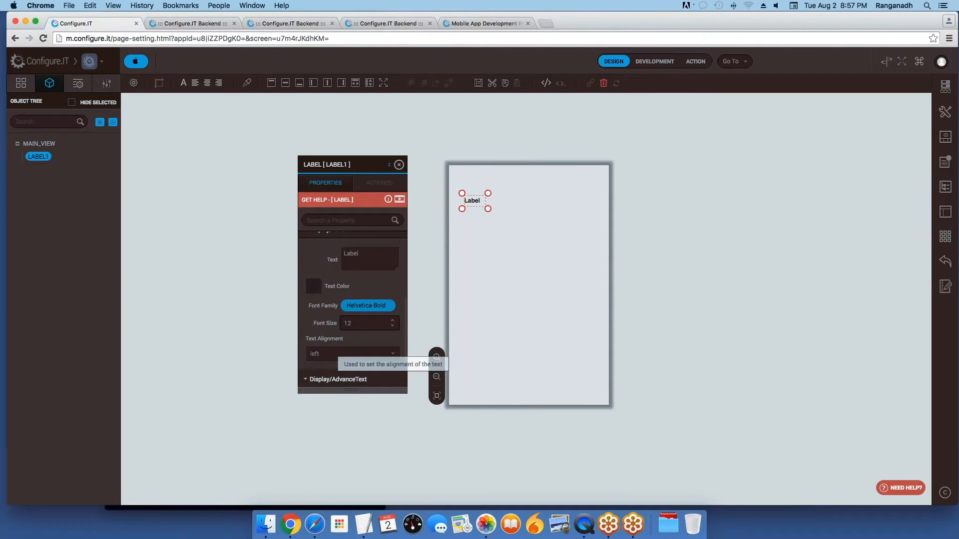
scroll(338, 340, "up", 5)
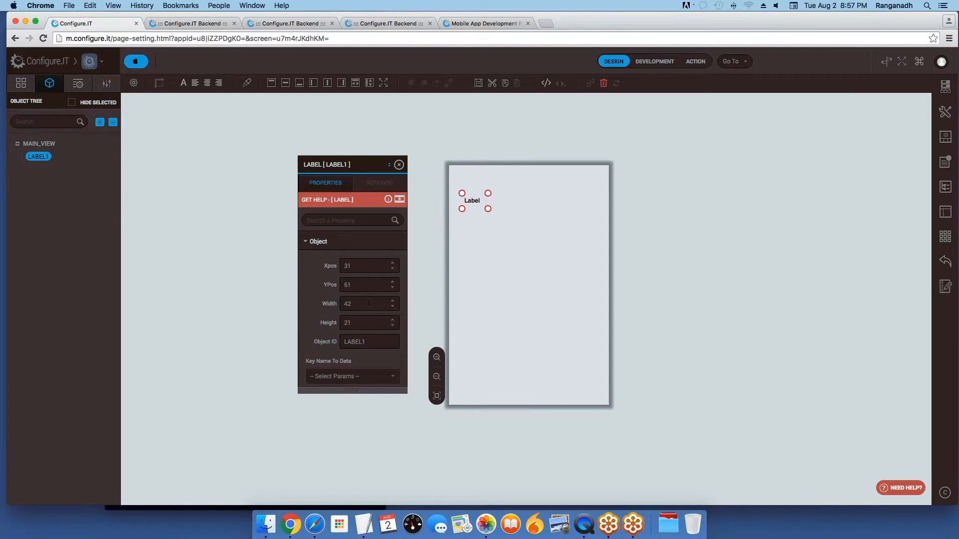
Step: Resize the label to 150 by 25 and set its Y position to 61
left_click(356, 304)
key("BackSpace")
key("BackSpace")
type("150")
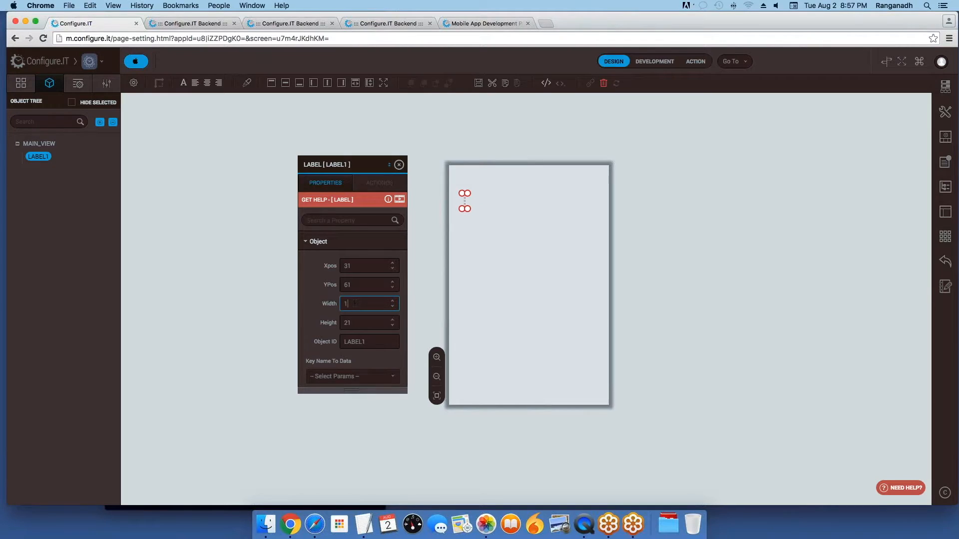
left_click(356, 323)
key("BackSpace")
key("BackSpace")
type("25")
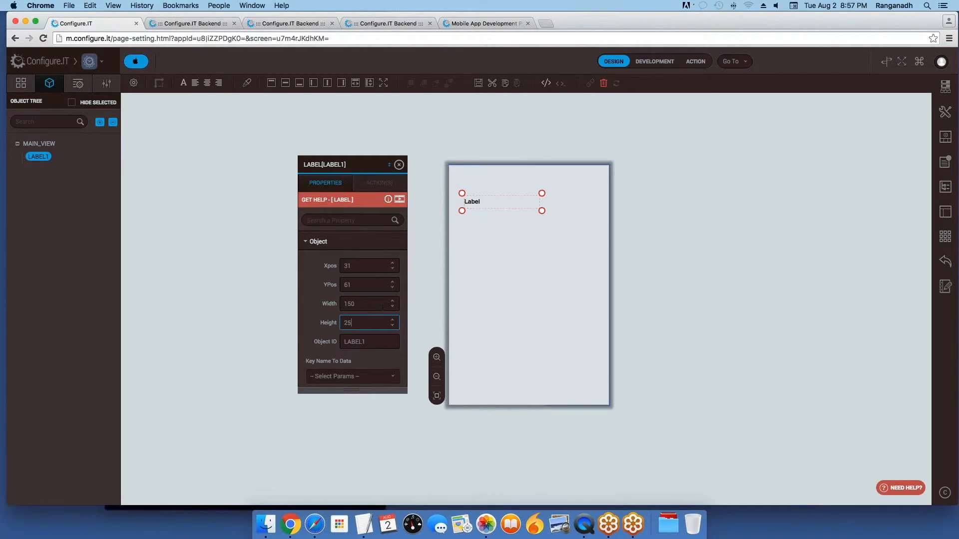
left_click(360, 287)
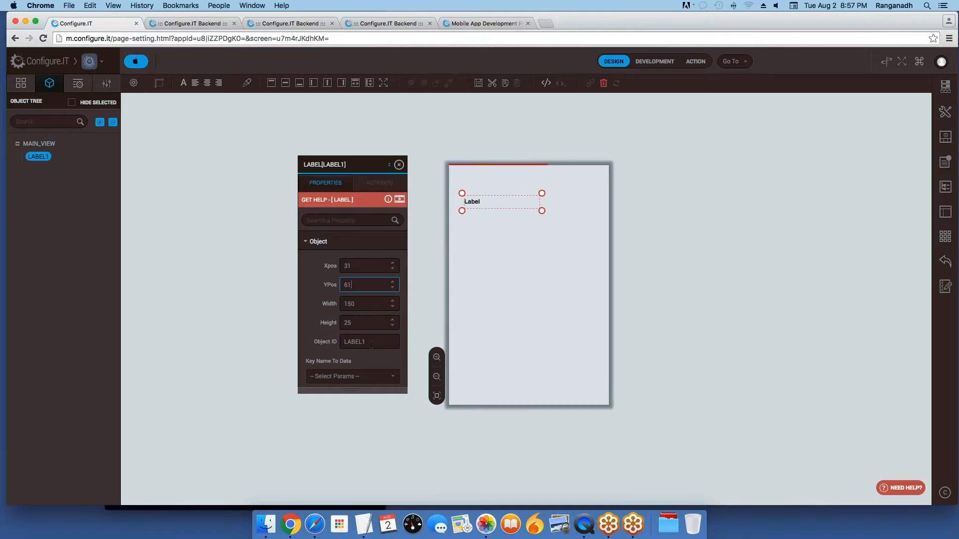
scroll(369, 300, "down", 2)
Step: Change the label's Object ID to lbl_email and its text to 'Email'
left_click(373, 308)
key("BackSpace")
key("BackSpace")
key("BackSpace")
key("BackSpace")
key("BackSpace")
key("BackSpace")
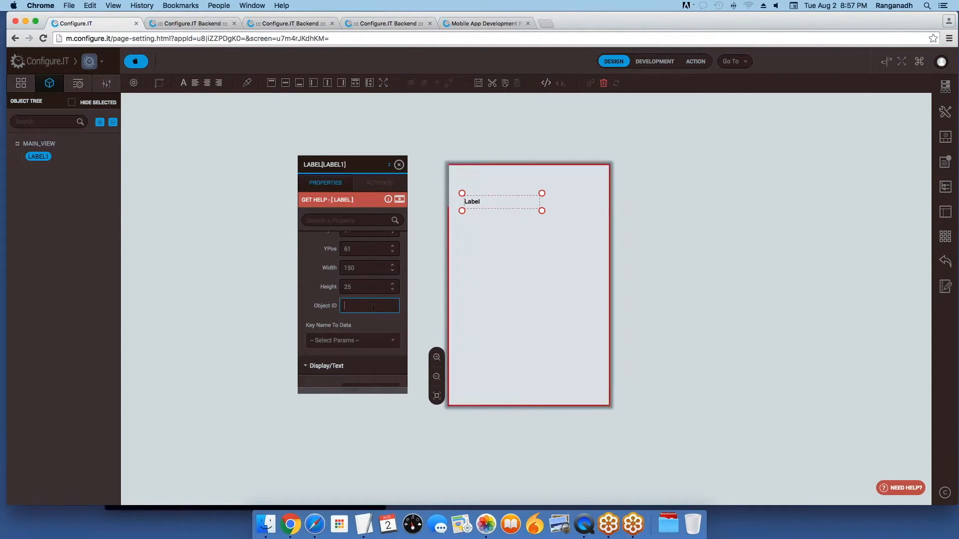
type("lbl_")
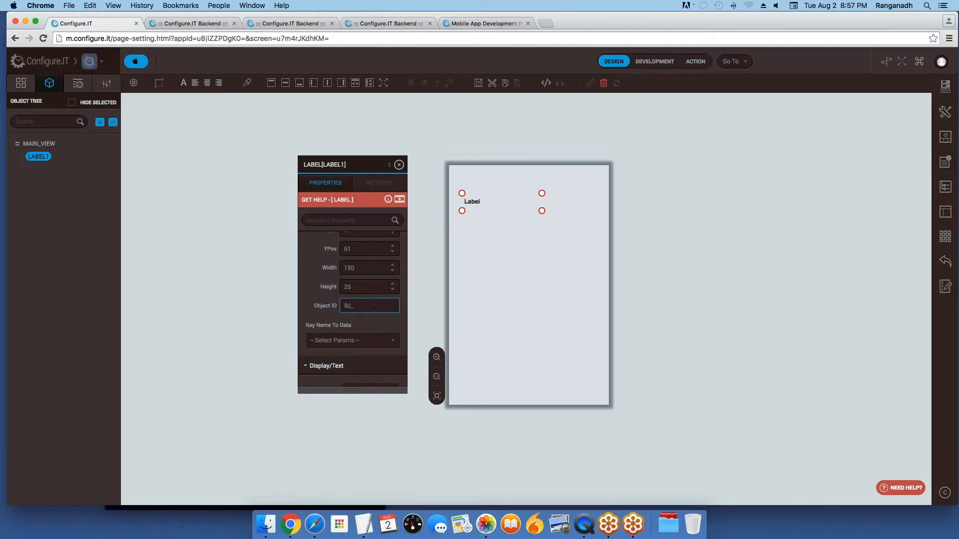
type("email")
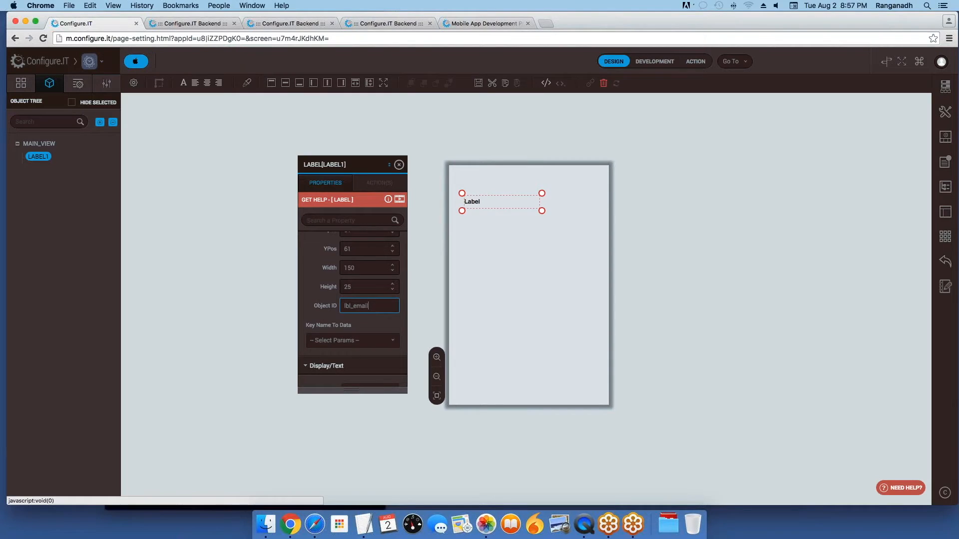
scroll(354, 321, "down", 2)
scroll(351, 327, "down", 2)
left_click(371, 320)
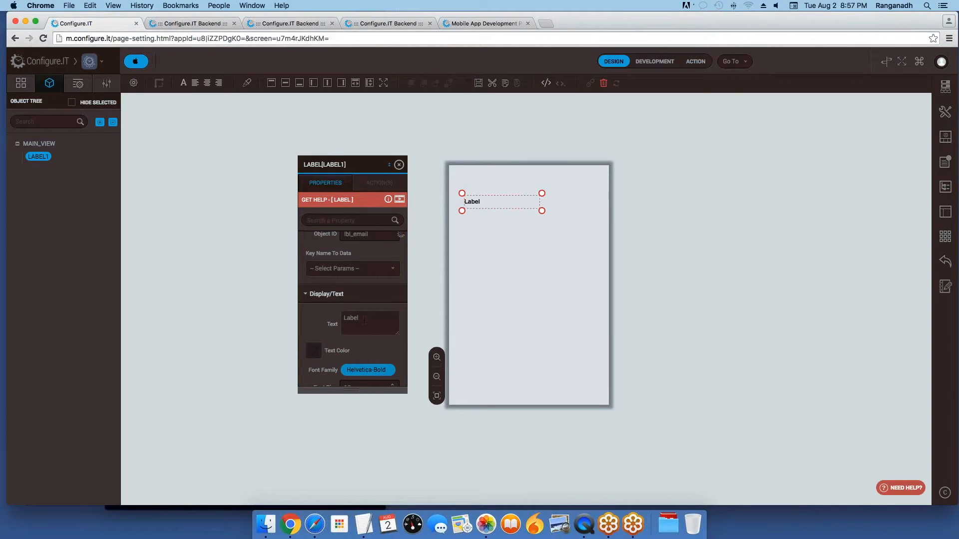
key("BackSpace")
key("BackSpace")
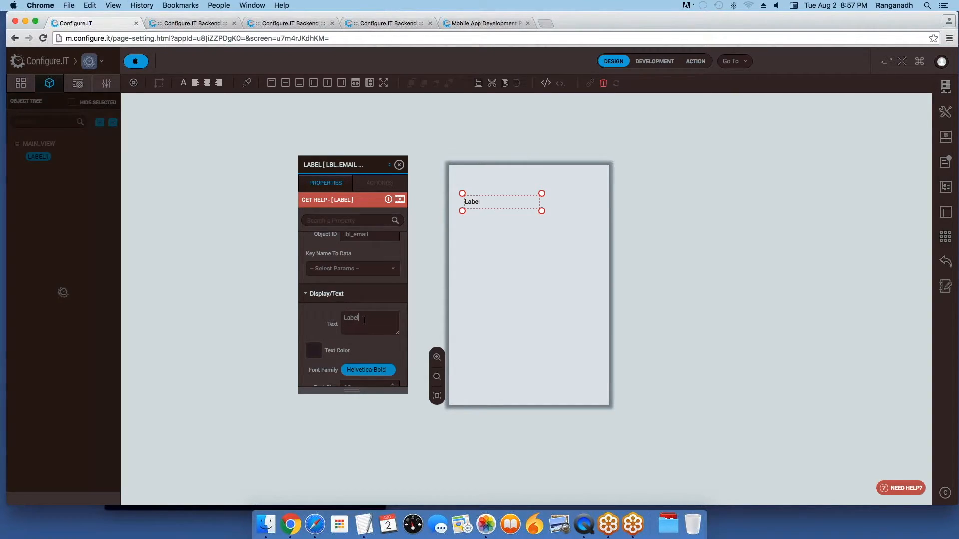
type("Email")
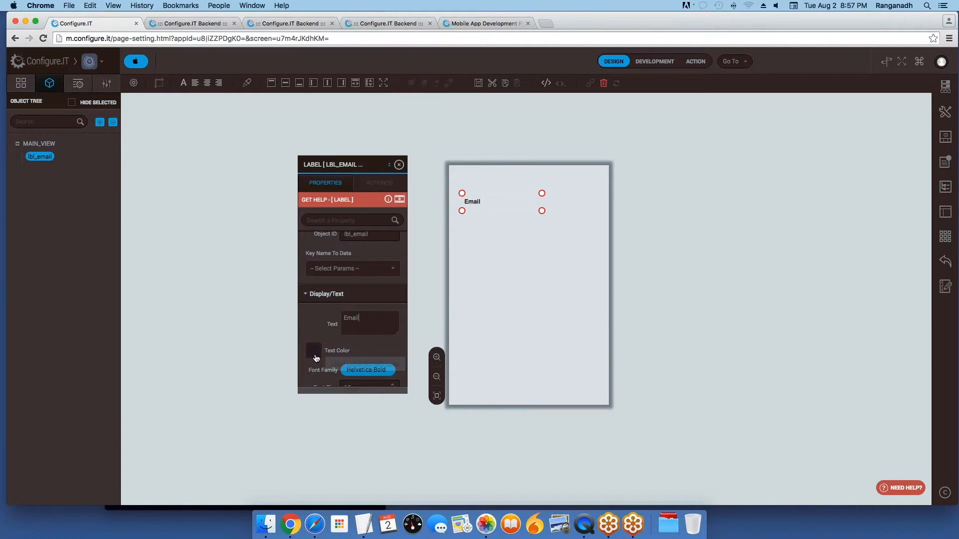
Step: Color the Email label teal (00ced1) and set its font size to 18
left_click(314, 351)
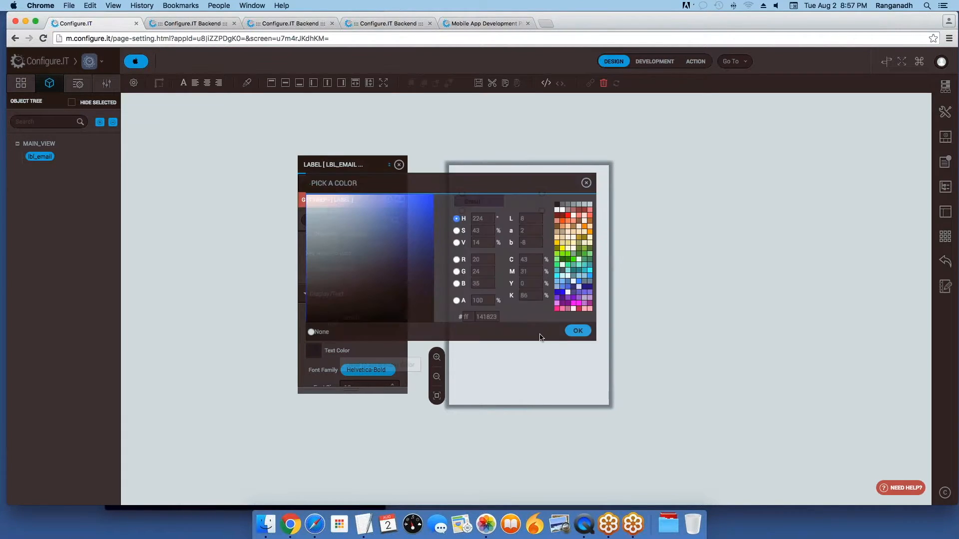
left_click(586, 277)
left_click(576, 332)
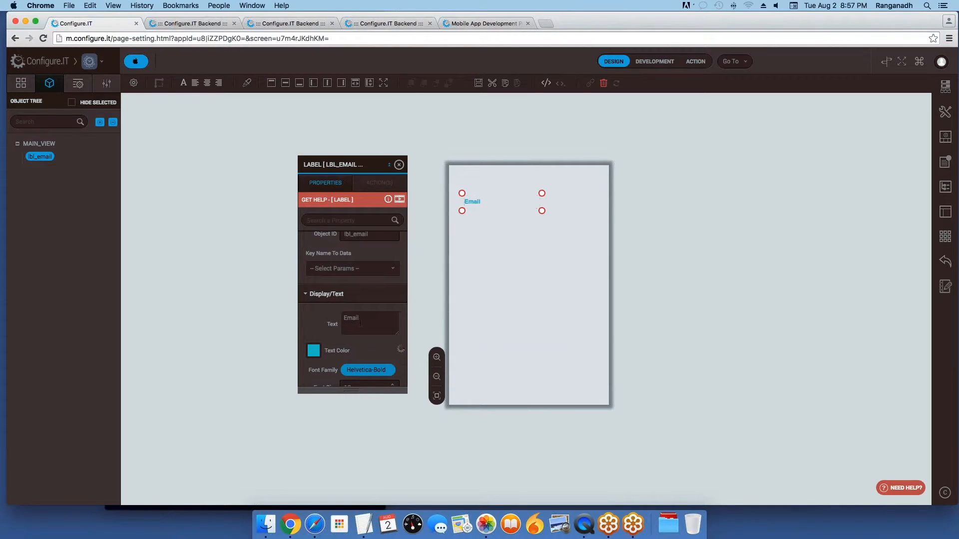
scroll(352, 300, "down", 2)
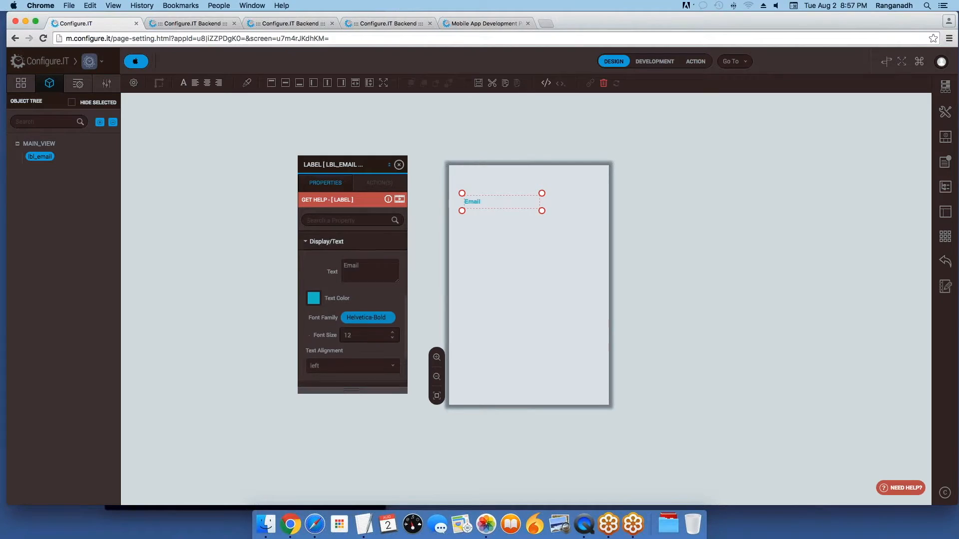
scroll(354, 320, "down", 2)
left_click(356, 317)
key("BackSpace")
type("8")
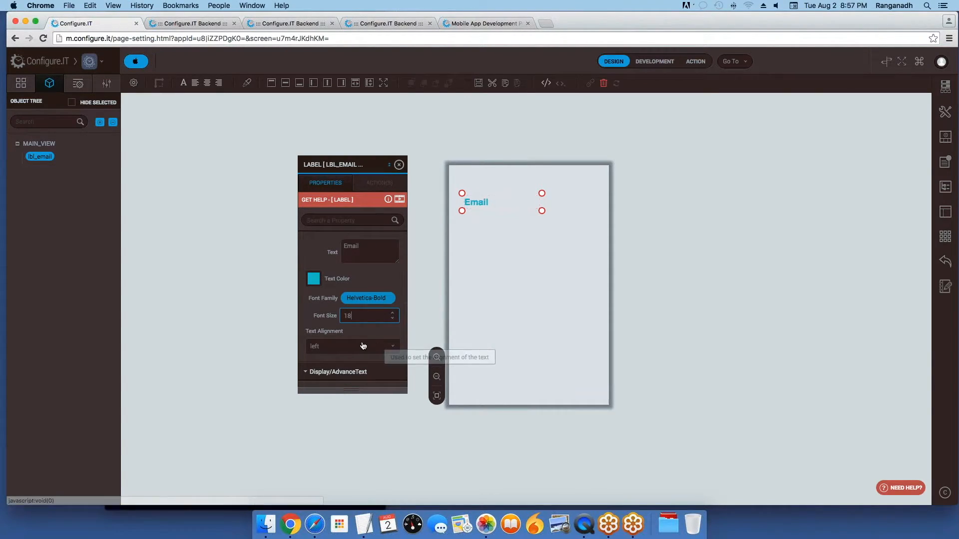
scroll(363, 346, "down", 3)
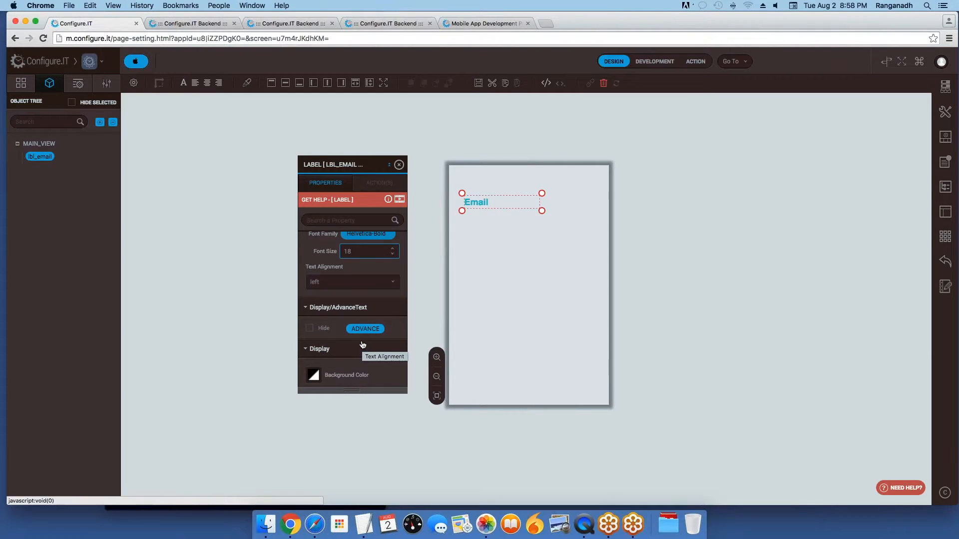
scroll(364, 346, "up", 10)
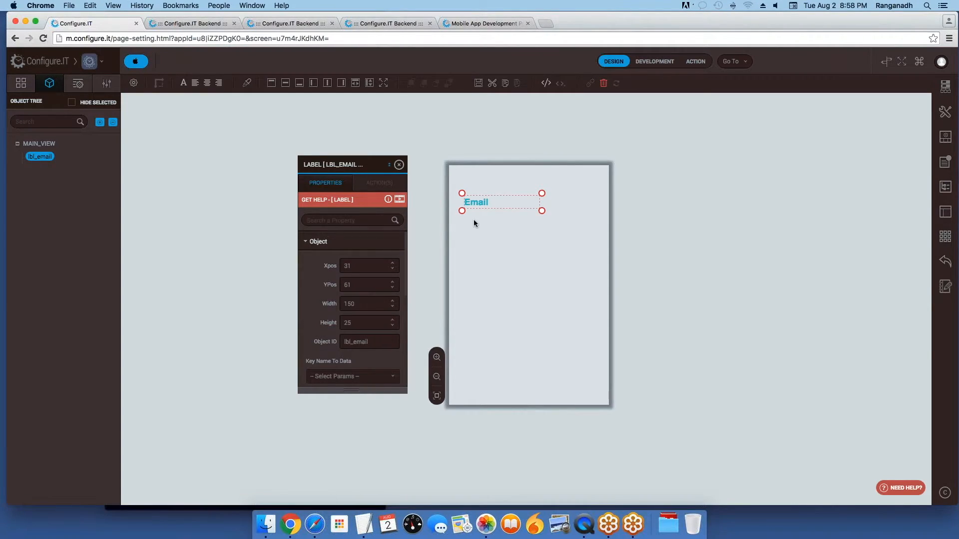
Step: Clone the Email label and save the project
right_click(481, 200)
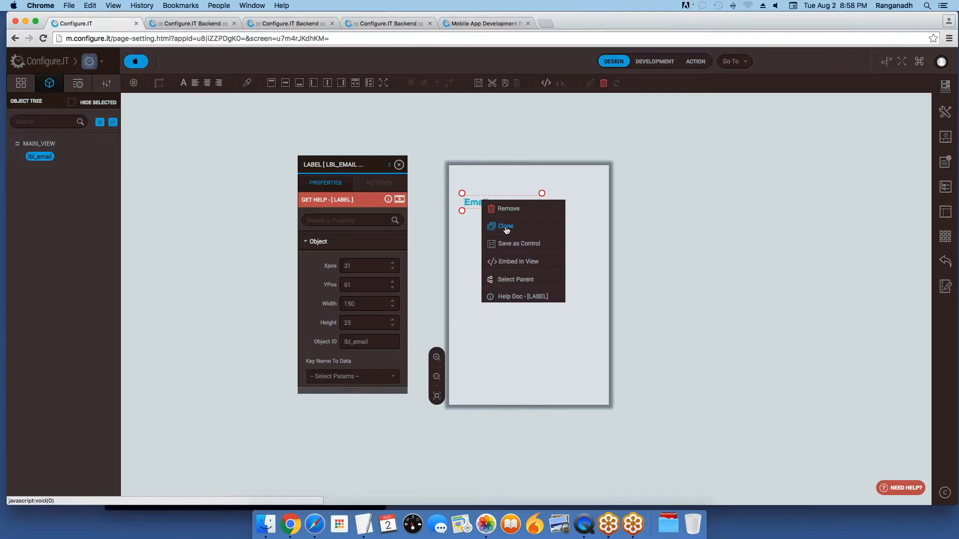
left_click(506, 227)
left_click(553, 180)
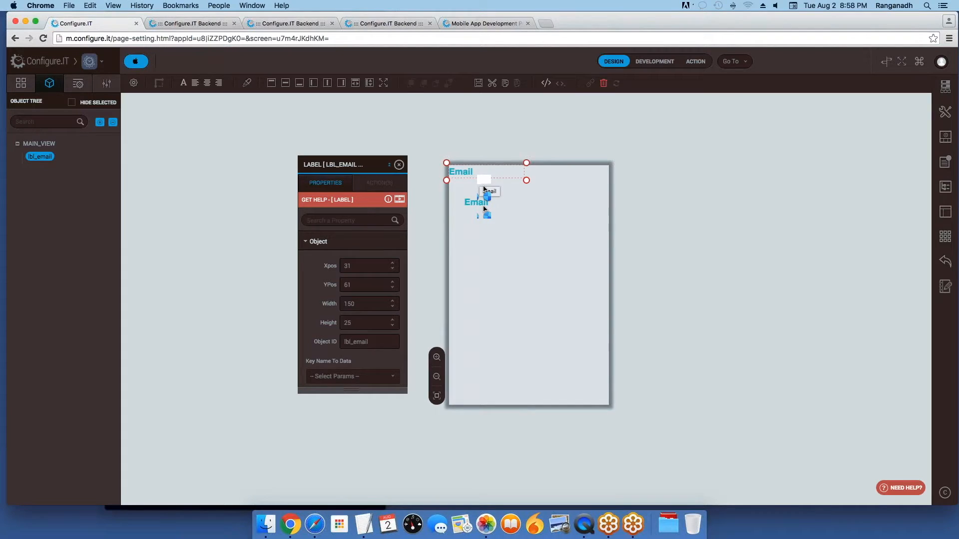
key("super+s")
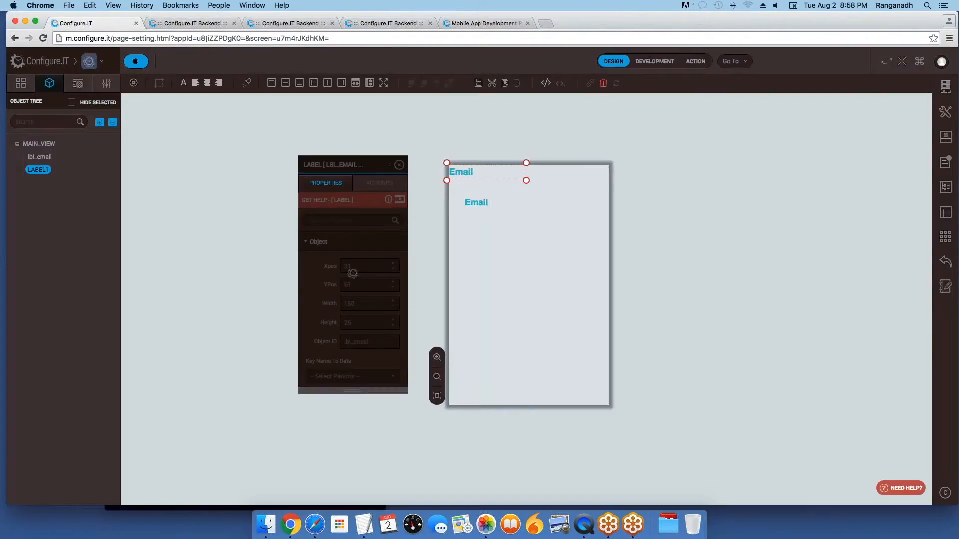
Step: Position the cloned label at X 25, Y 100
scroll(353, 300, "down", 3)
scroll(347, 318, "up", 3)
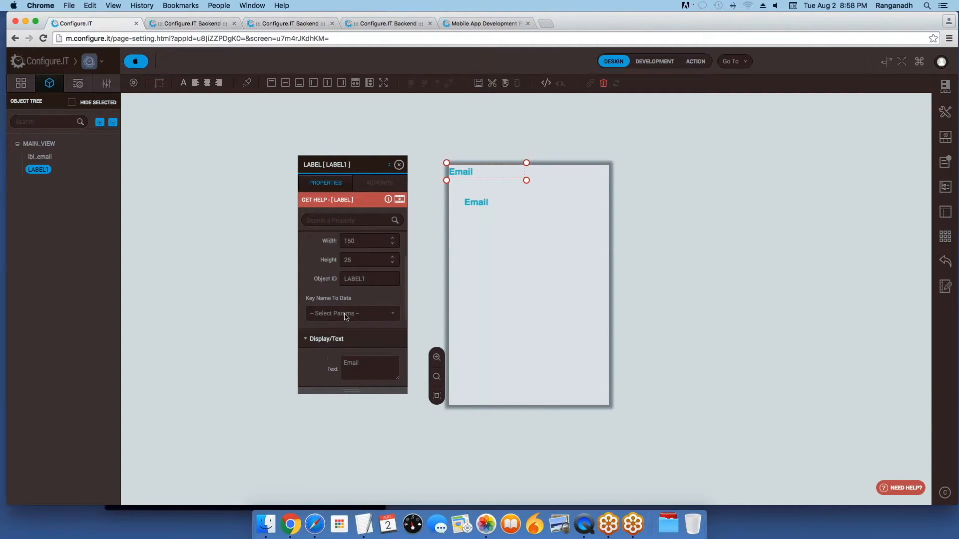
left_click_drag(357, 267, 345, 266)
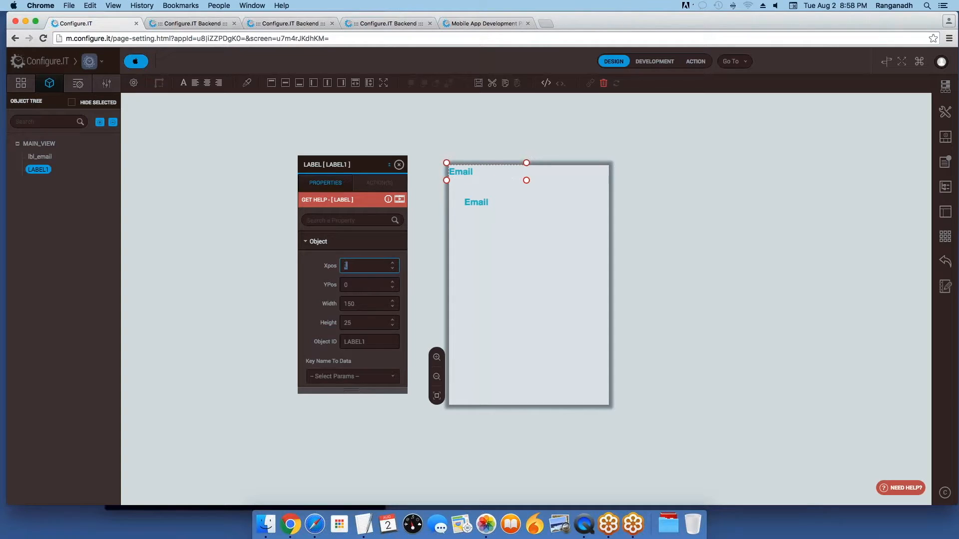
type("100")
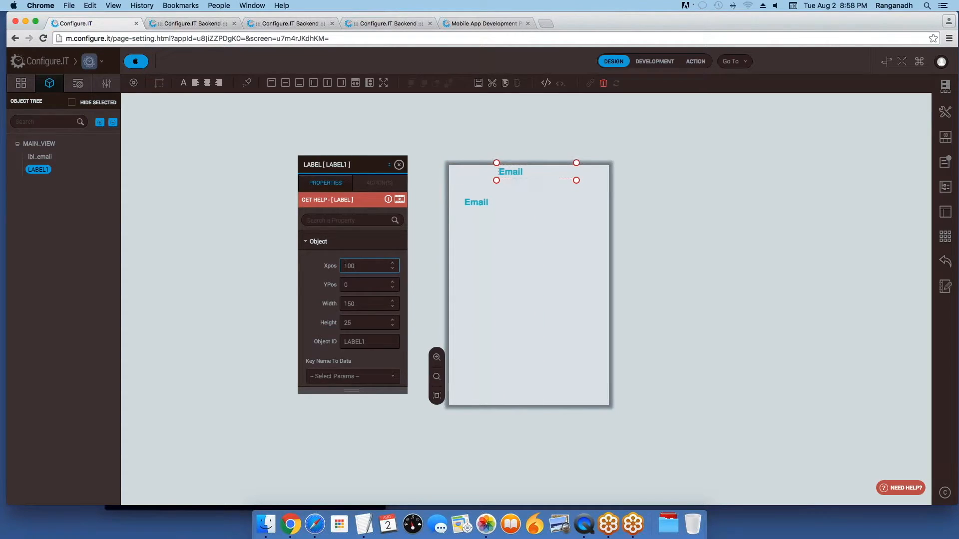
key("BackSpace")
key("BackSpace")
key("BackSpace")
type("25")
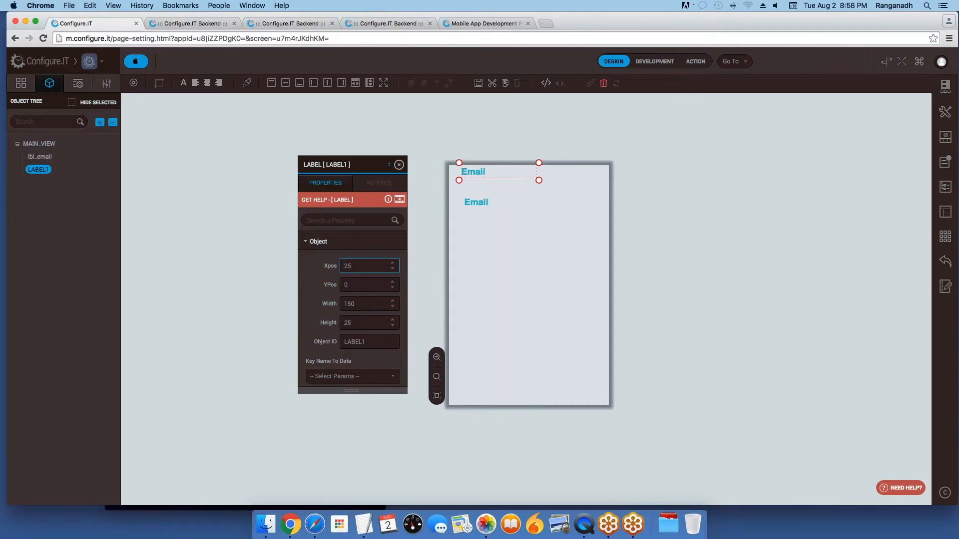
key("Tab")
type("100")
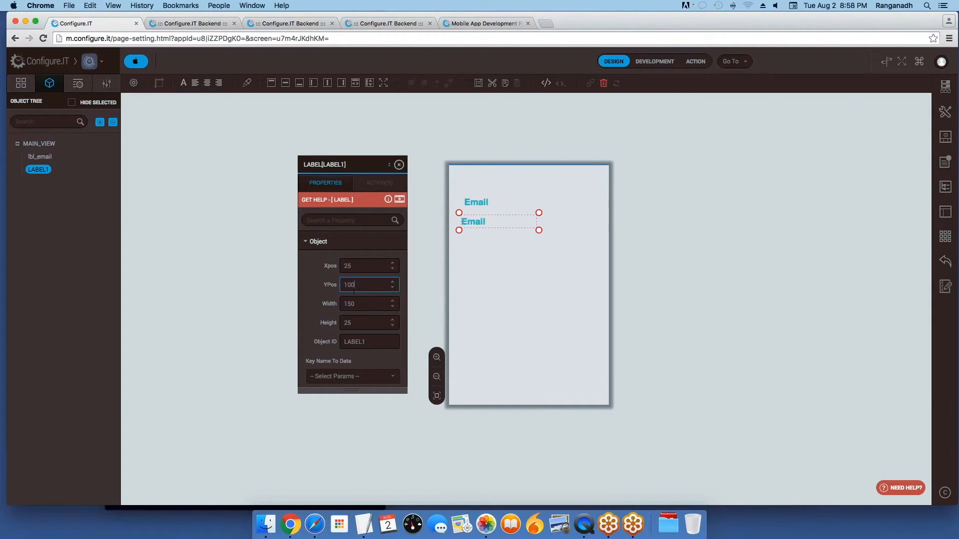
Step: Nudge the cloned label's Y position with the spinner arrows to 102
left_click(393, 288)
left_click(393, 289)
left_click(393, 288)
left_click(393, 281)
left_click(393, 282)
scroll(370, 377, "down", 5)
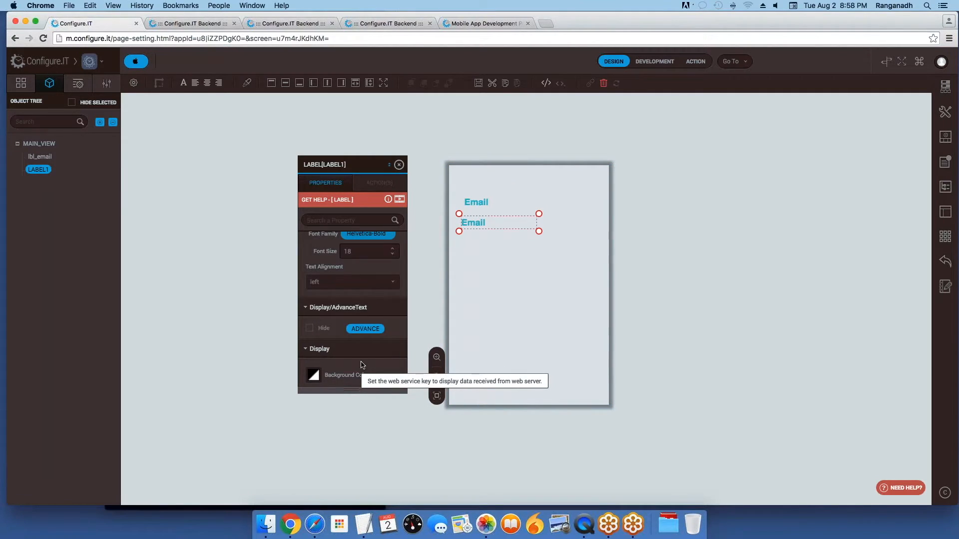
scroll(364, 307, "up", 2)
scroll(365, 314, "up", 5)
scroll(373, 329, "down", 3)
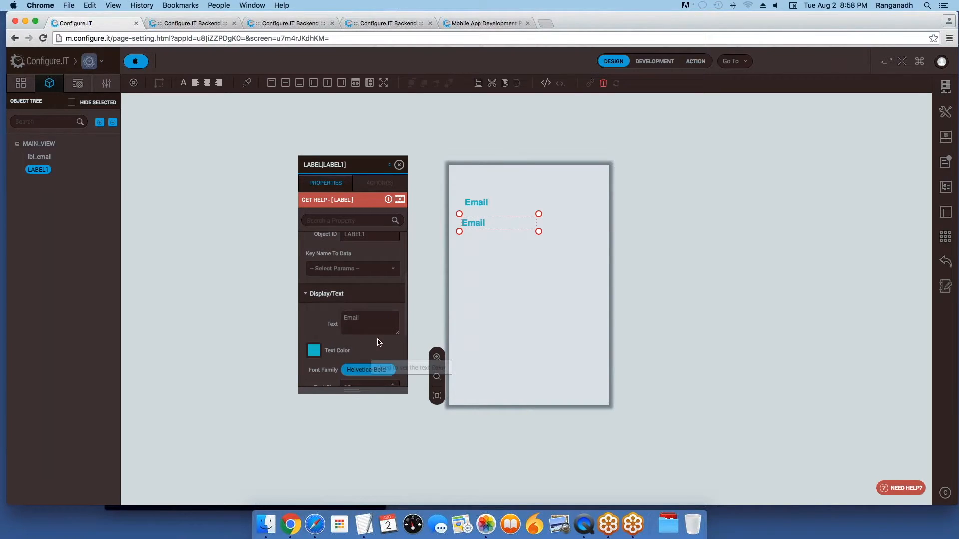
Step: Change the clone's text to 'Password' and add the Email label to the selection
left_click(377, 321)
key("BackSpace")
key("BackSpace")
key("BackSpace")
key("BackSpace")
key("BackSpace")
type("Password")
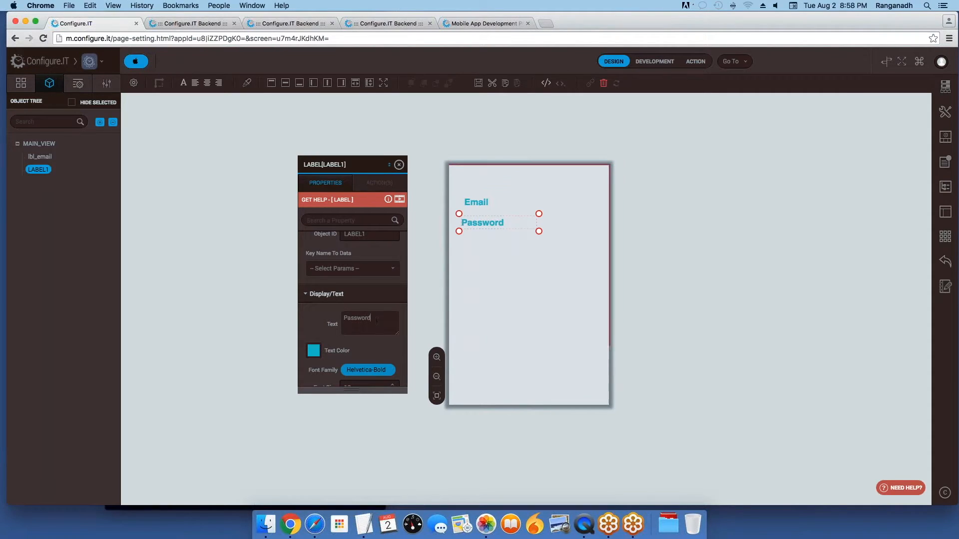
left_click(481, 205, "shift")
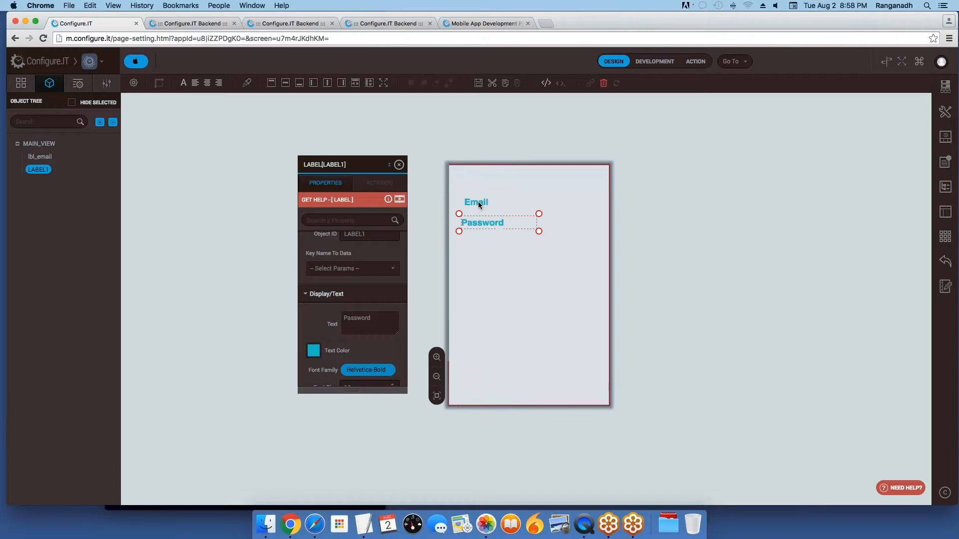
Step: Vertically align the Password label under Email and drag a Text Field beside Email
right_click(484, 202)
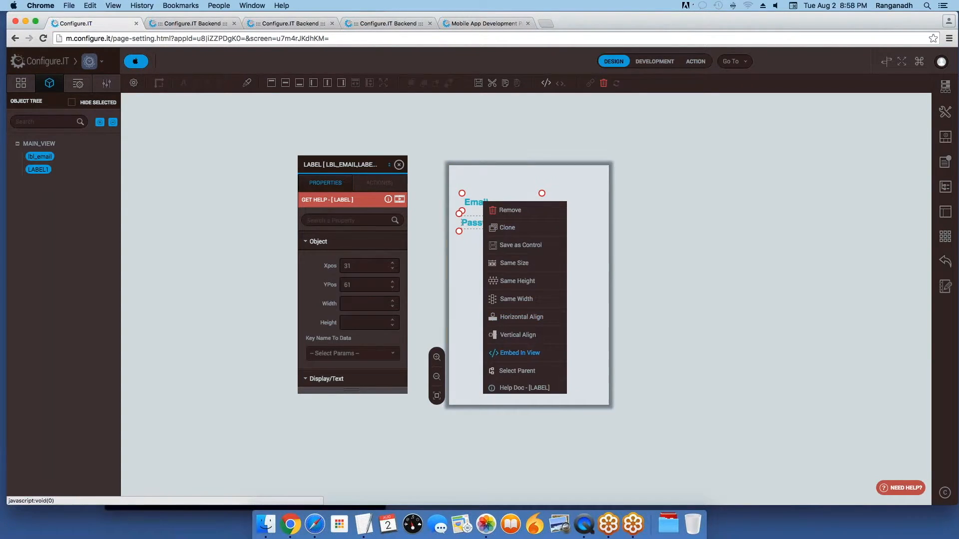
left_click(518, 334)
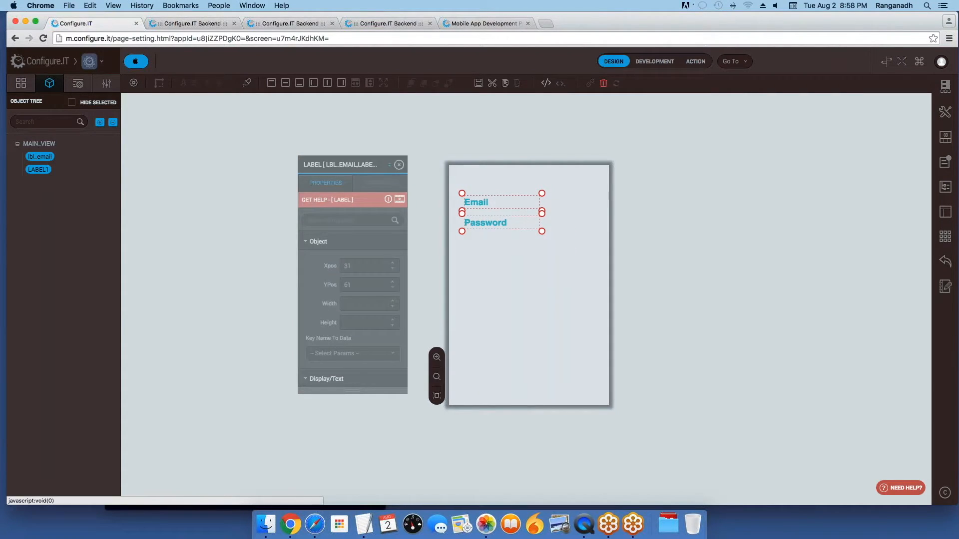
left_click(77, 83)
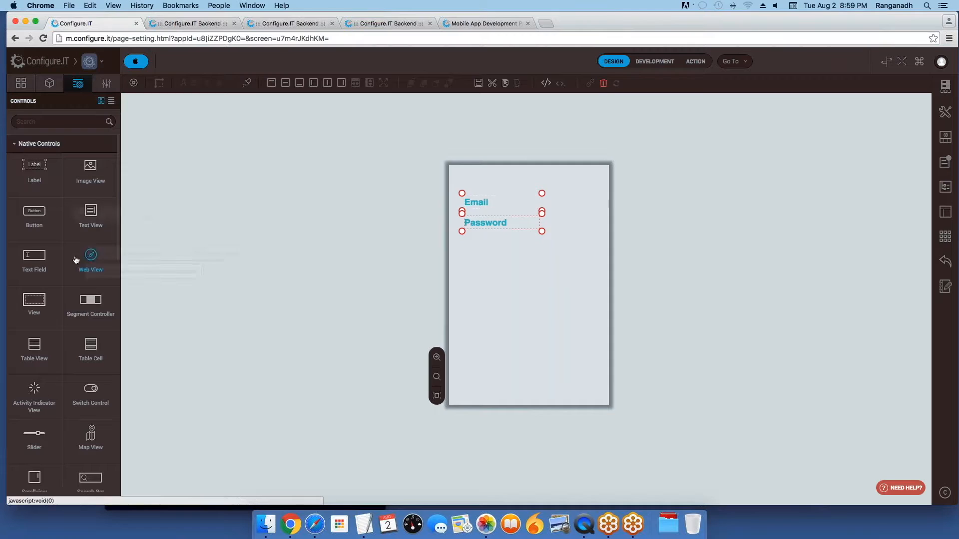
left_click_drag(34, 256, 566, 205)
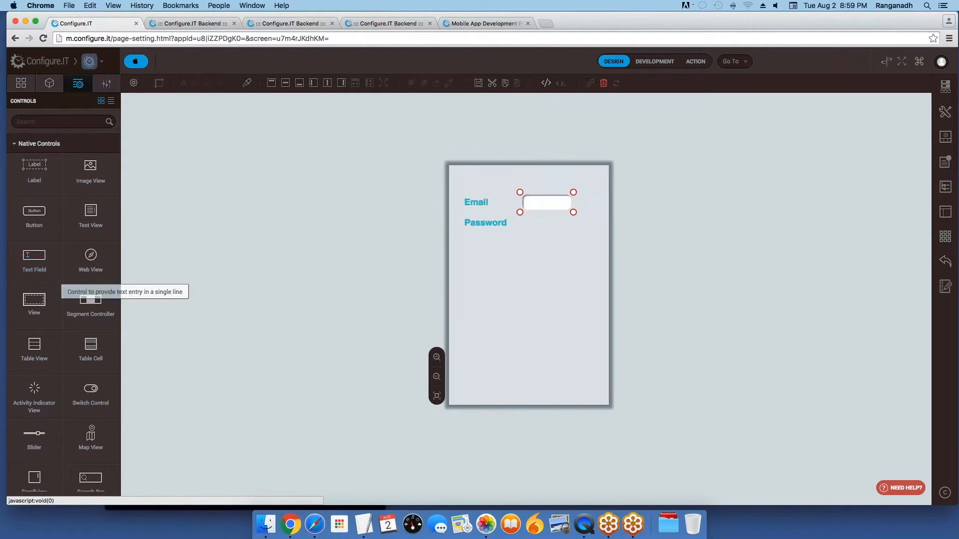
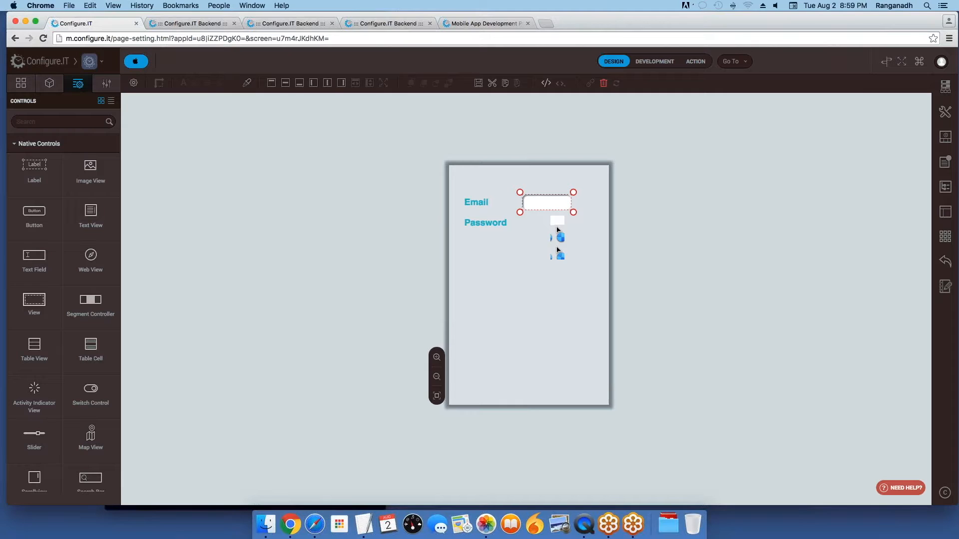
Step: Duplicate the Email text field and place the copy at Y 100, X 130
key("super+v")
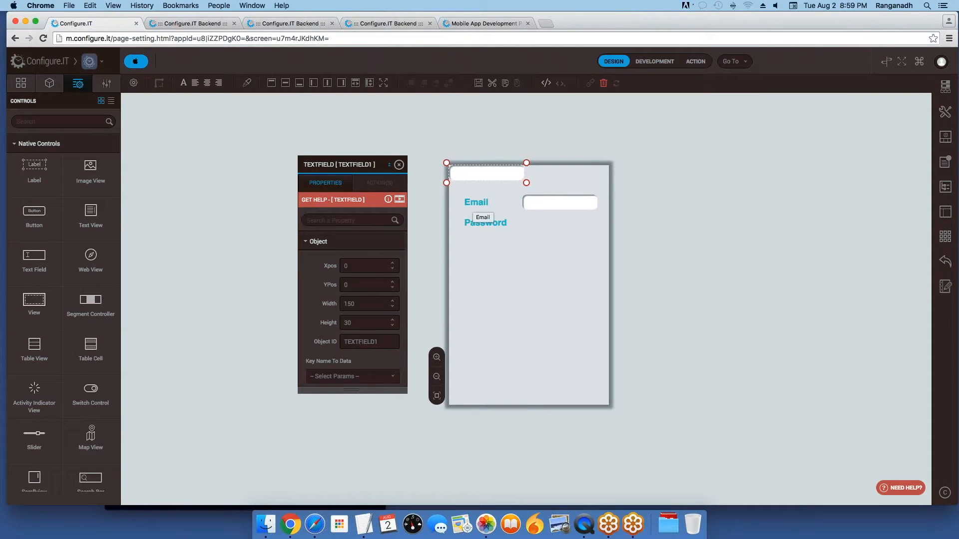
left_click(364, 285)
type("100")
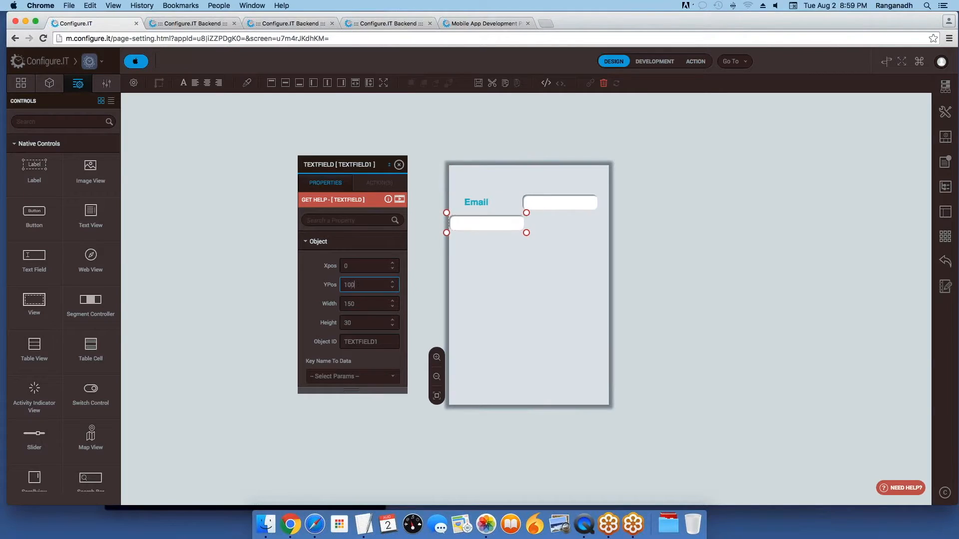
left_click(367, 266)
key("BackSpace")
type("130")
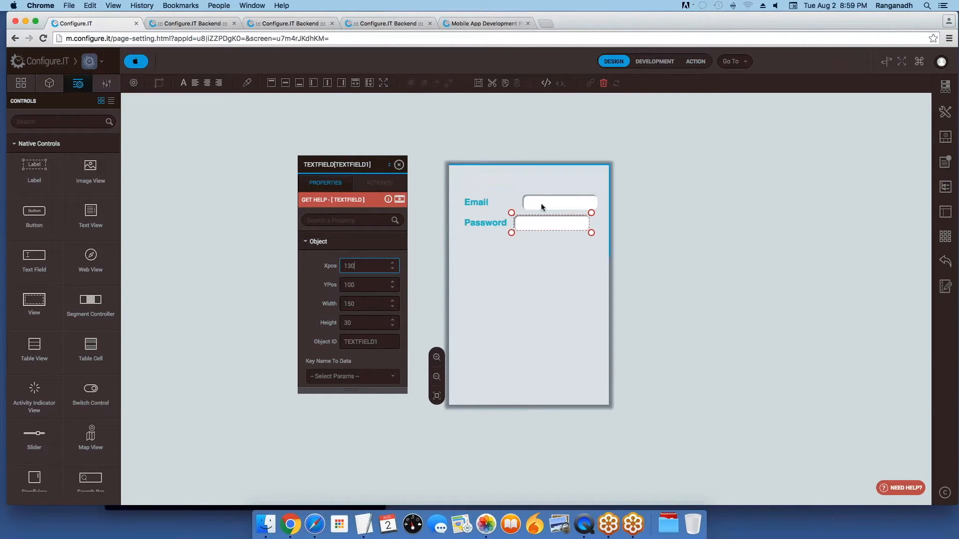
Step: Select both text fields and vertically align the Password field under Email
left_click(567, 203)
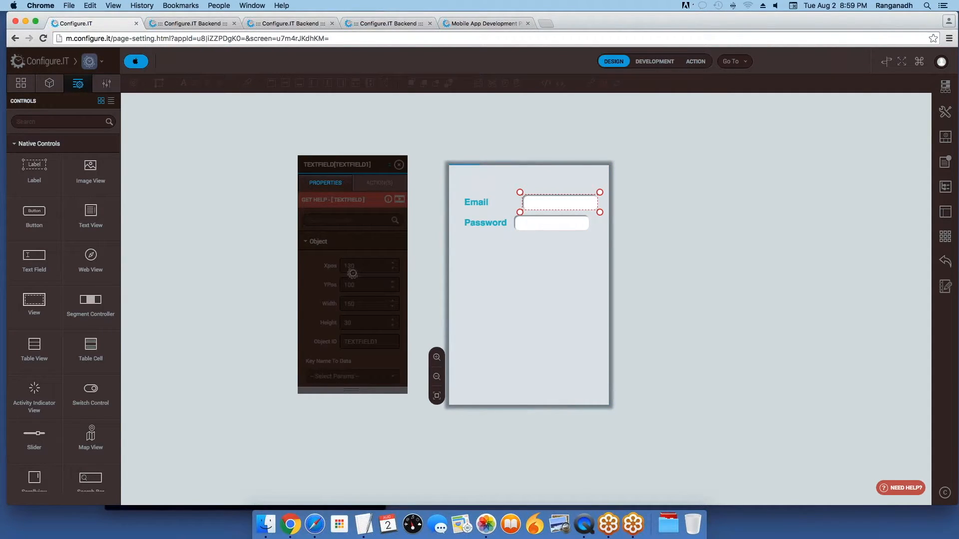
left_click(561, 226, "shift")
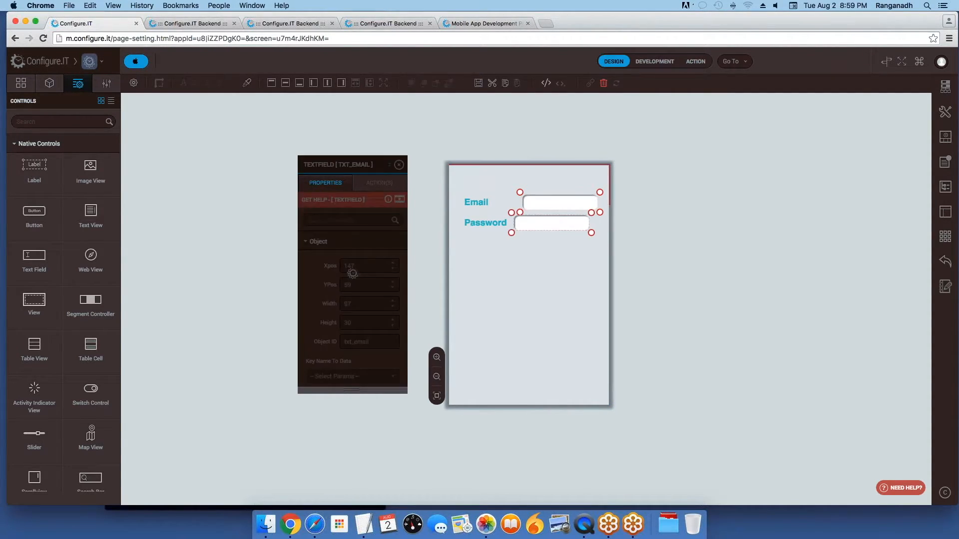
right_click(573, 215)
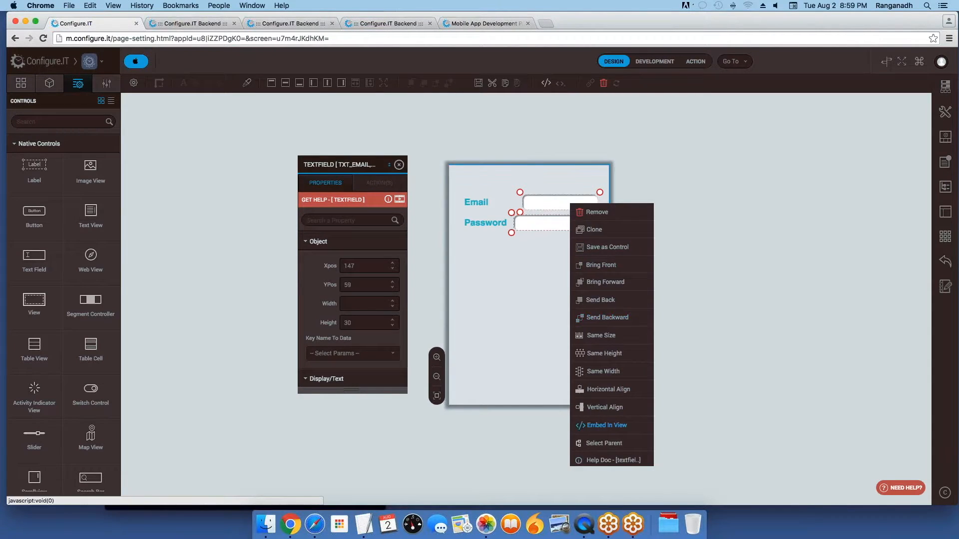
left_click(604, 407)
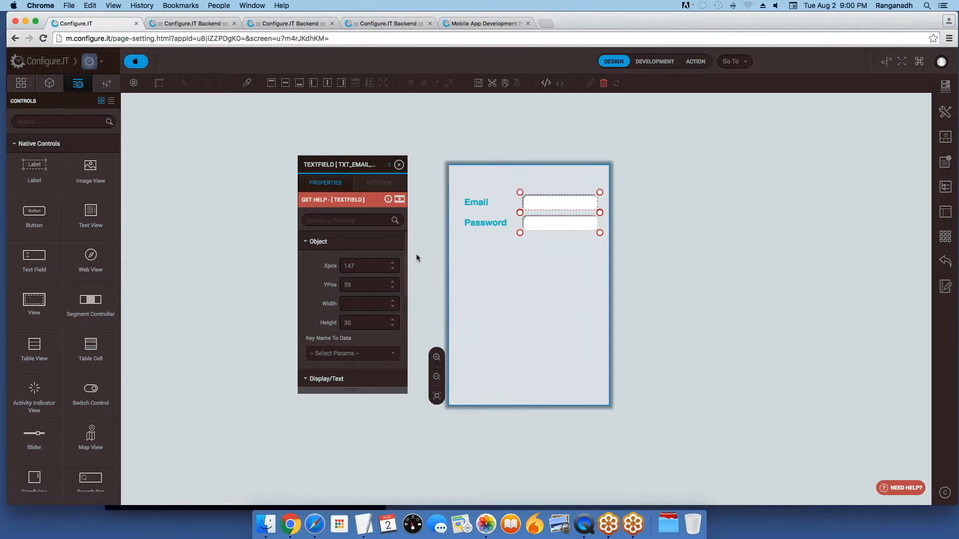
left_click(22, 84)
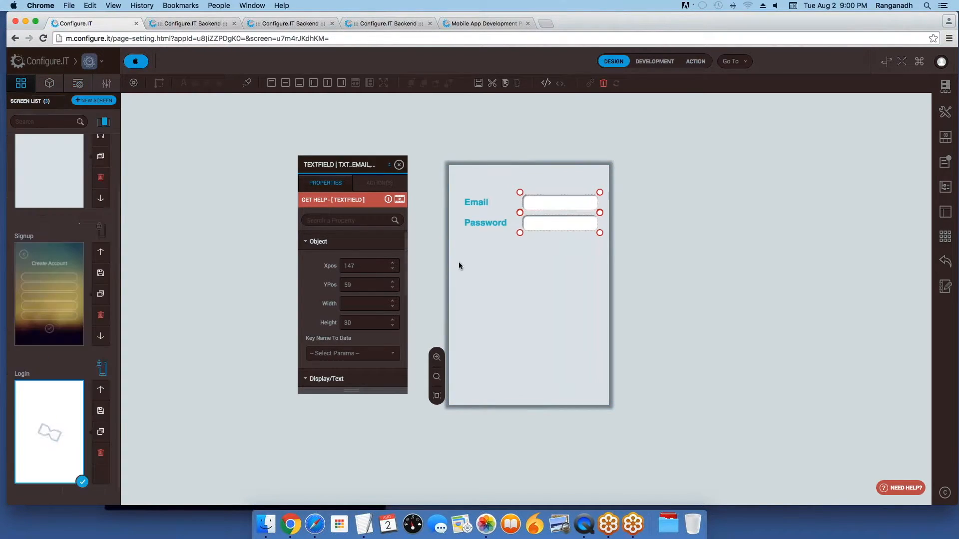
Step: Drag a Button from Native Controls onto the canvas below the two fields
left_click(76, 85)
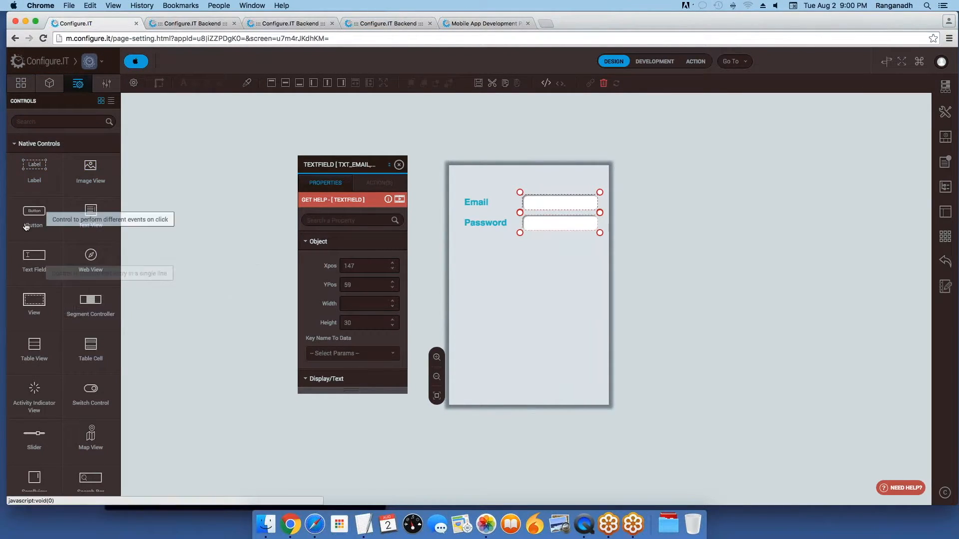
left_click_drag(34, 213, 525, 282)
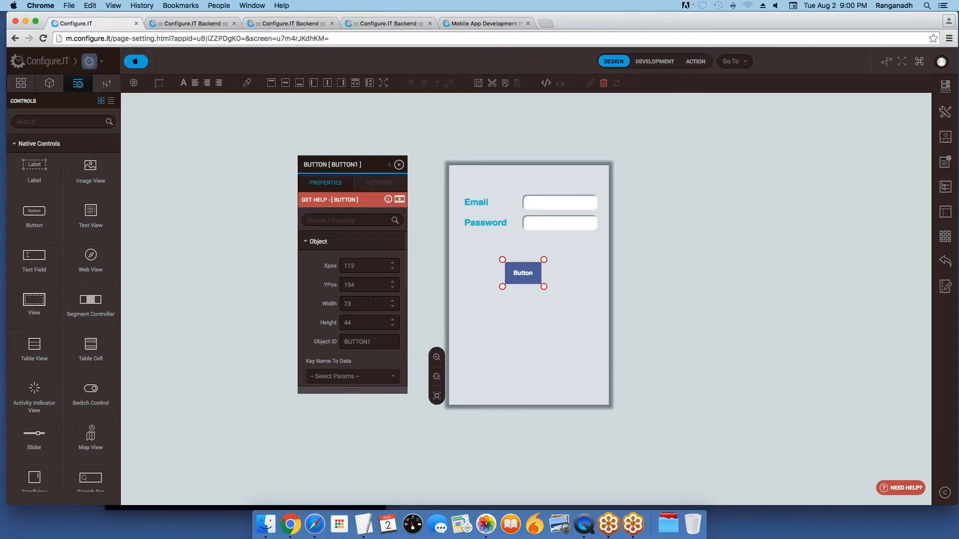
scroll(383, 344, "down", 5)
scroll(353, 310, "up", 5)
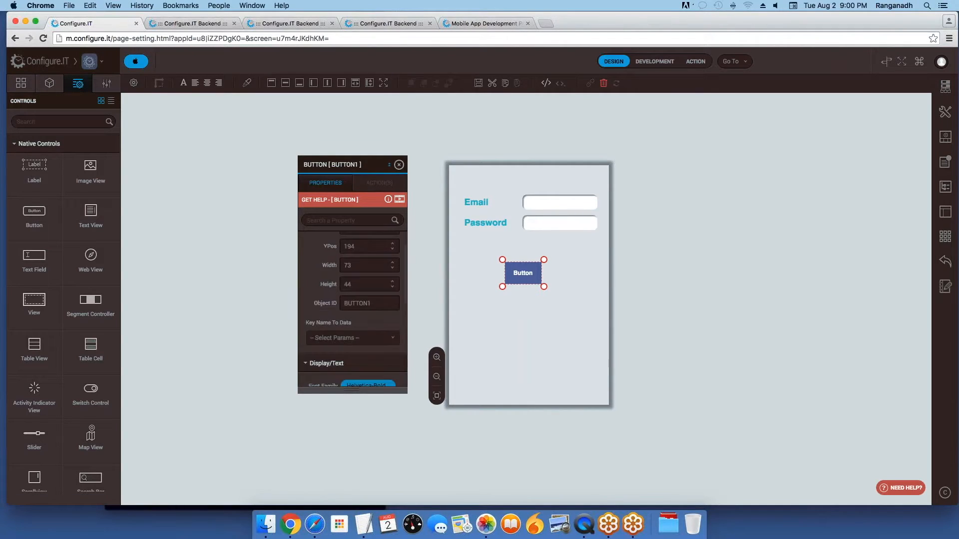
Step: Set the button's Normal Title to 'Login', then deselect it and close the properties panel
left_click(344, 220)
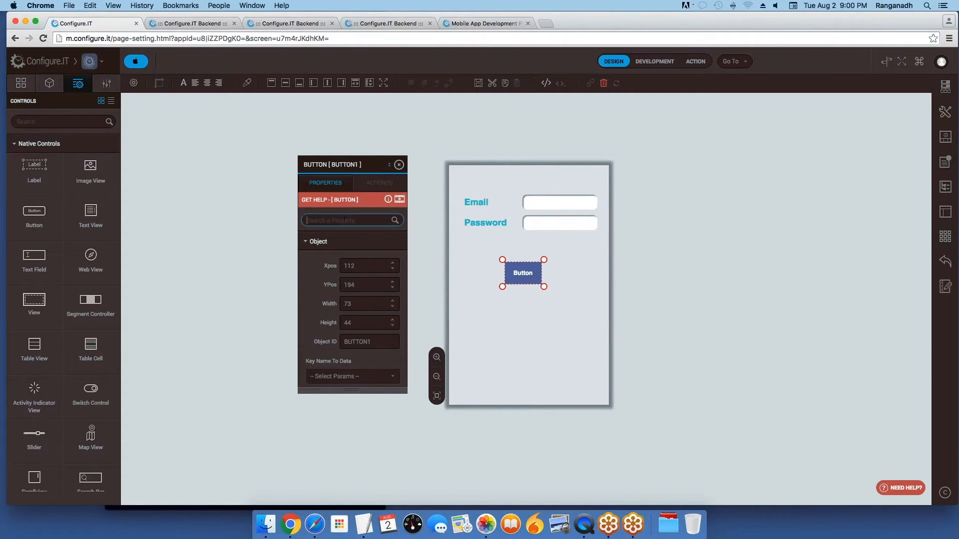
type("titl")
key("Tab")
type("Login")
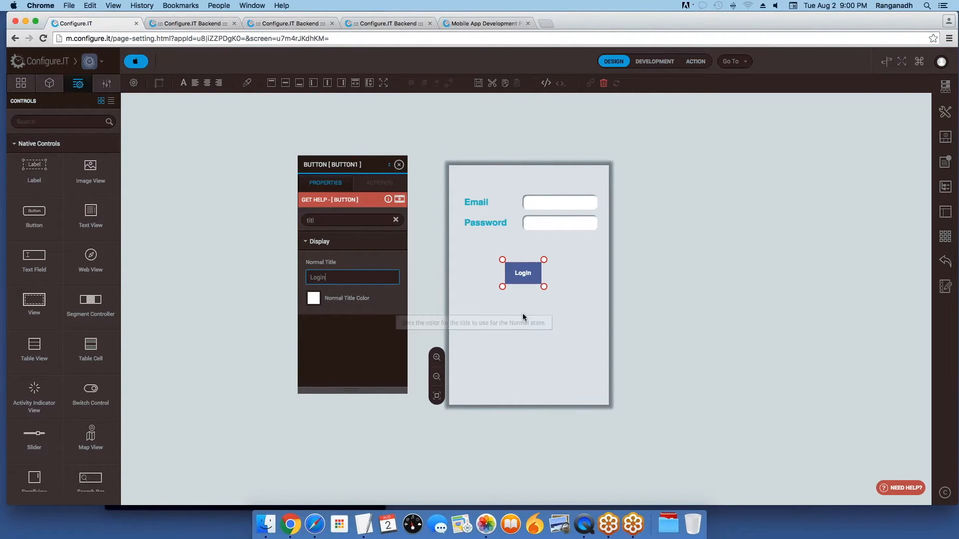
left_click(548, 349)
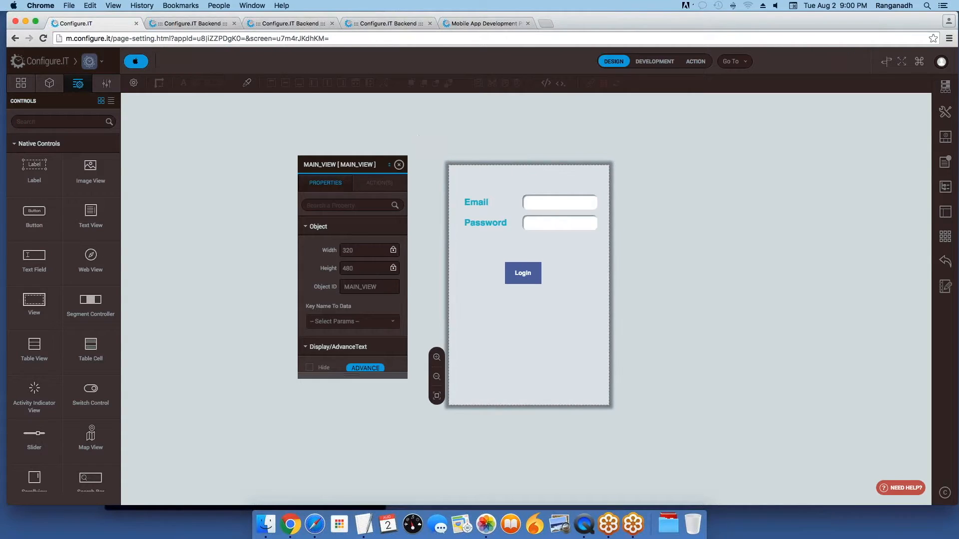
left_click(399, 164)
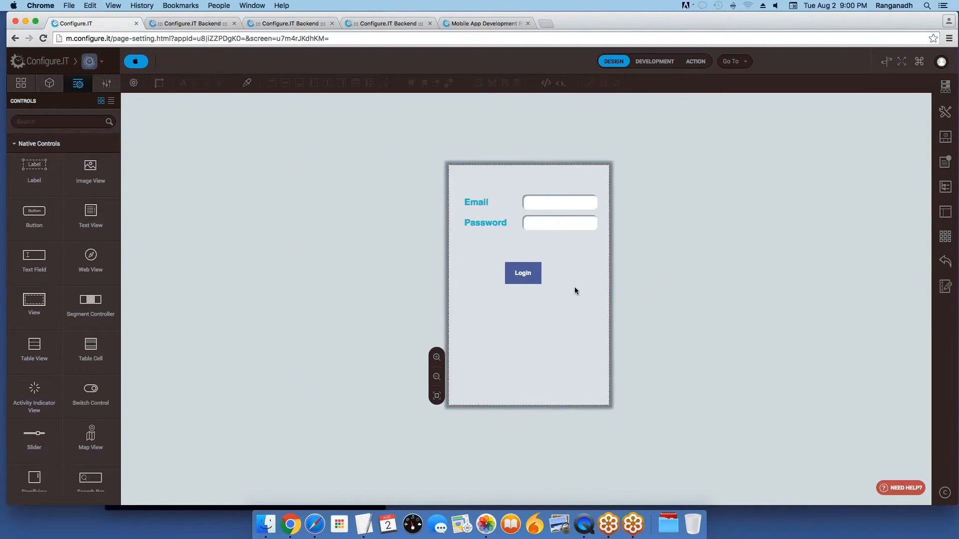
Step: Go to the Backend's MySQL API Configuration and open the Customer Login API
left_click(735, 61)
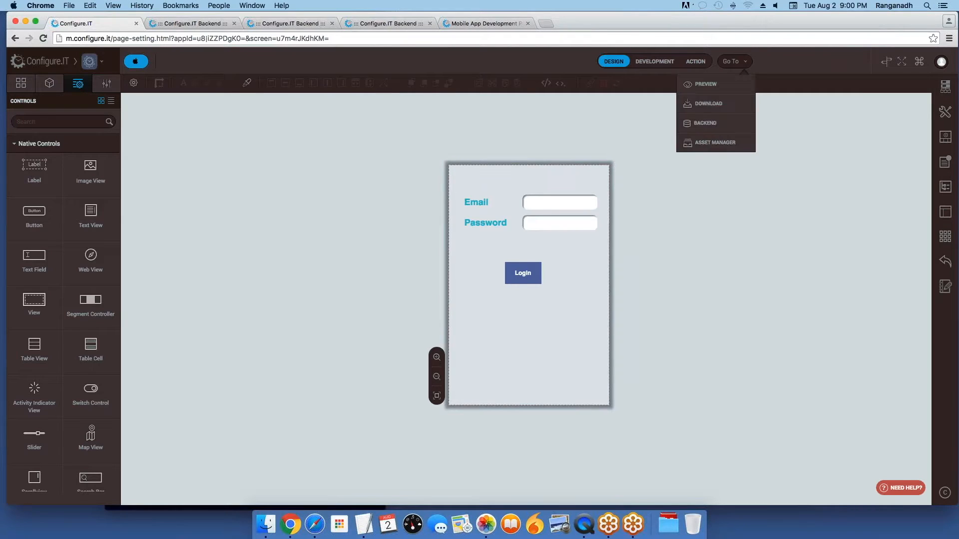
left_click(714, 127)
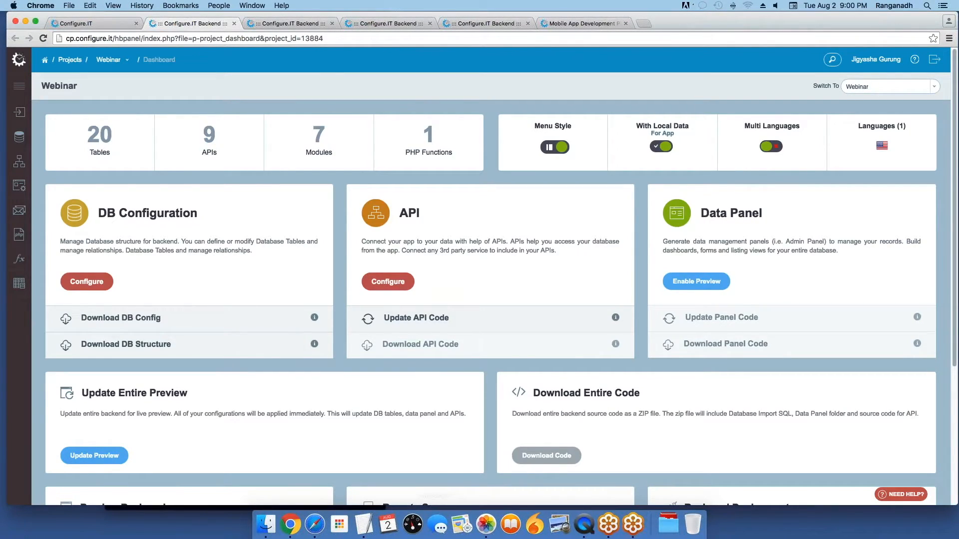
mouse_move(19, 161)
left_click(80, 160)
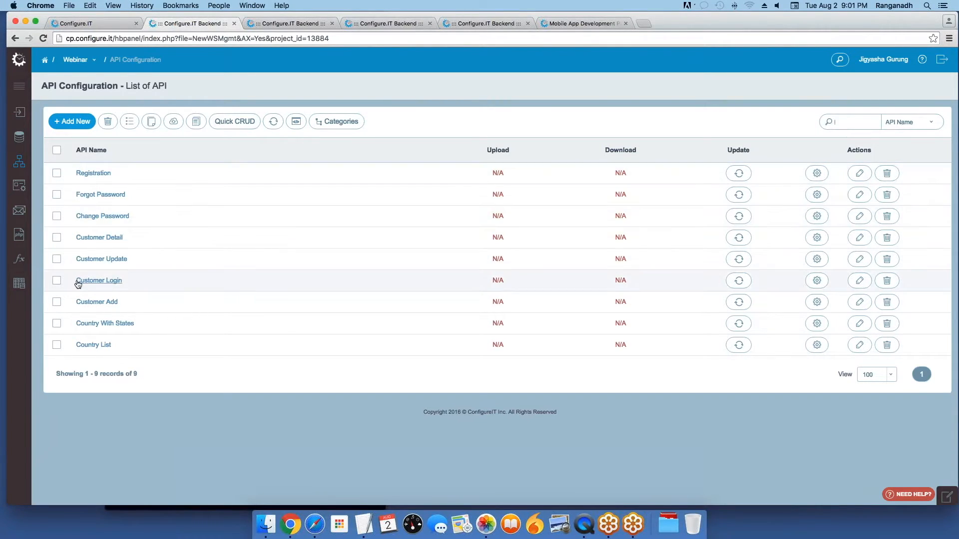
left_click(101, 282)
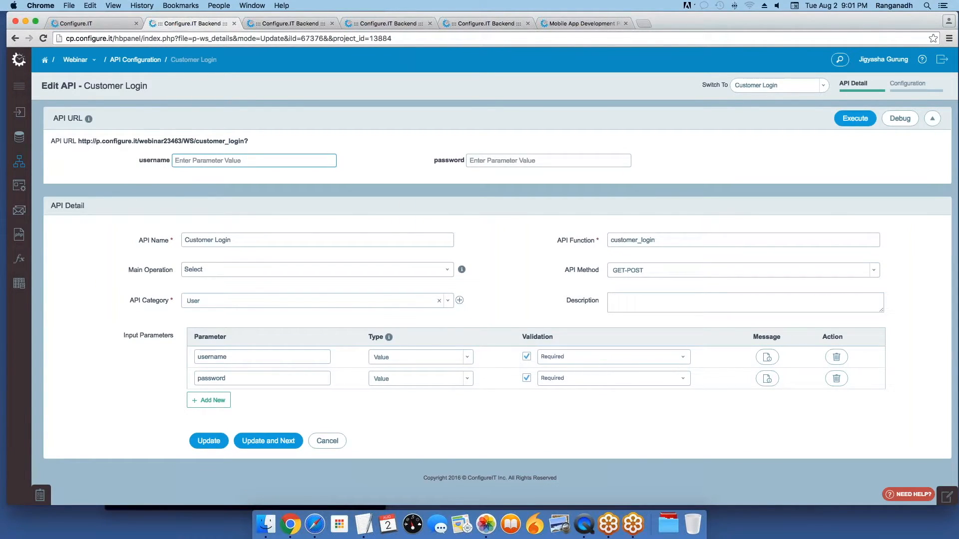
Step: Review the Customer Login name and its username/password parameters, then update to reach its configuration flow
left_click(250, 241)
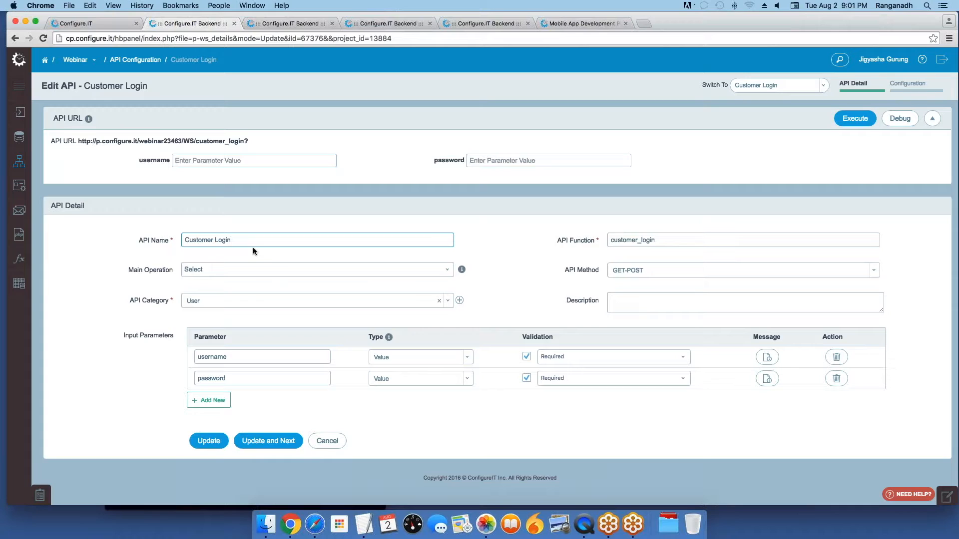
mouse_move(249, 240)
left_mouse_down()
mouse_move(194, 240)
mouse_move(252, 243)
left_mouse_up()
left_click(247, 359)
left_click(246, 378)
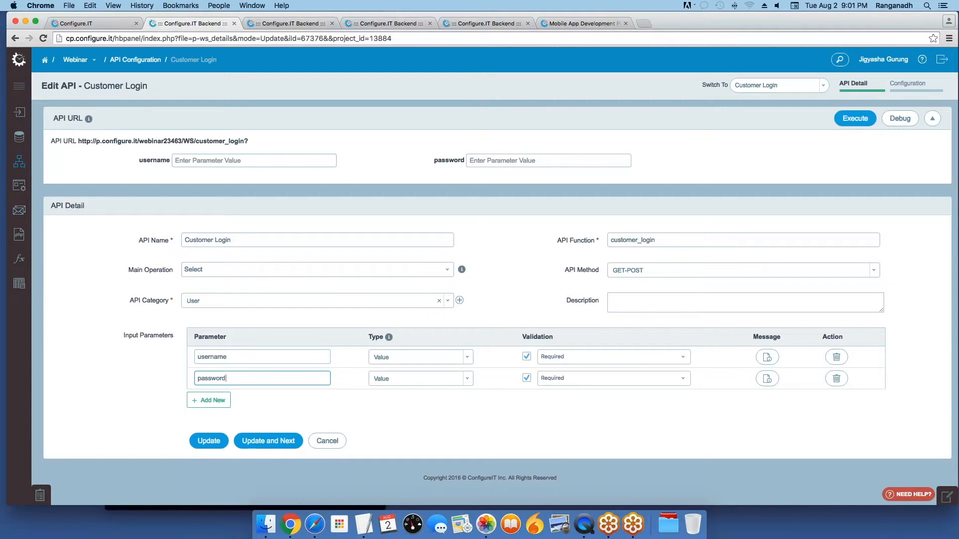
left_click_drag(238, 360, 195, 357)
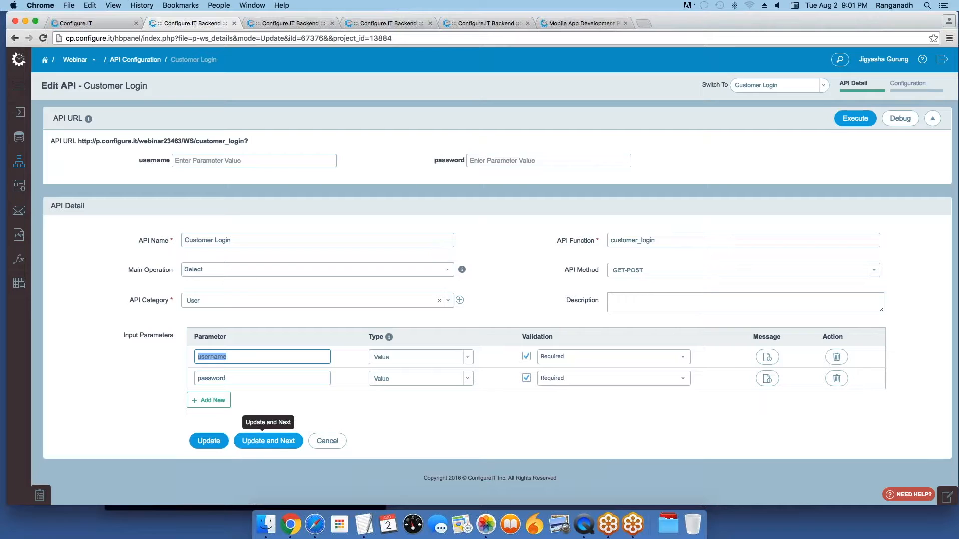
left_click(276, 445)
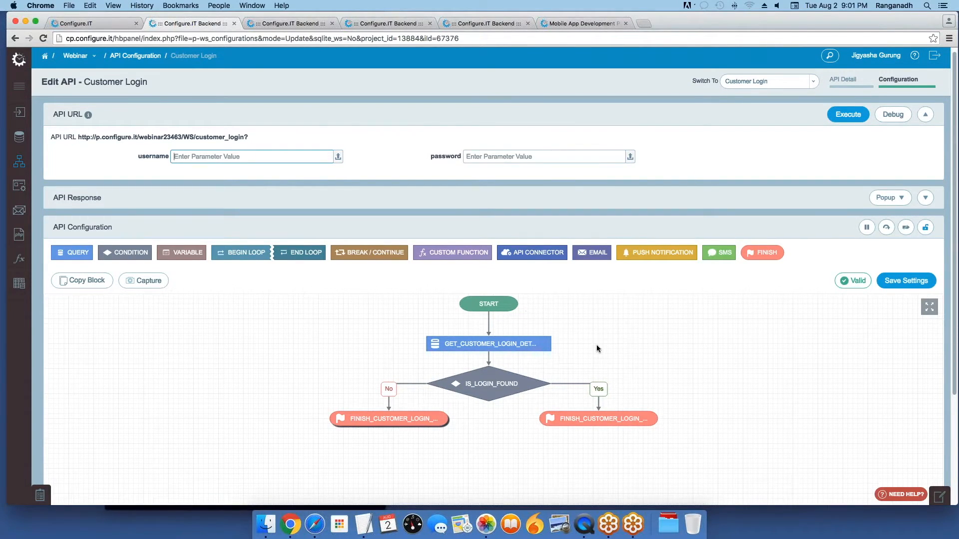
Step: Open the customer login details query and advance to its where conditions
left_click(488, 344)
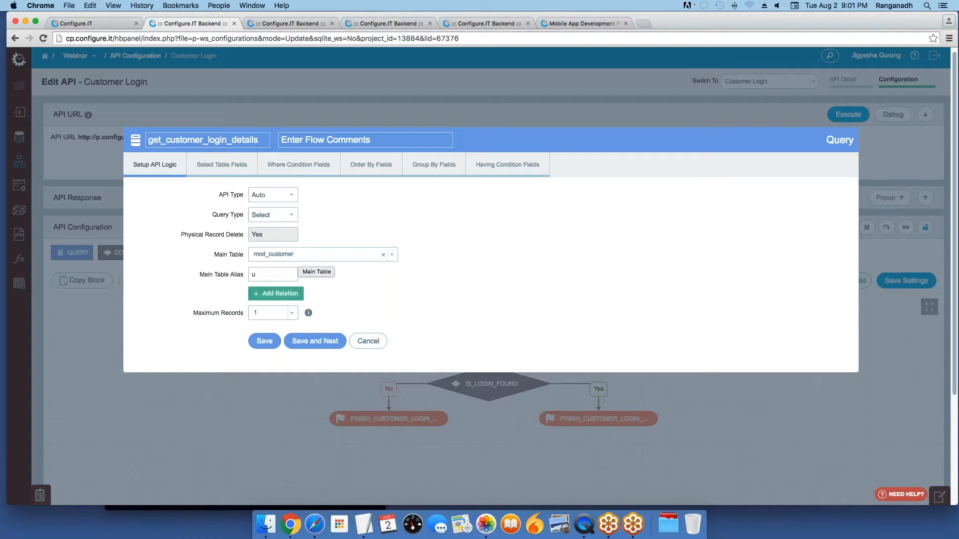
left_click(312, 341)
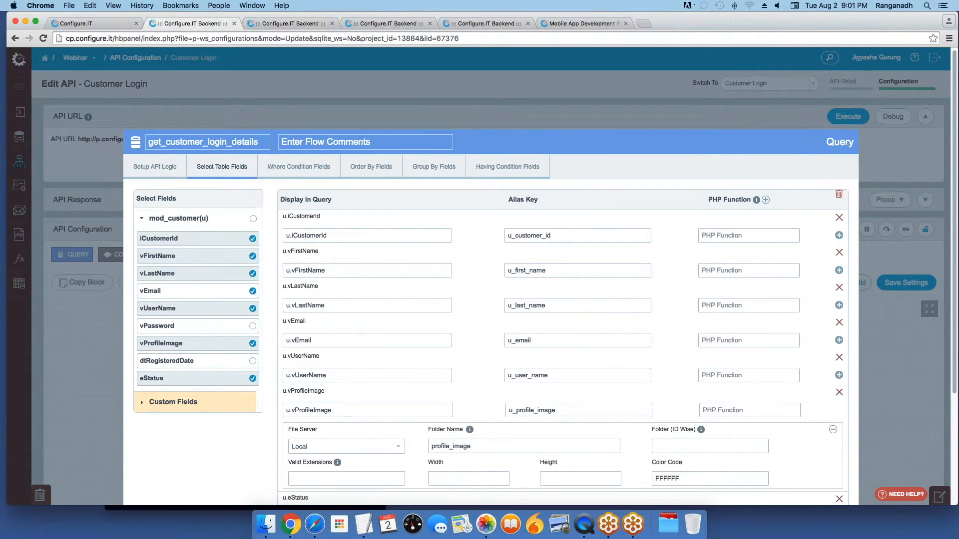
left_click(298, 167)
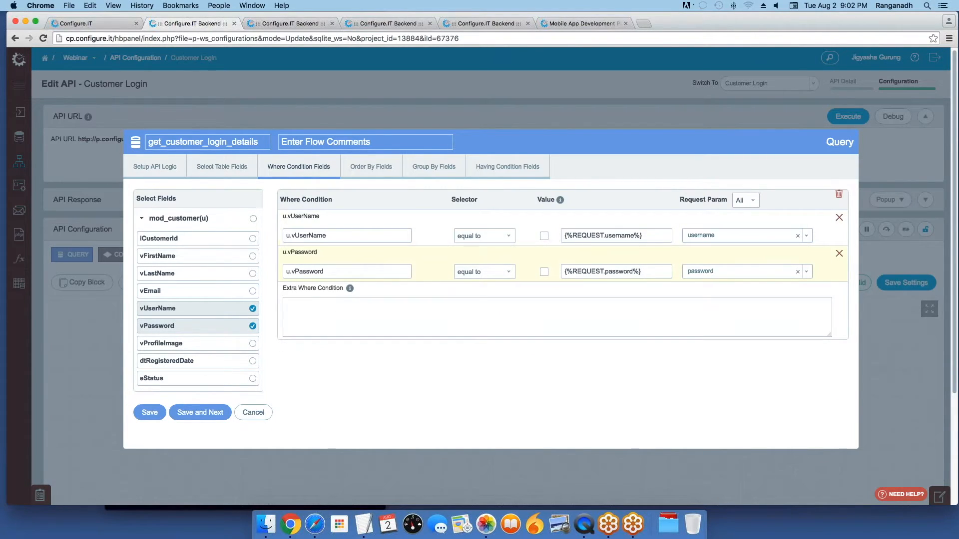
Step: Replace the u.vUserName condition with vEmail matched to the username parameter, and save the query
left_click(342, 237)
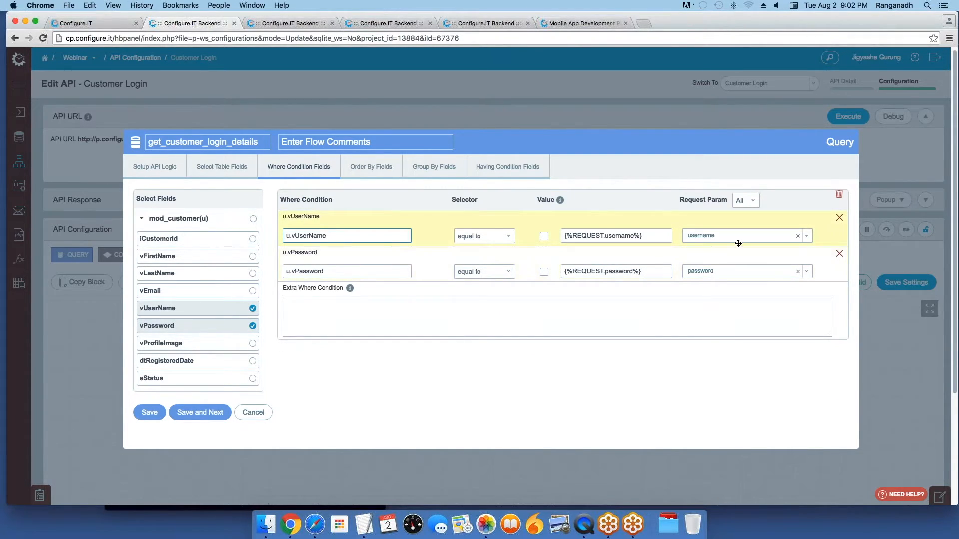
left_click(839, 219)
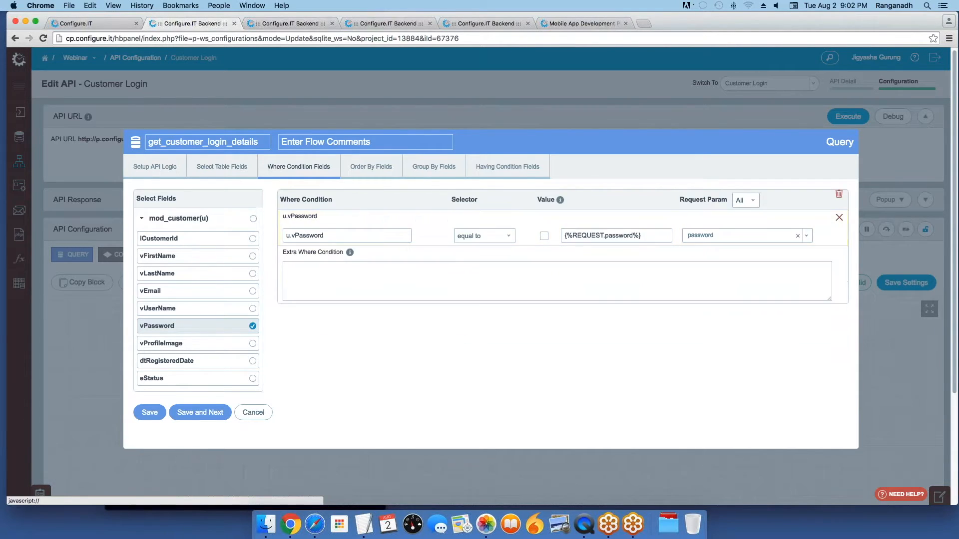
left_click(252, 292)
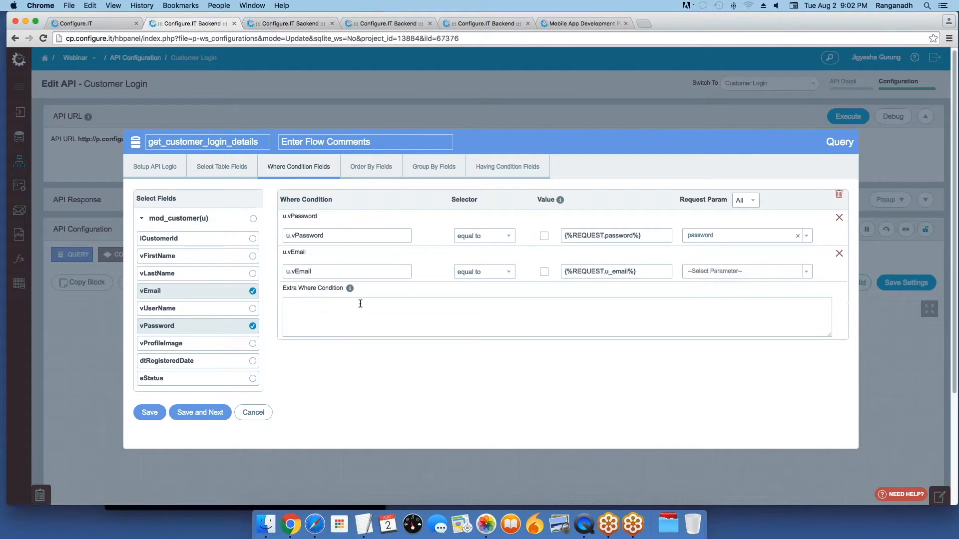
left_click(713, 272)
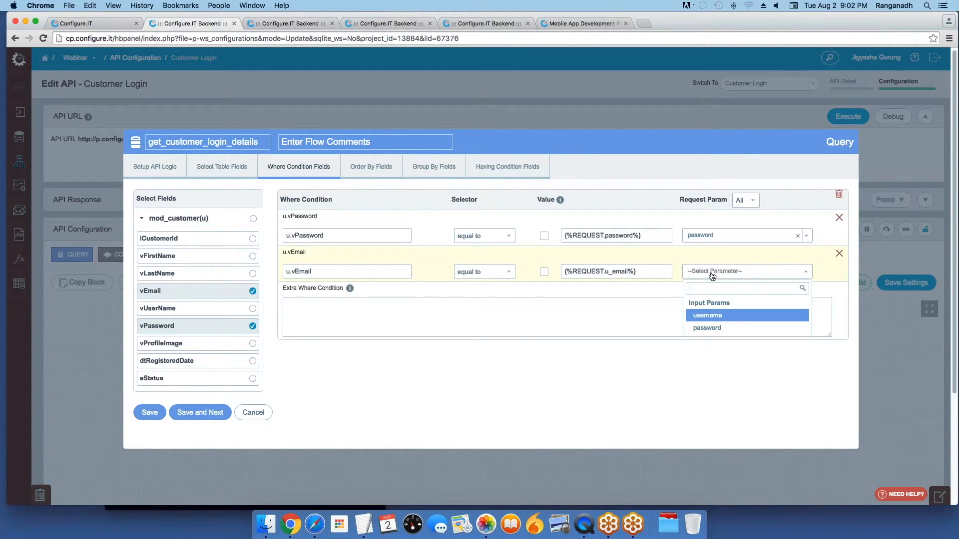
left_click(707, 316)
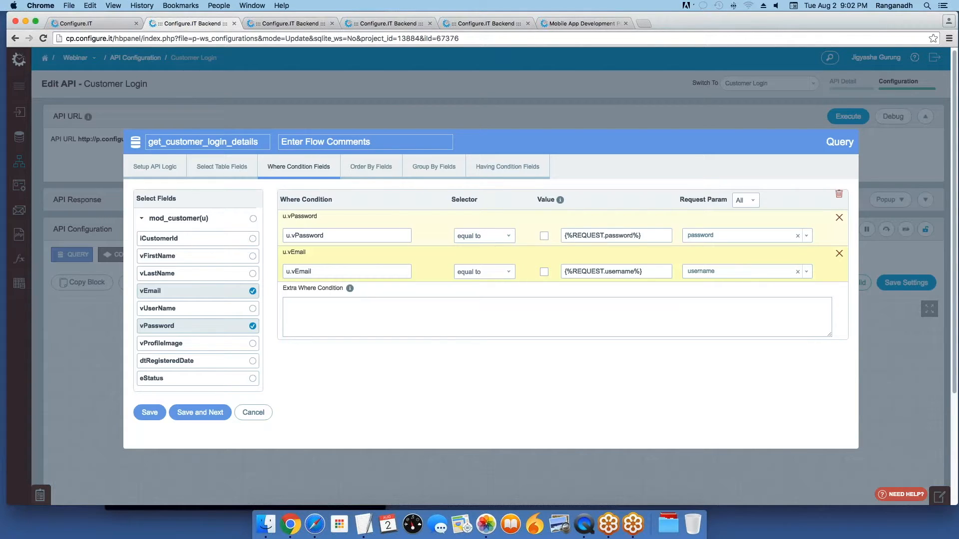
left_click(151, 413)
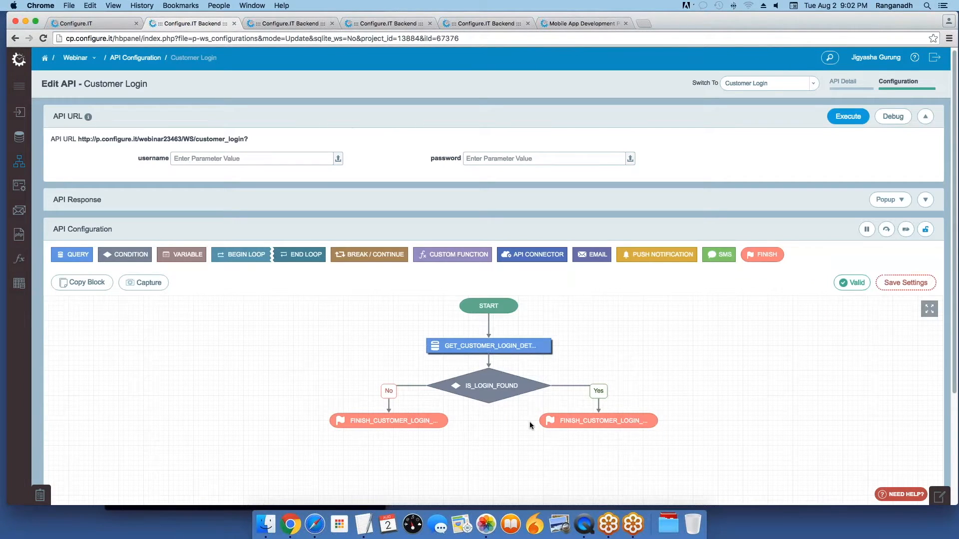
Step: Save the IS_LOGIN_FOUND condition and the success finish block returning Success 1, 'Customer information found.'
double_click(464, 377)
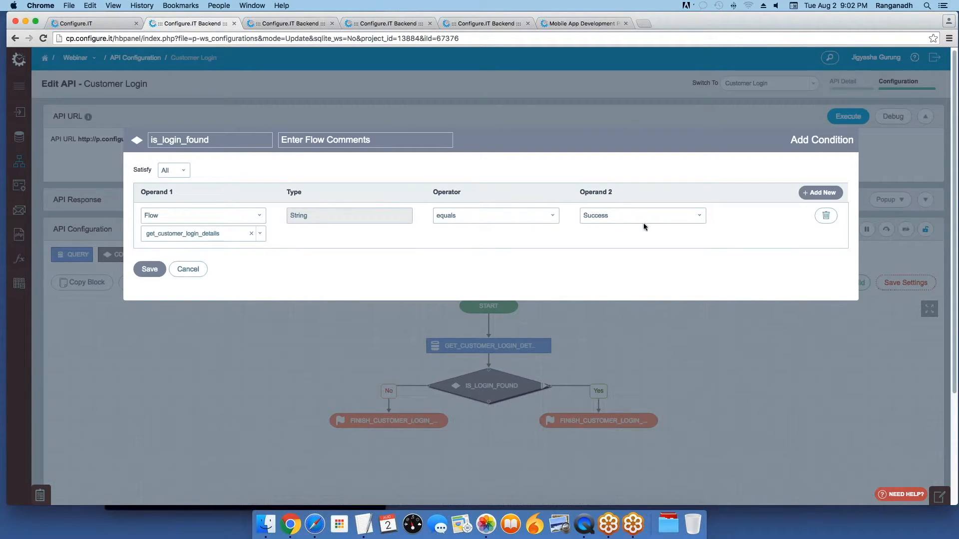
left_click(149, 269)
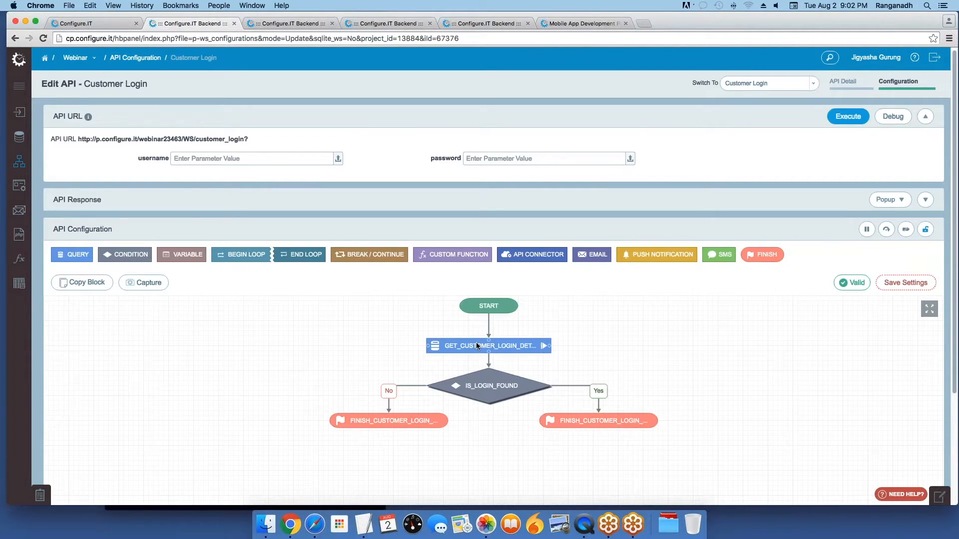
left_click(605, 423)
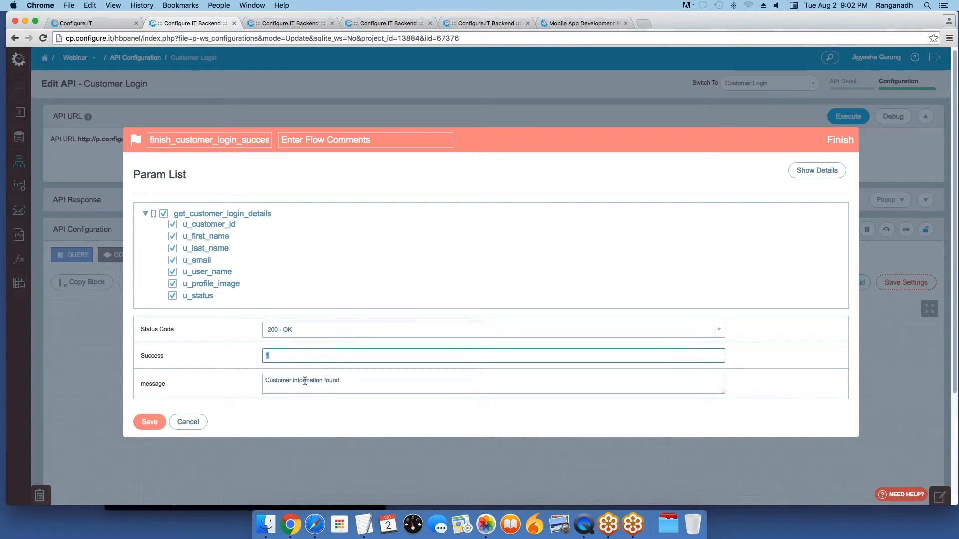
left_click(467, 382)
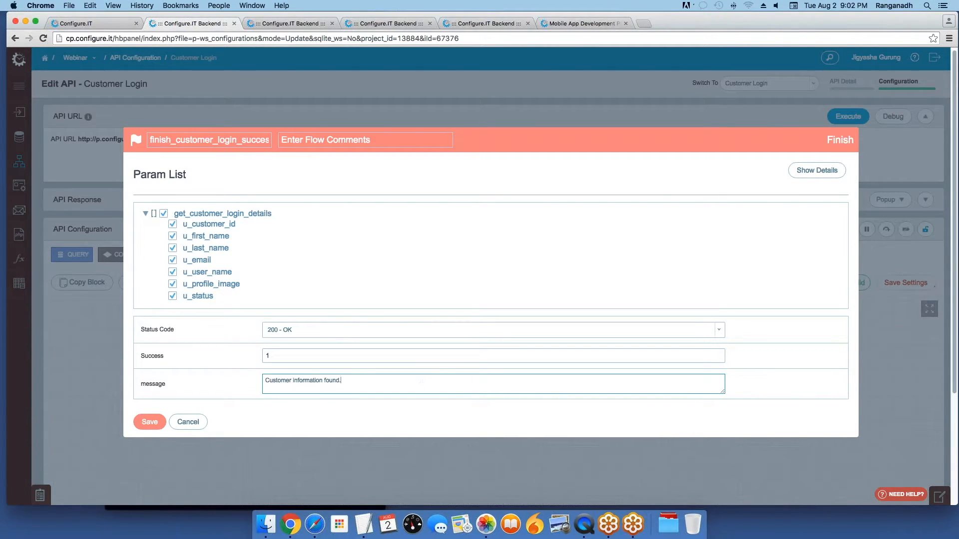
left_click(150, 422)
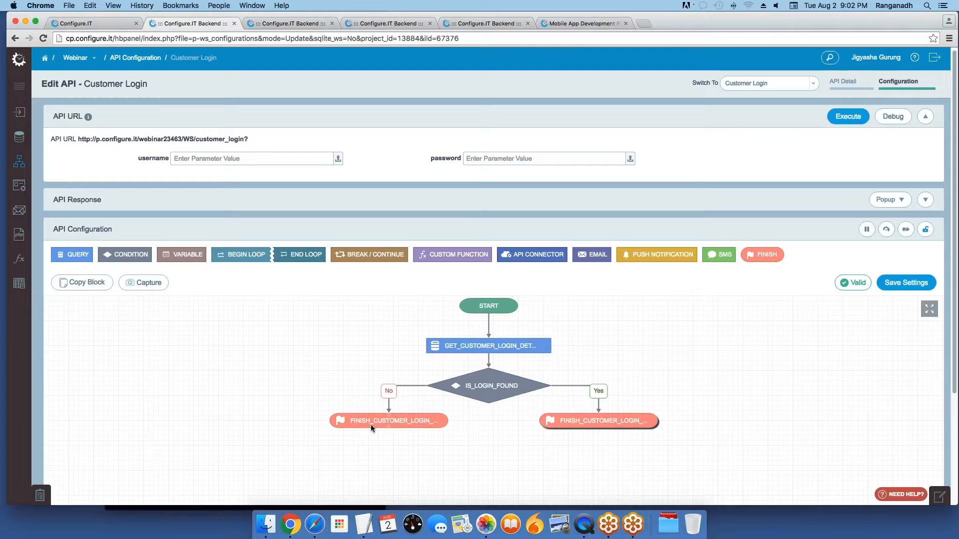
Step: Save the failure finish block with Success 0, then save the API flow settings
double_click(395, 422)
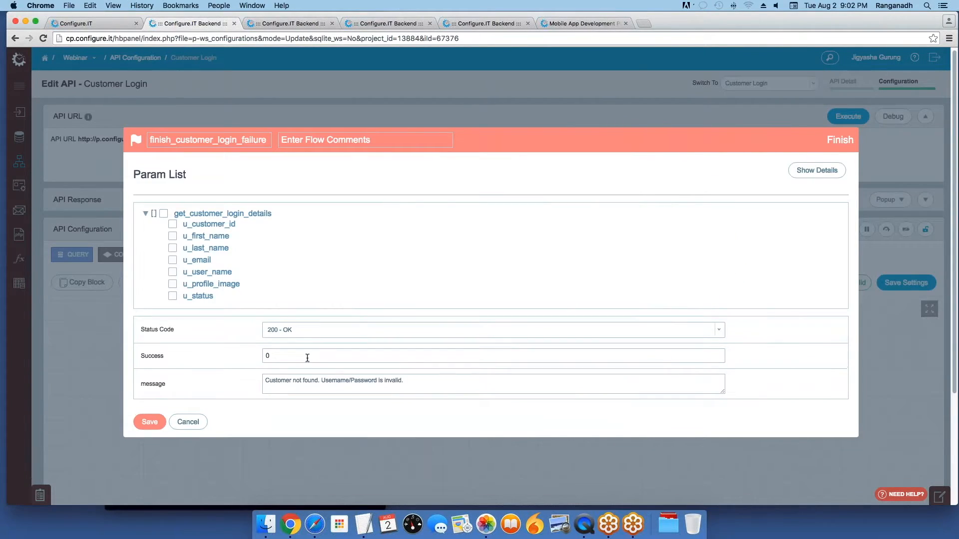
left_click(286, 357)
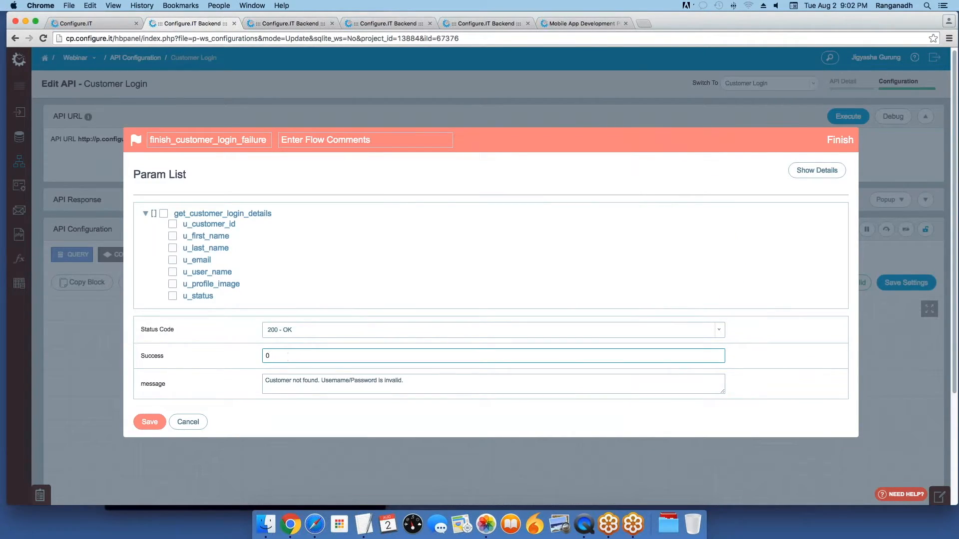
left_click(153, 423)
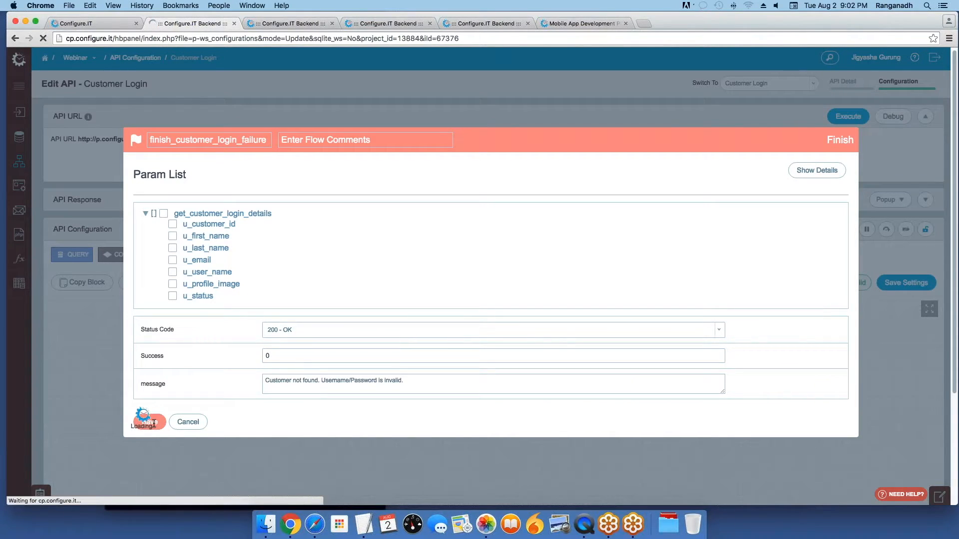
scroll(684, 423, "down", 1)
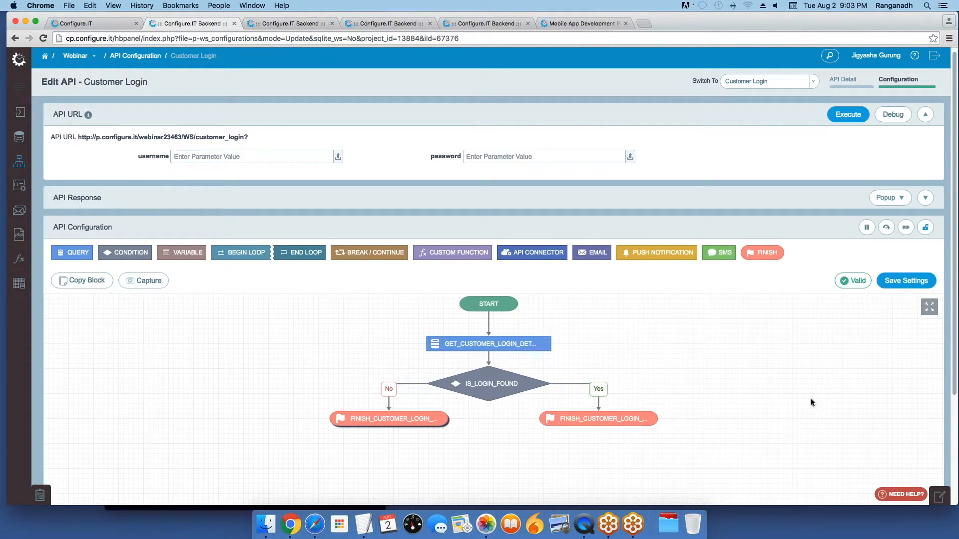
left_click(906, 281)
Step: Execute the login API with a test username and password; the response shows success 0
left_click(211, 156)
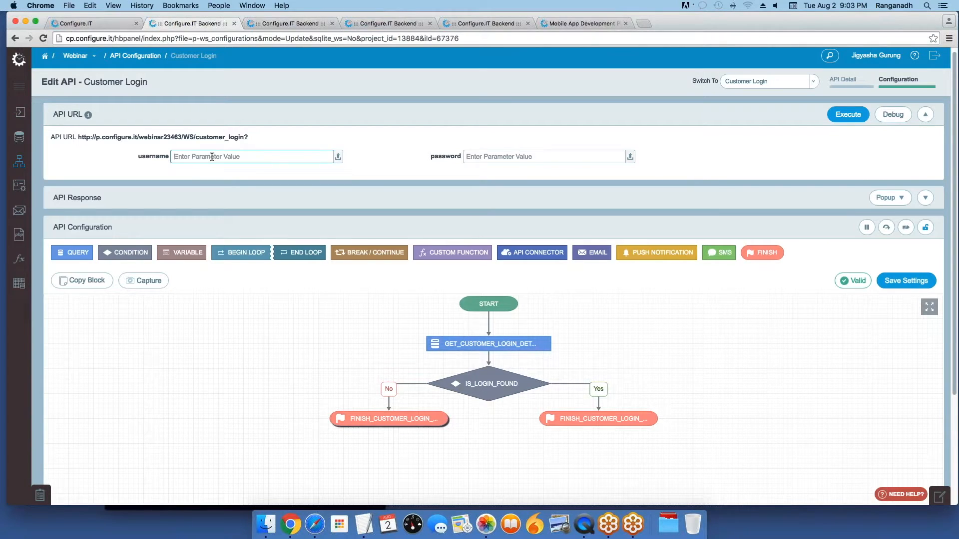
type("jigyasha")
key("Tab")
type("abc")
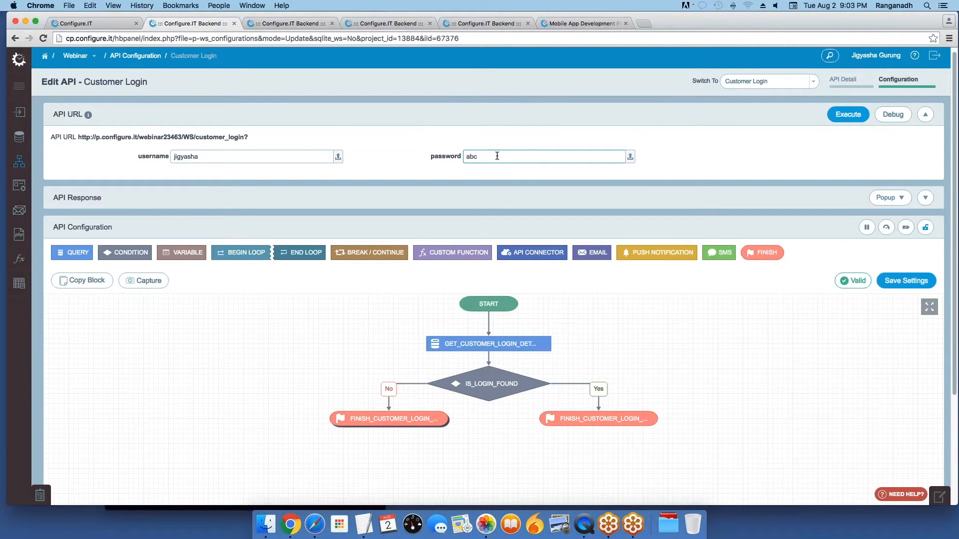
left_click(842, 116)
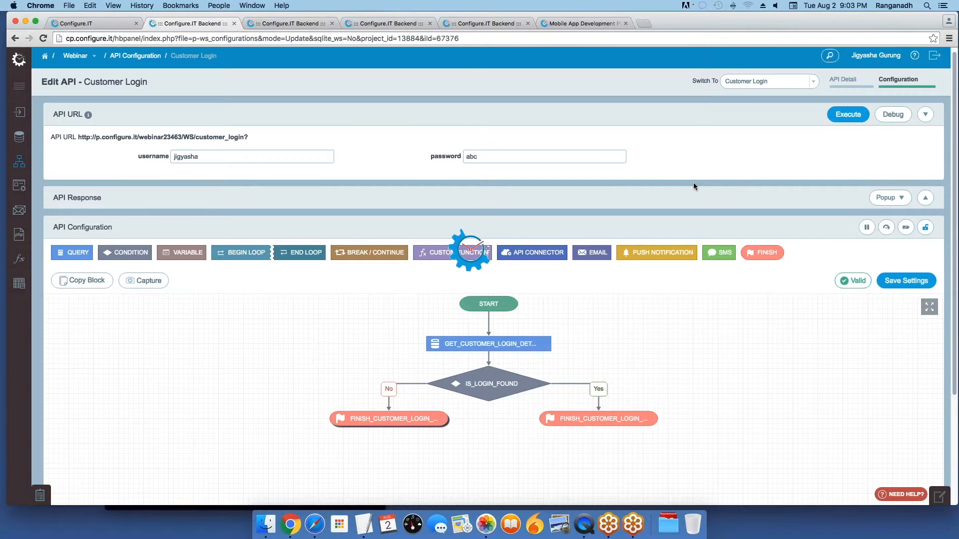
left_click(67, 248)
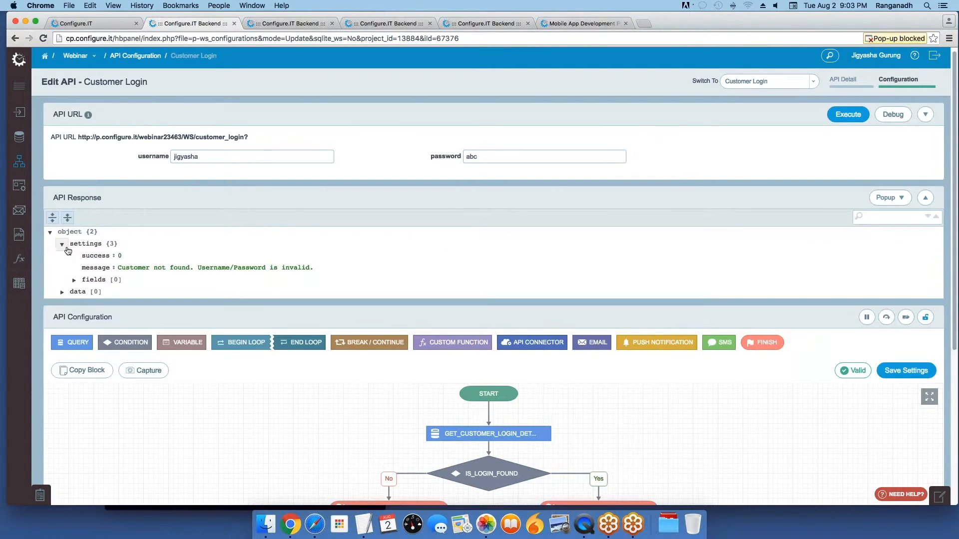
left_click_drag(126, 256, 112, 256)
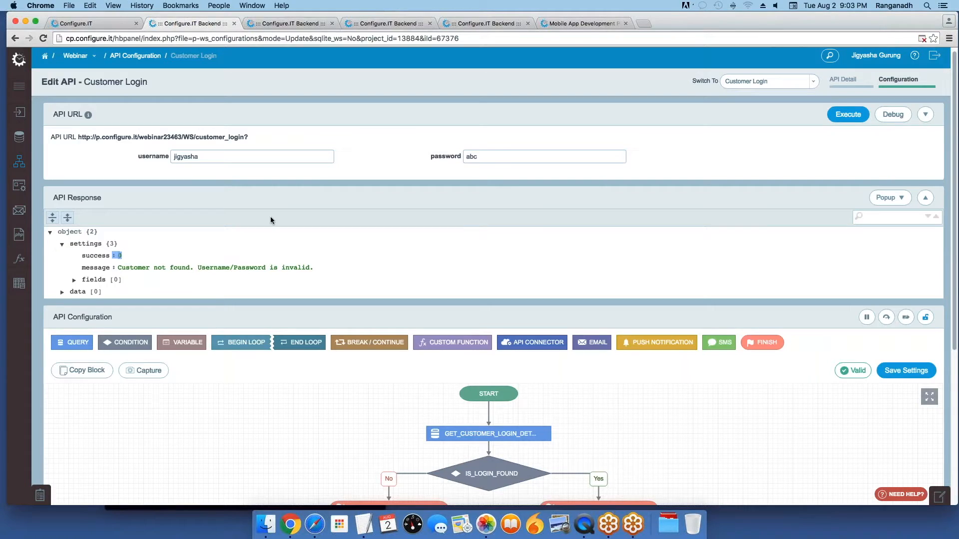
left_click(201, 157)
Step: View the mod_customer records in the SQL Query Editor, then return to the API editor
left_click(574, 24)
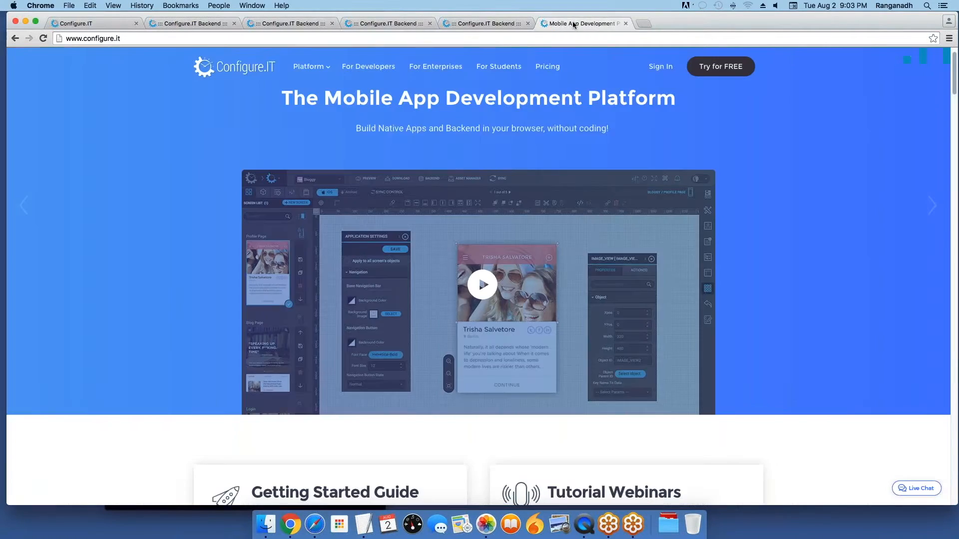
left_click(499, 24)
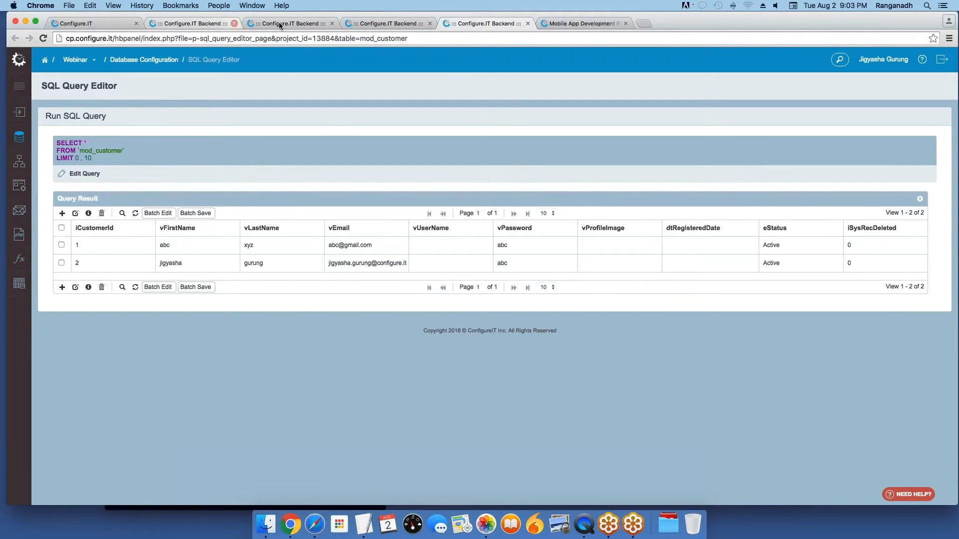
left_click(202, 23)
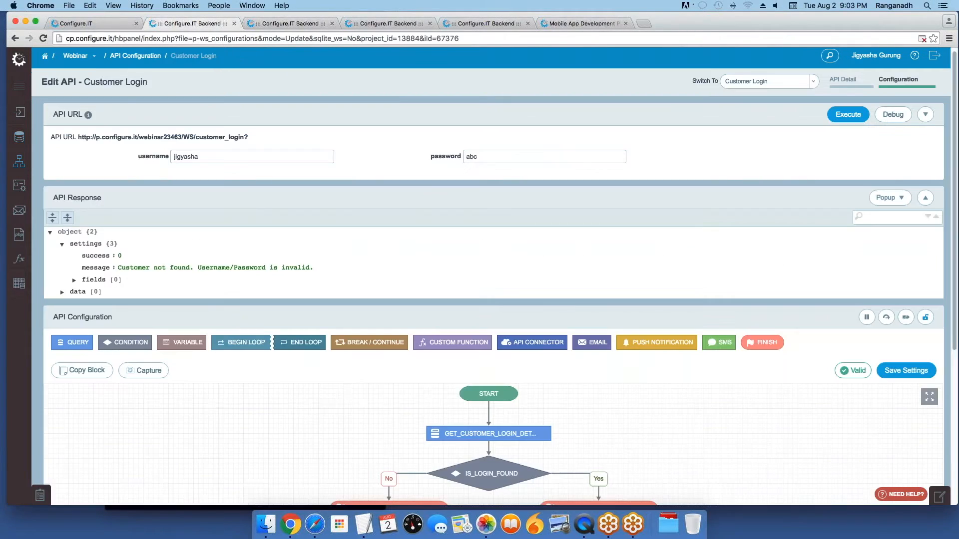
Step: Replace the username test value with the first customer's e-mail and save the API settings
key("super+a")
type("abc")
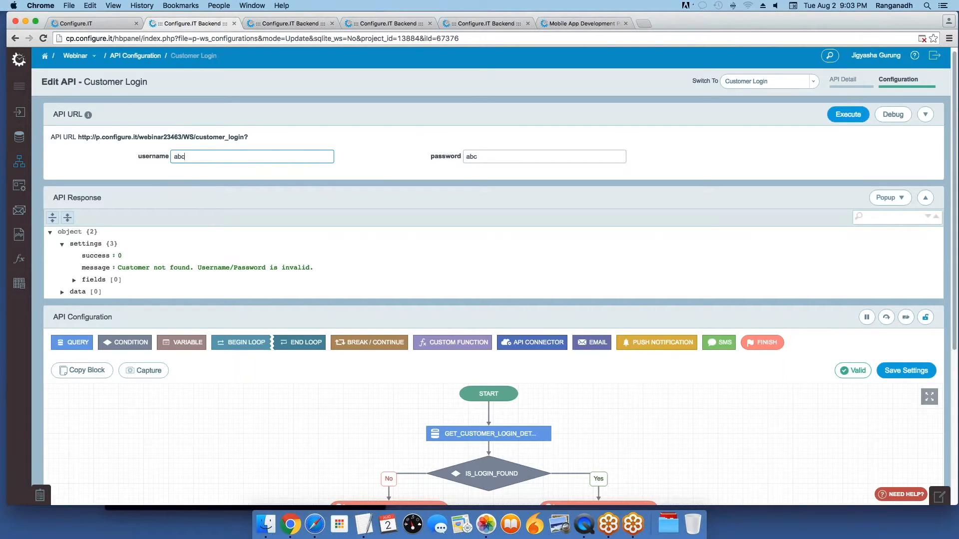
type("@gmail.com")
key("Tab")
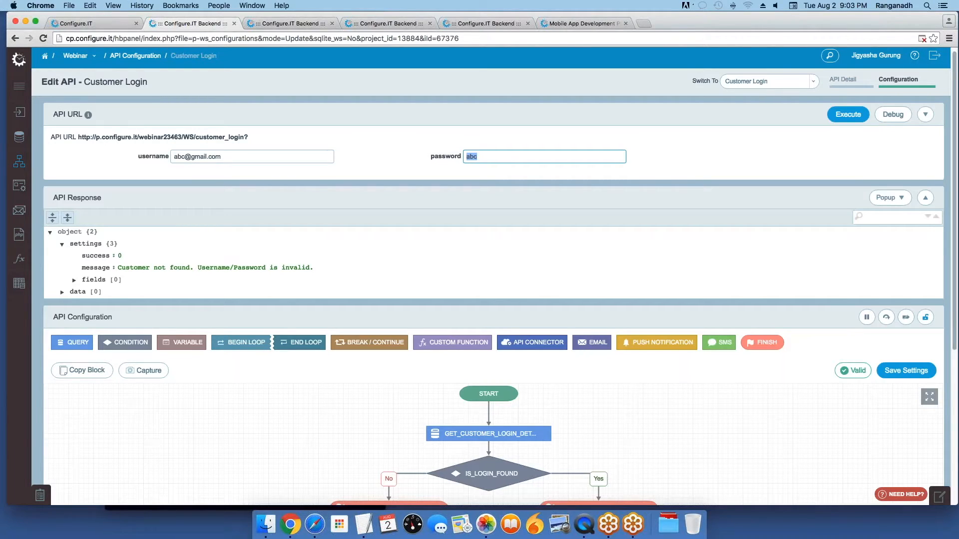
left_click(897, 370)
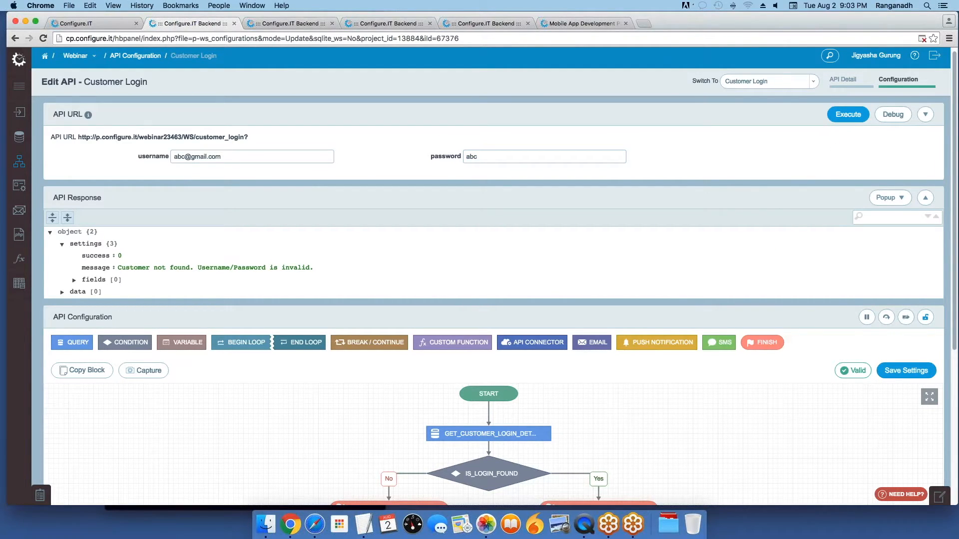
Step: Execute the login API with the e-mail username and compare the 'Customer not found' result with the records
left_click(849, 115)
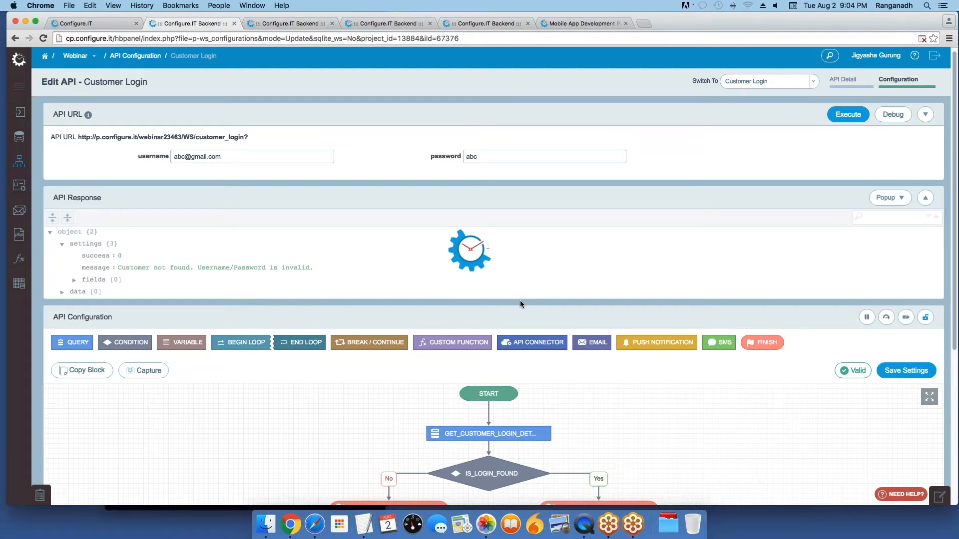
scroll(520, 302, "down", 5)
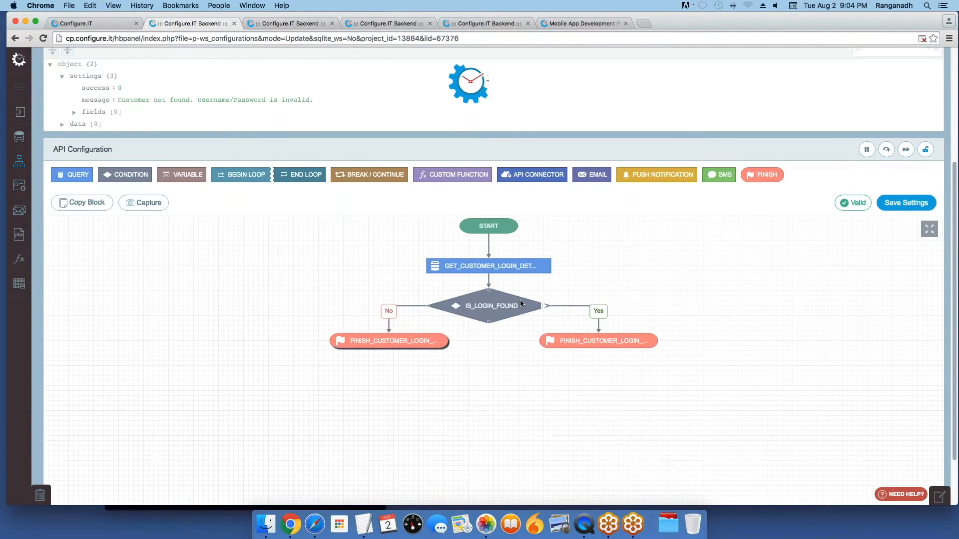
left_click(482, 23)
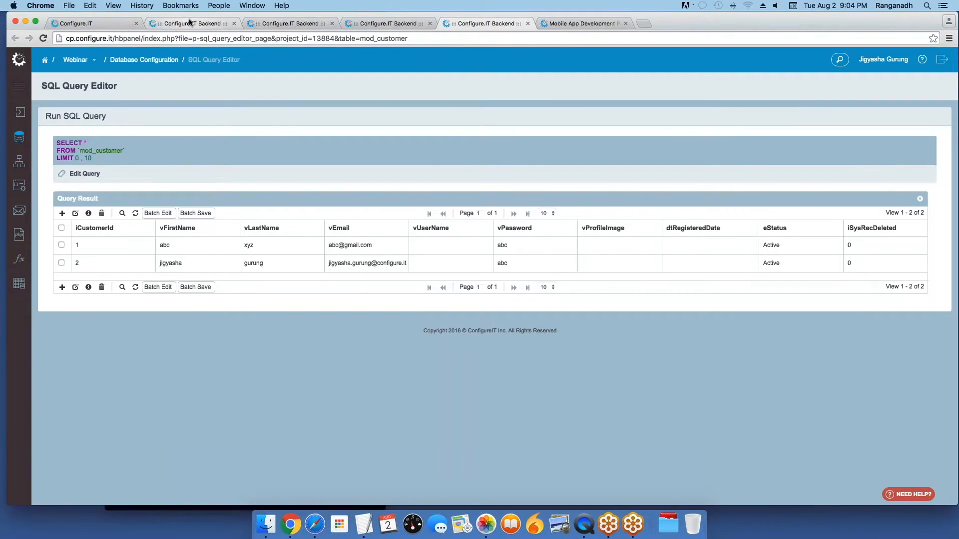
left_click(195, 23)
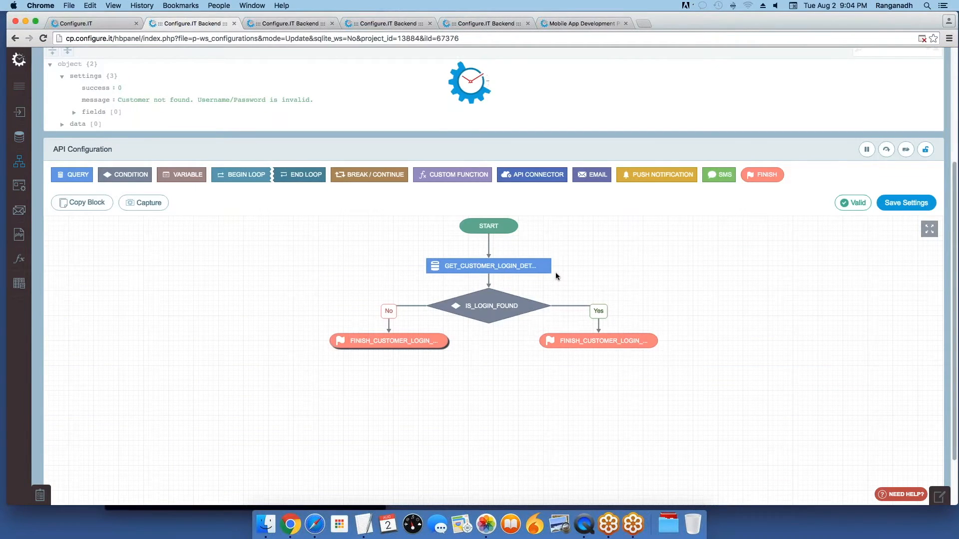
scroll(569, 350, "down", 2)
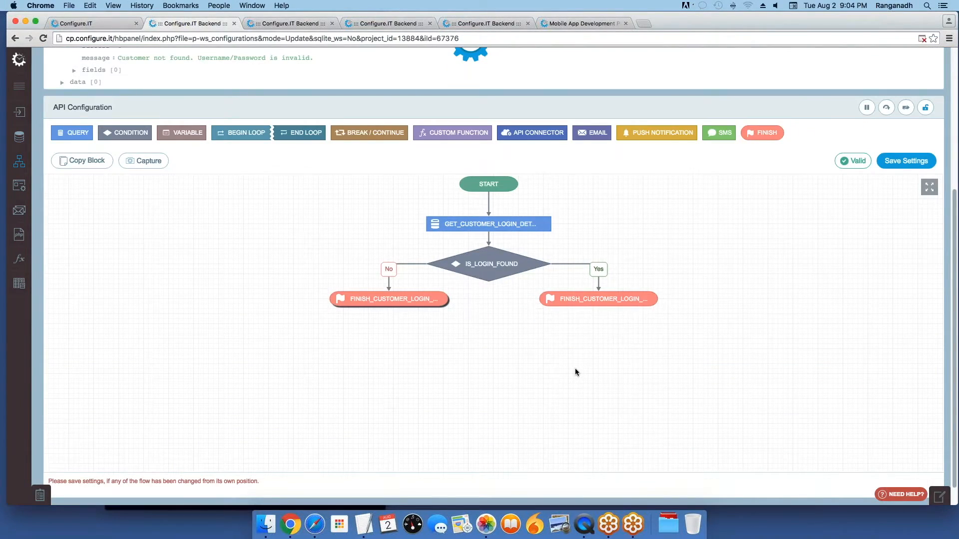
scroll(576, 372, "up", 5)
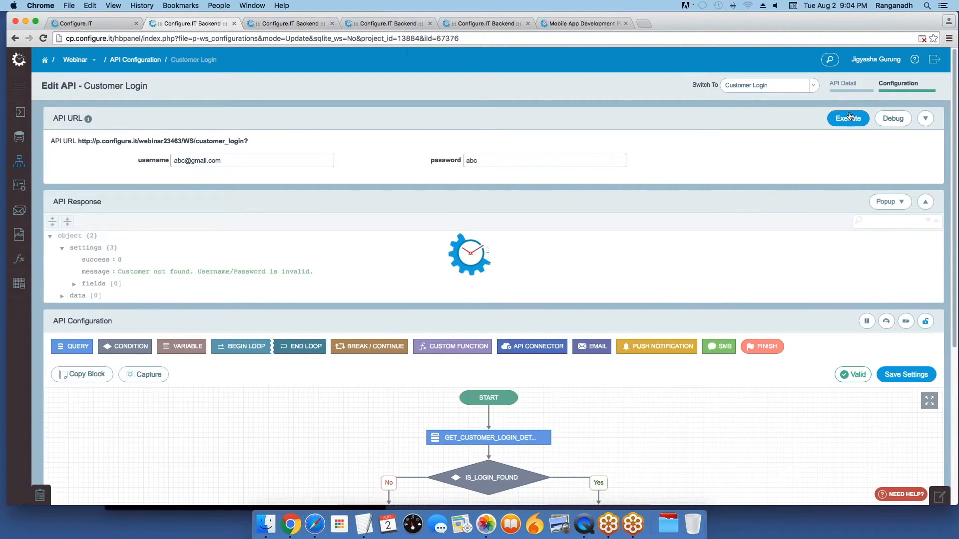
Step: Reload the API page, re-enter the customer's e-mail and test password, and save the settings
left_click(218, 39)
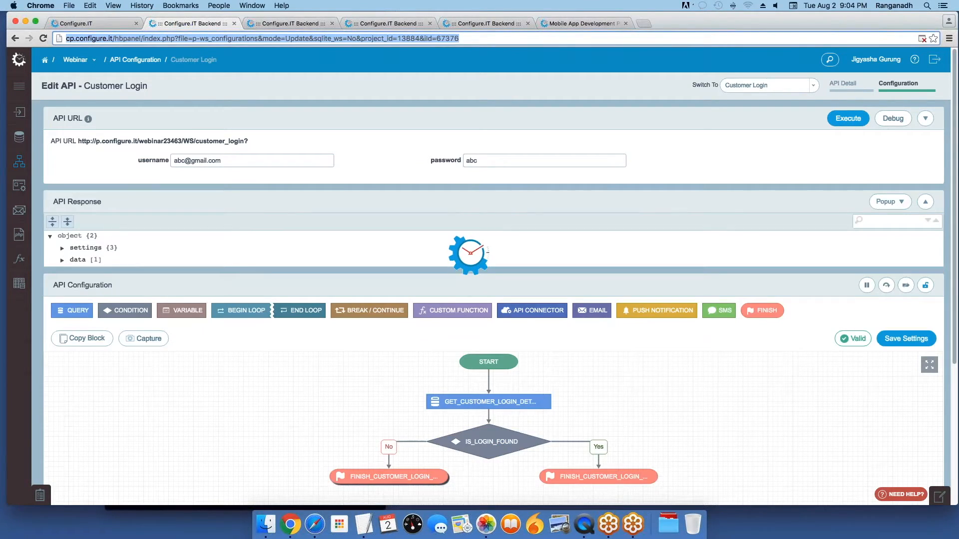
key("Return")
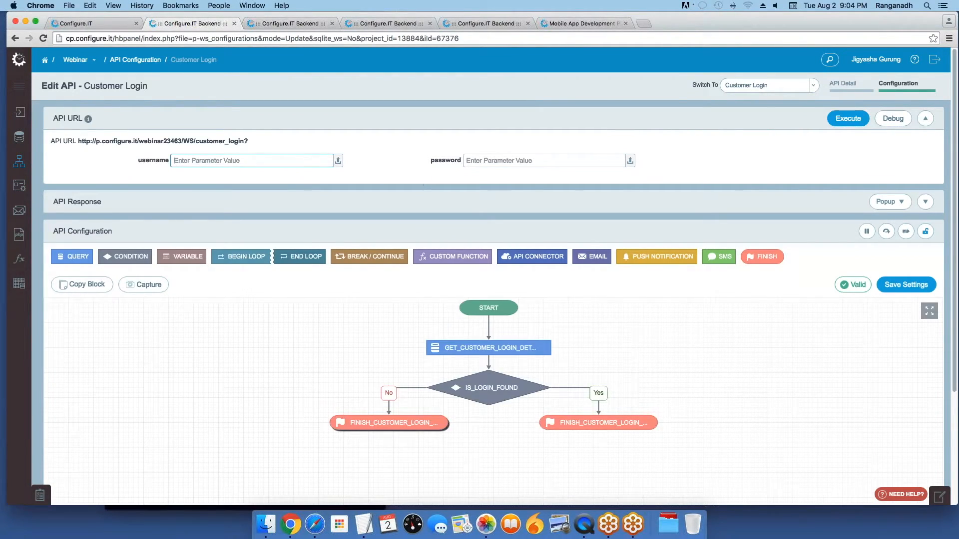
type("abc@gmailc")
key("BackSpace")
type(".com")
key("Tab")
type("abc")
left_click(893, 279)
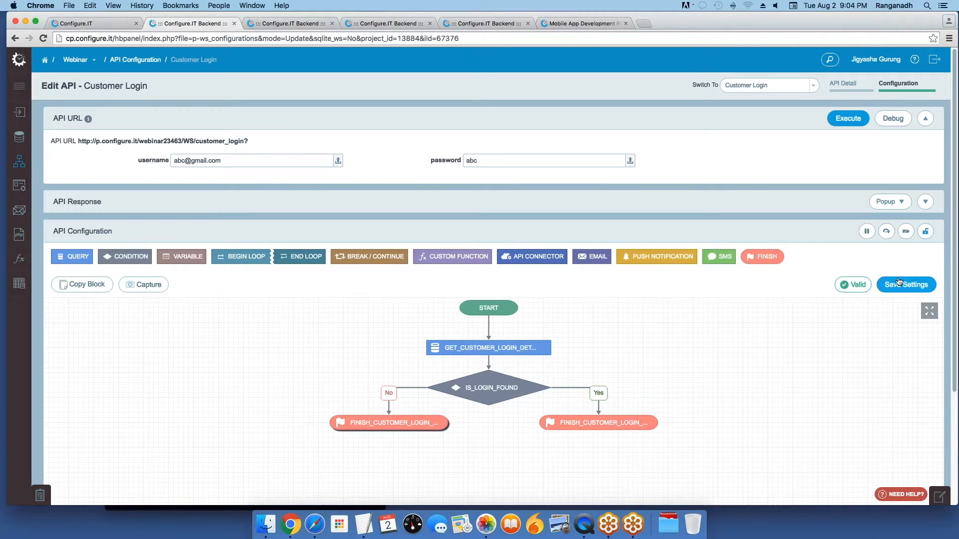
Step: Execute the API and confirm the response returns success 1 with 'Customer information found.'
left_click(848, 119)
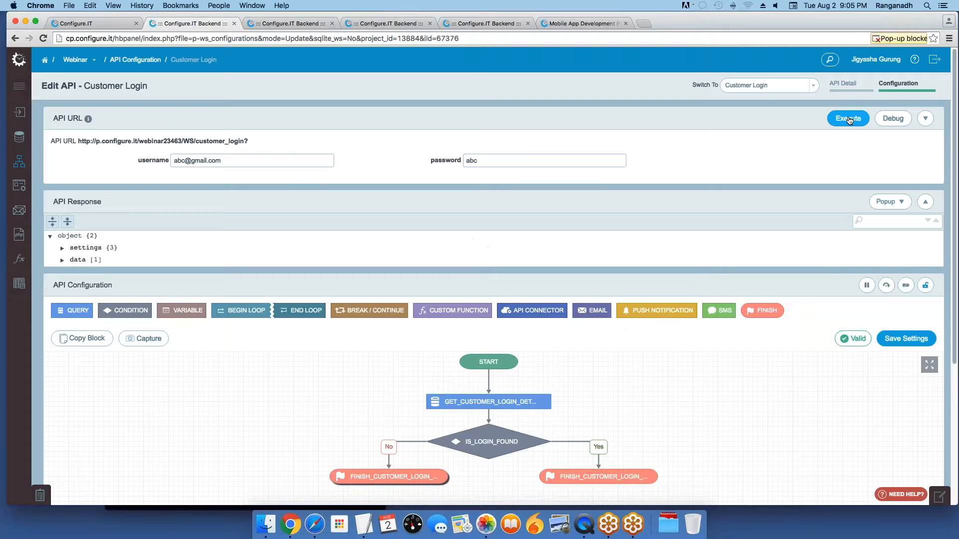
left_click(62, 248)
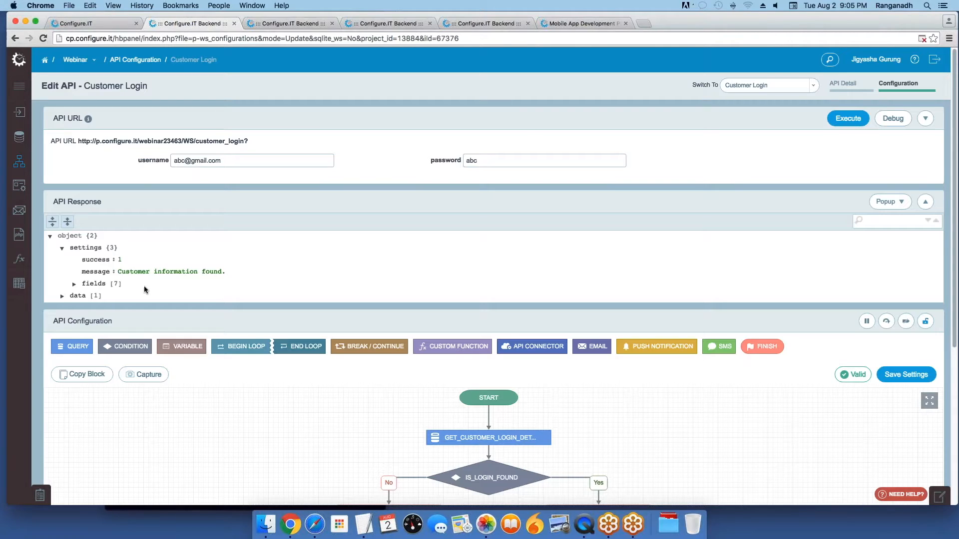
left_click_drag(122, 271, 222, 271)
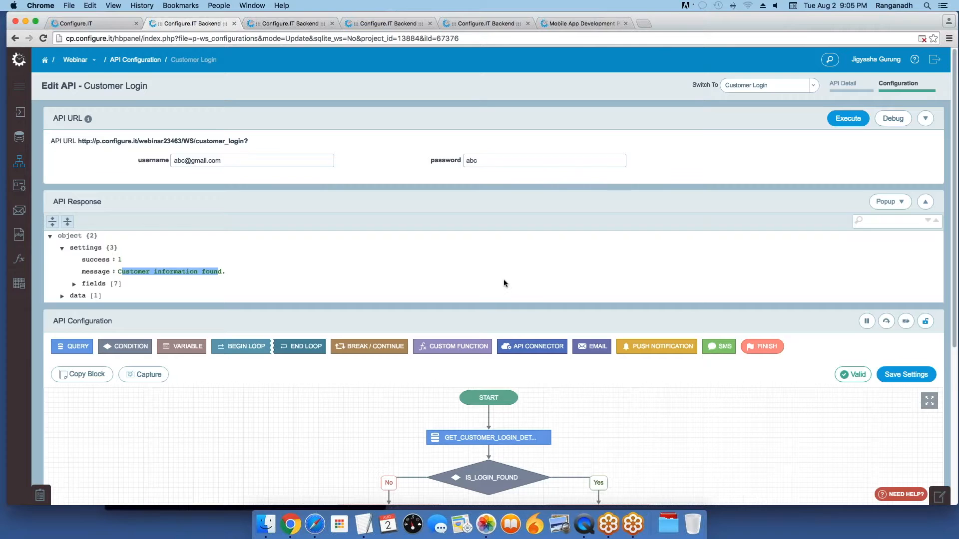
scroll(503, 281, "down", 1)
scroll(503, 282, "down", 3)
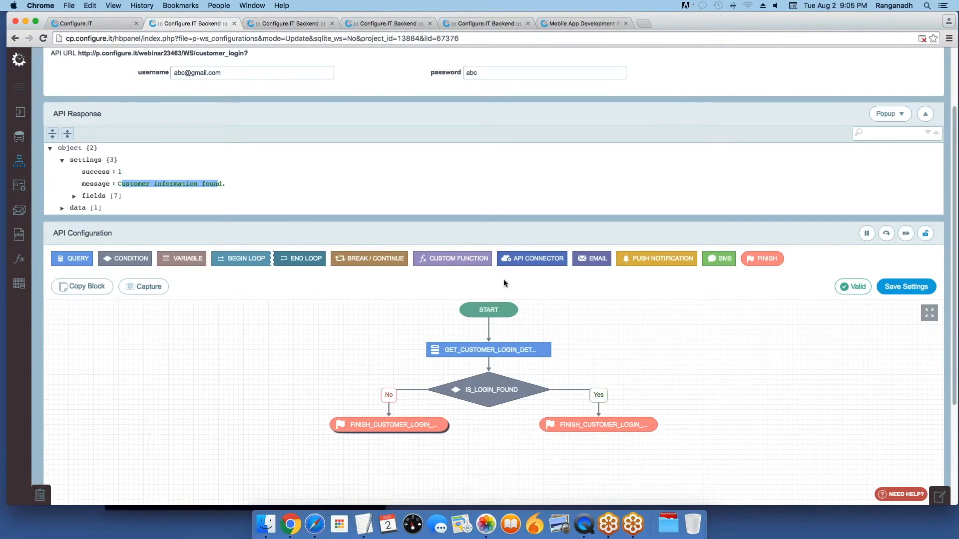
scroll(496, 336, "up", 1)
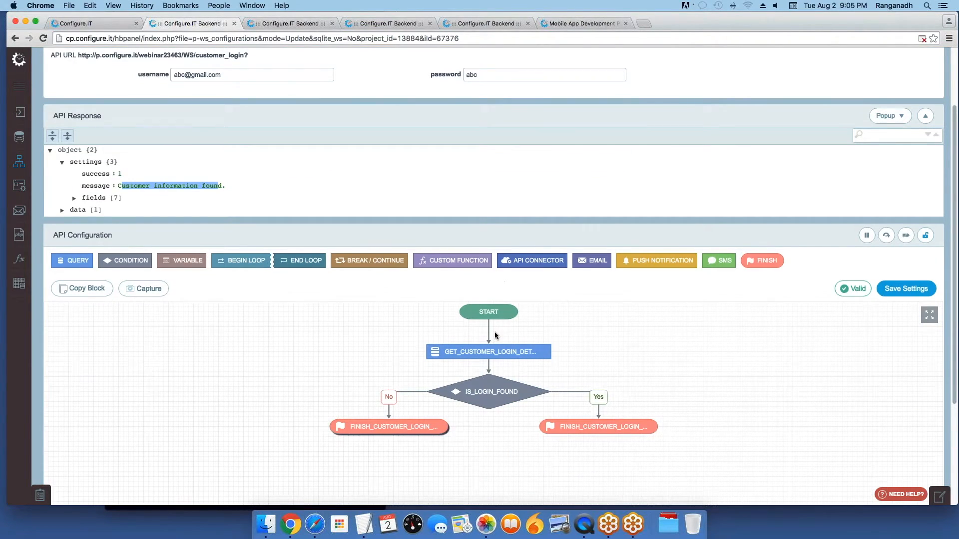
scroll(496, 336, "up", 1)
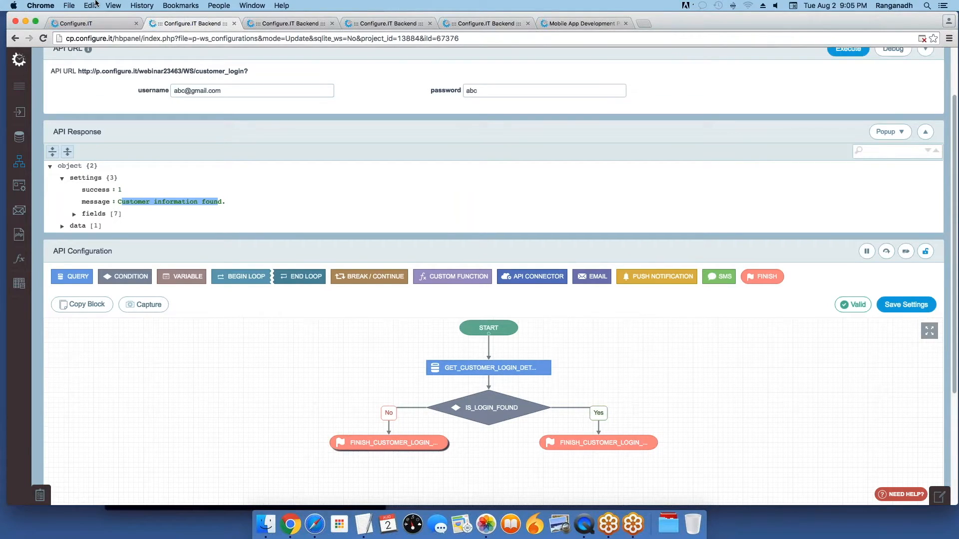
Step: Go back to the Login screen design and show its data sources list, which is empty
left_click(92, 24)
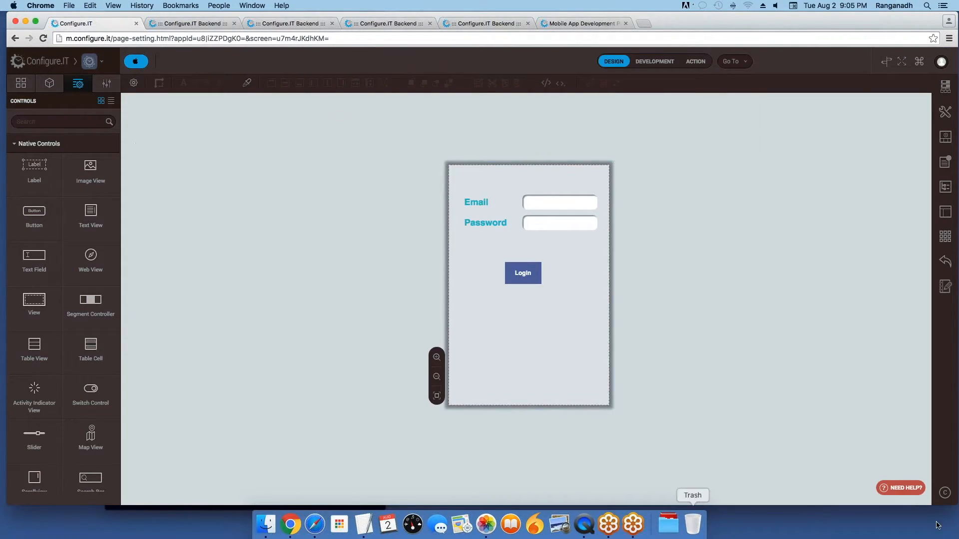
left_click(949, 89)
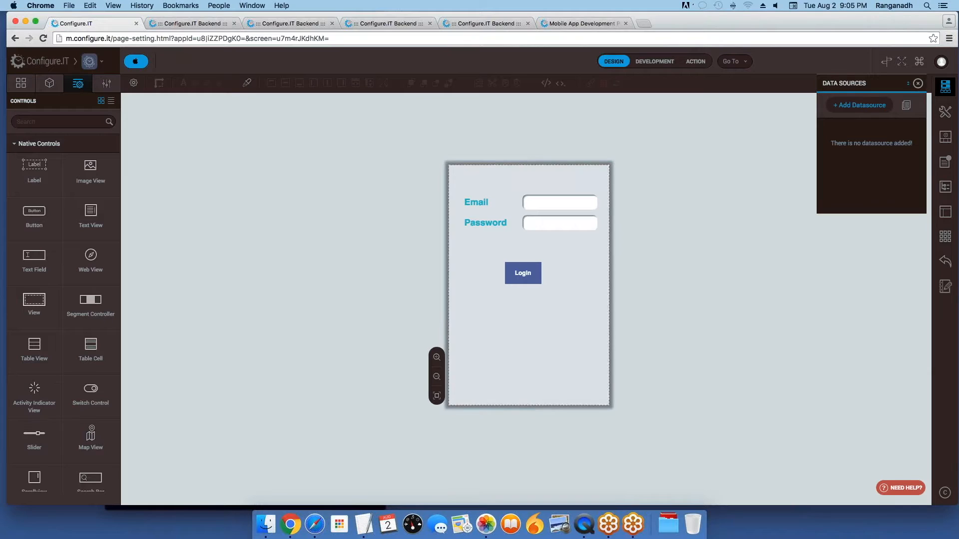
Step: Start a new data source based on the Customer Login API
left_click(856, 106)
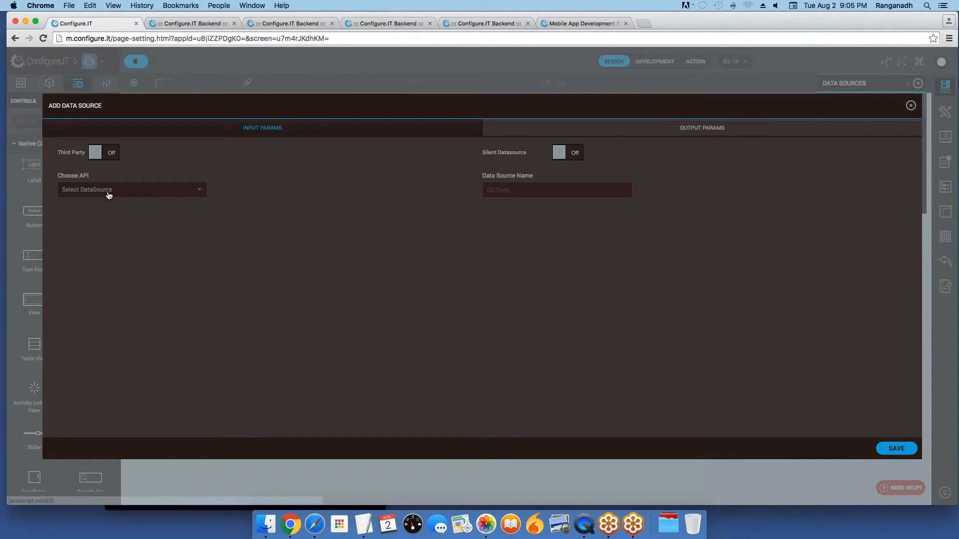
left_click(107, 192)
scroll(116, 291, "down", 2)
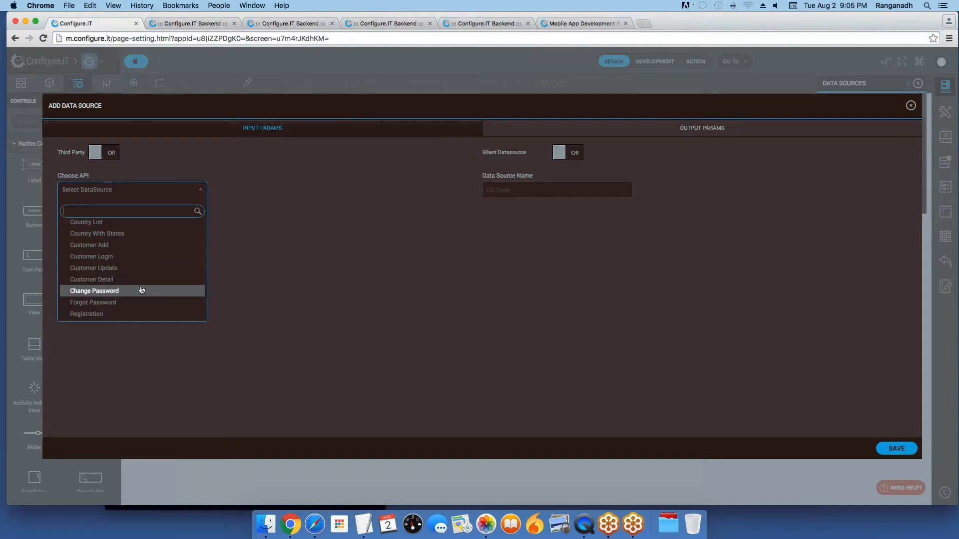
scroll(114, 266, "up", 1)
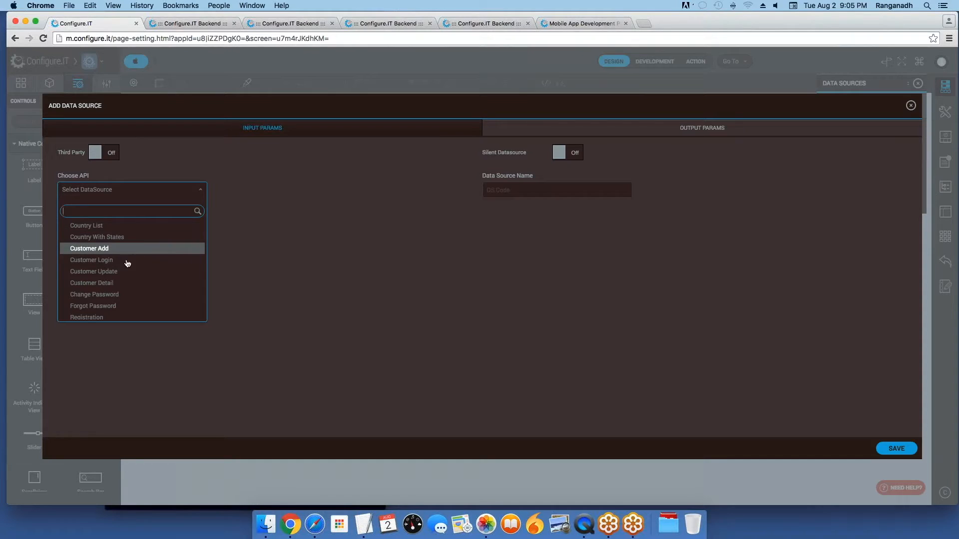
left_click(128, 260)
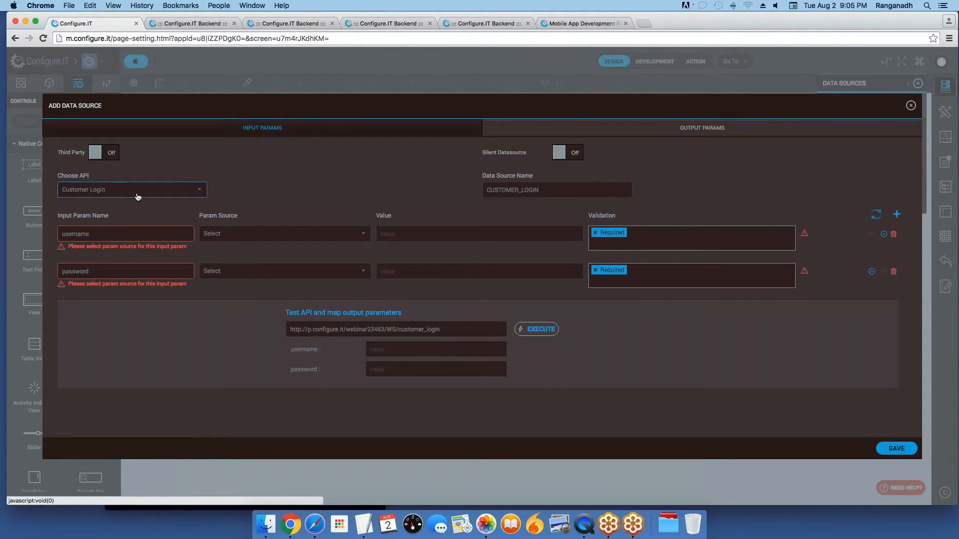
left_click(118, 235)
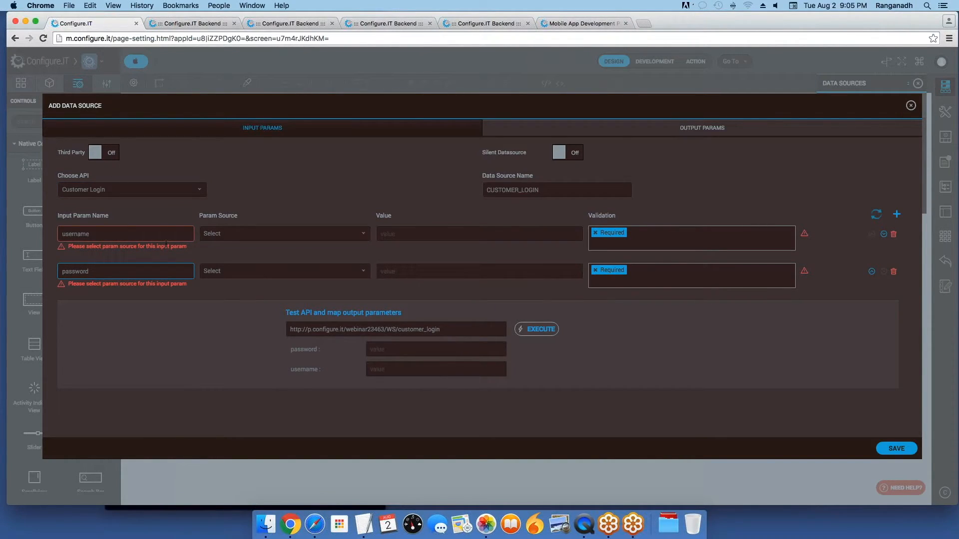
Step: Feed username from form object txt_email and password from form object TEXTFIELD1
left_click(240, 233)
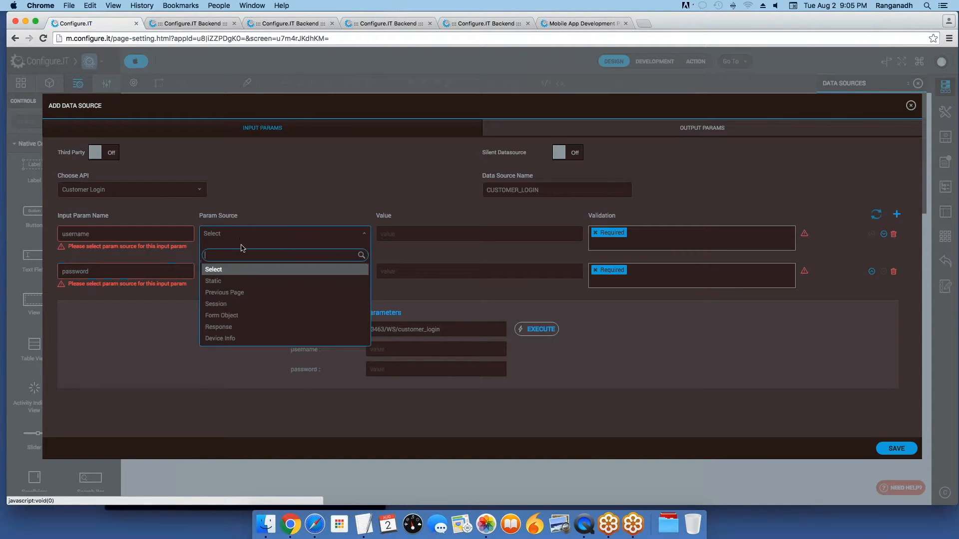
left_click(240, 315)
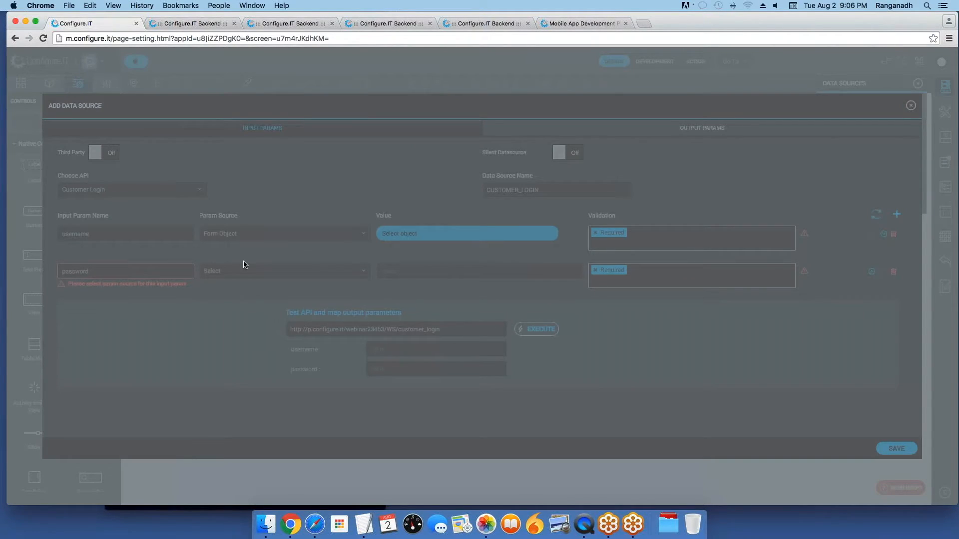
left_click(460, 271)
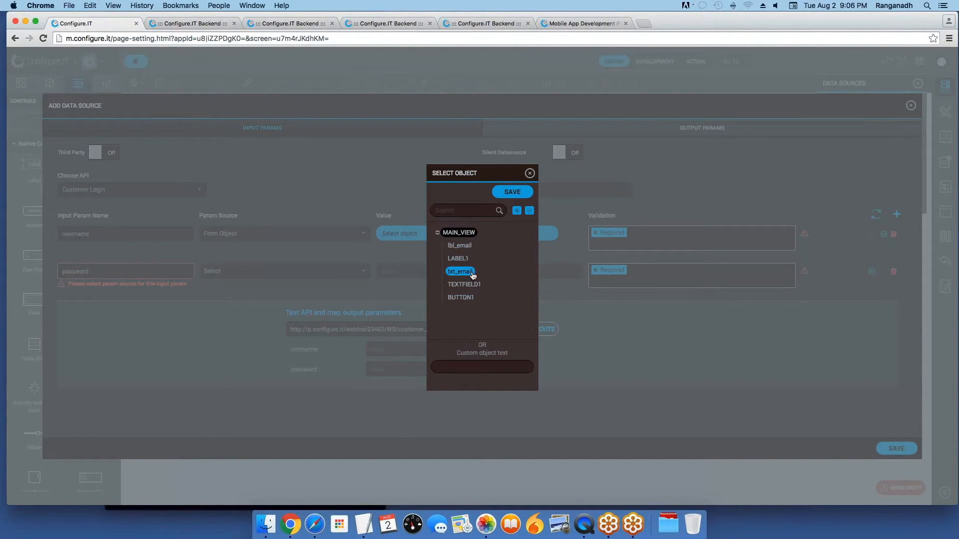
left_click(513, 192)
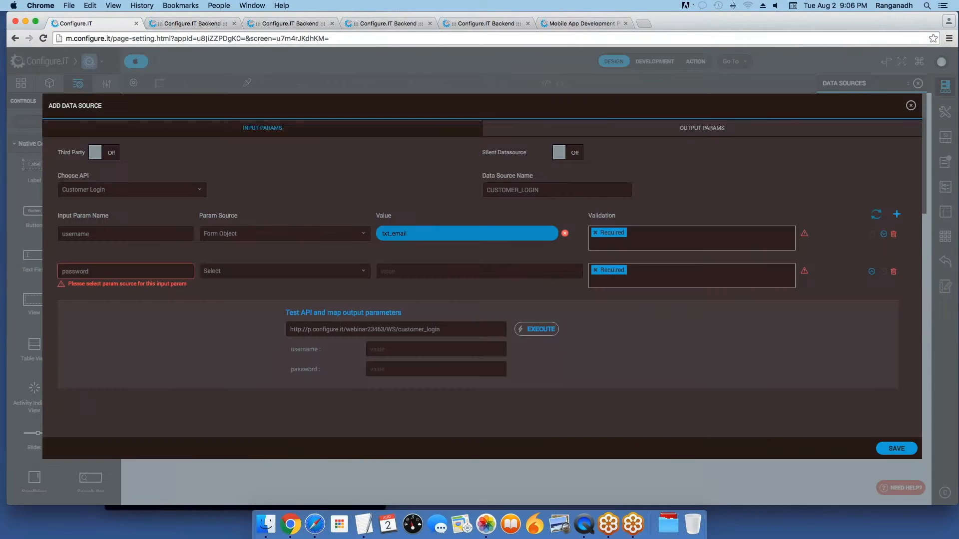
left_click(240, 273)
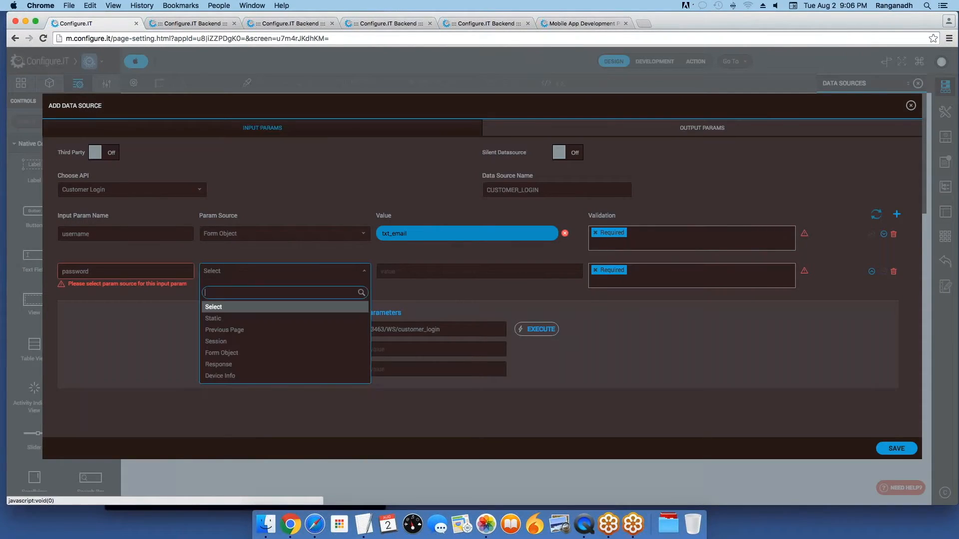
left_click(233, 353)
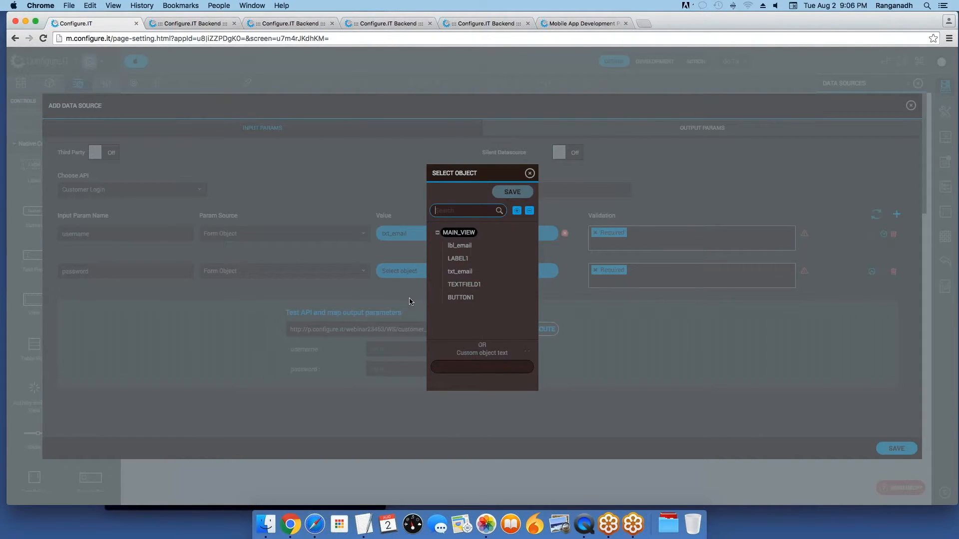
left_click(465, 284)
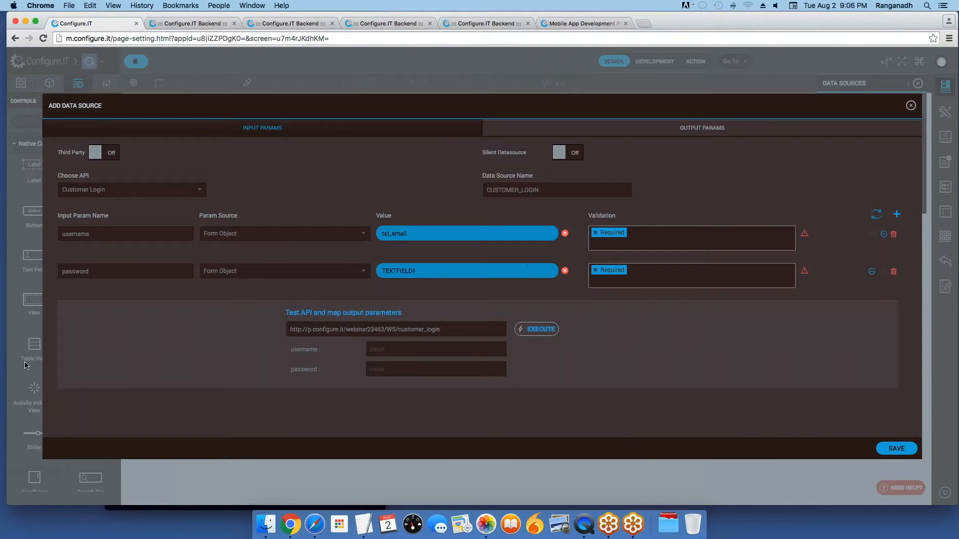
Step: Add Email validation to username and save the CUSTOMER_LOGIN data source
left_click(642, 235)
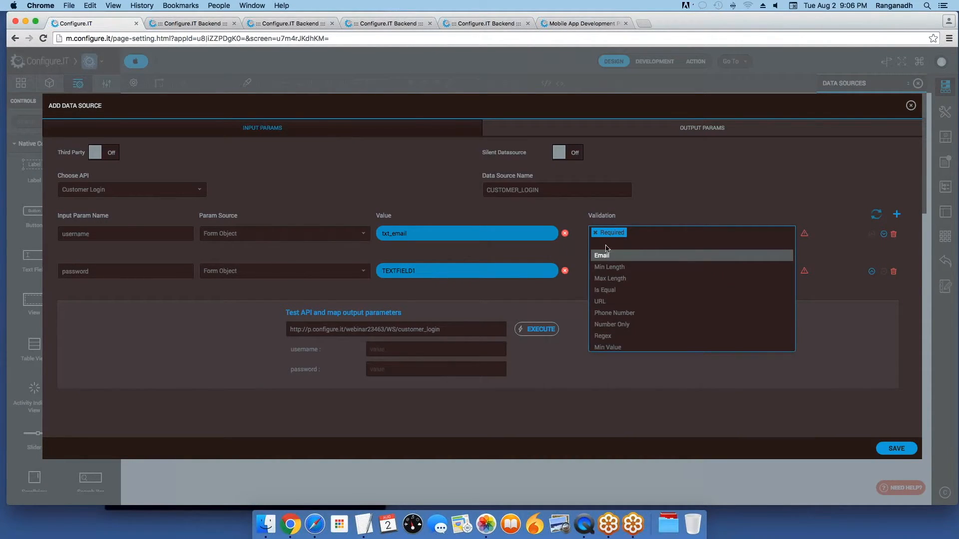
left_click(627, 258)
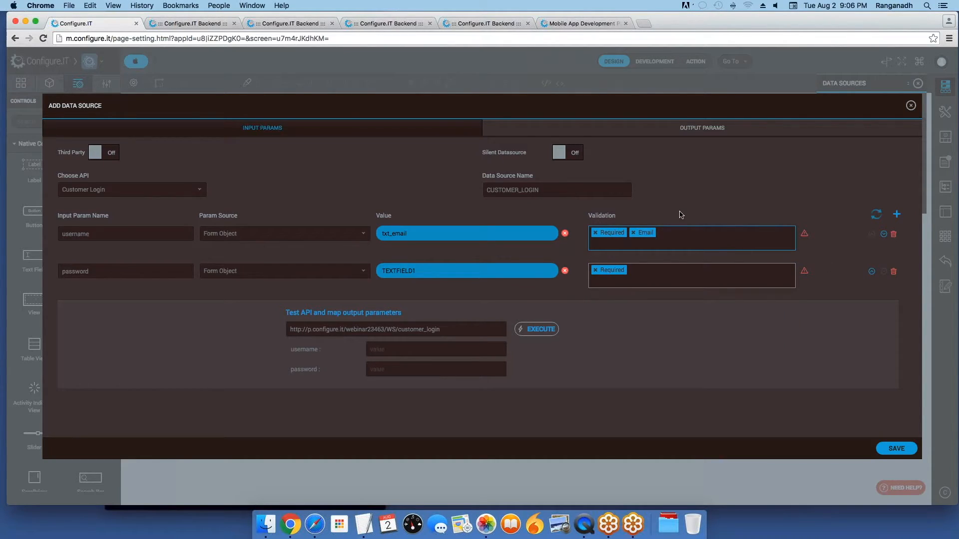
left_click(893, 453)
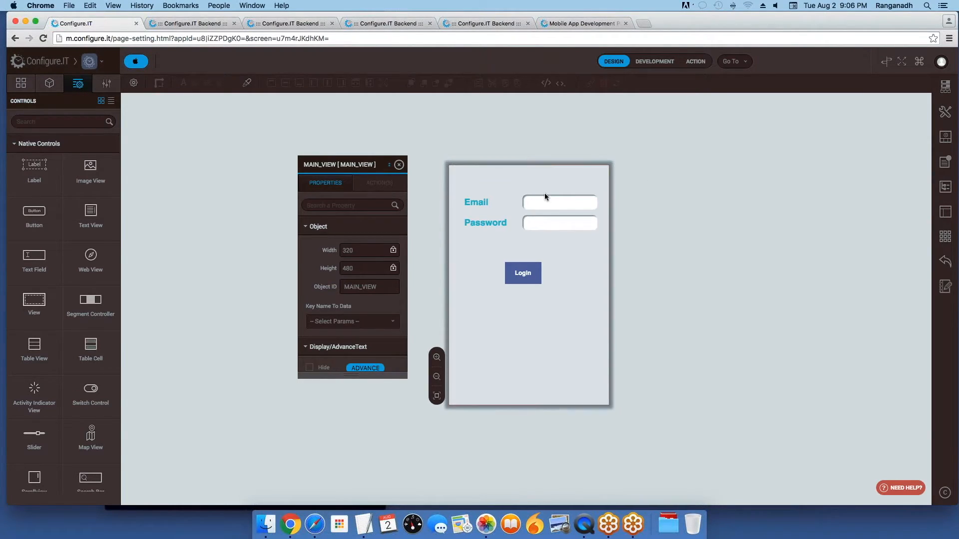
Step: Switch the designer to Development mode and select the Login button (BUTTON1) in the Object Tree
left_click(658, 63)
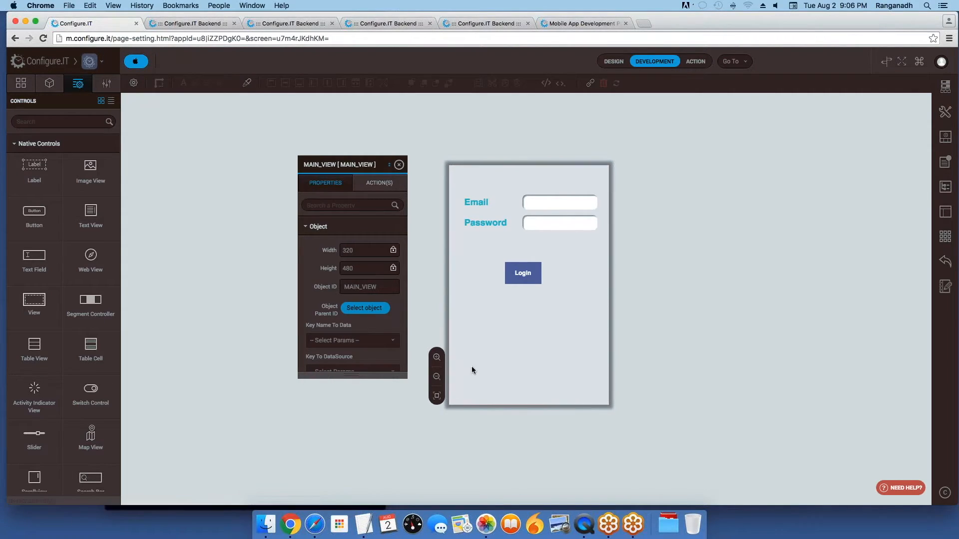
left_click(49, 83)
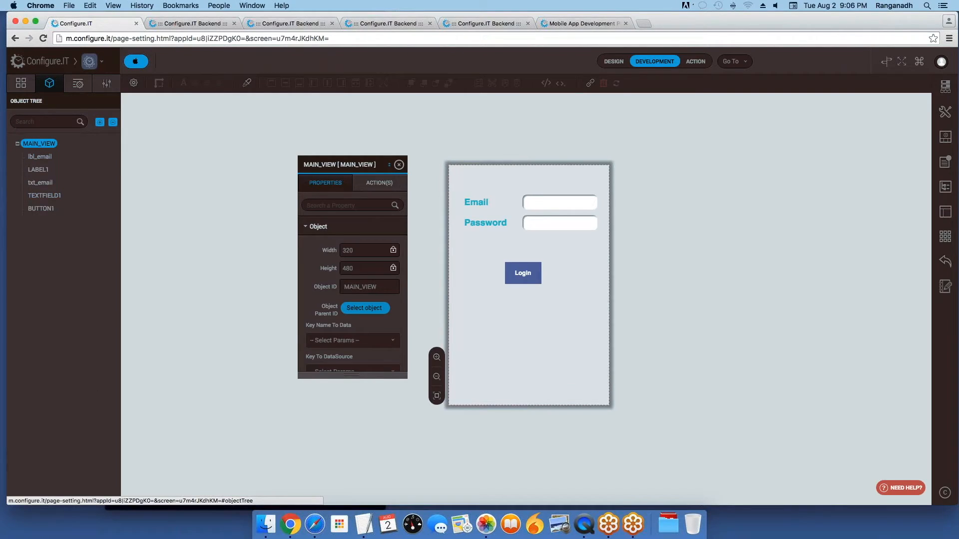
left_click(45, 212)
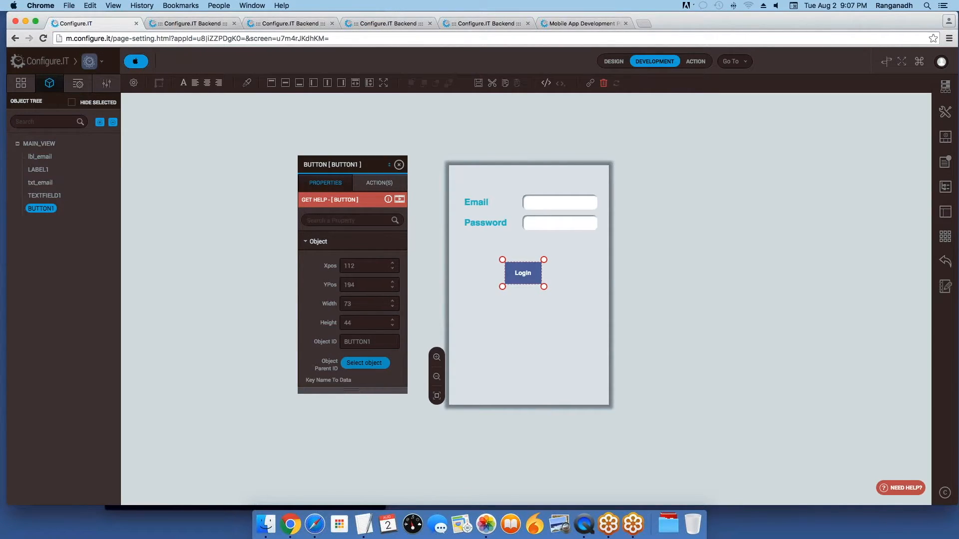
Step: Give the Login button's Click event a Trigger Data Source (API Call) action for CUSTOMER_LOGIN, and save
left_click(378, 186)
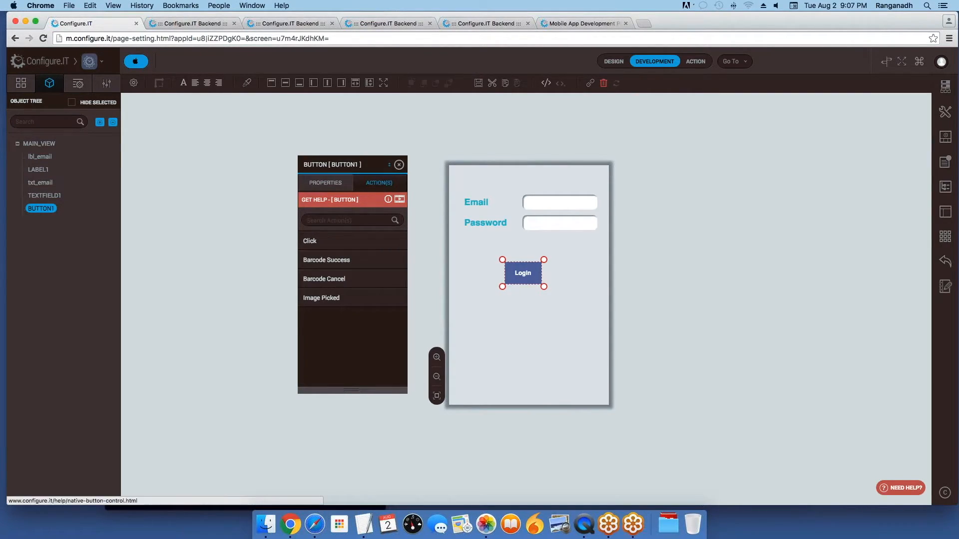
left_click(346, 246)
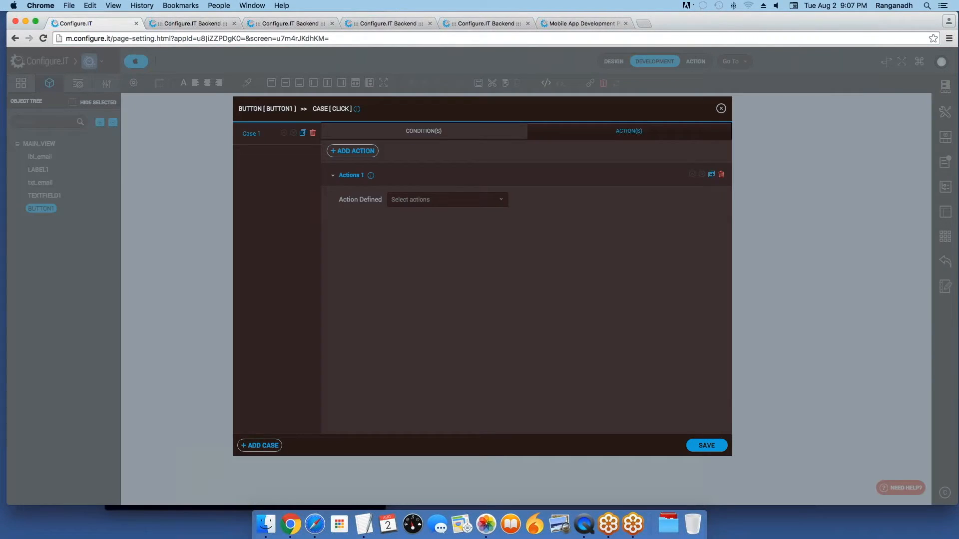
left_click(448, 200)
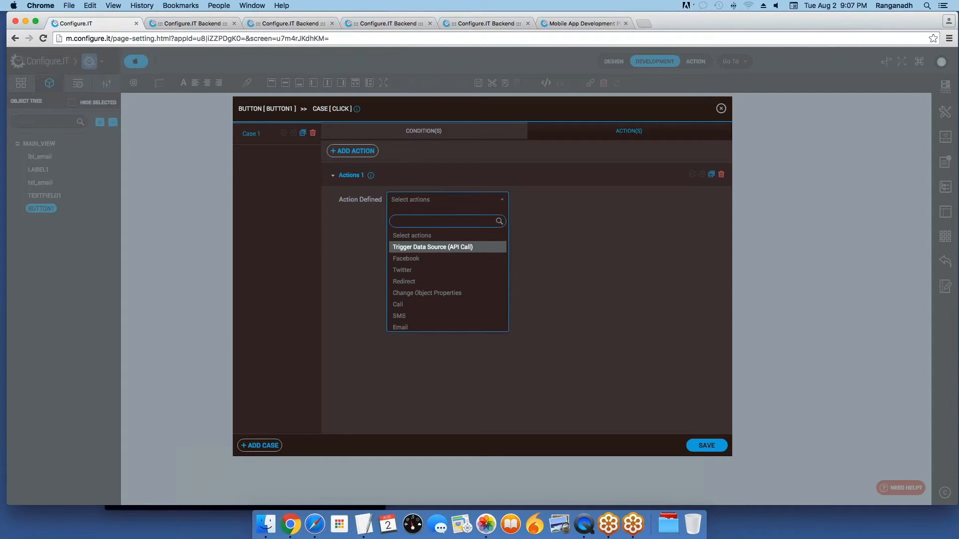
left_click(425, 246)
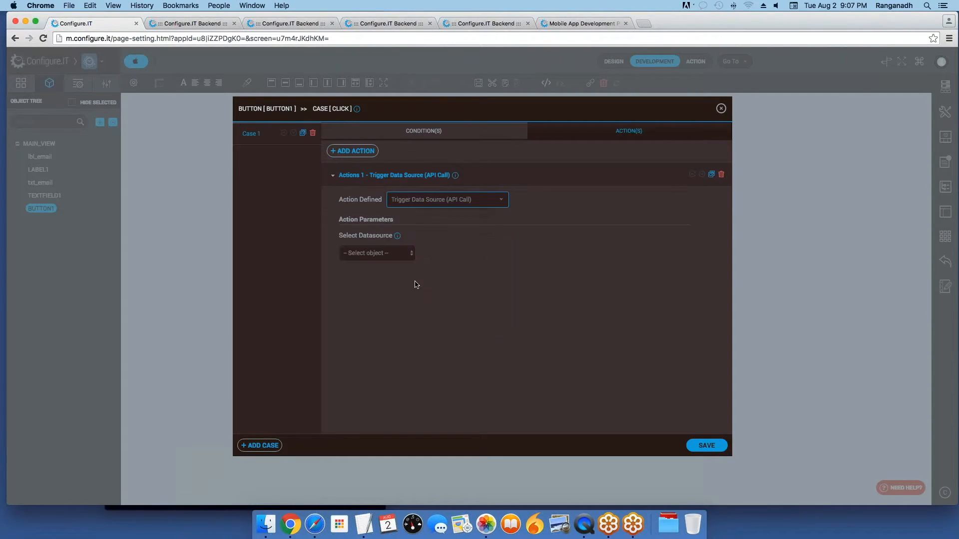
left_click(372, 254)
left_click(372, 262)
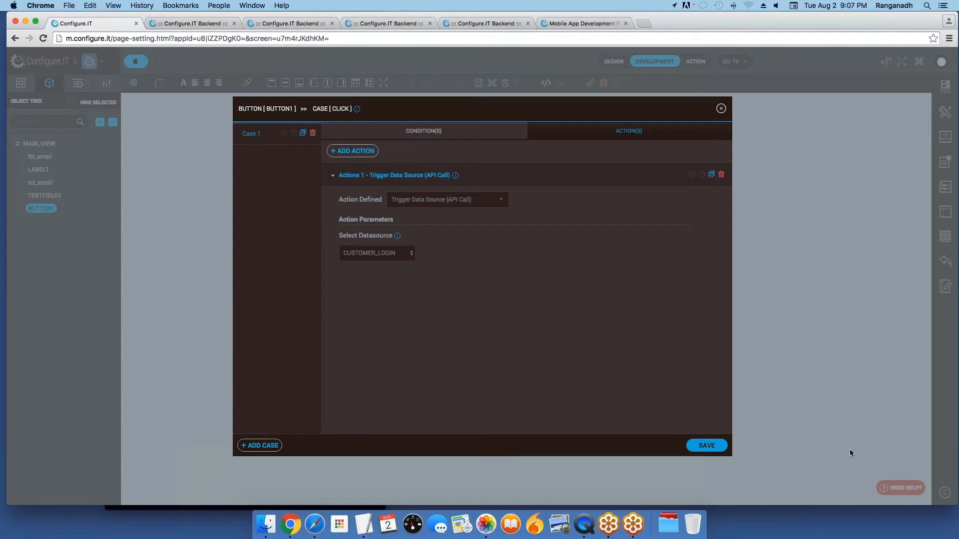
left_click(707, 446)
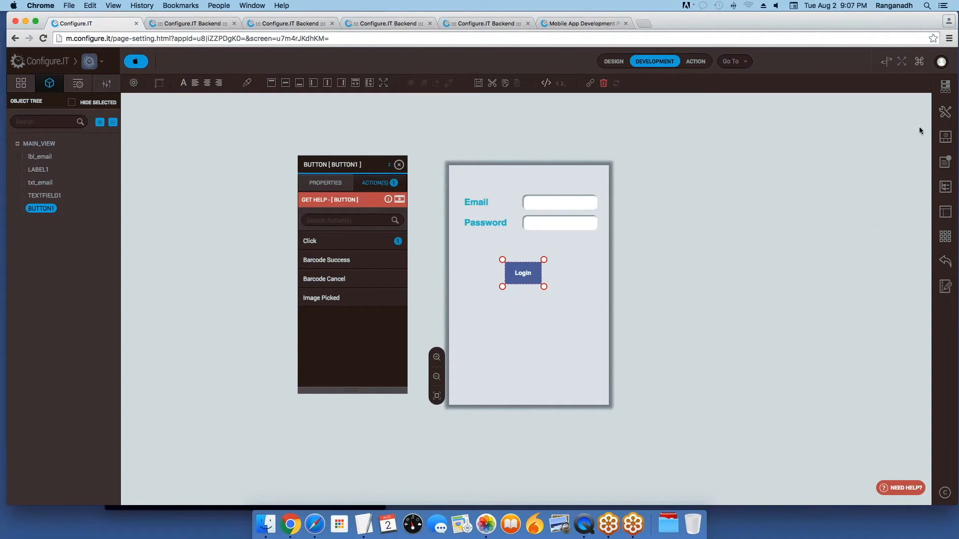
Step: In CUSTOMER_LOGIN's Datasource Loaded event, add a condition on the response's success field
left_click(945, 86)
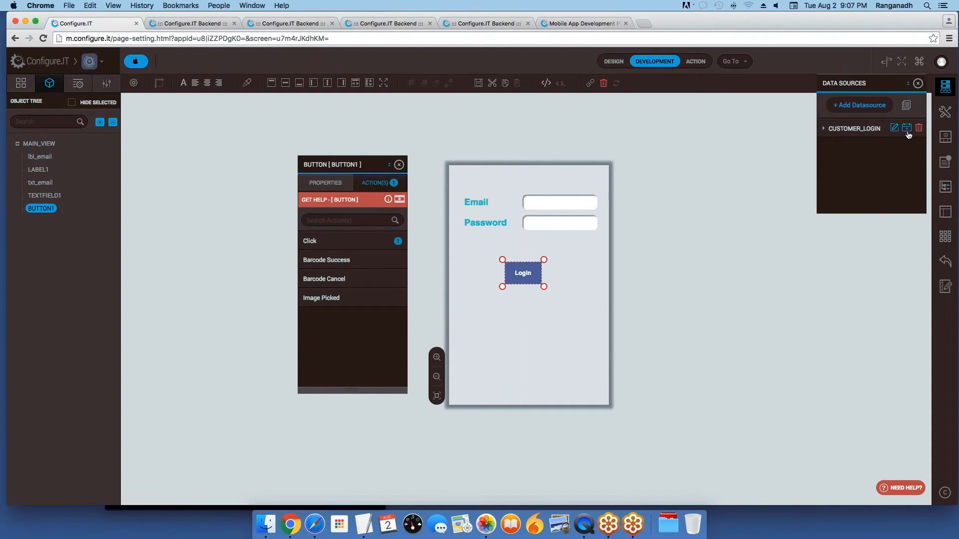
left_click(907, 129)
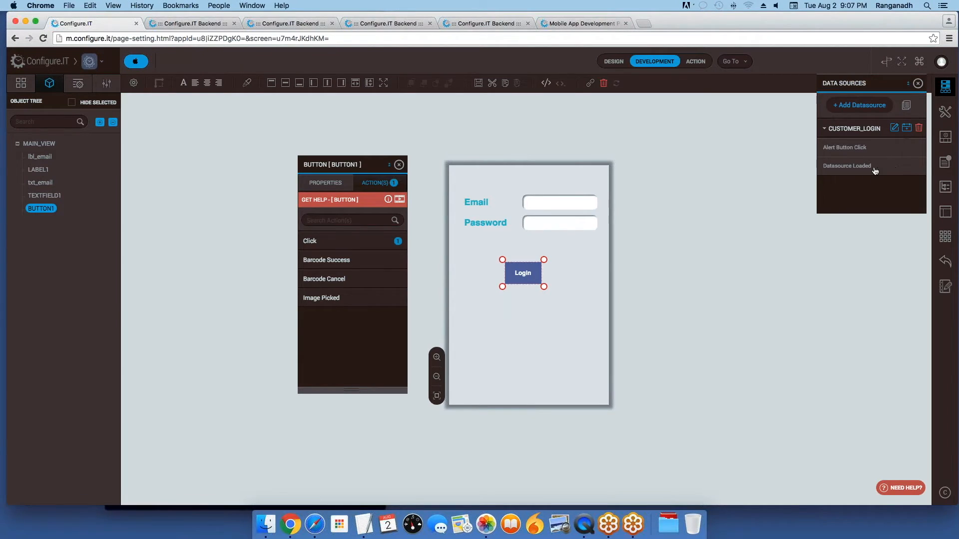
mouse_move(875, 172)
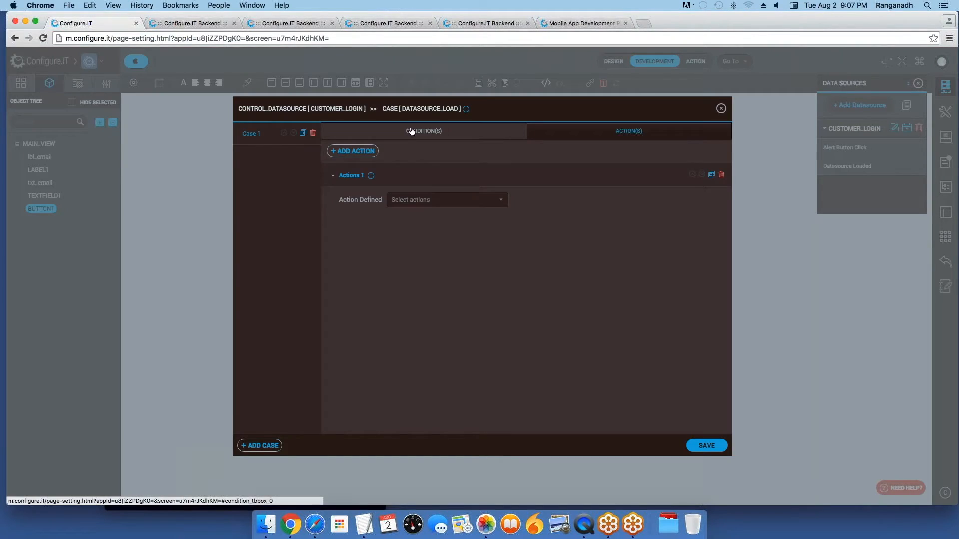
left_click(413, 131)
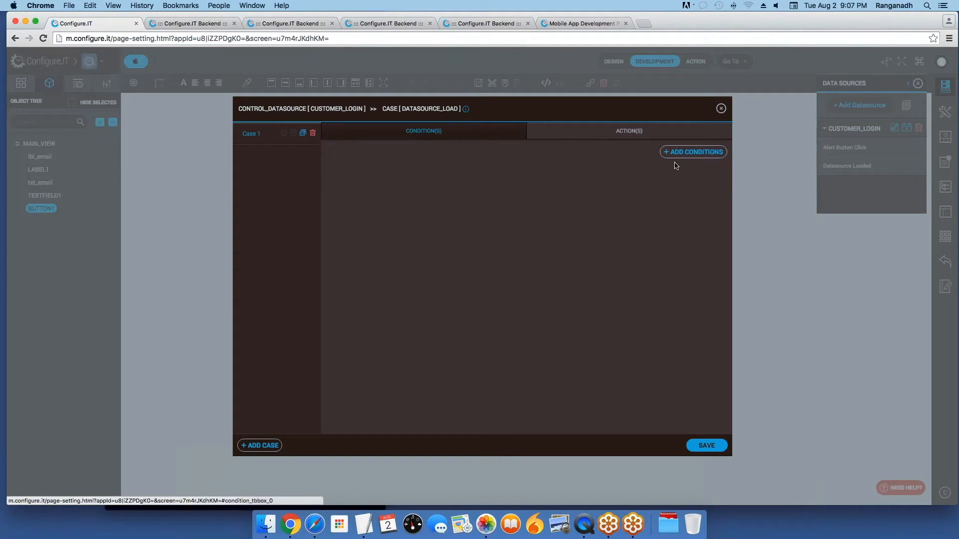
left_click(351, 205)
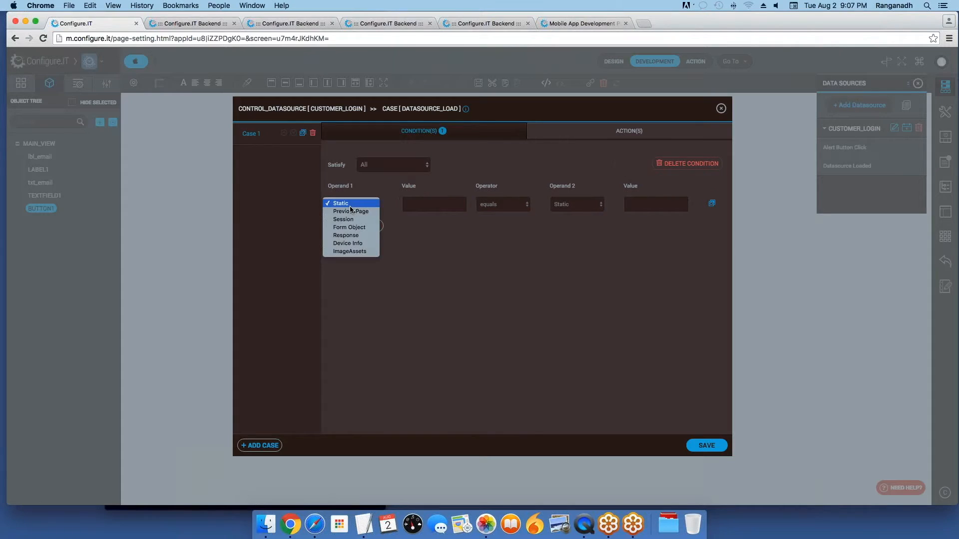
left_click(346, 235)
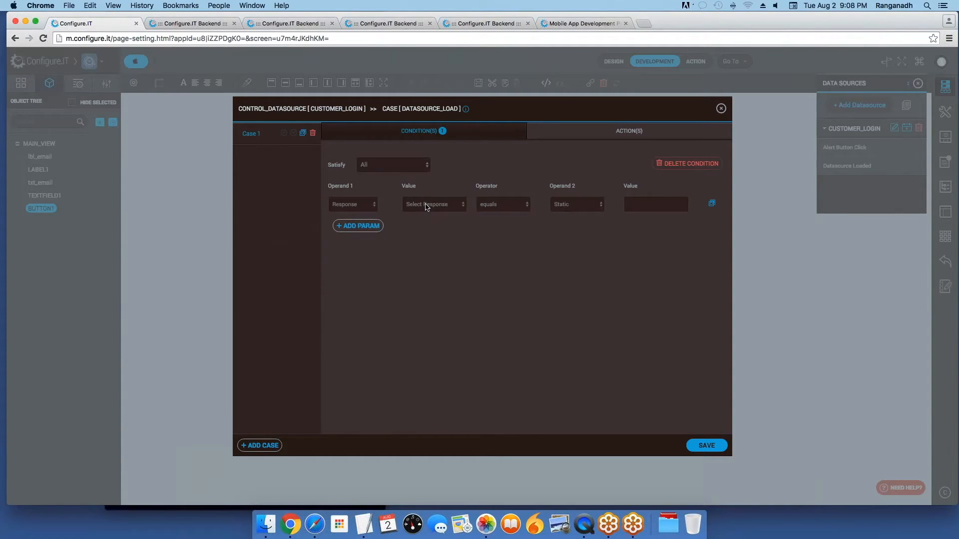
left_click(428, 205)
left_click(430, 275)
left_click(644, 205)
Step: Add a Show Alert action titled 'Registration Failure' to Case 1
left_click(636, 133)
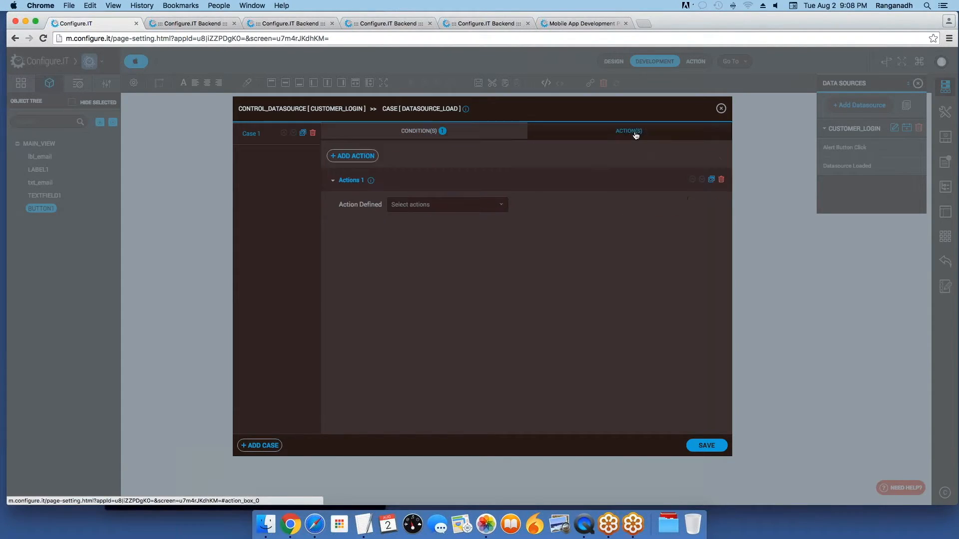
left_click(426, 206)
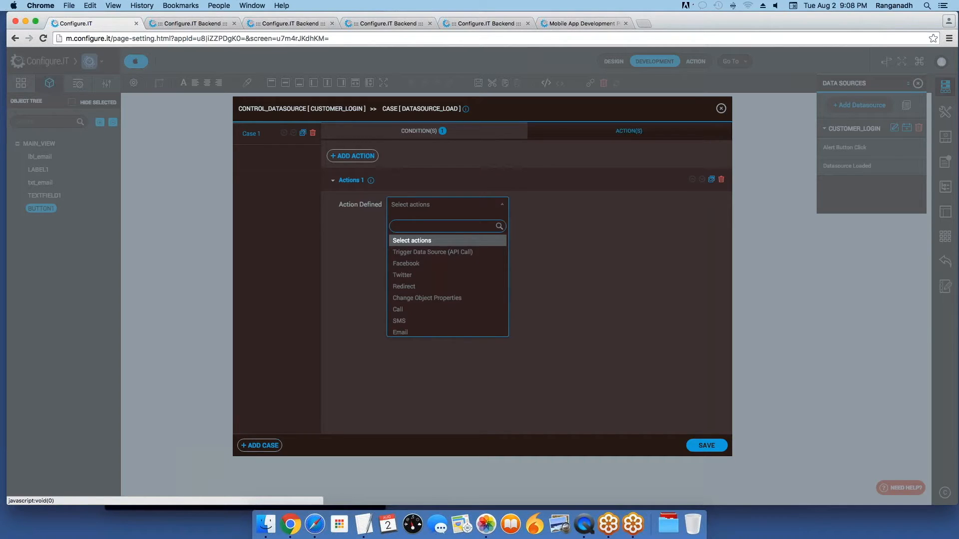
type("show")
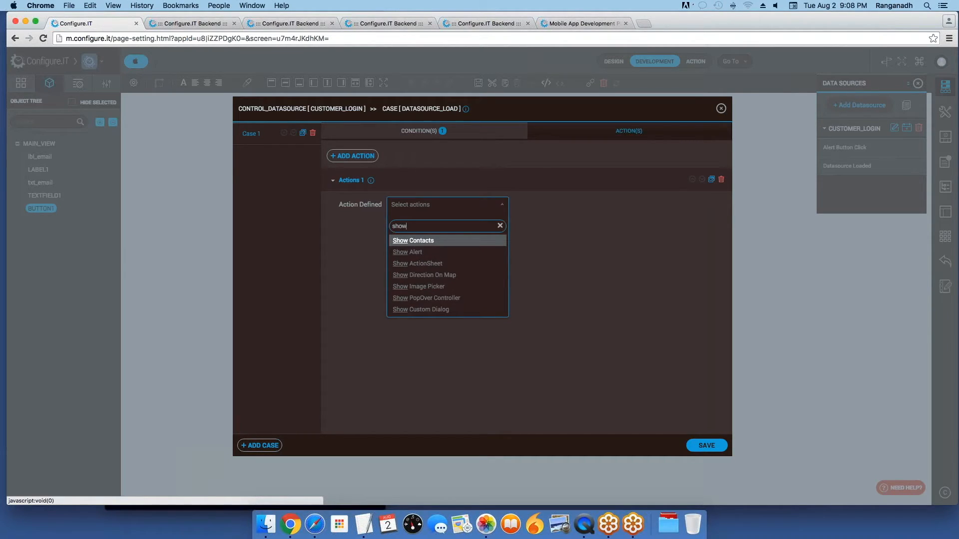
left_click(438, 256)
left_click(438, 257)
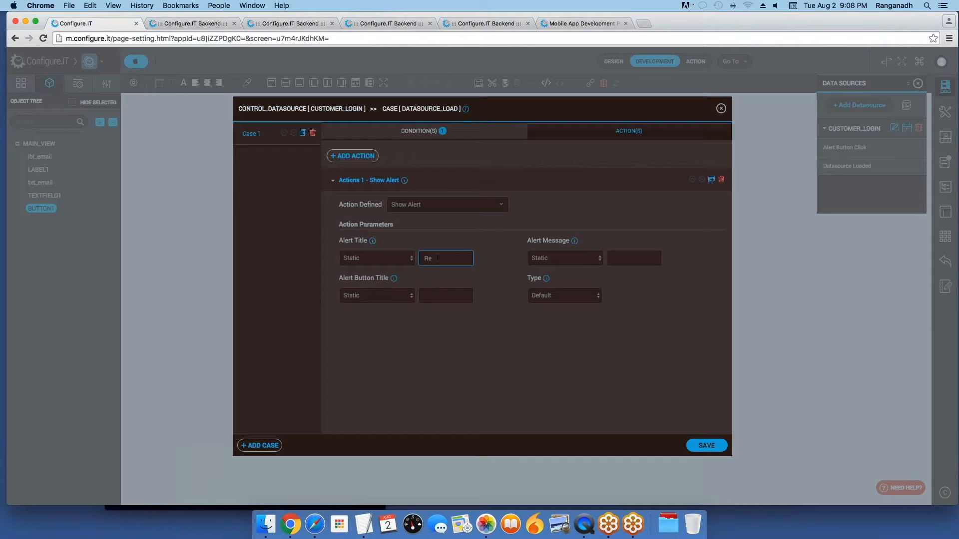
type("Registration Failure")
Step: Clone Case 1 into Case 2, edit its condition value, retitle its alert 'Registration Successful', and save
left_click(303, 134)
left_click(571, 181)
left_click(251, 156)
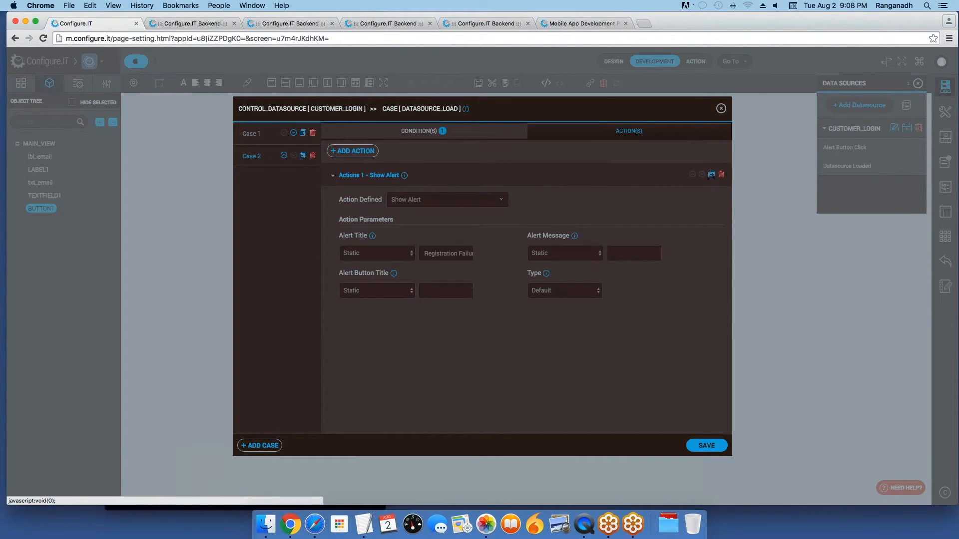
left_click(405, 131)
left_click(652, 205)
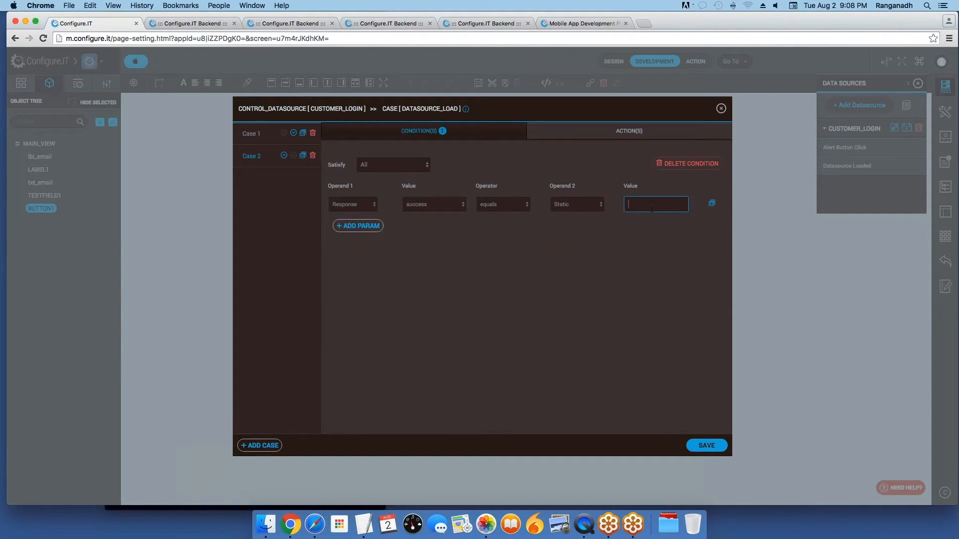
left_click(633, 132)
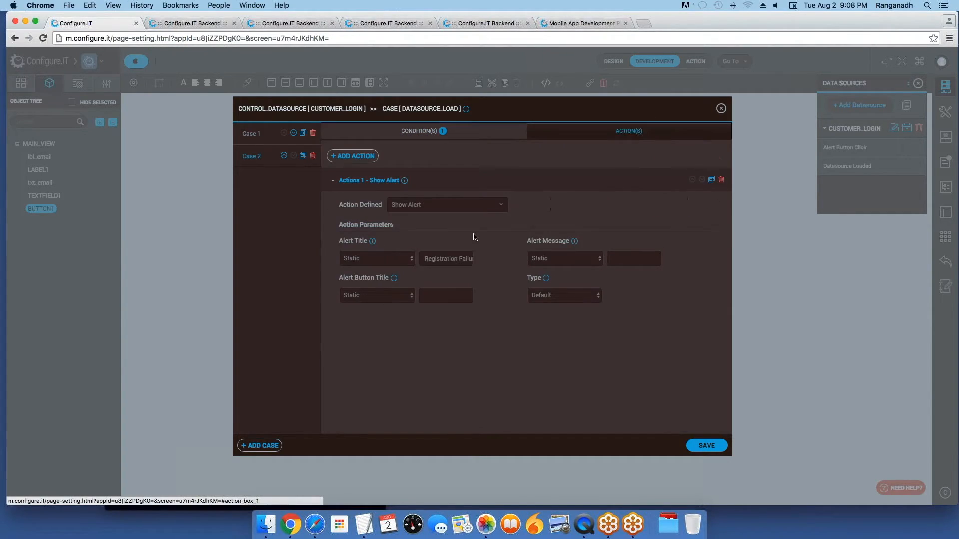
double_click(462, 258)
type("Successful")
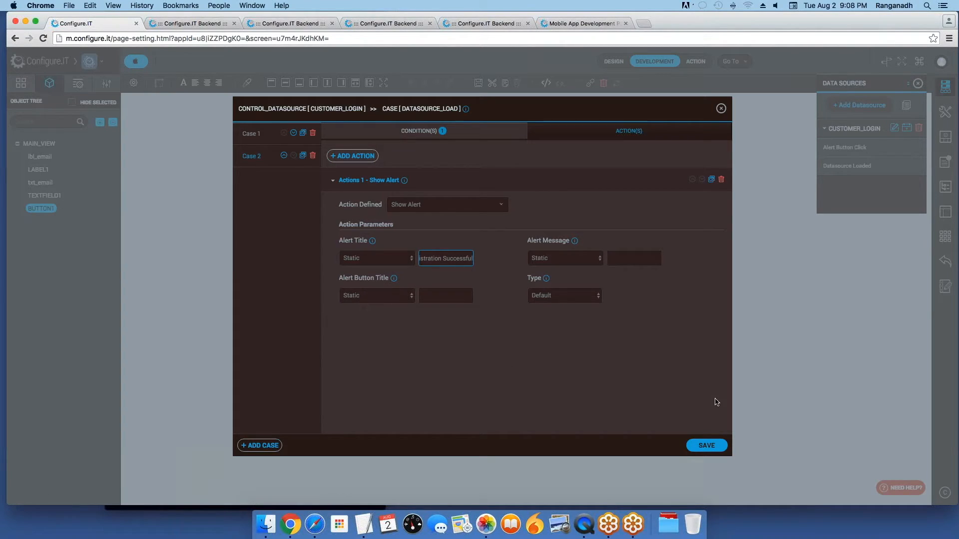
left_click(706, 446)
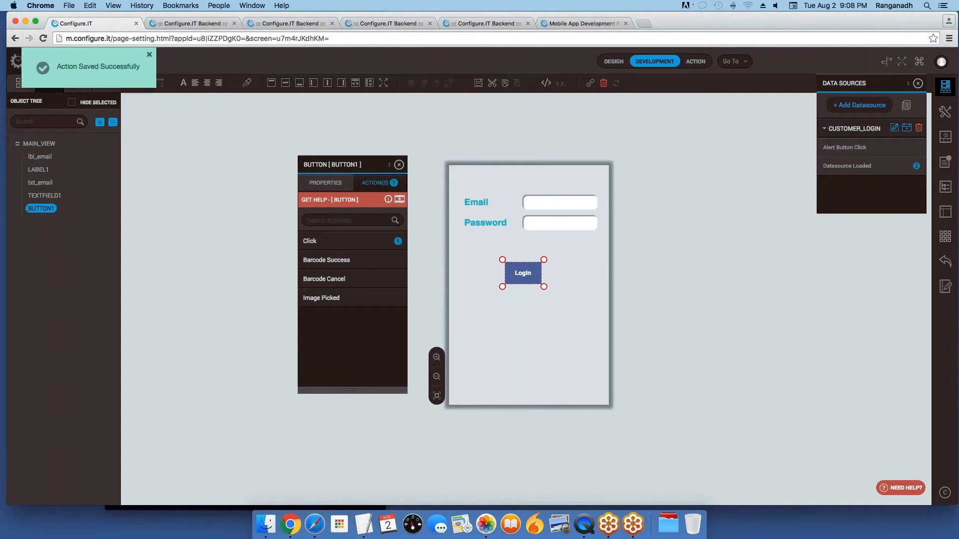
Step: Close the Login button's actions panel and the data sources panel
left_click(399, 165)
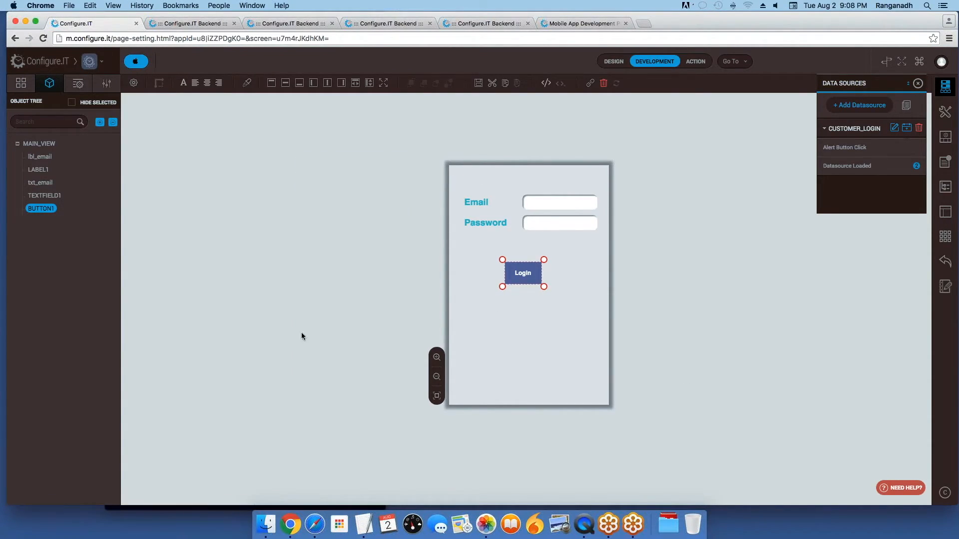
left_click(585, 524)
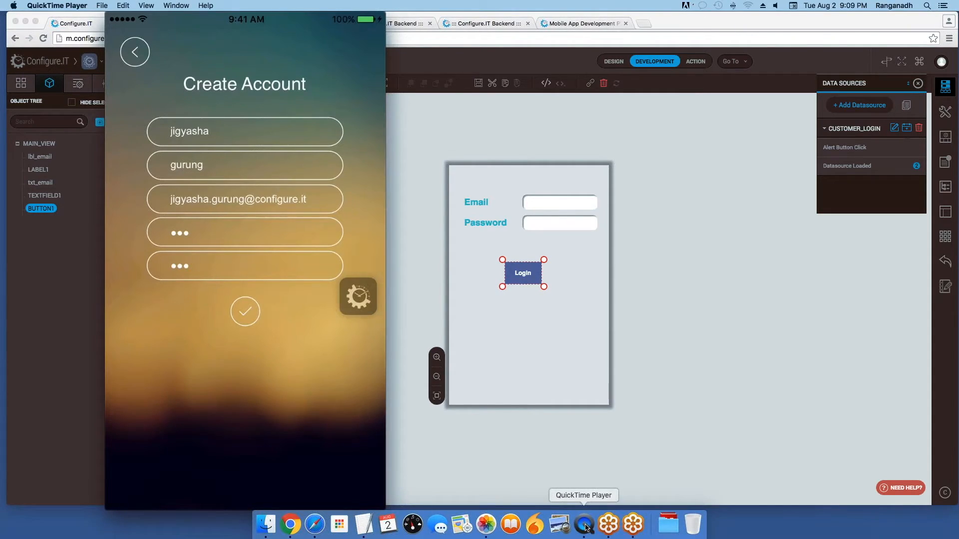
left_click(778, 269)
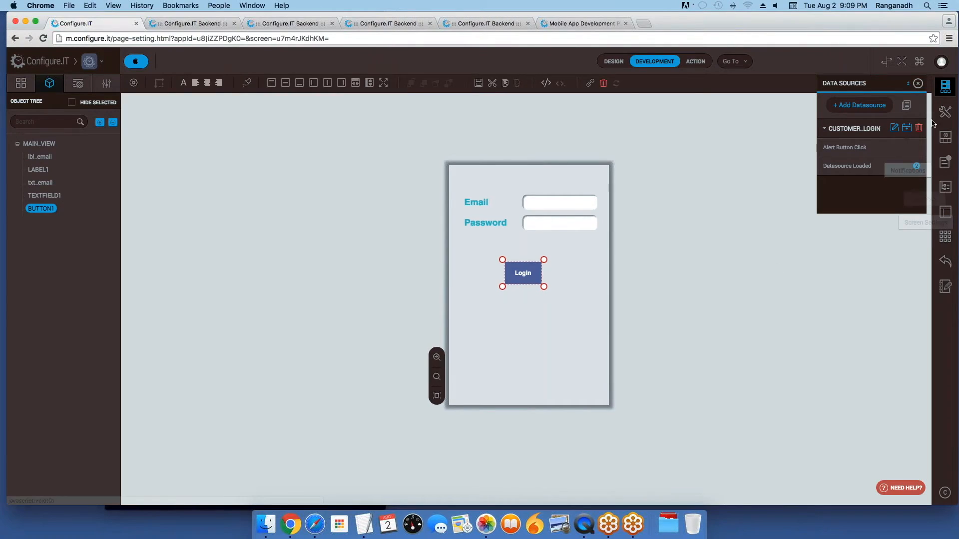
left_click(945, 87)
Step: Set Login as the Default Page in Miscellaneous Settings and save it
left_click(20, 82)
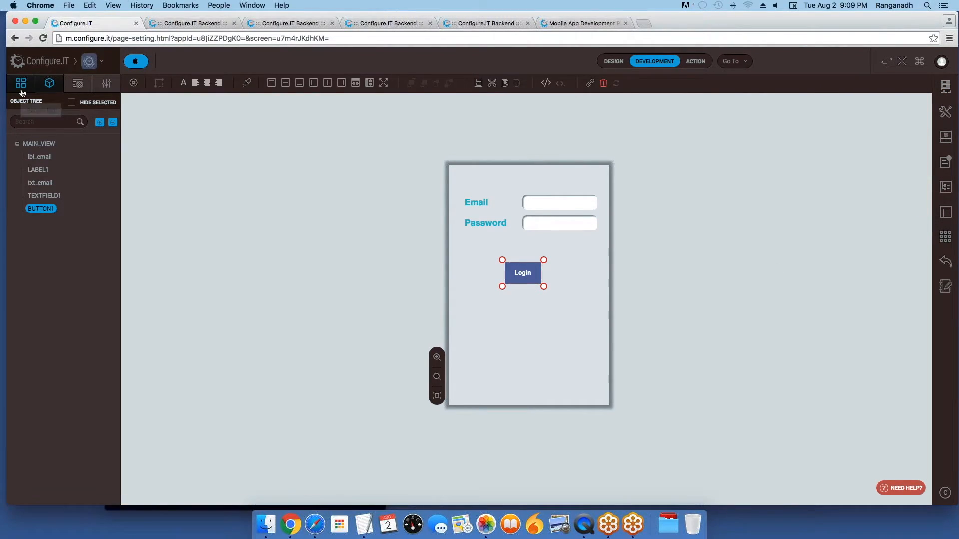
left_click(945, 112)
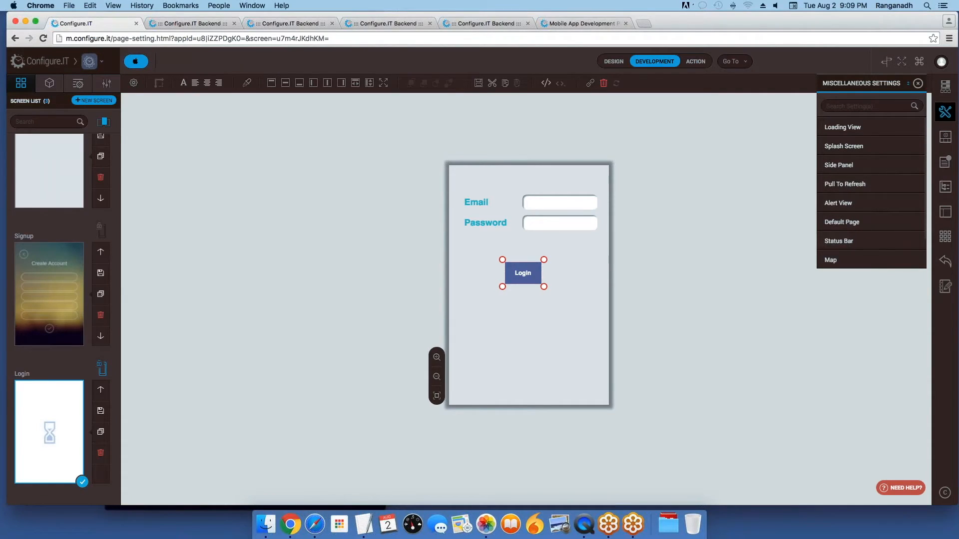
left_click(843, 222)
left_click(861, 162)
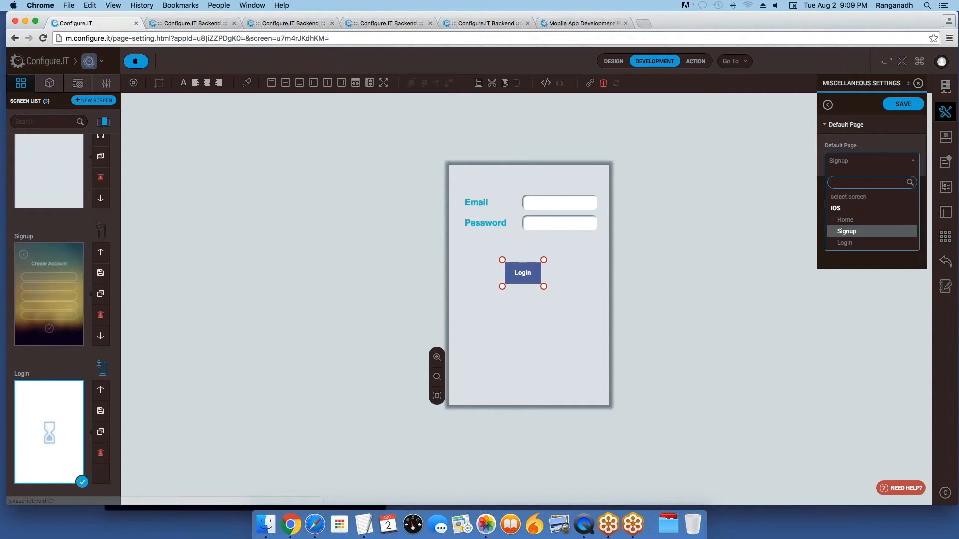
left_click(849, 244)
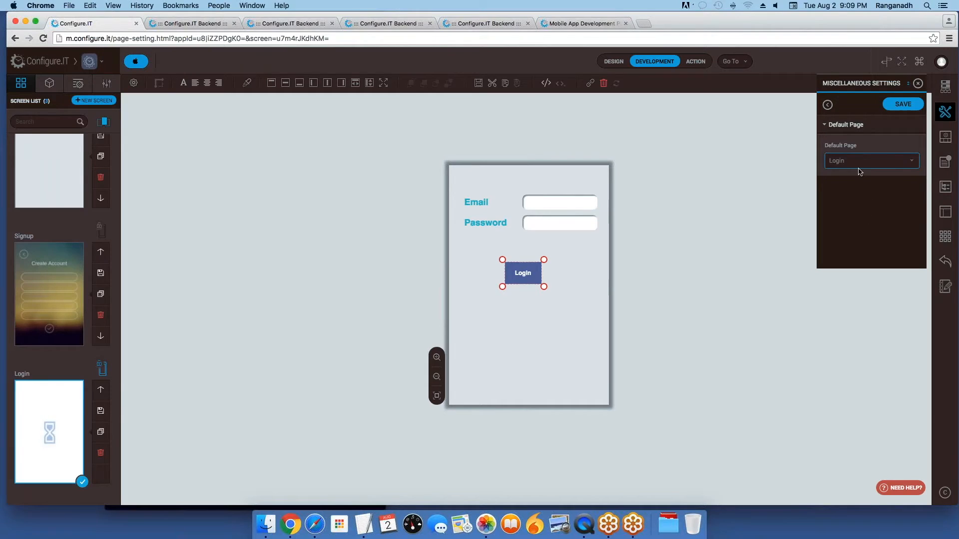
left_click(904, 107)
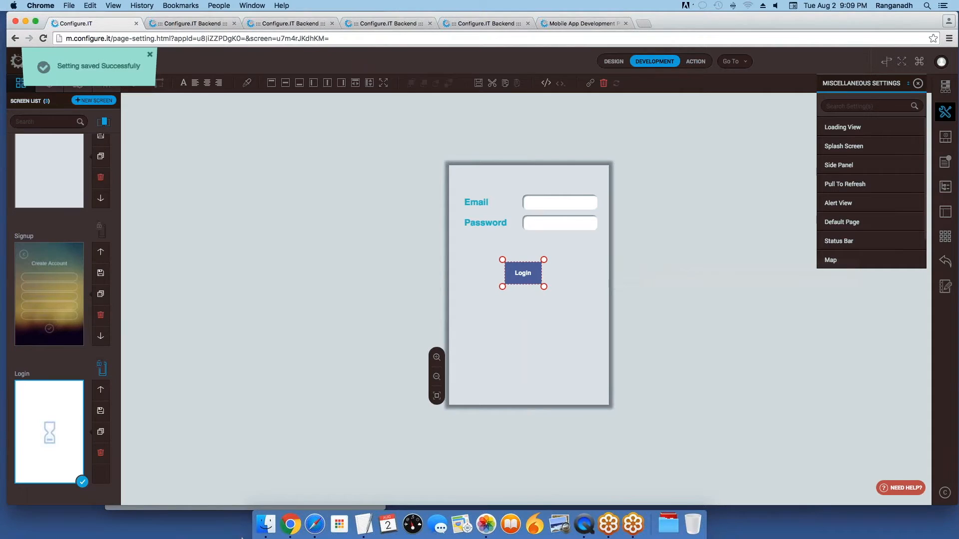
left_click(584, 524)
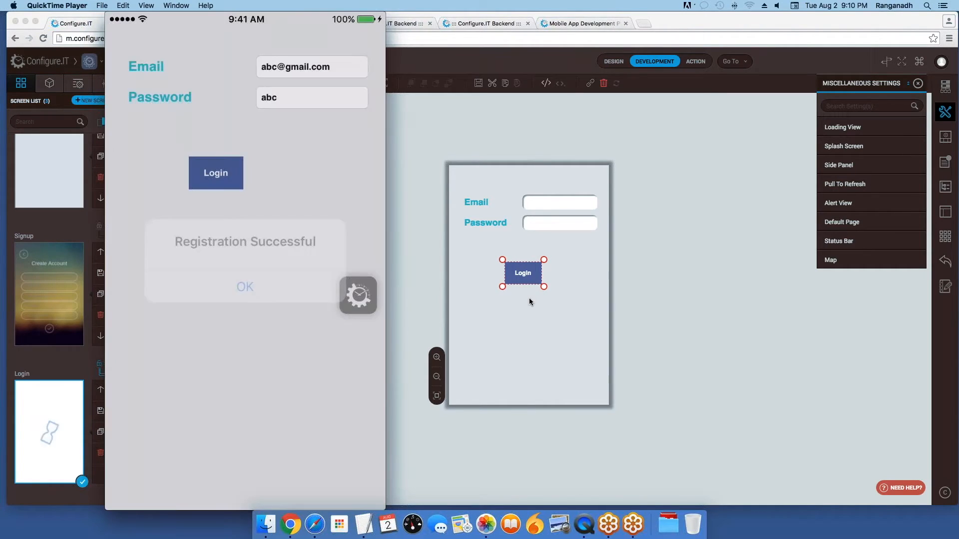
Step: In CUSTOMER_LOGIN's Datasource Loaded event, retitle Case 2's alert to 'Login Successful'
left_click(922, 86)
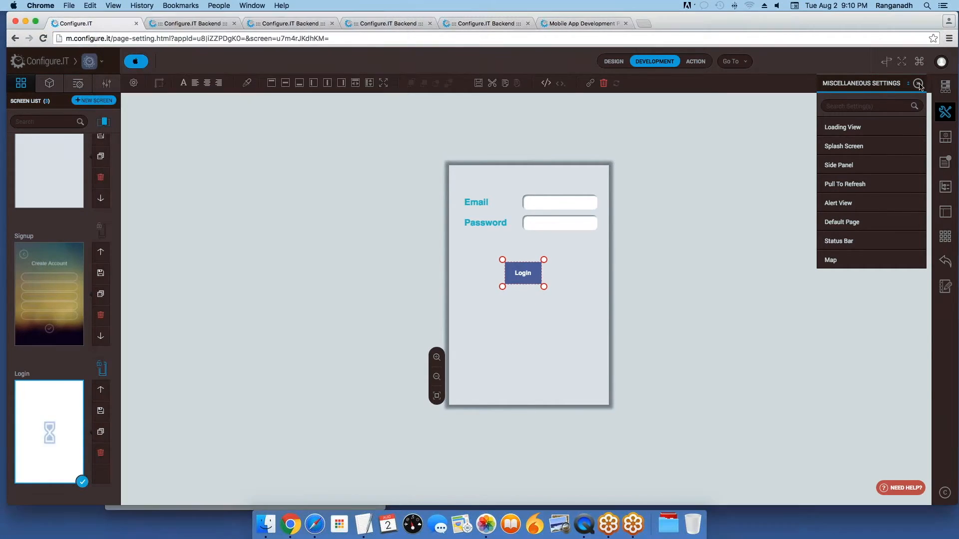
left_click(921, 85)
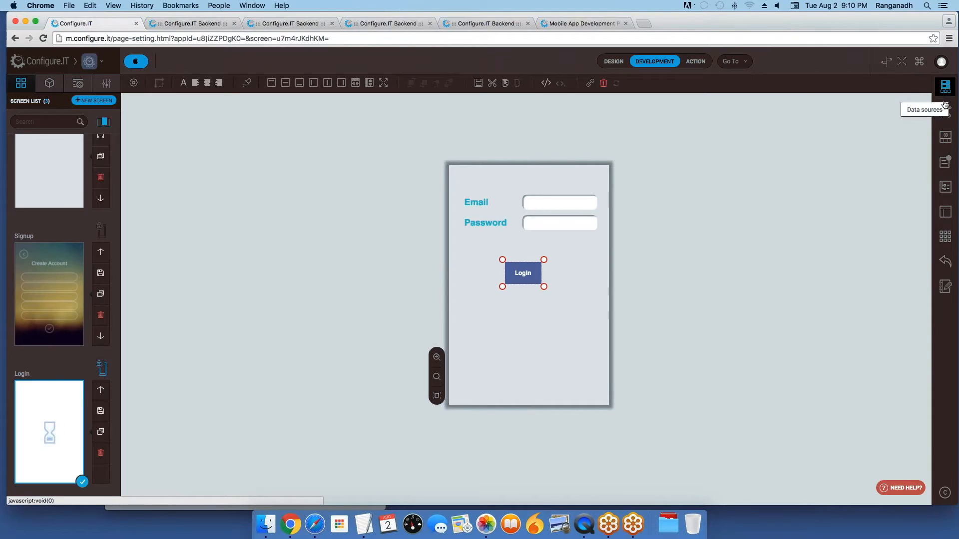
left_click(945, 86)
left_click(872, 168)
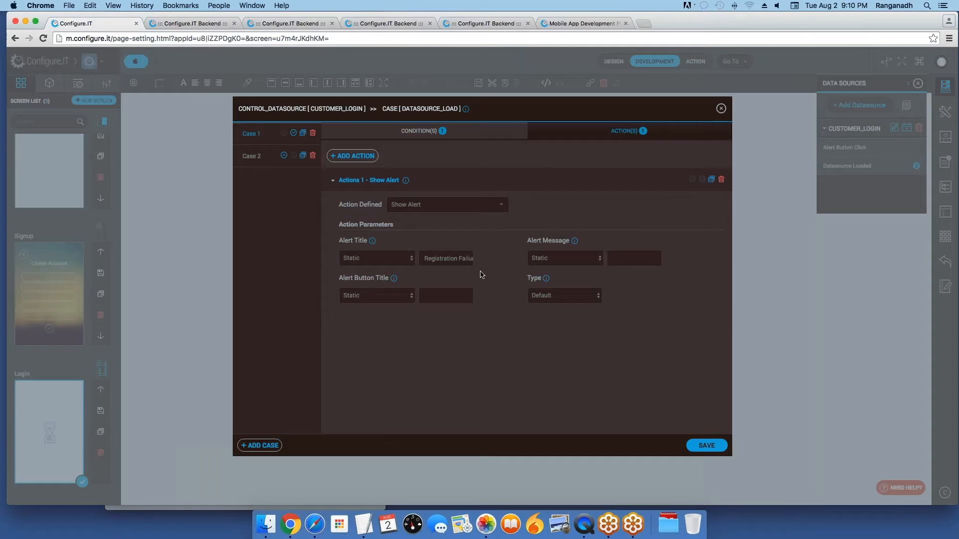
left_click(452, 130)
left_click(597, 130)
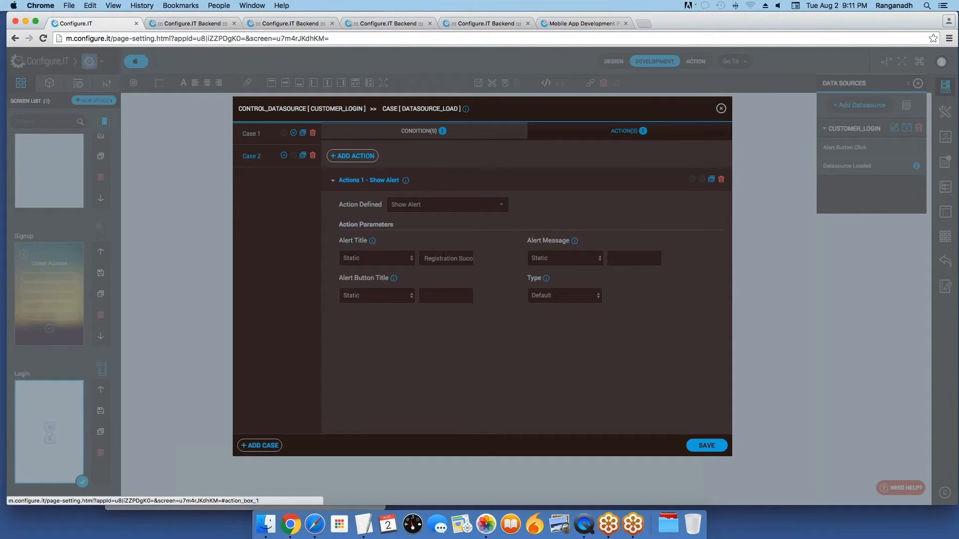
left_click_drag(459, 258, 368, 256)
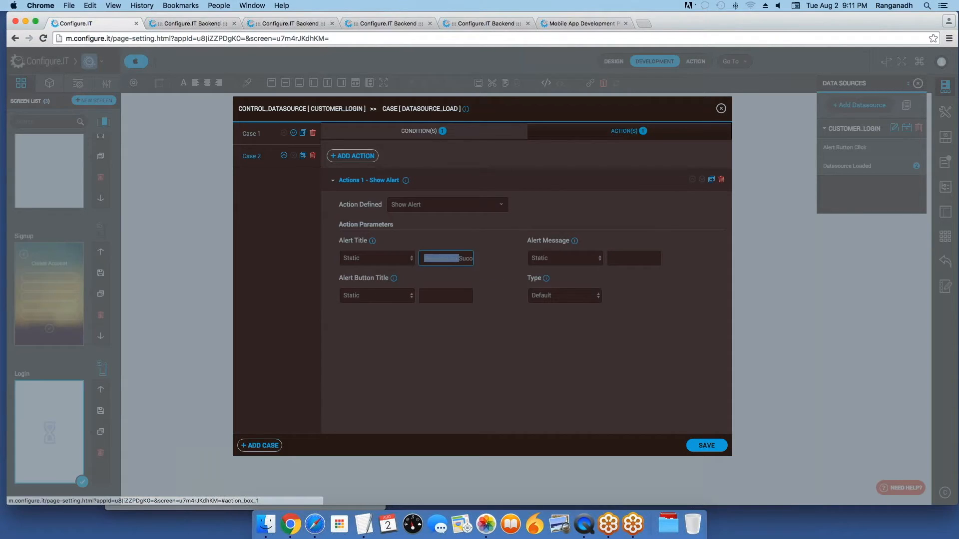
type("Login")
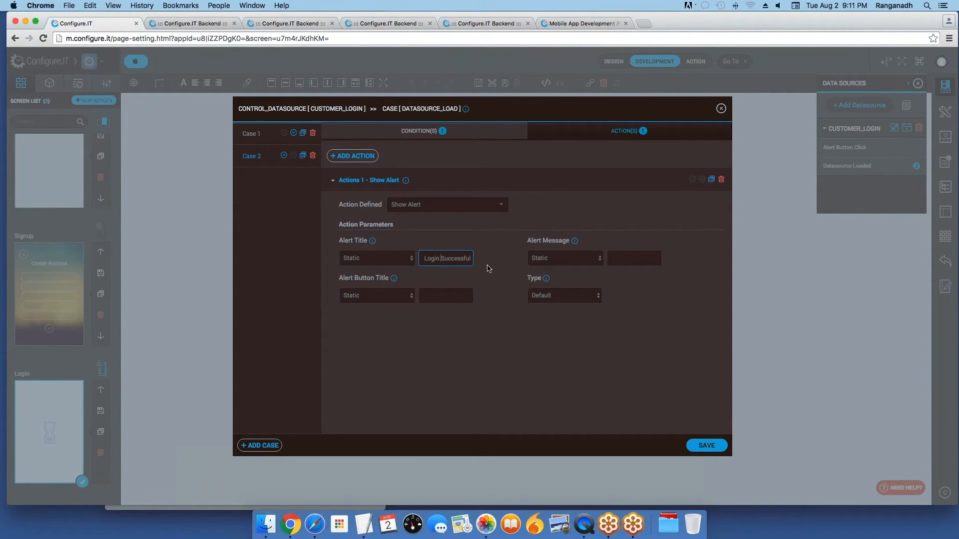
Step: Retitle Case 1's alert to 'Login Failure' and save the alert actions
left_click(251, 133)
left_click(430, 133)
left_click(628, 131)
double_click(437, 258)
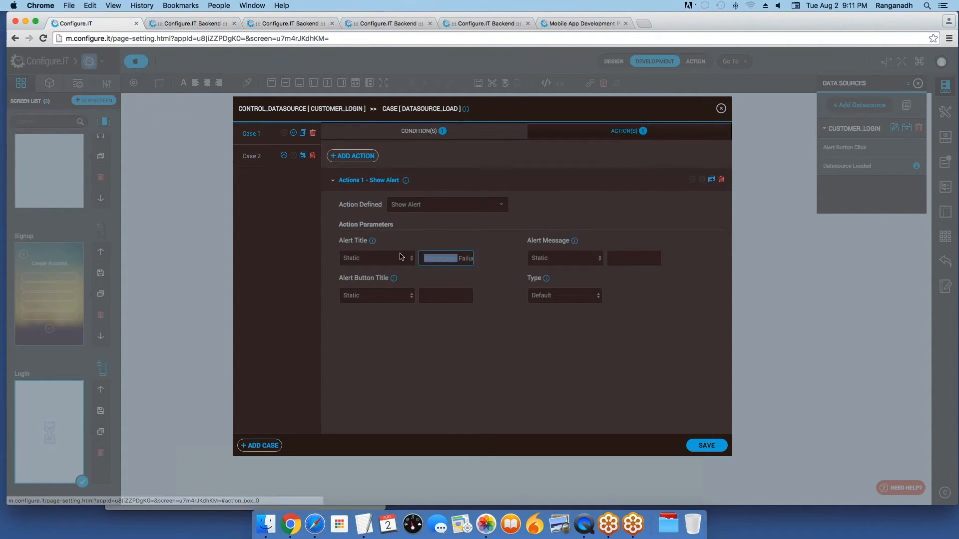
type("Login")
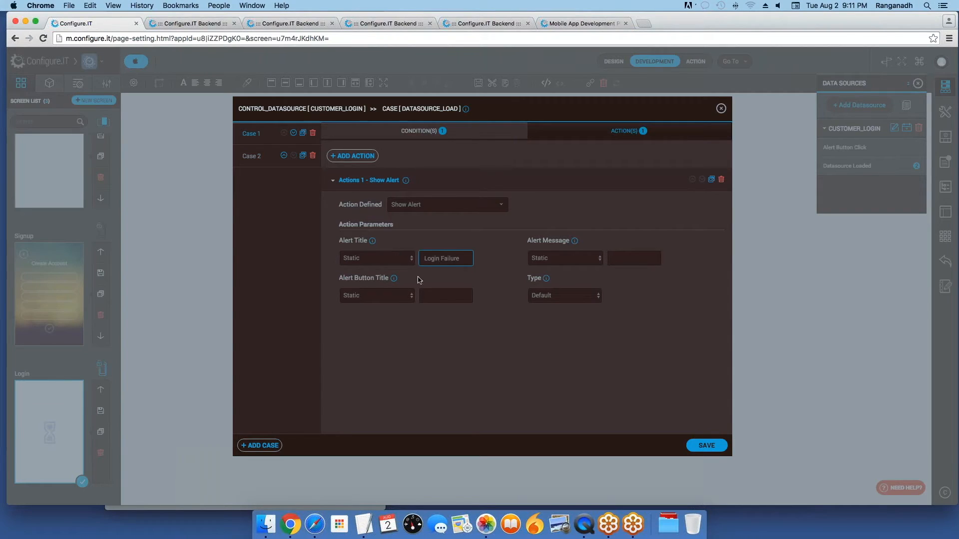
left_click(706, 445)
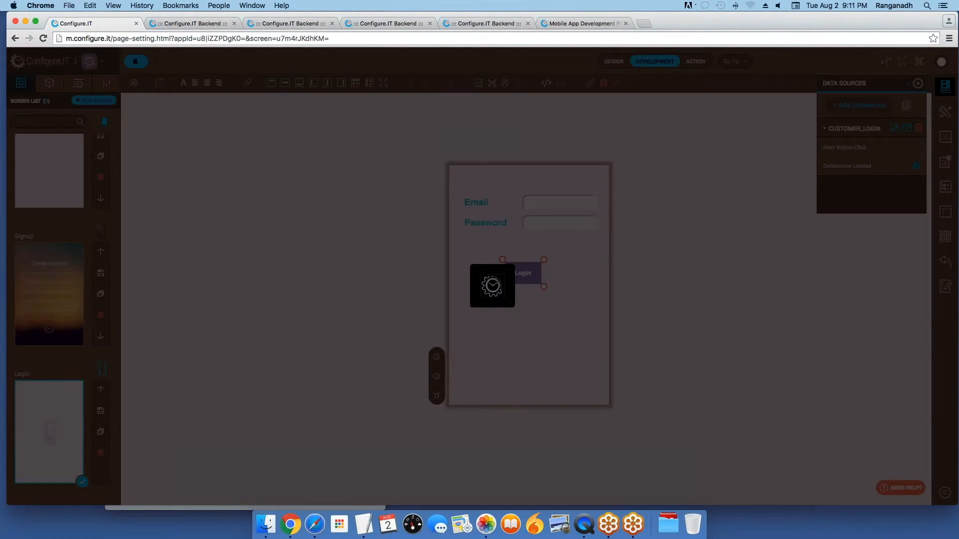
Step: Show the QuickTime mirror of the iPhone login screen
left_click(585, 526)
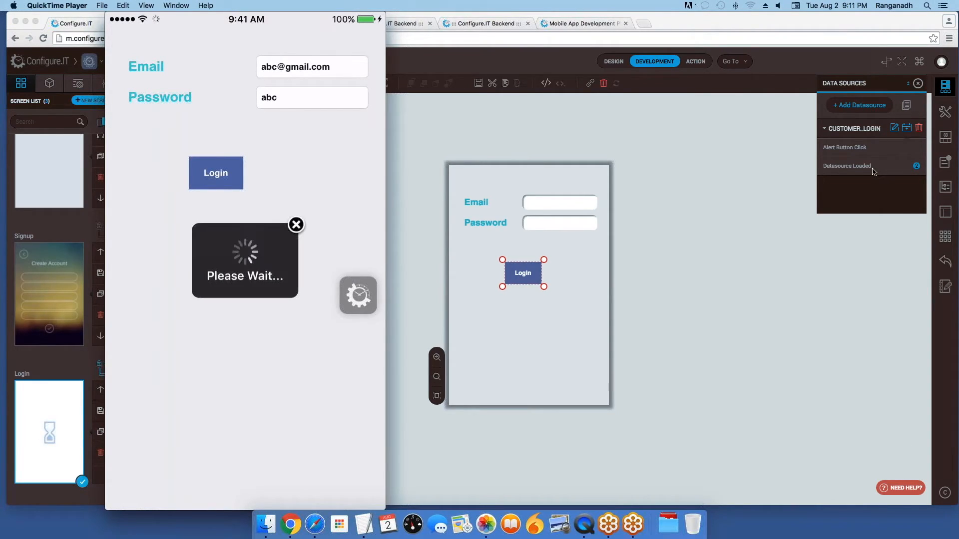
Step: Check that Case 2's condition is success equals 1, then re-save the Login alert cases
left_click(675, 262)
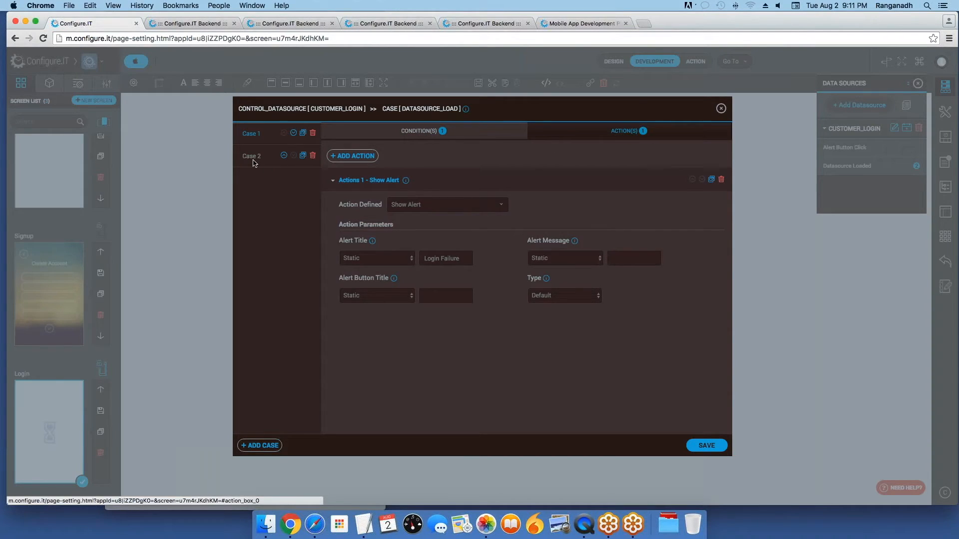
left_click(253, 160)
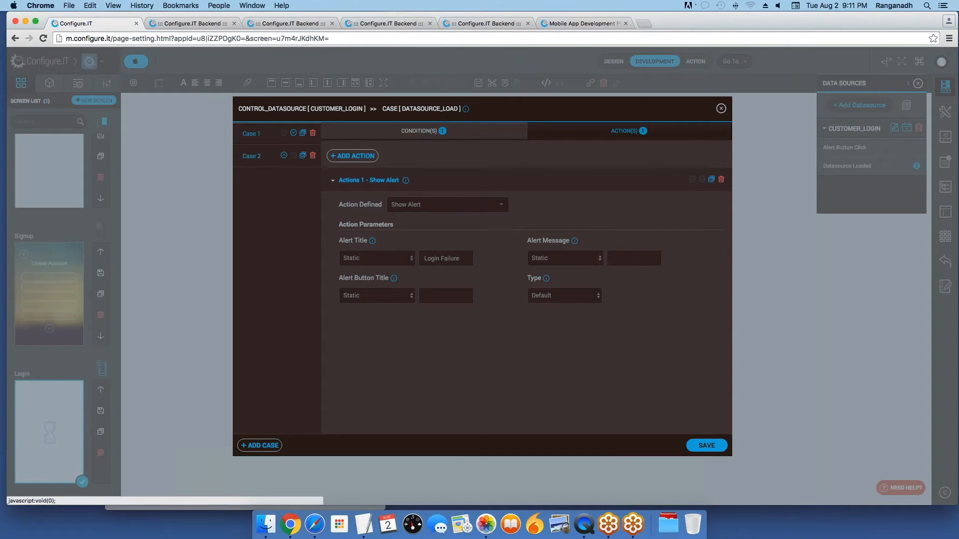
left_click(483, 137)
left_click(611, 131)
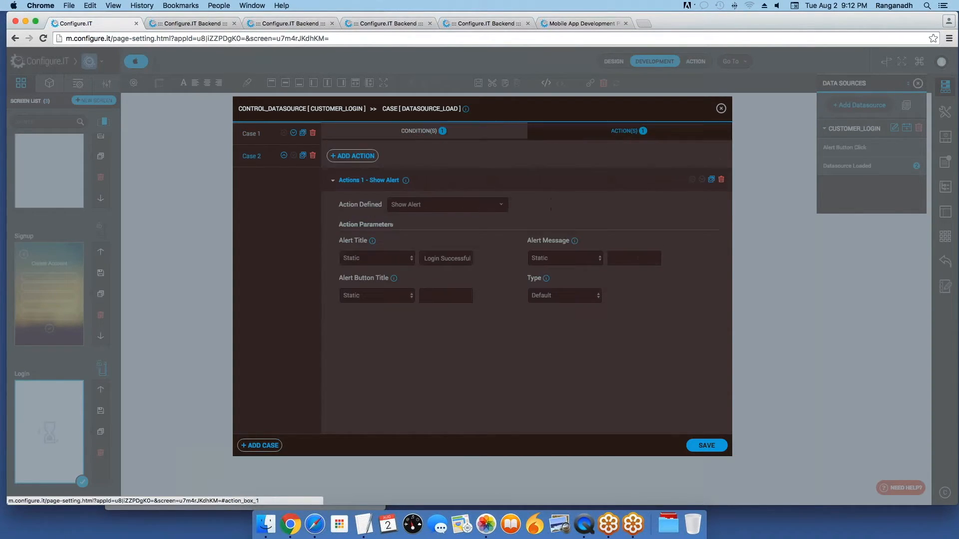
left_click(699, 448)
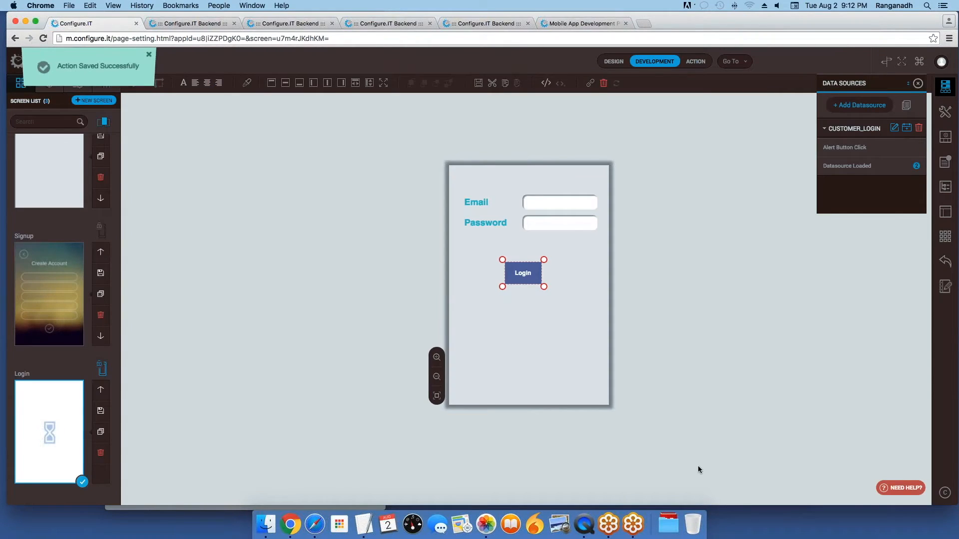
Step: Fill the mirrored iPhone login form with a test e-mail and password, then submit the login
left_click(582, 527)
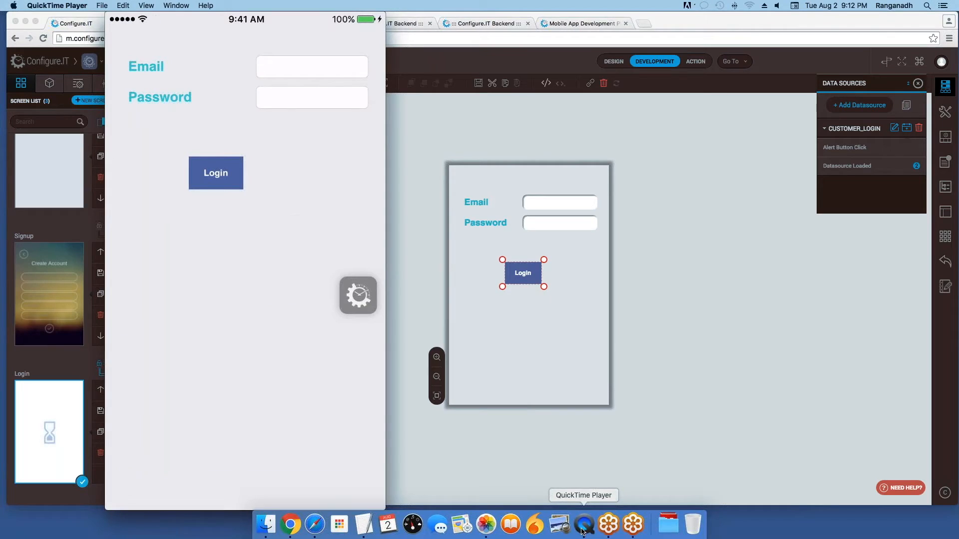
type("anc")
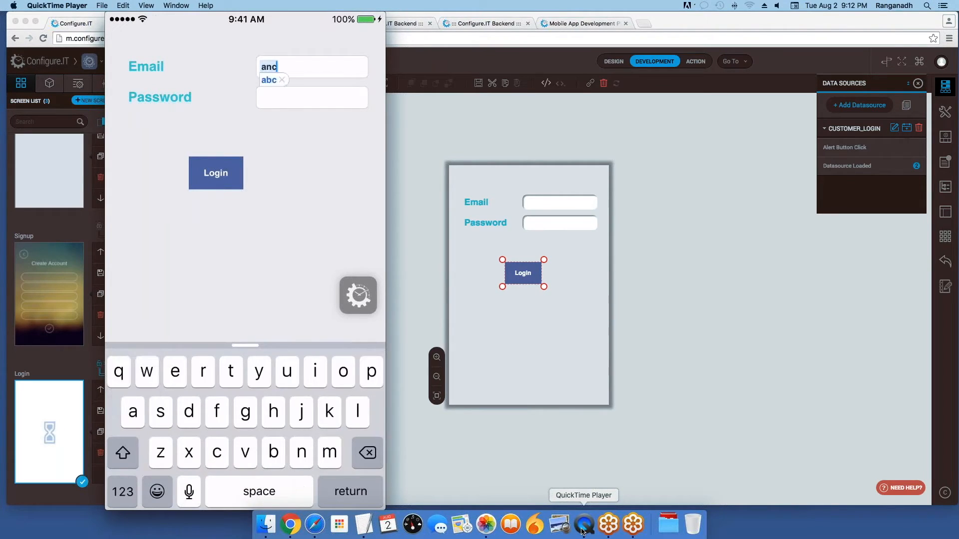
key("BackSpace")
key("BackSpace")
type("bc@g")
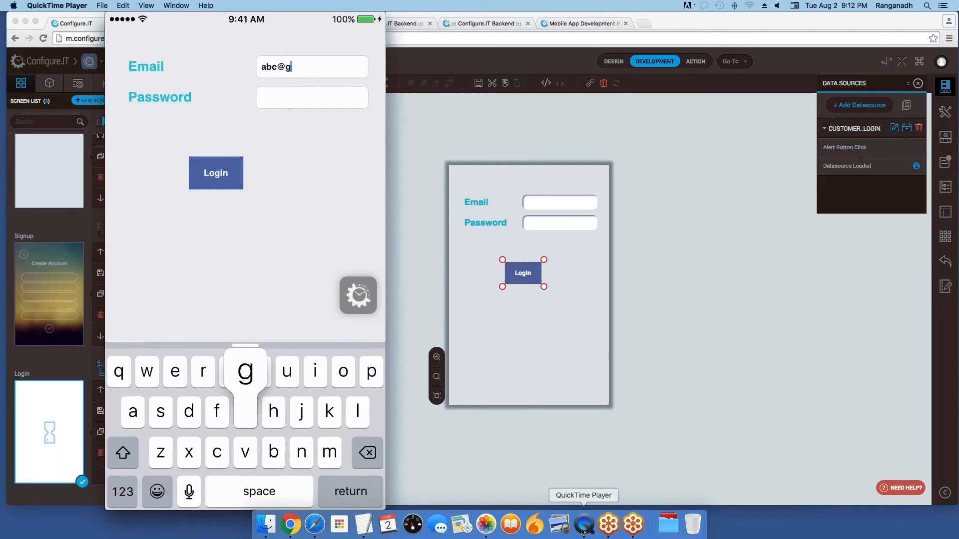
type("mail")
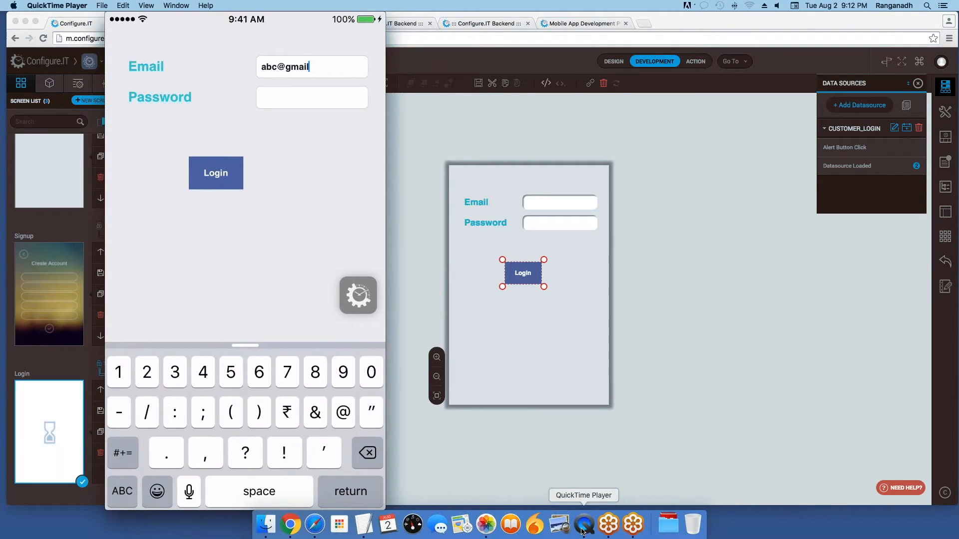
type(".com")
key("Return")
type("abc")
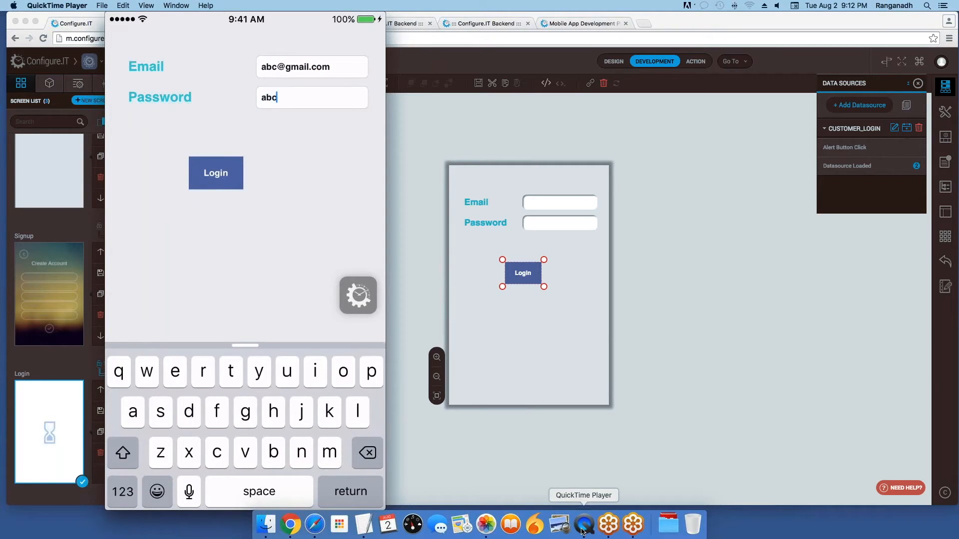
key("Return")
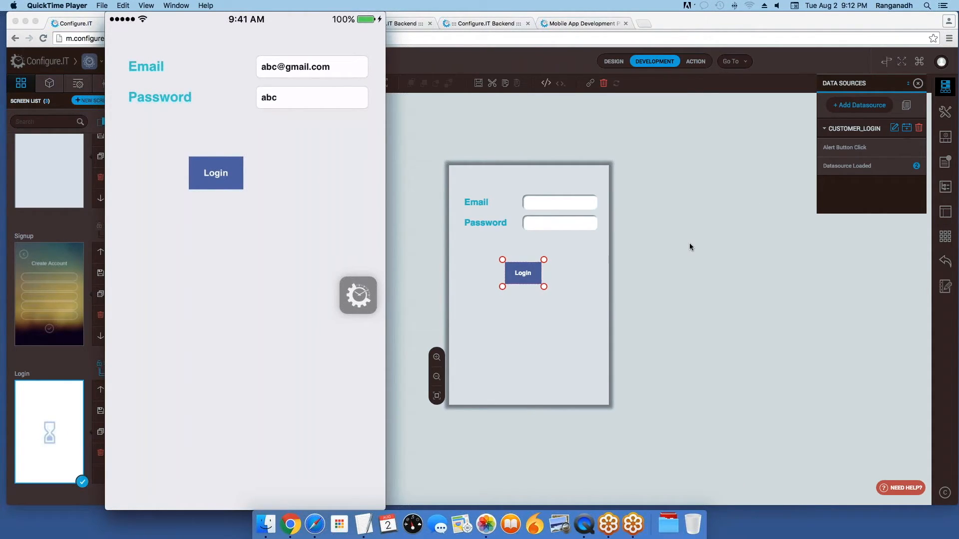
Step: Bring the Chrome Login screen designer, with CUSTOMER_LOGIN's events, back in front of the mirror
left_click(735, 241)
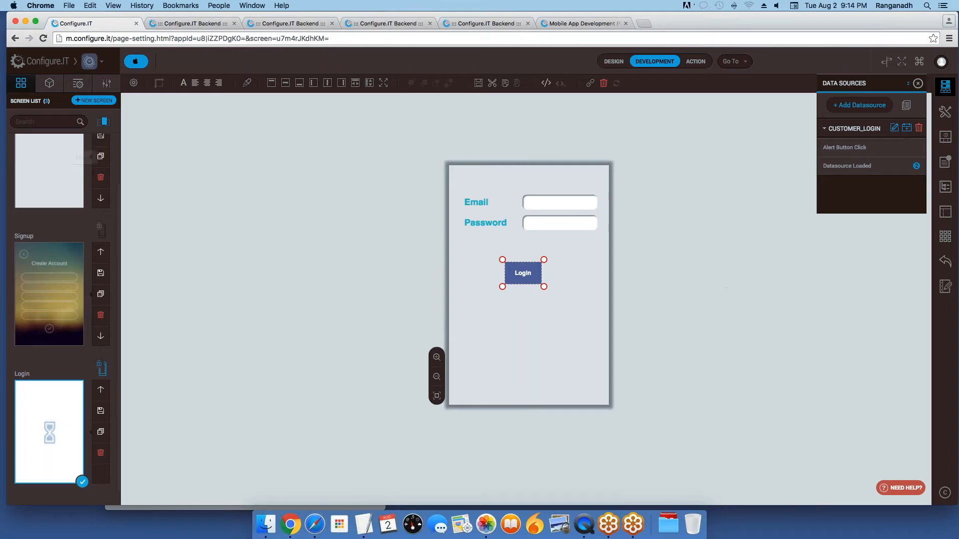
Step: Load configure.it/help in a new tab and scroll through the Help Center sections
key("super+t")
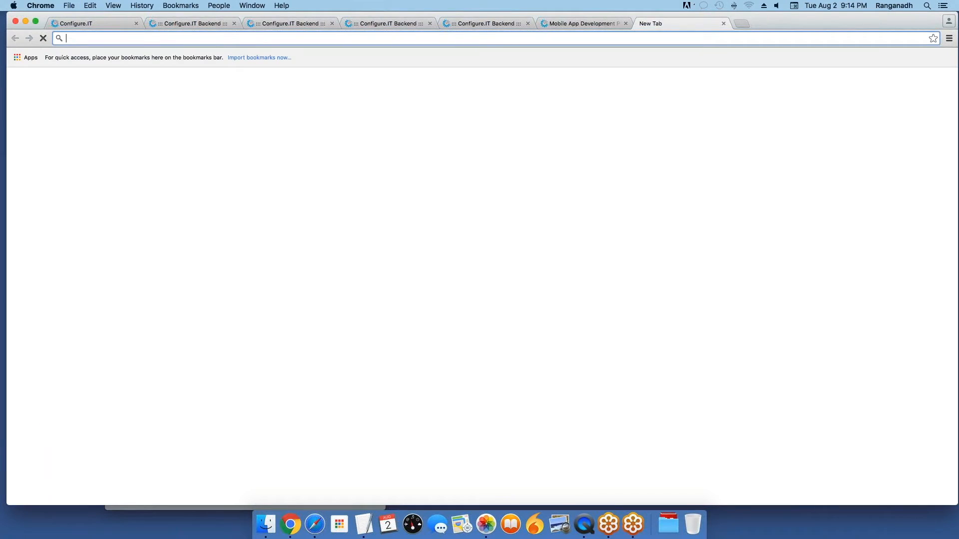
type("configure.it")
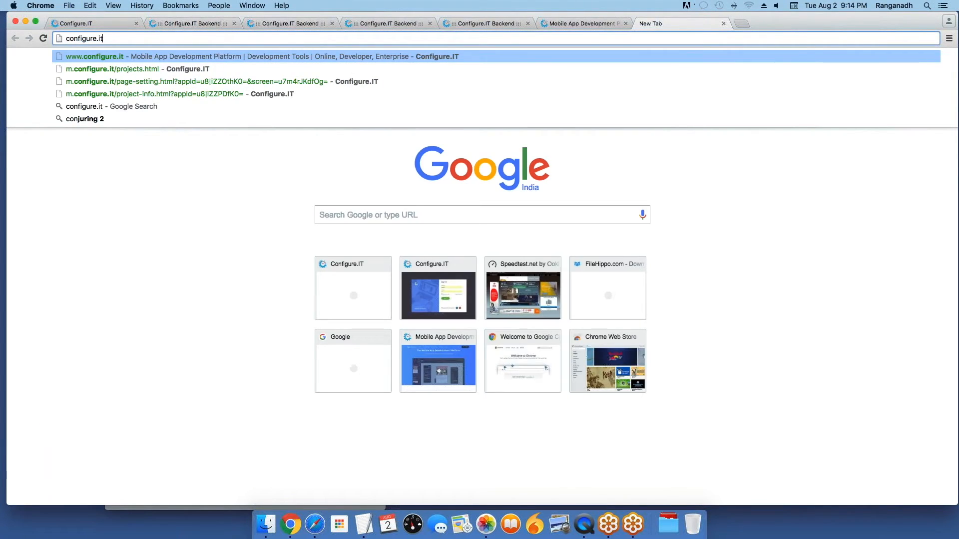
type("/help")
key("Return")
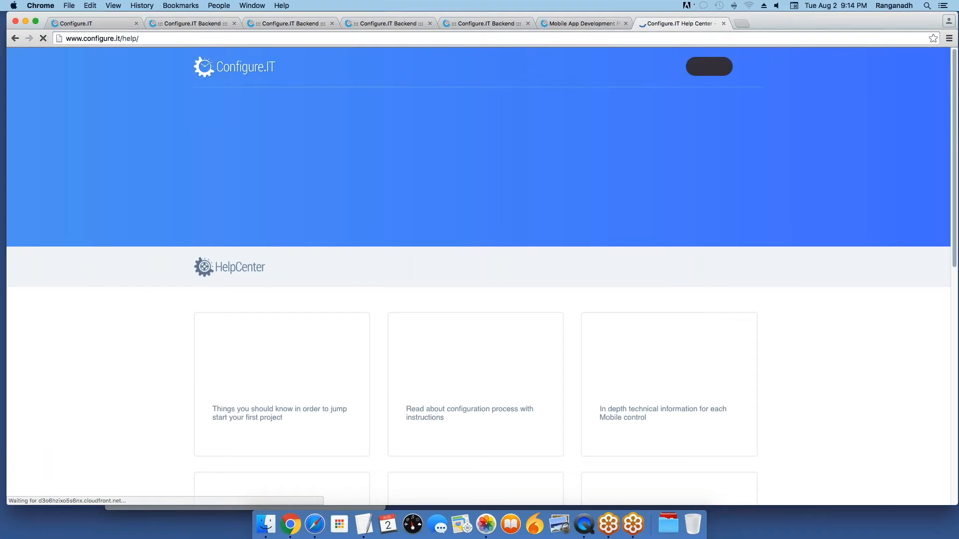
scroll(718, 285, "down", 3)
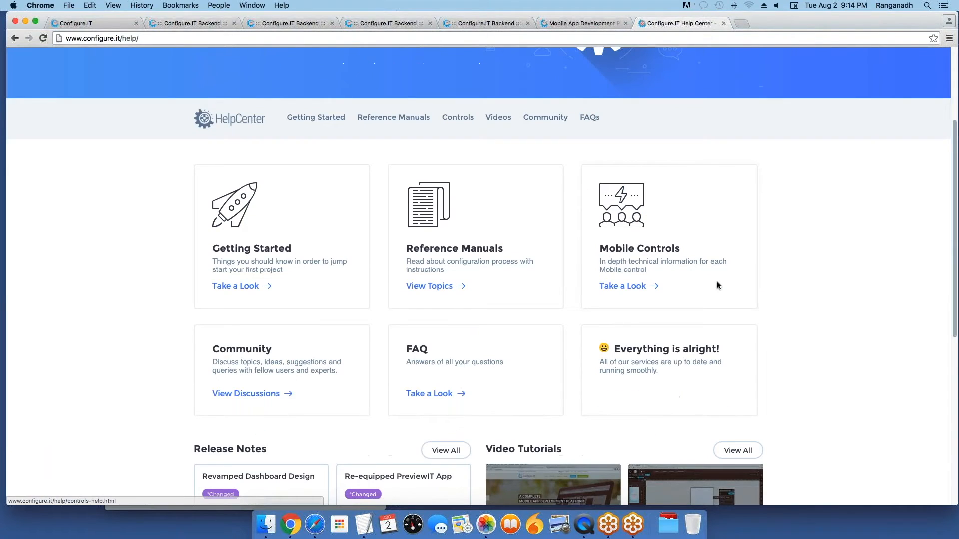
scroll(718, 285, "down", 1)
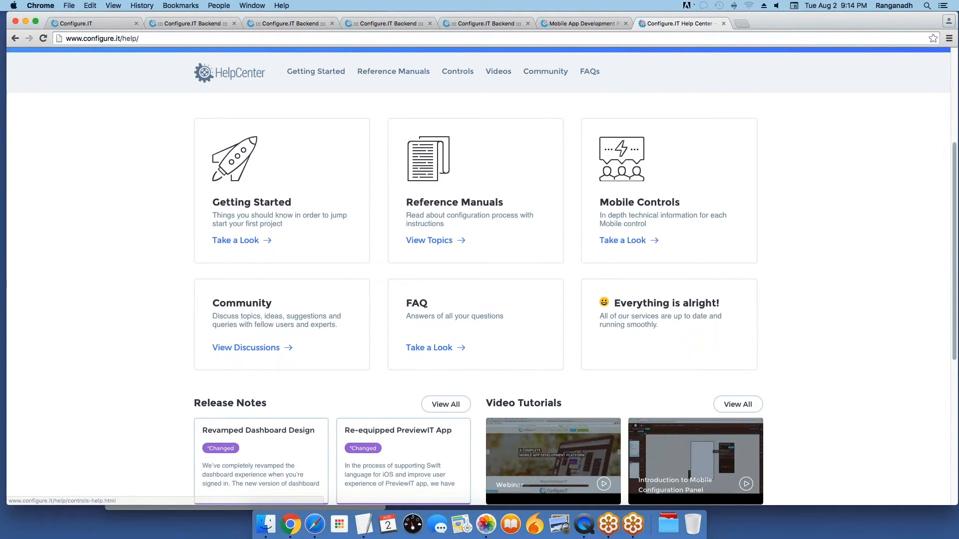
scroll(717, 286, "up", 3)
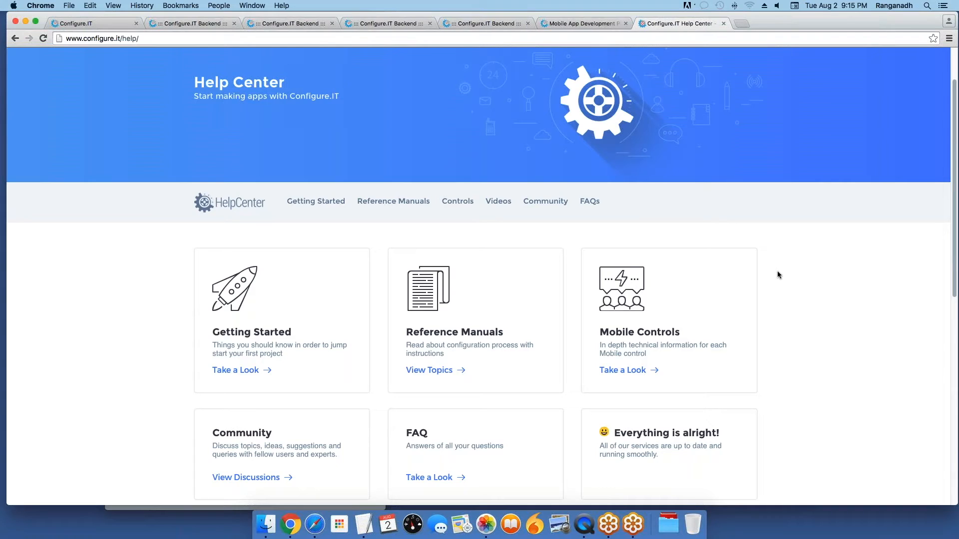
Step: Return to the Customer Login API backend page and scroll through its configuration
left_click(200, 24)
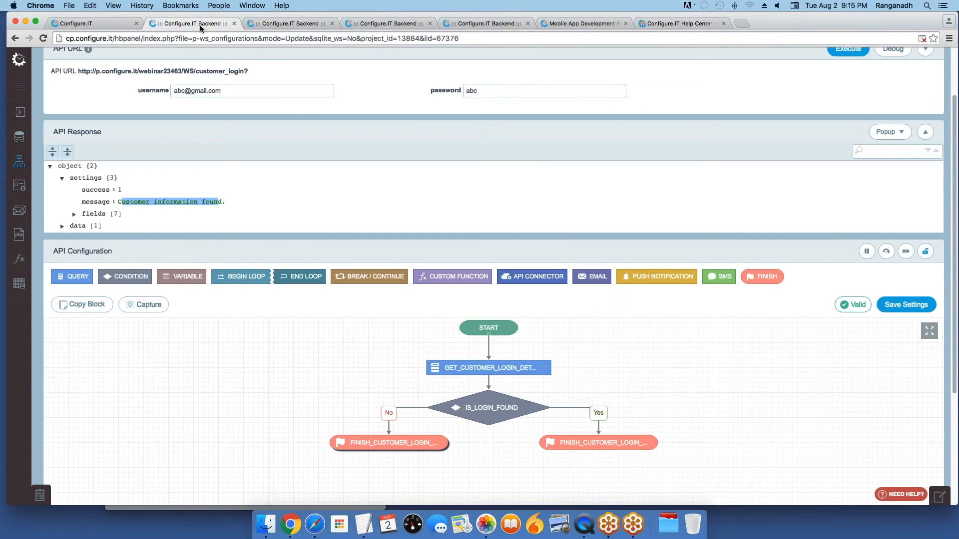
scroll(502, 245, "up", 1)
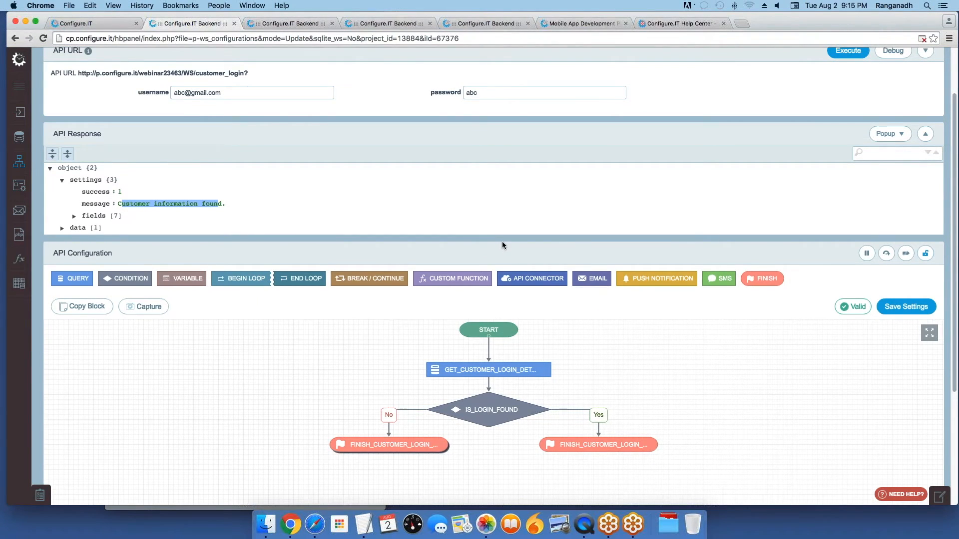
scroll(502, 245, "up", 3)
scroll(503, 243, "down", 5)
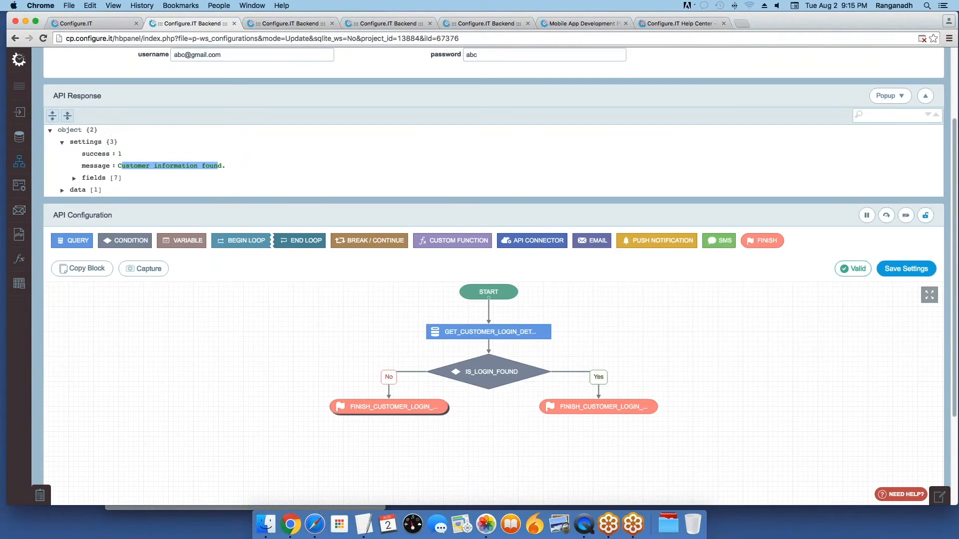
scroll(273, 237, "up", 1)
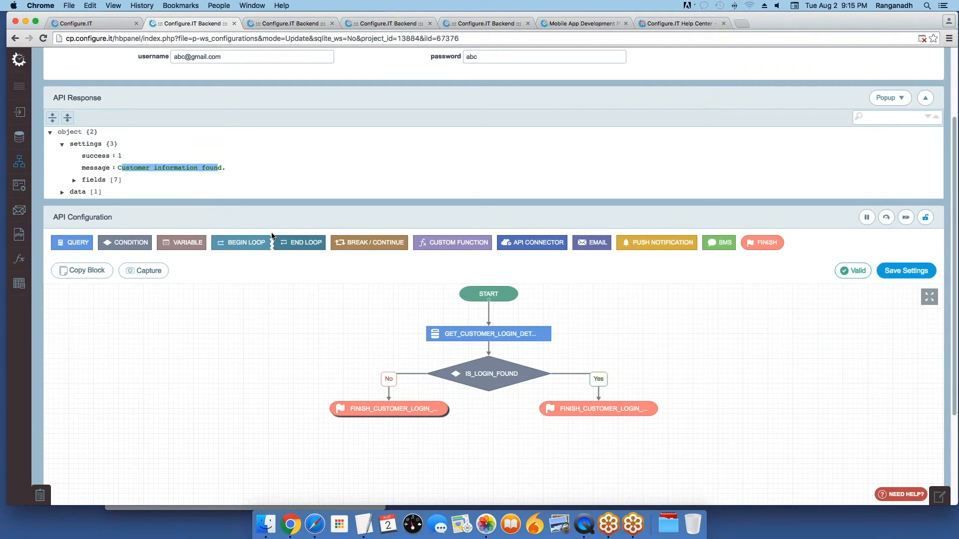
scroll(896, 159, "down", 1)
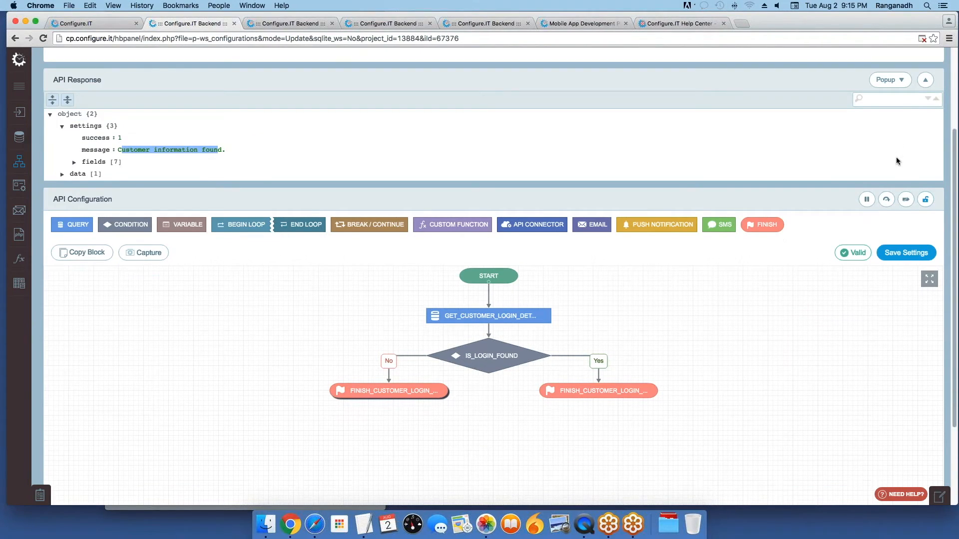
scroll(896, 161, "down", 2)
scroll(896, 157, "up", 5)
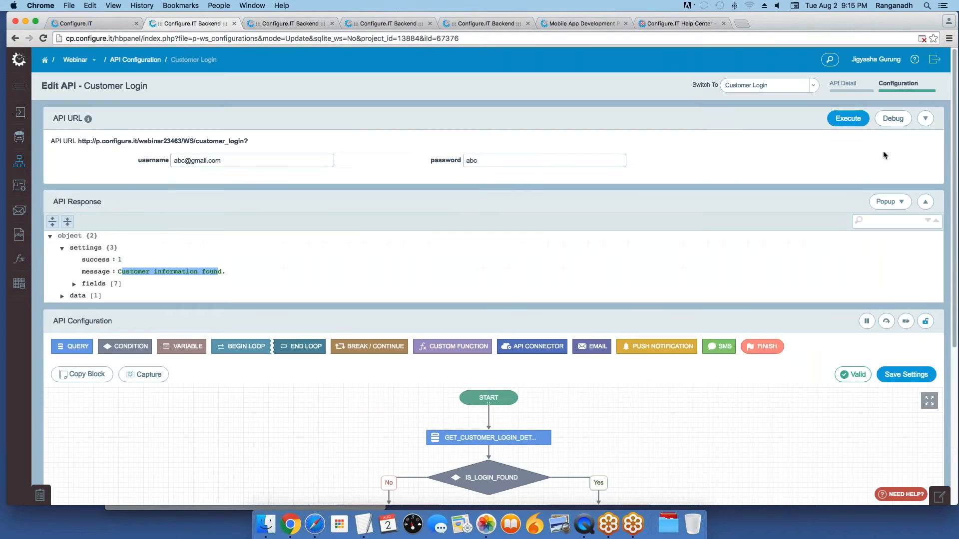
Step: Switch to the Registration API and review its flowchart and sample inputs
left_click(753, 89)
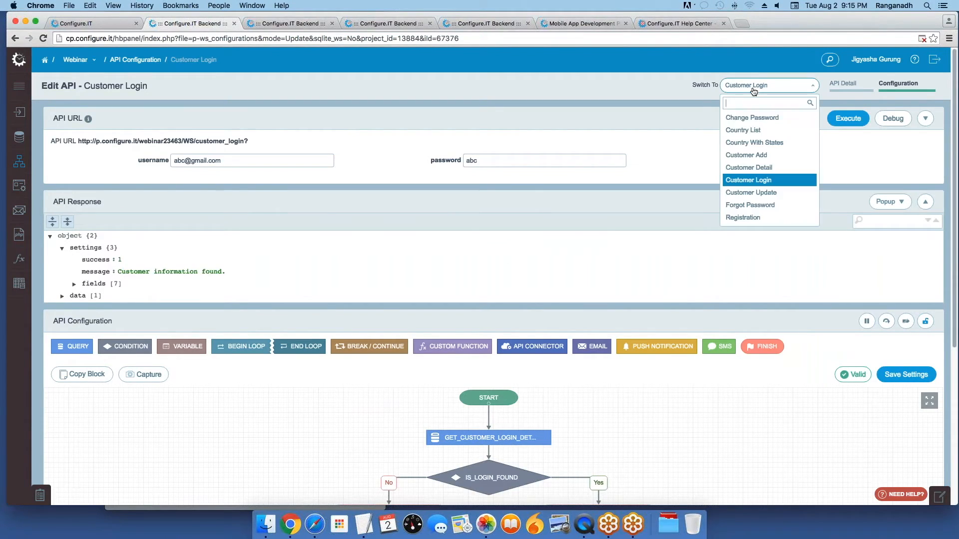
left_click(751, 217)
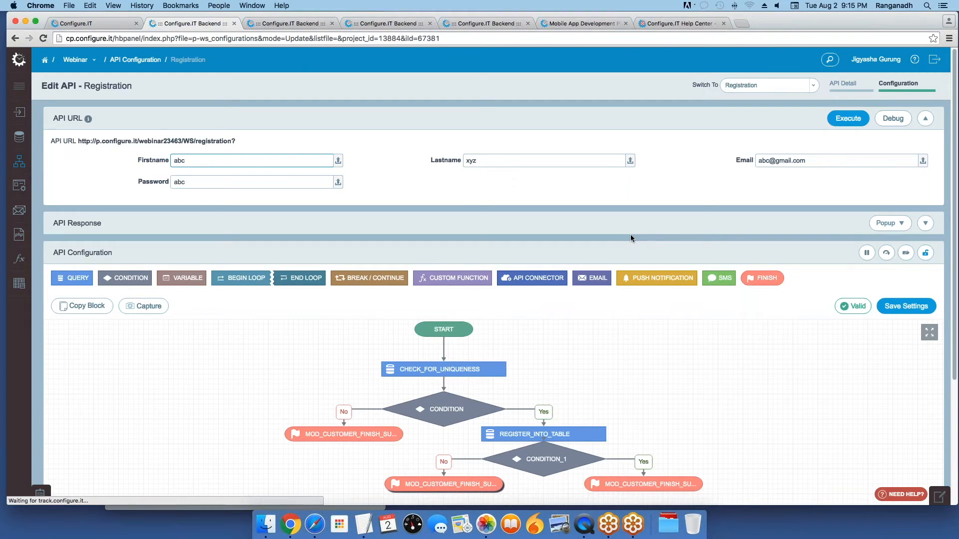
scroll(630, 234, "down", 1)
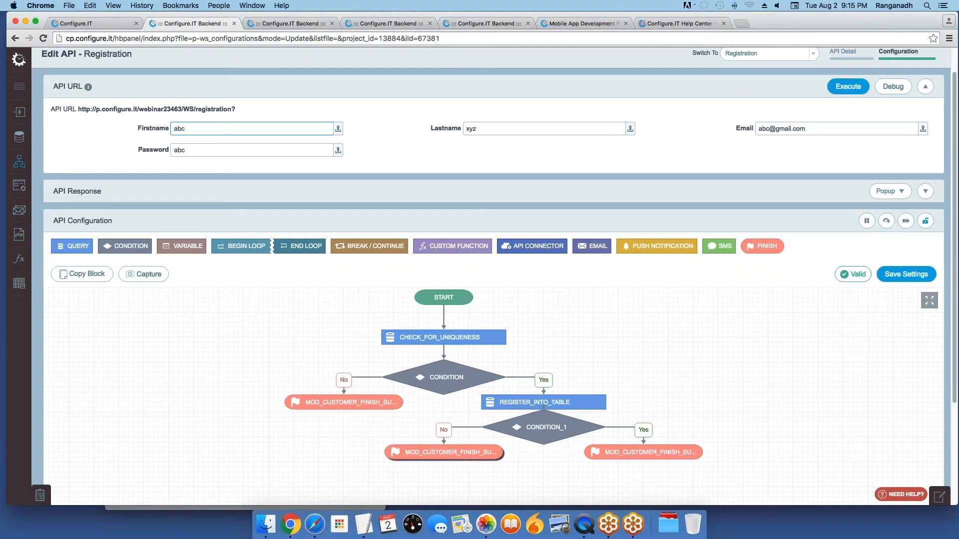
left_click(594, 260)
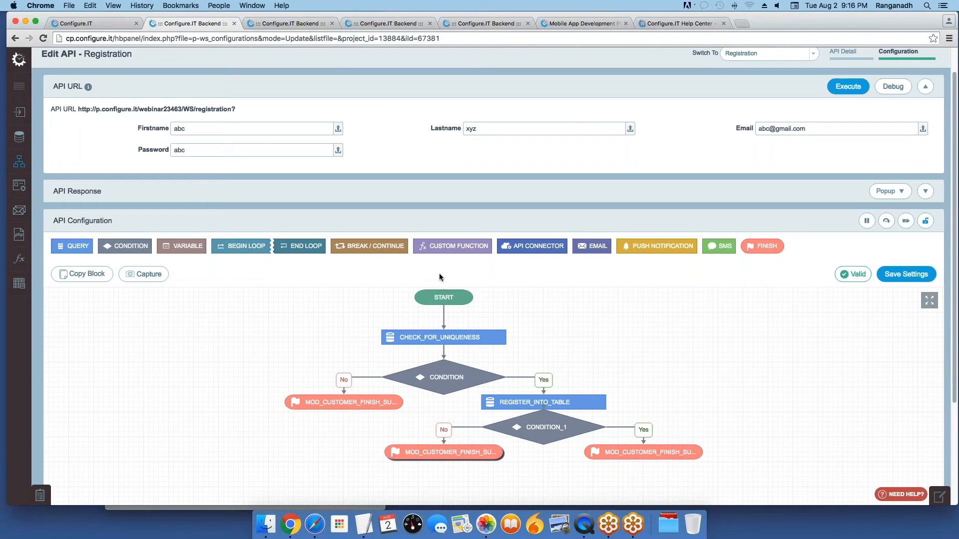
mouse_move(19, 136)
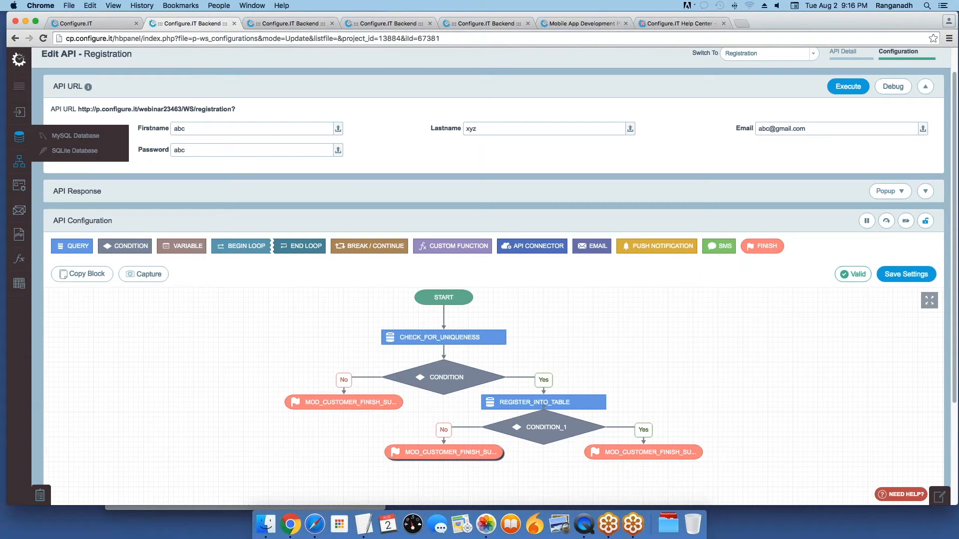
Step: Open the MySQL Database configuration listing tables such as mod_admin, mod_customer and mod_group_master
left_click(65, 138)
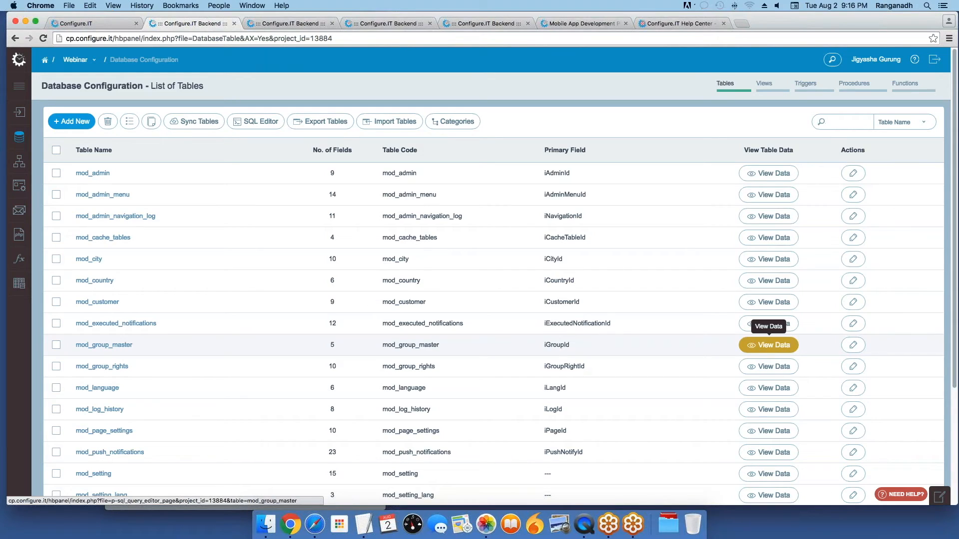
left_click(107, 25)
left_click(208, 26)
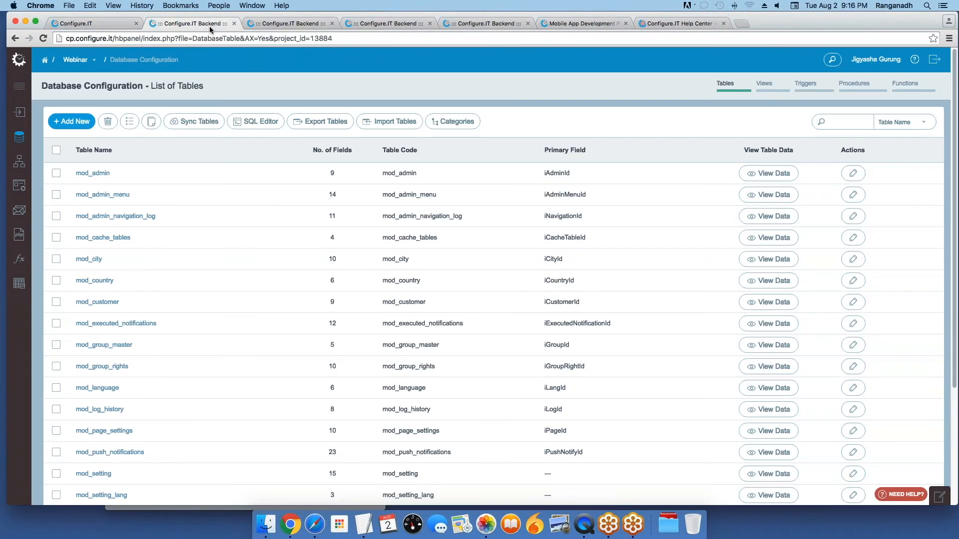
Step: Load m.configure.it in a new tab and open the Webinar project's info page
key("super+t")
type("m.")
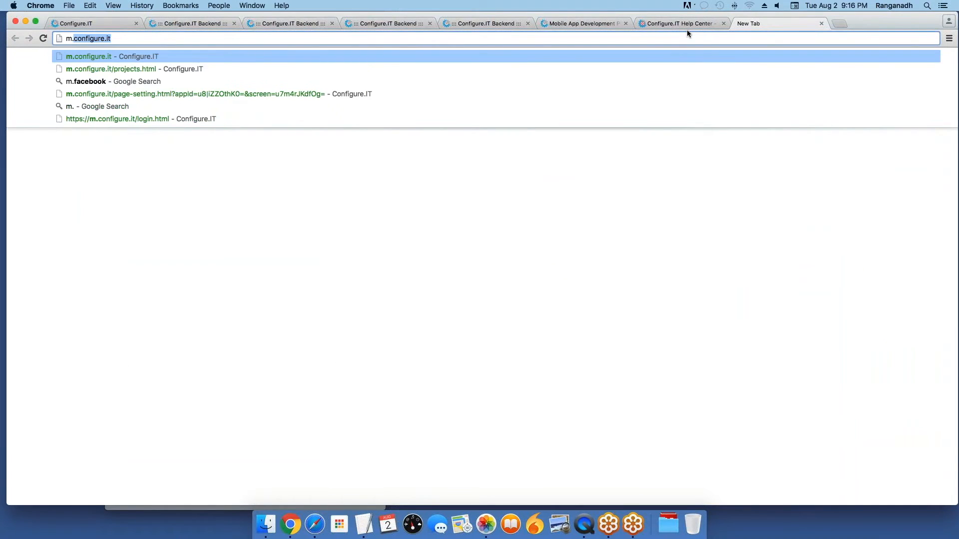
key("Return")
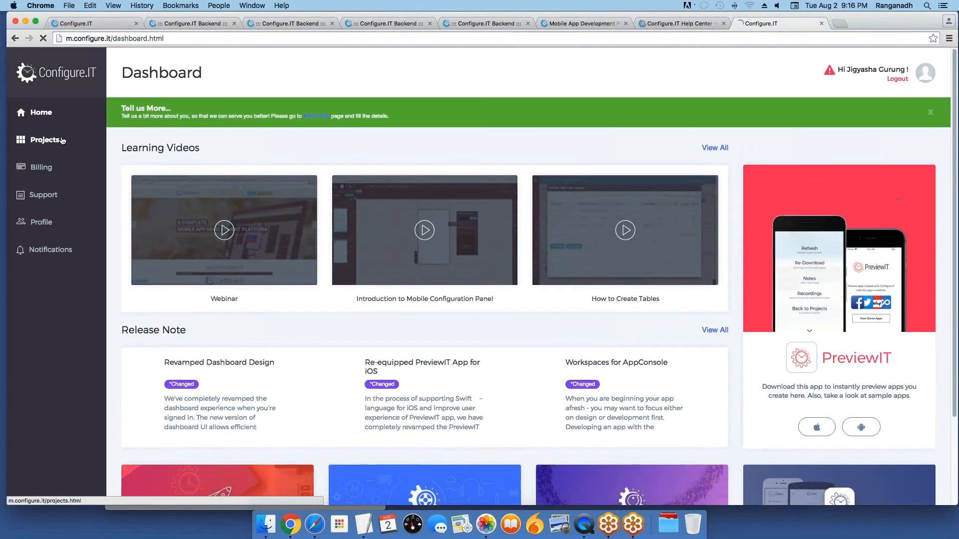
left_click(65, 137)
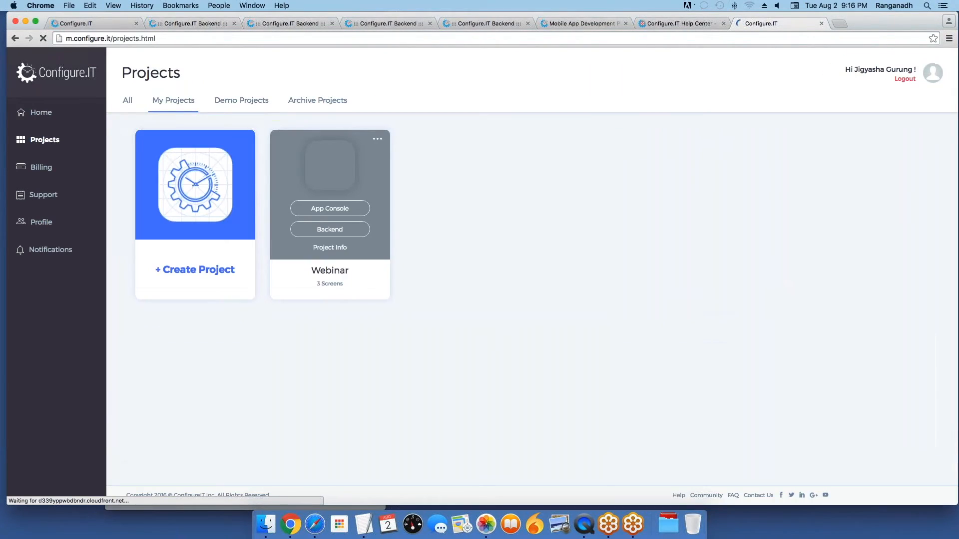
left_click(331, 249)
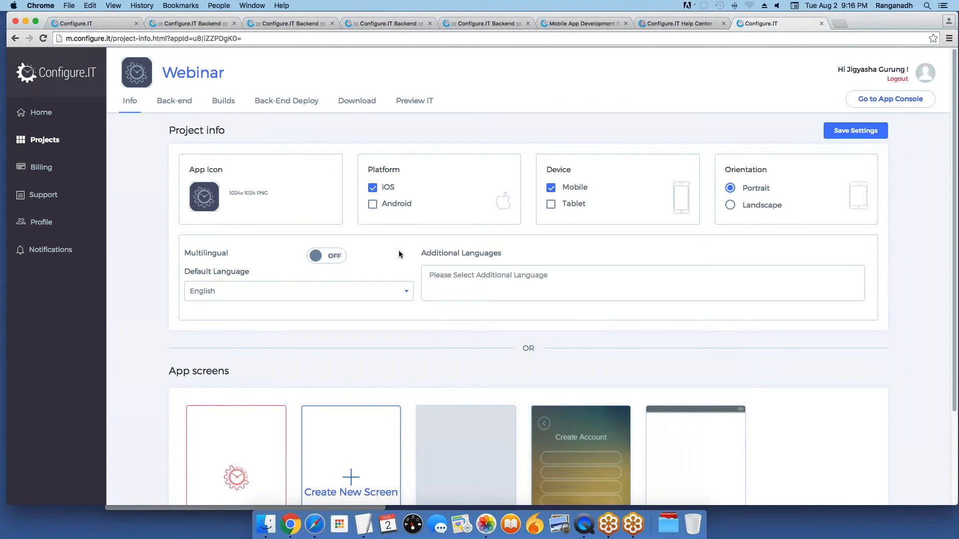
Step: Show the Webinar project's Back-End Deploy page, then return to the backend table list
double_click(280, 126)
left_click(279, 127)
double_click(278, 128)
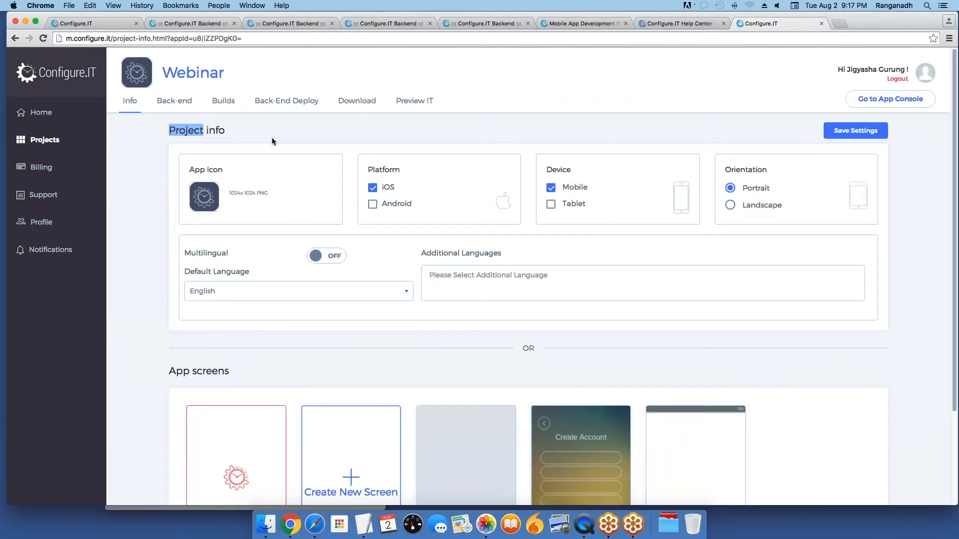
left_click(299, 102)
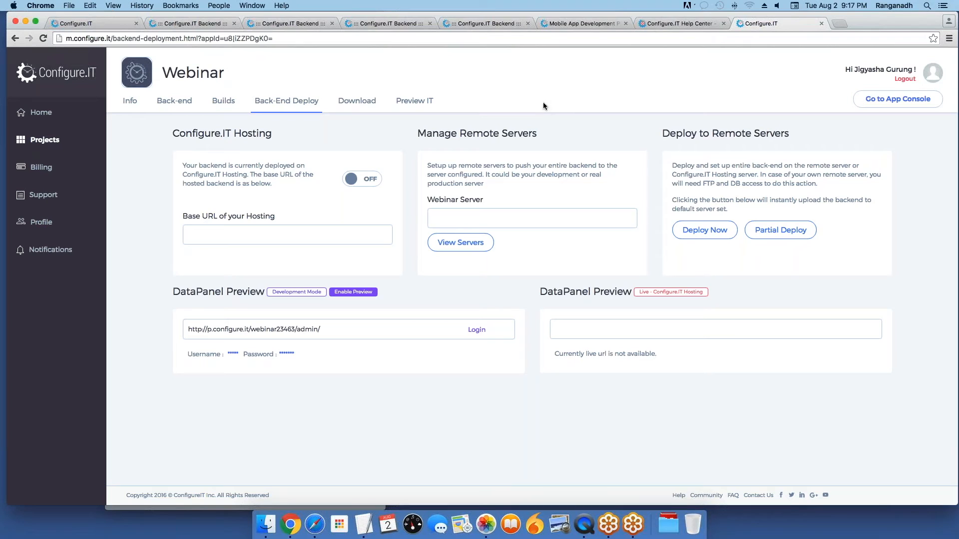
left_click(405, 23)
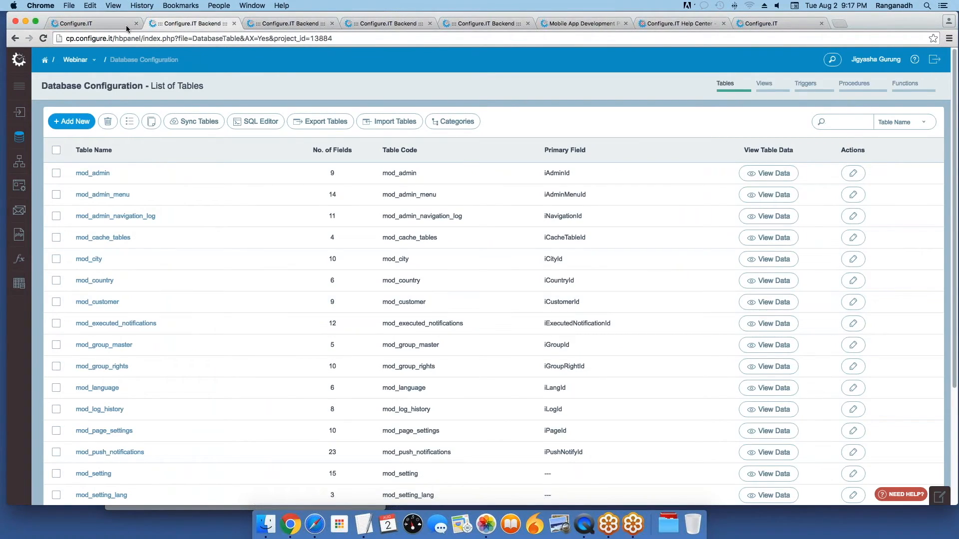
Step: Switch to the first Configure.IT tab to bring up the app designer's Login screen
left_click(111, 27)
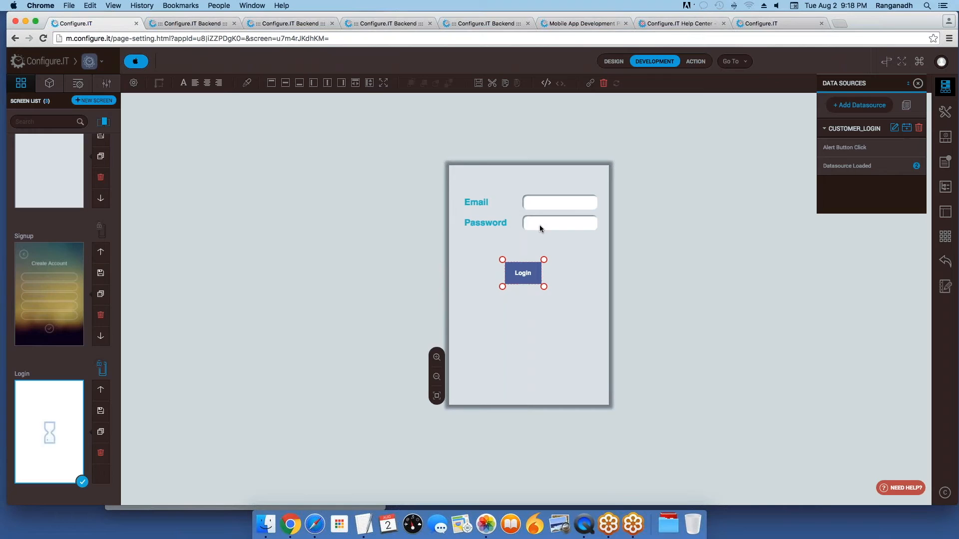
Step: Set the Password text field's Secure Text Entry property to Yes
left_click(564, 259)
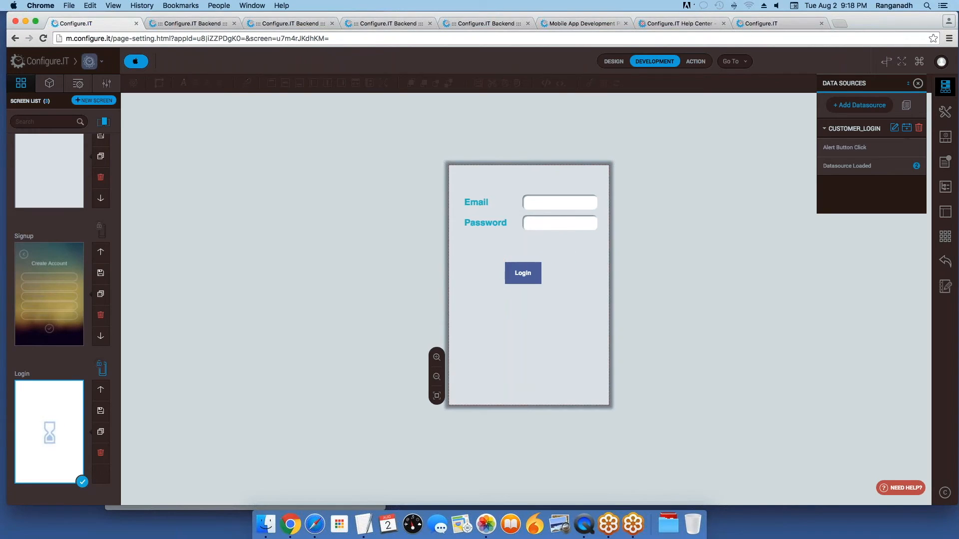
double_click(559, 250)
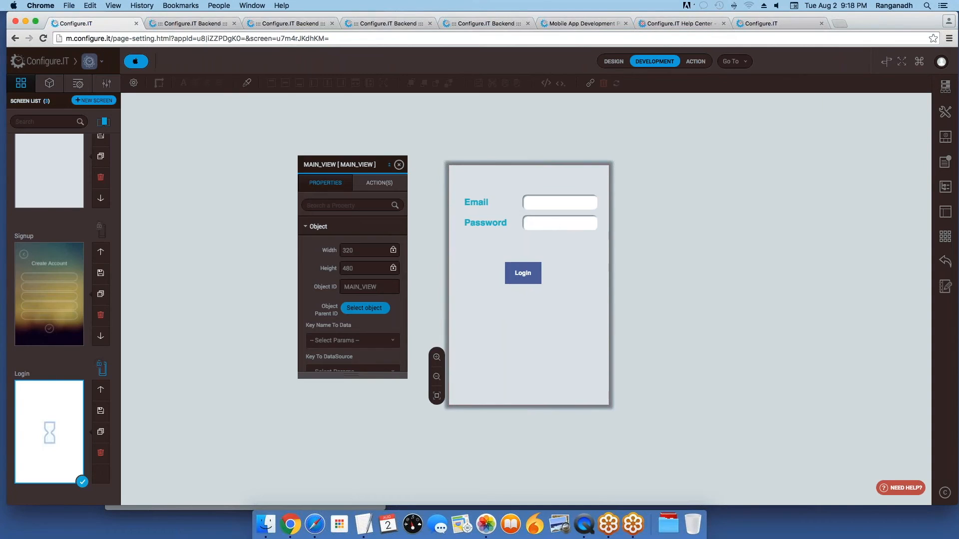
left_click(560, 222)
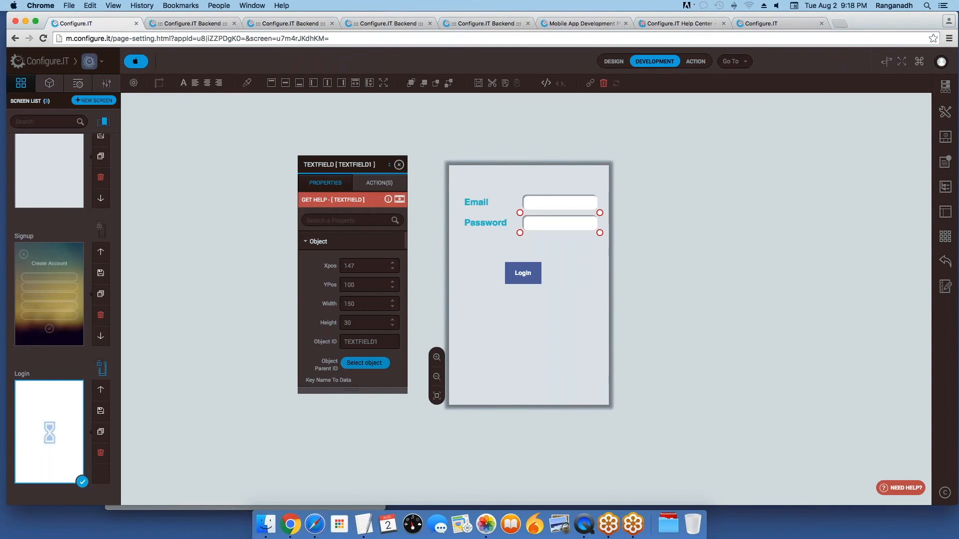
left_click(345, 220)
type("sec")
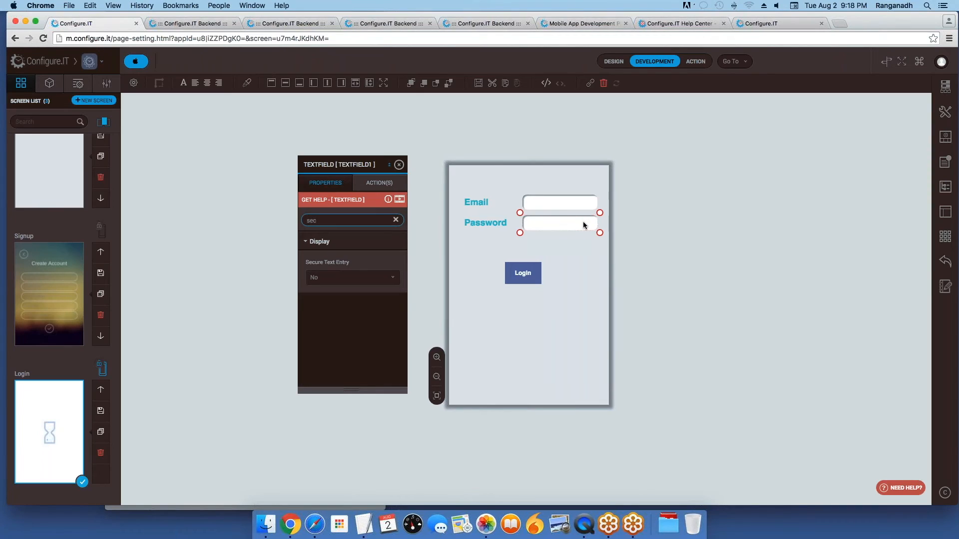
left_click(336, 278)
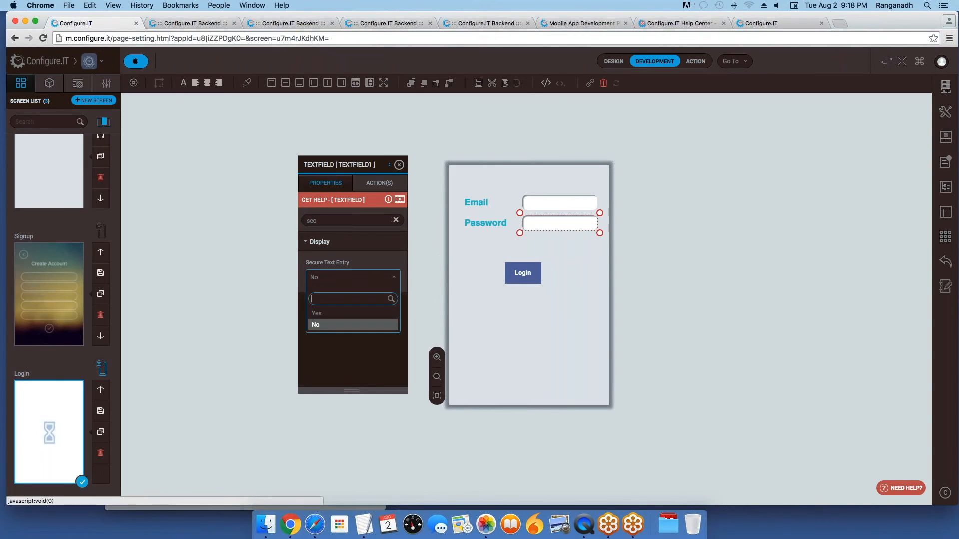
left_click(334, 315)
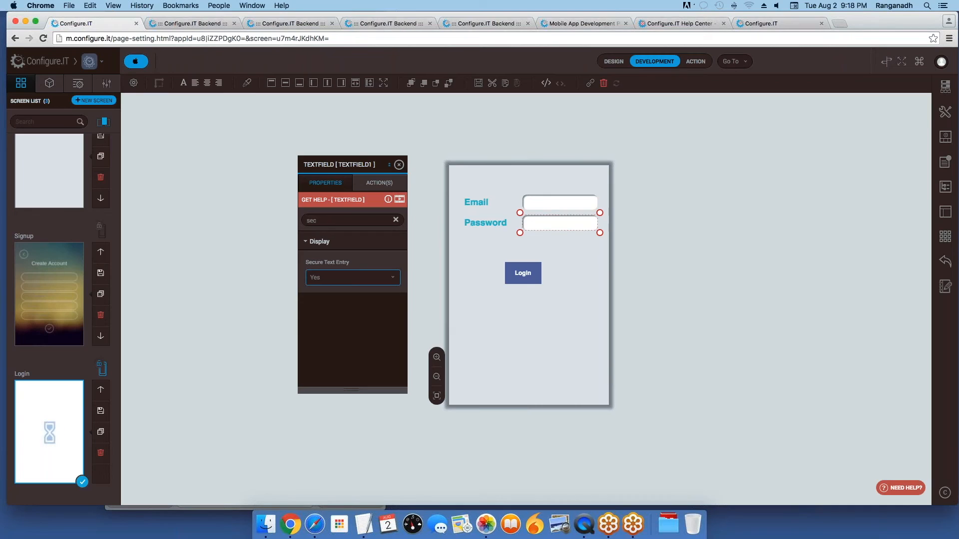
key("super+Tab")
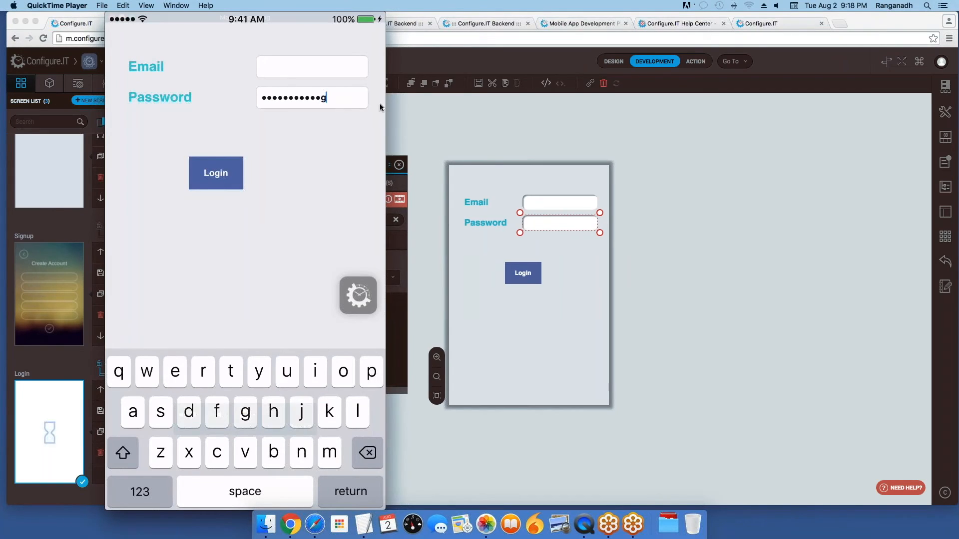
Step: Confirm the mirrored password shows as masked dots, then return to the Chrome app editor
left_click(425, 109)
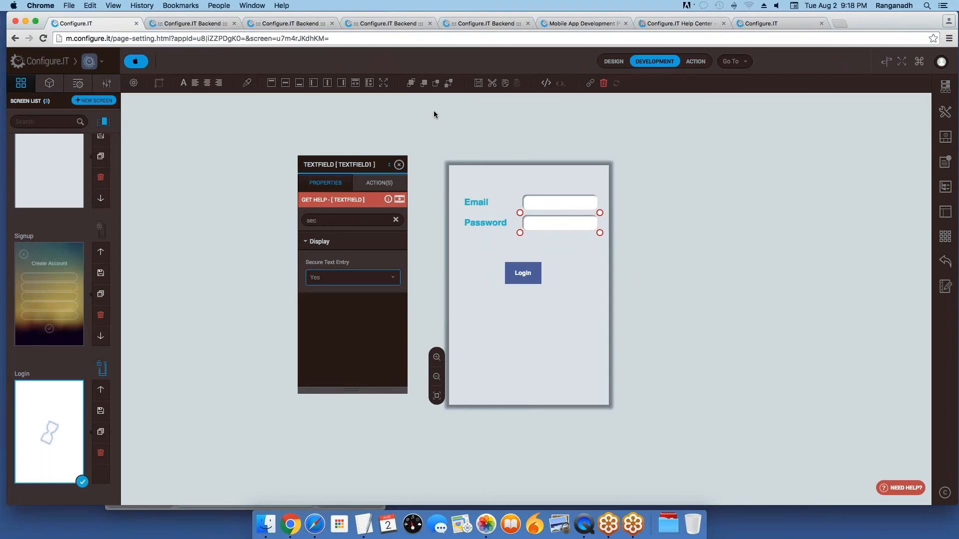